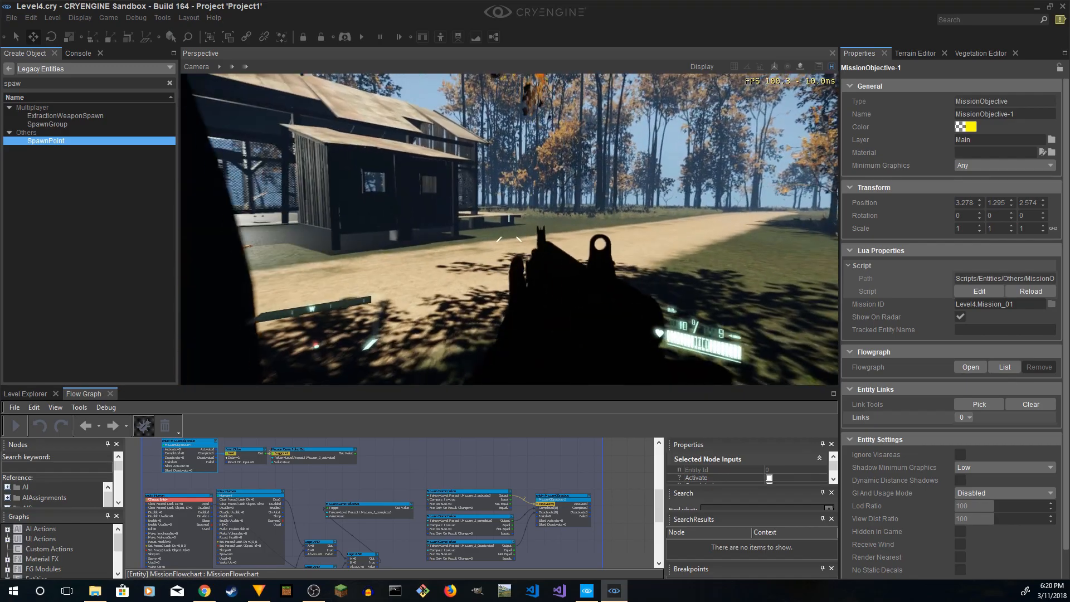
- Playtest the finished mission level in the viewport, moving around the wooden buildings and firing at enemies with different weapons
left_click(509, 229)
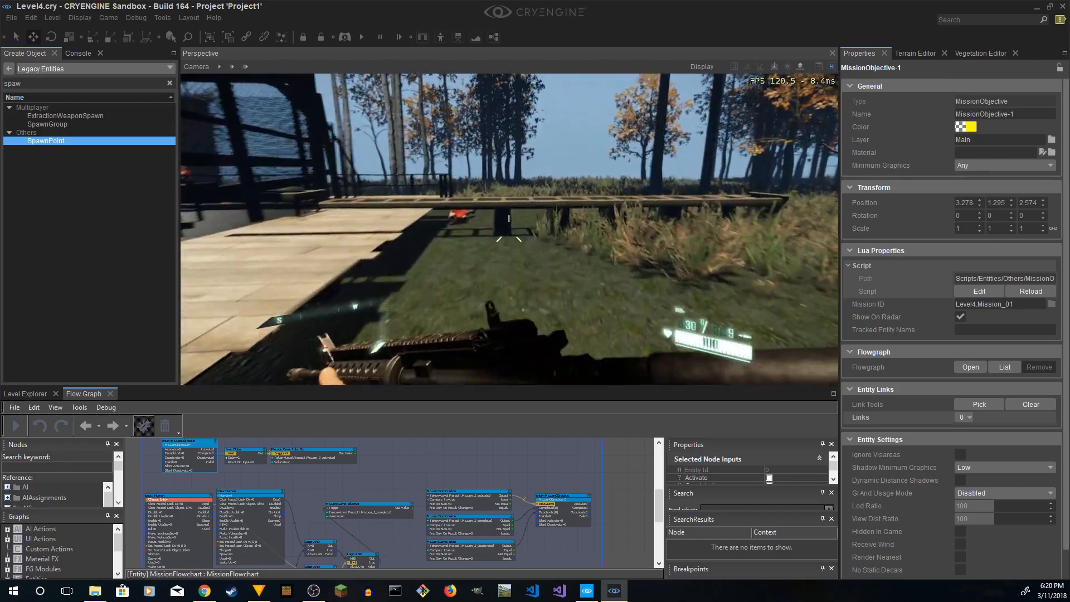
key("w")
key("space")
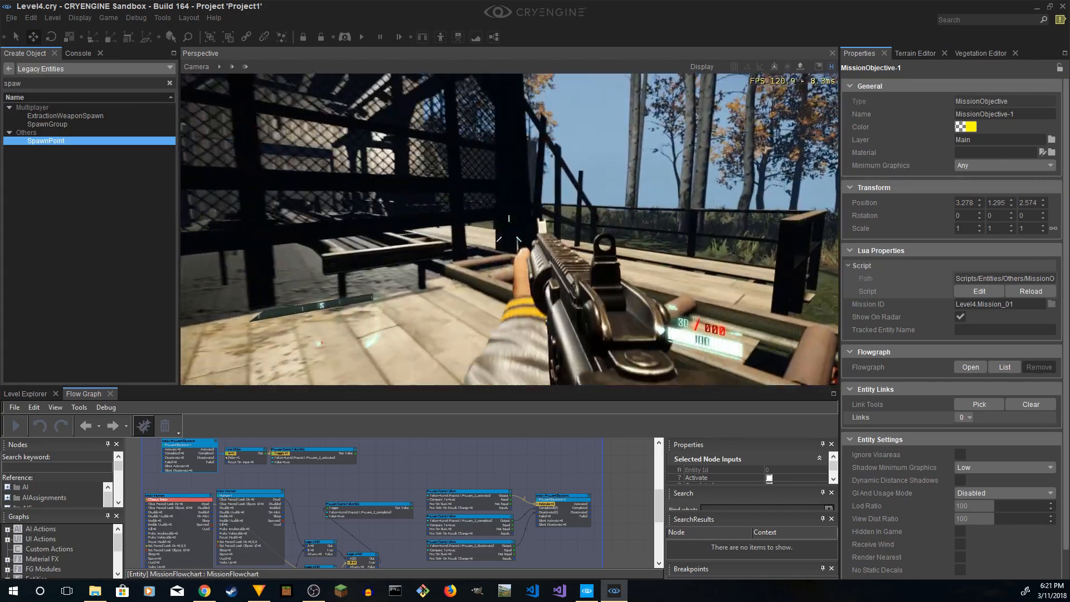
key("w")
right_click(509, 229)
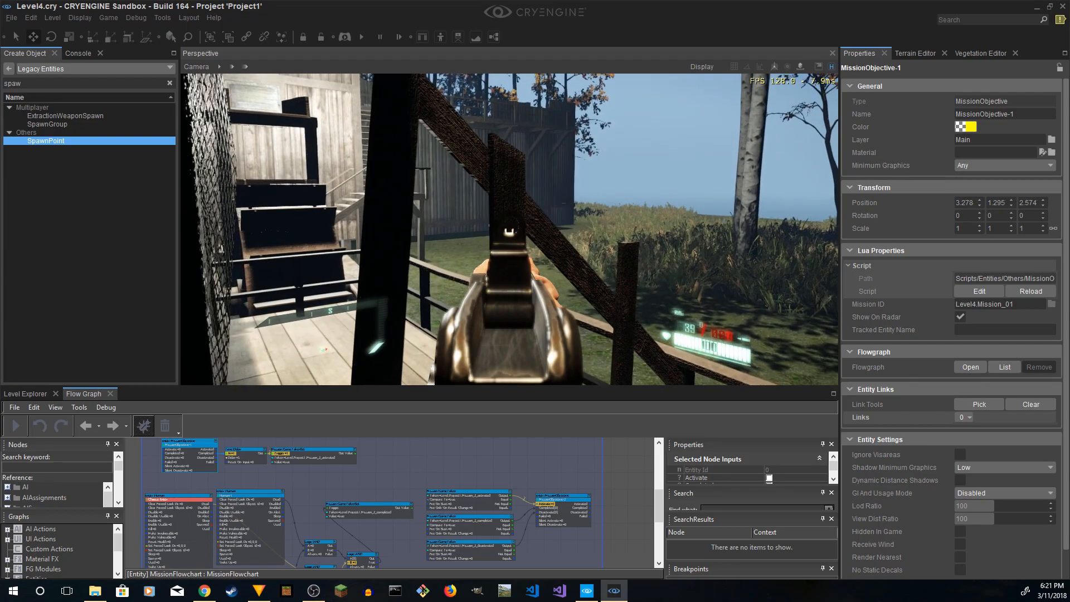
left_click(509, 229)
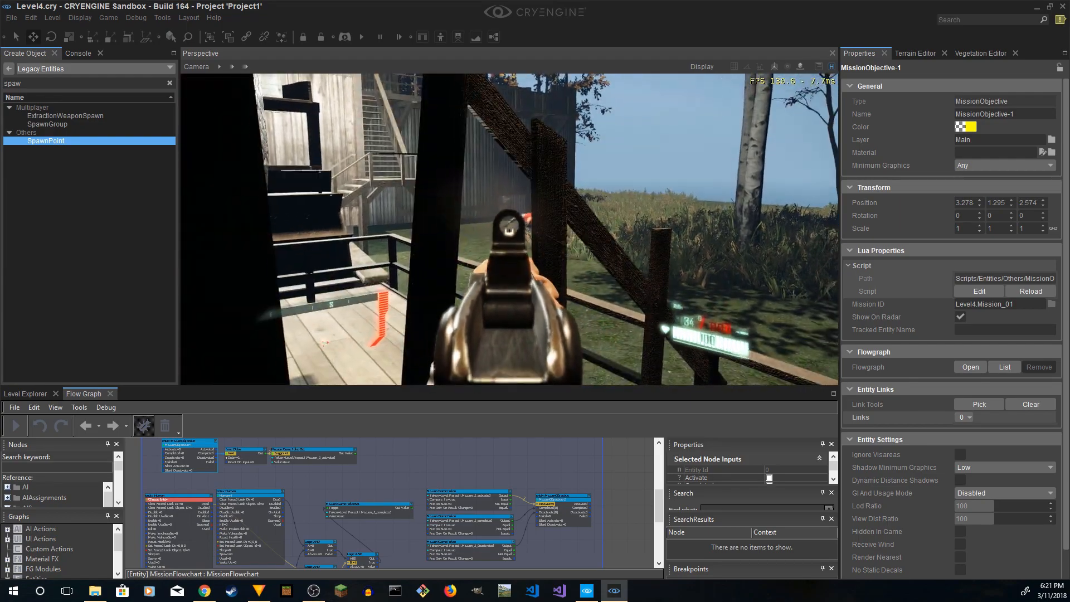
key("d")
left_click(509, 229)
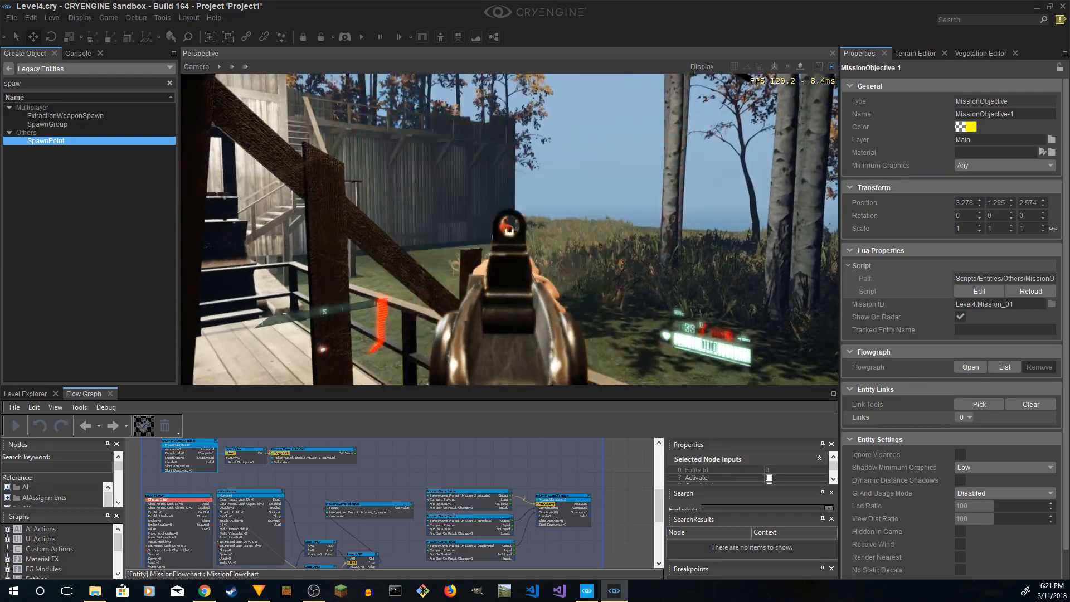
key("w")
key("1")
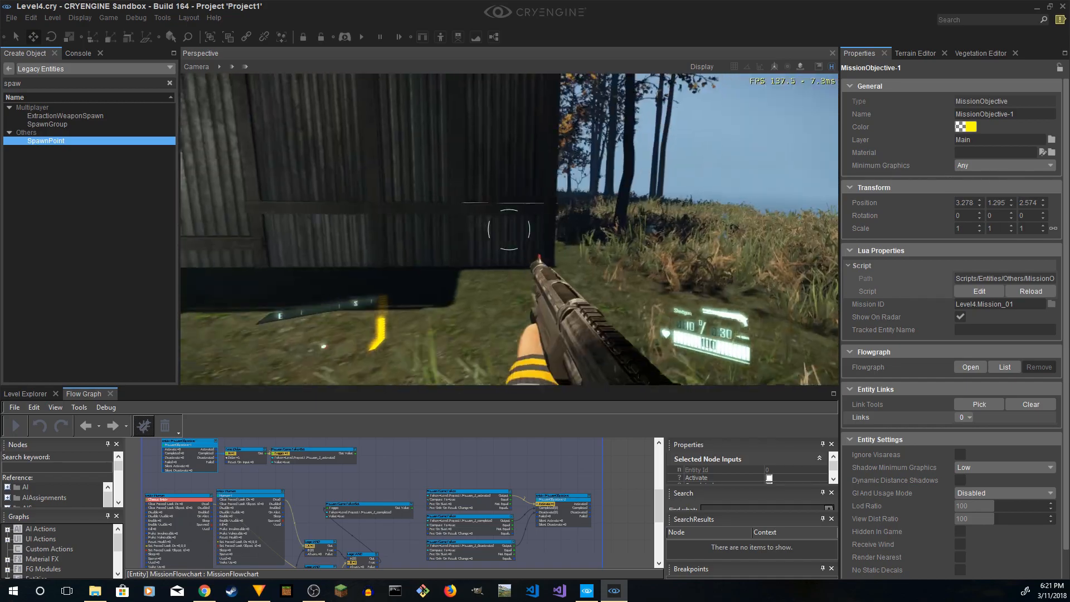
key("d")
right_click(509, 230)
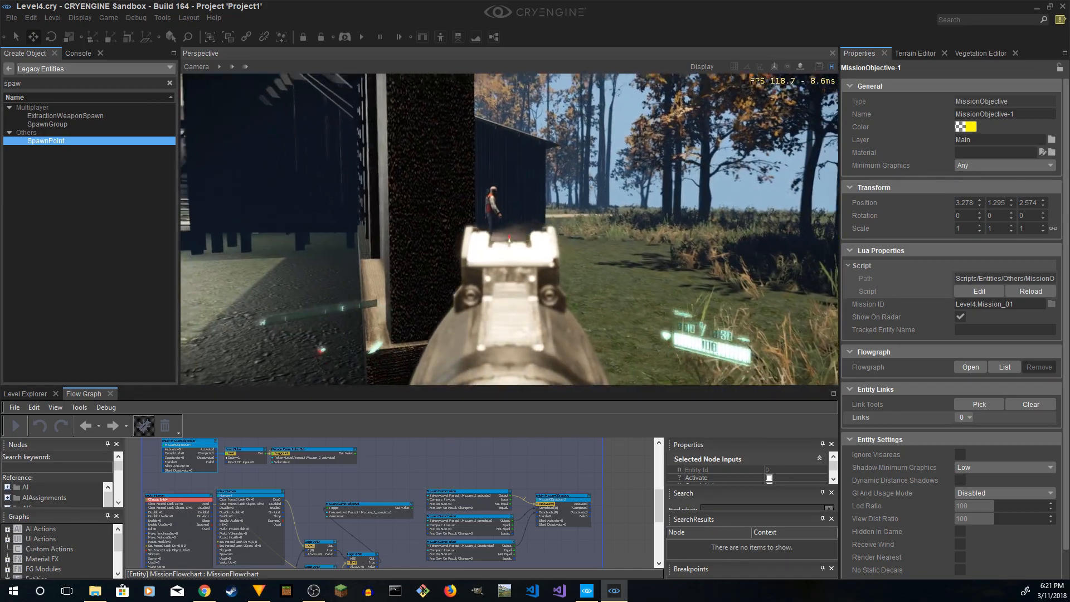
left_click(509, 230)
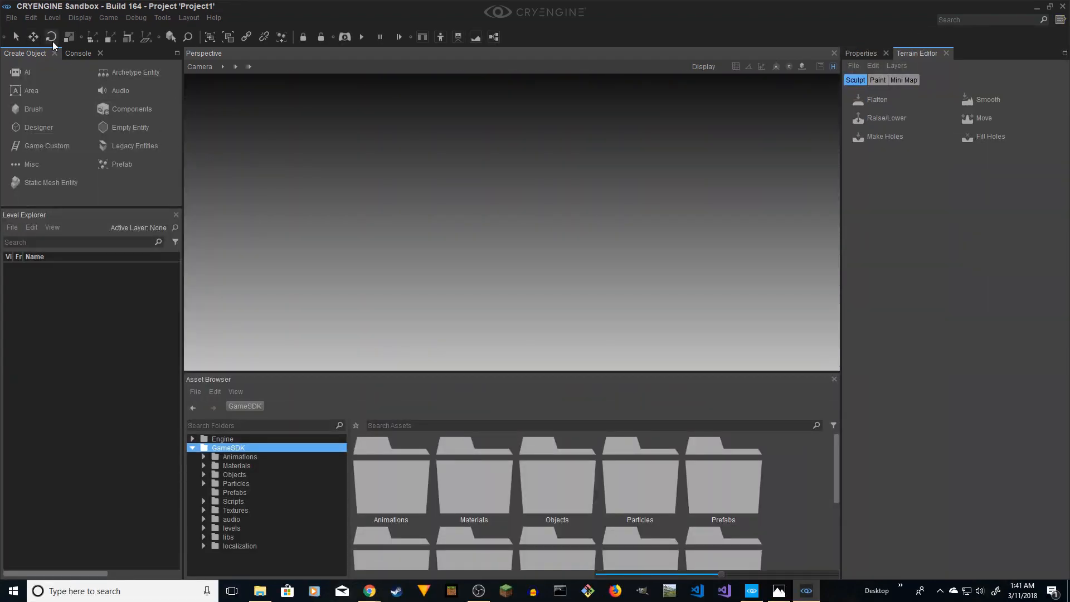
- Start a new level named Level4 in the project's levels folder
left_click(11, 17)
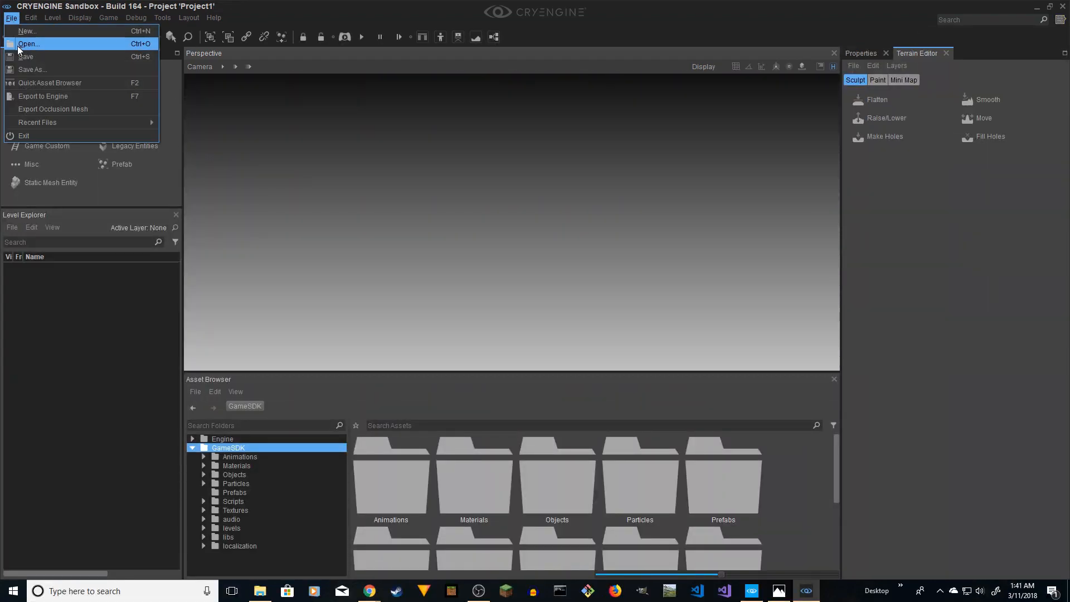
left_click(25, 31)
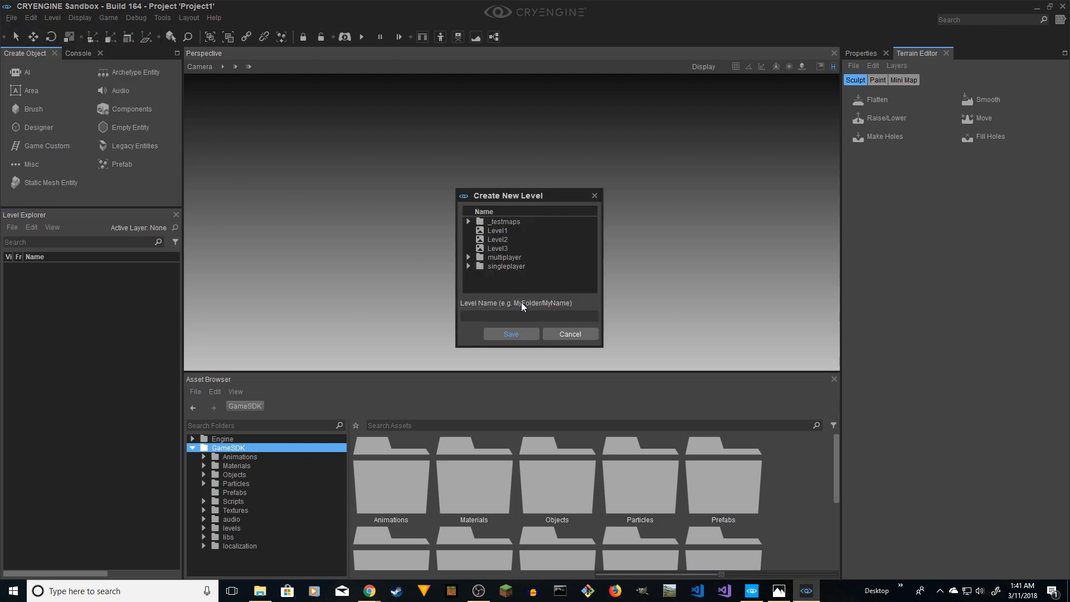
type("Level4")
left_click(523, 334)
- Set the new level's heightmap resolution to 128 x 128, choose its terrain texture options and create the level
left_click(563, 238)
left_click(576, 198)
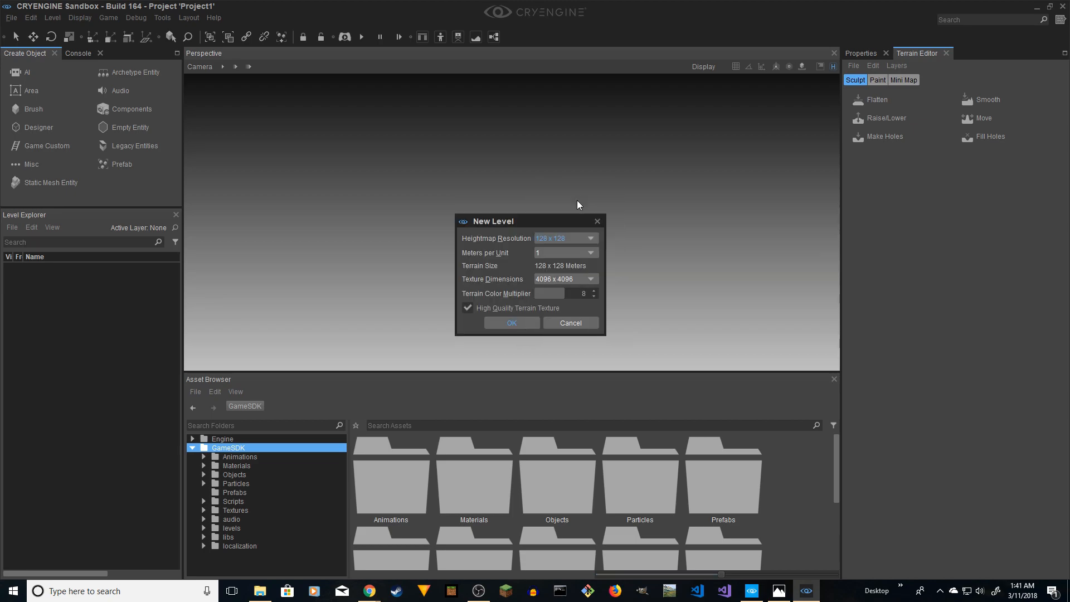
left_click(566, 279)
left_click(574, 243)
left_click(467, 308)
left_click(485, 308)
left_click(517, 322)
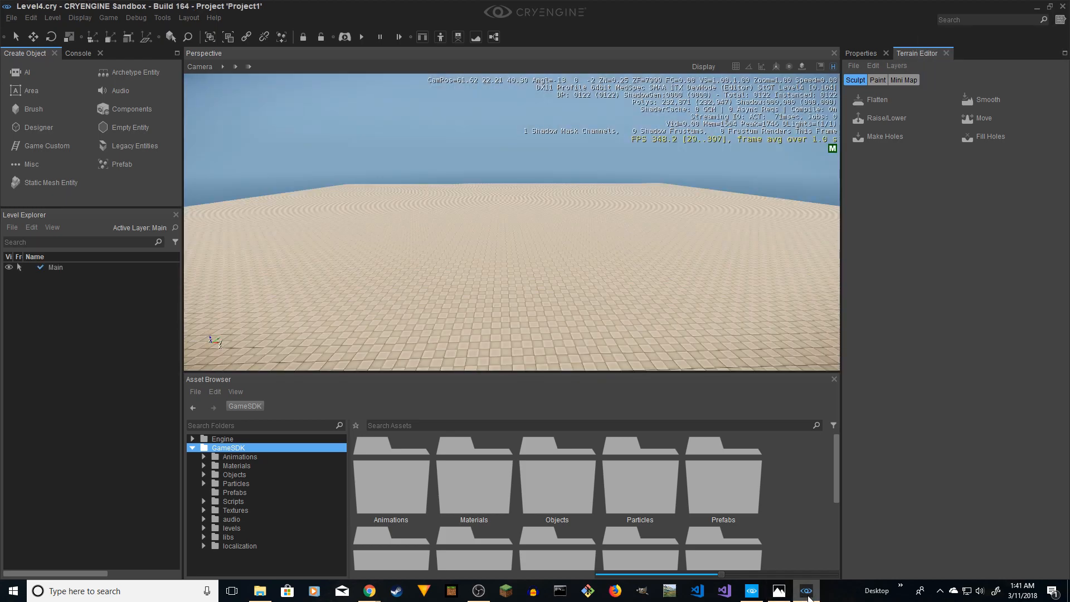
- Switch to the CRYENGINE Launcher and reveal the Project1 folder in File Explorer
left_click(804, 595)
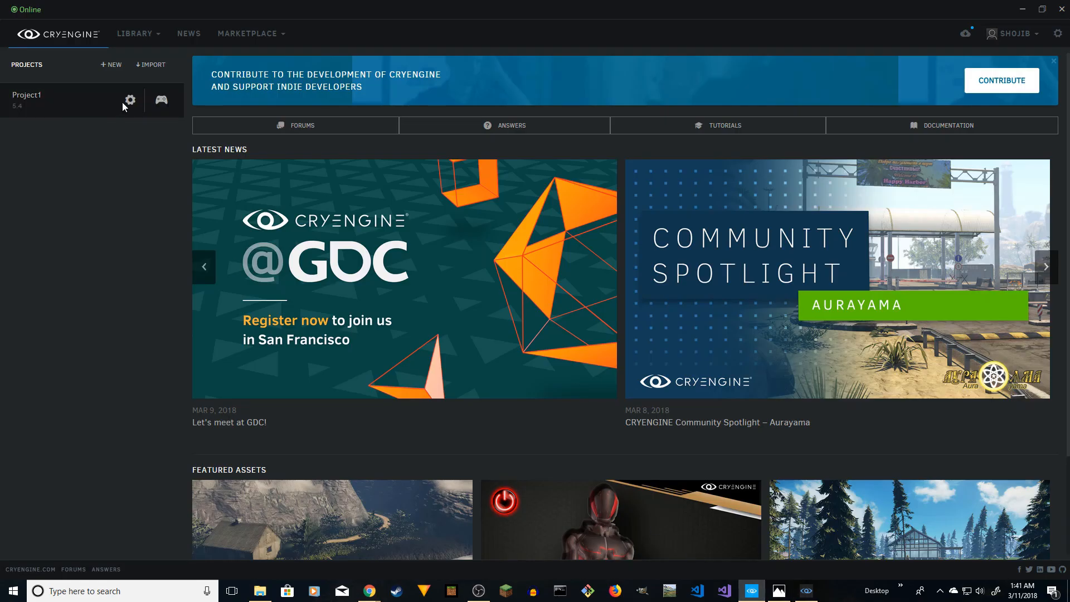
left_click(131, 101)
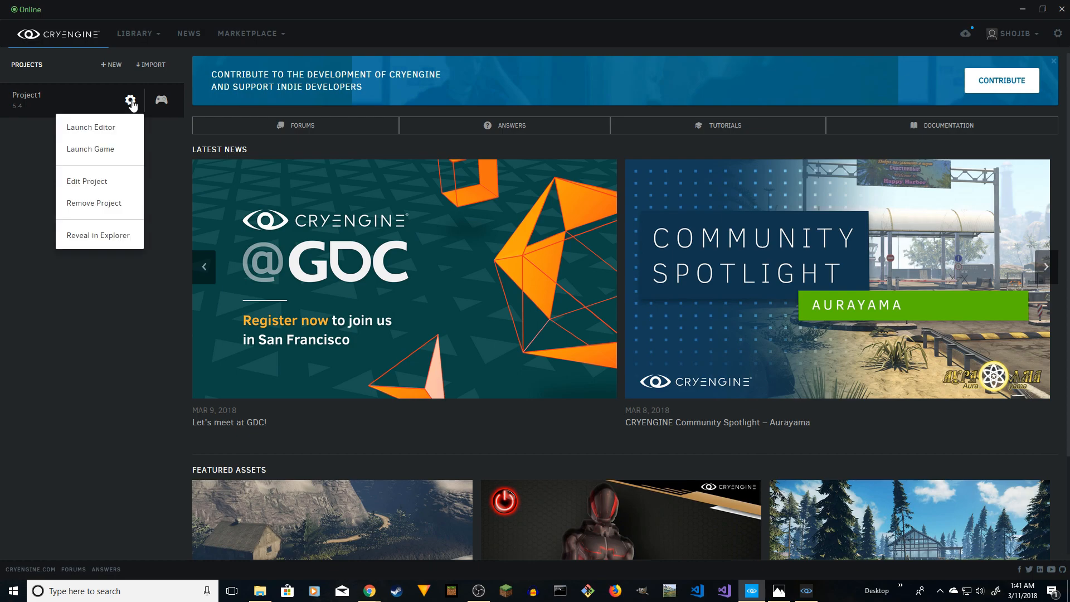
left_click(102, 234)
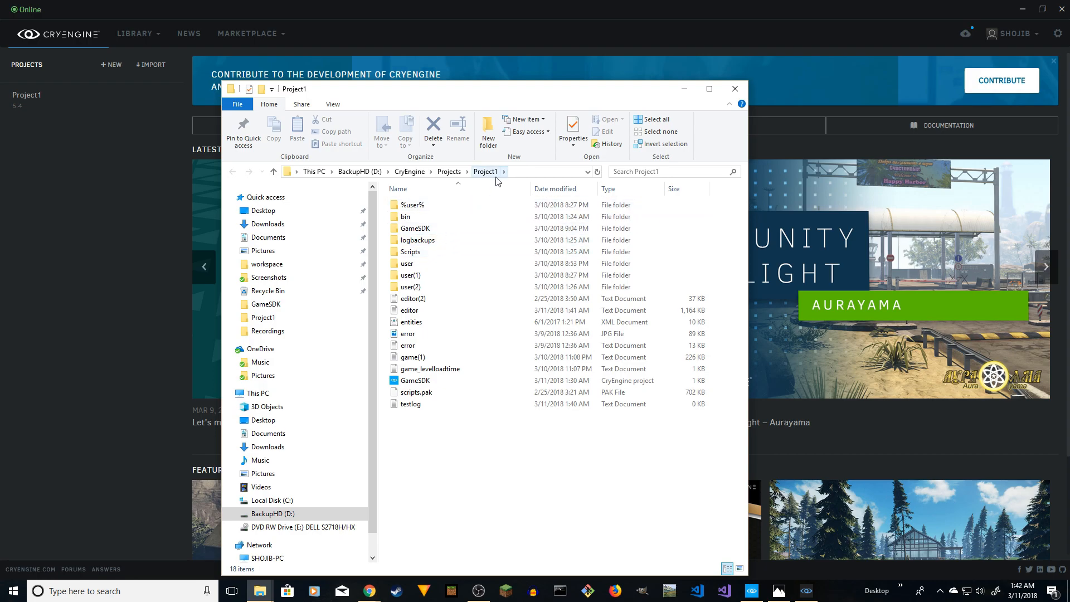
- Browse from the project folder into GameSDK, levels, Level4 and its leveldata folder
double_click(423, 233)
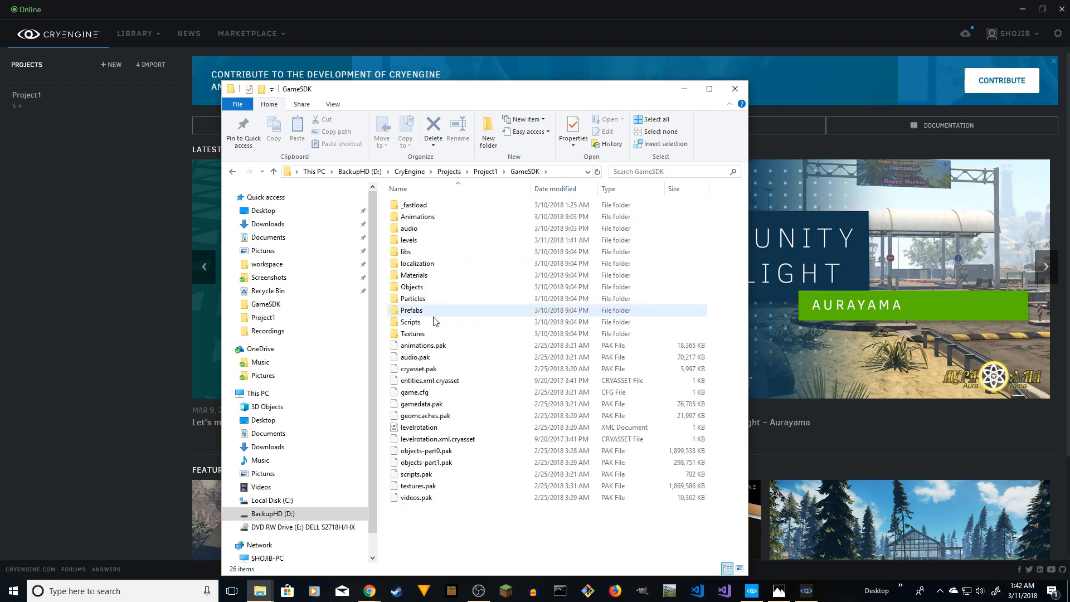
double_click(411, 241)
double_click(411, 254)
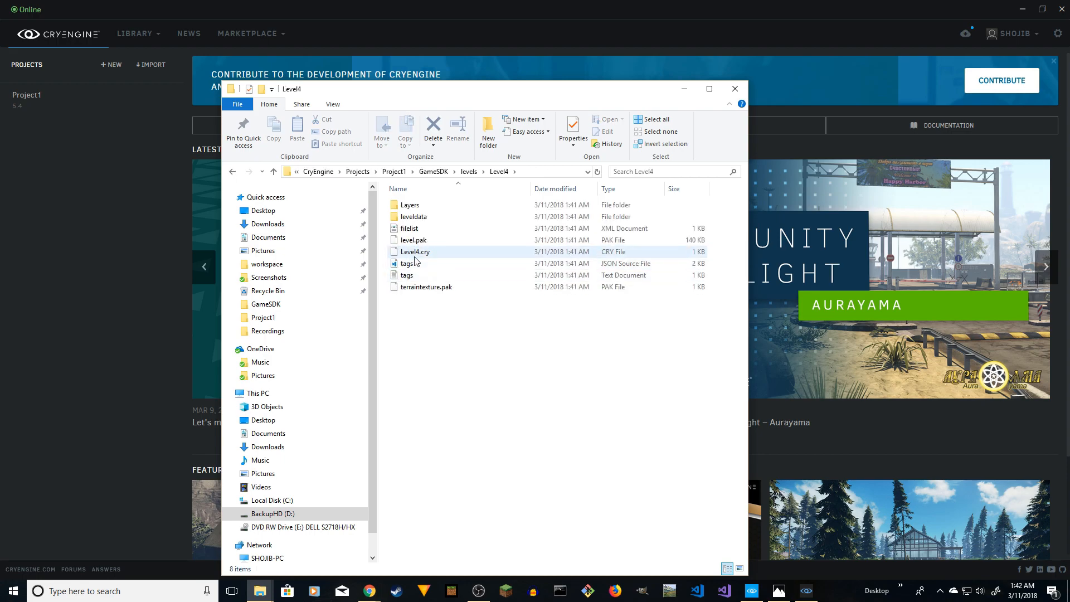
double_click(419, 220)
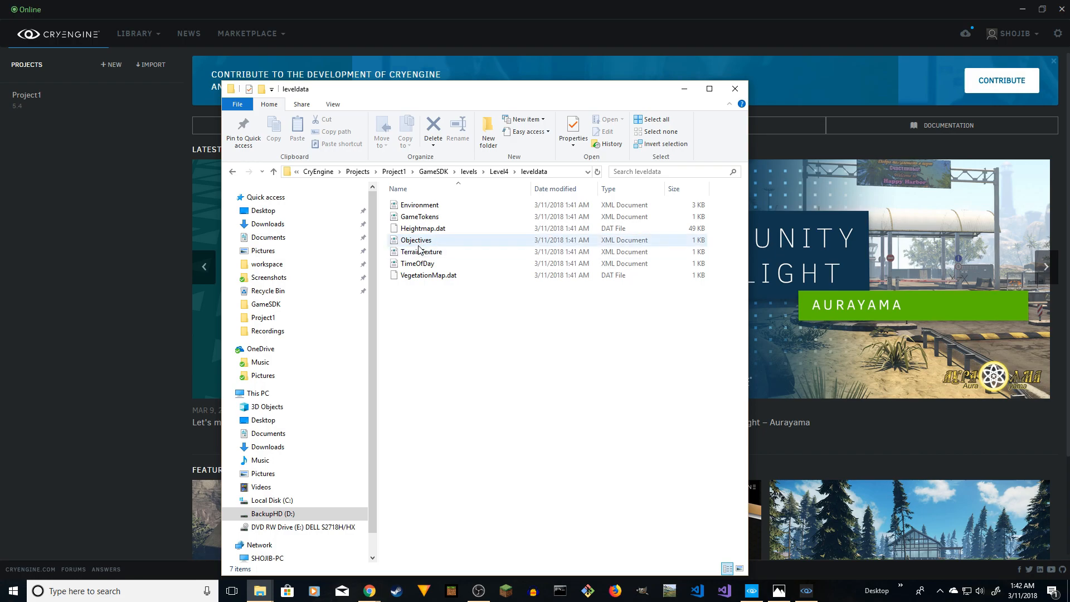
- Open the Objectives XML file from leveldata in Notepad++ and maximize its window
left_click(417, 243)
right_click(418, 244)
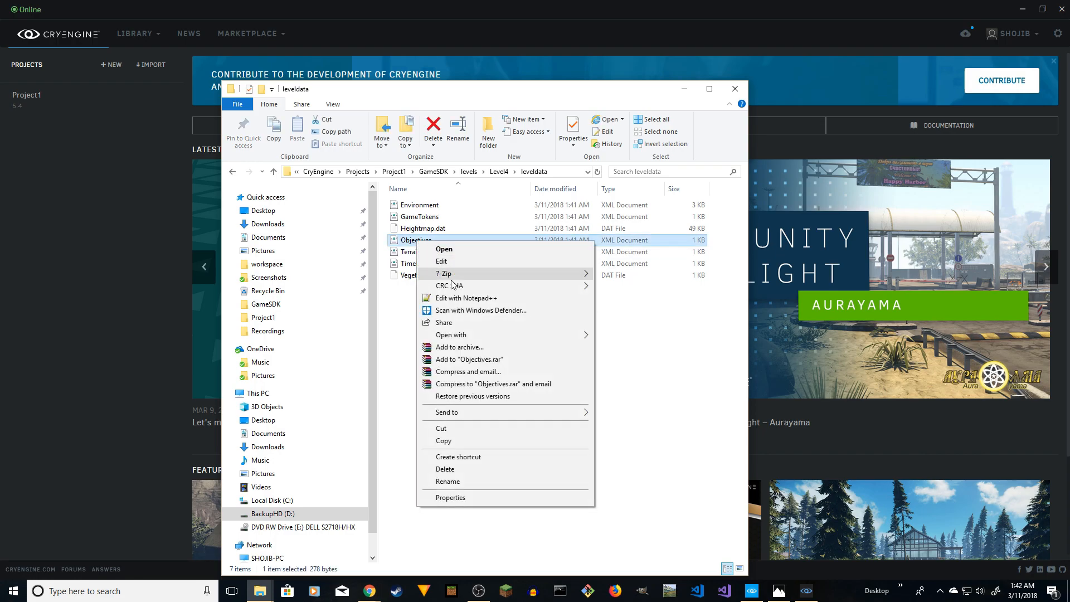
left_click(489, 304)
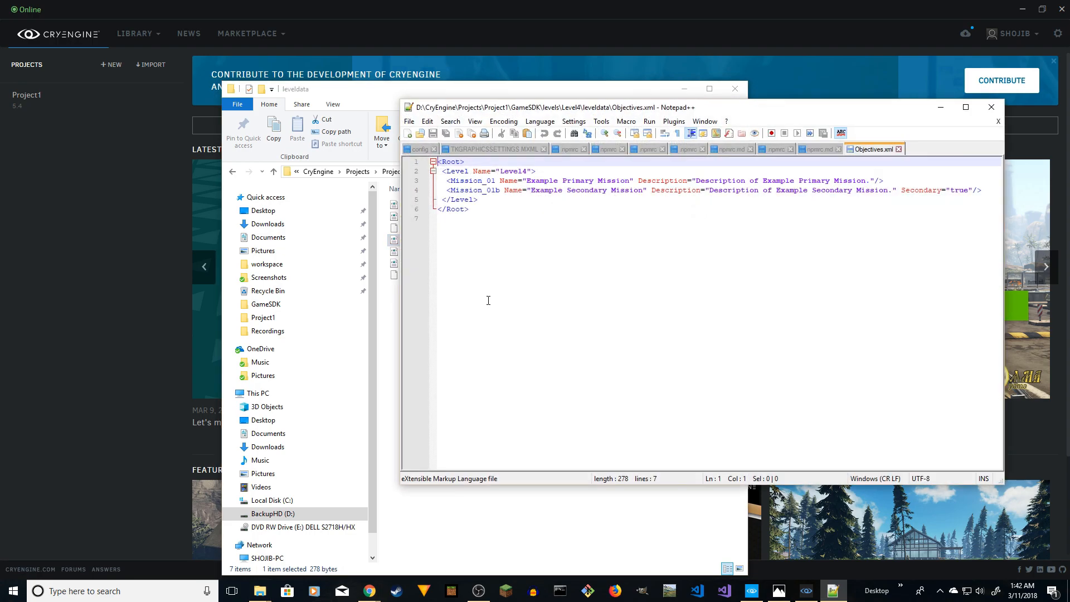
left_click(966, 111)
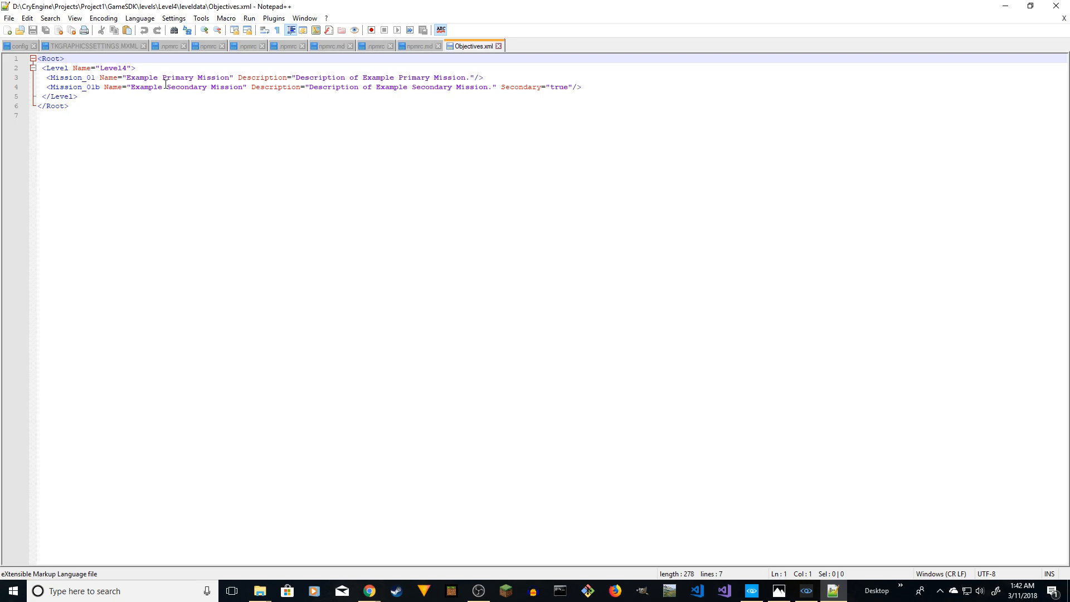
- Replace the Mission_01 name in Objectives.xml with "Find the fishing cabin"
left_click(93, 87)
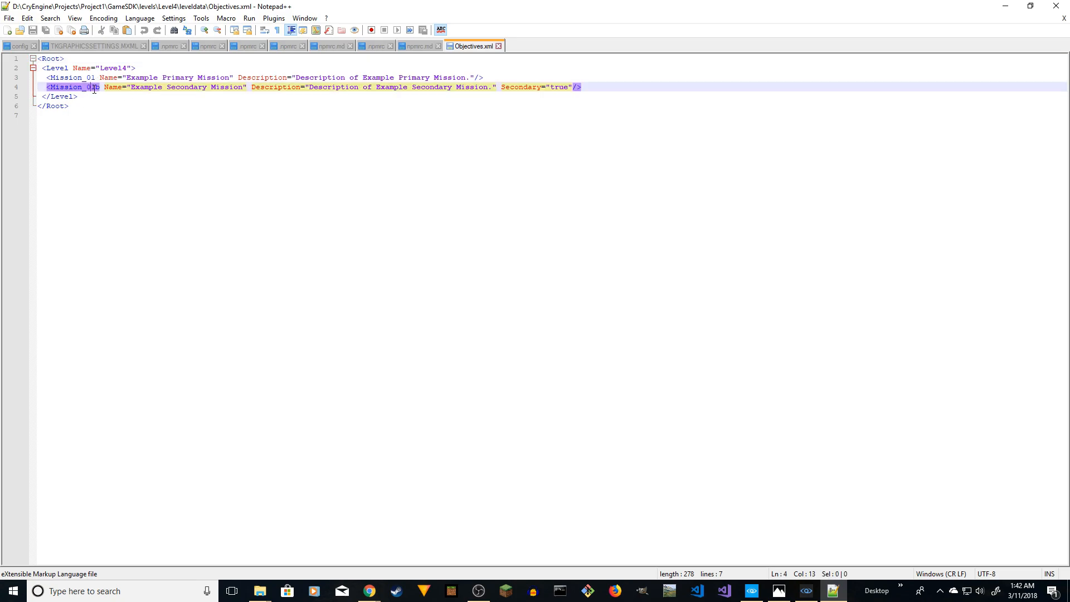
left_click(116, 106)
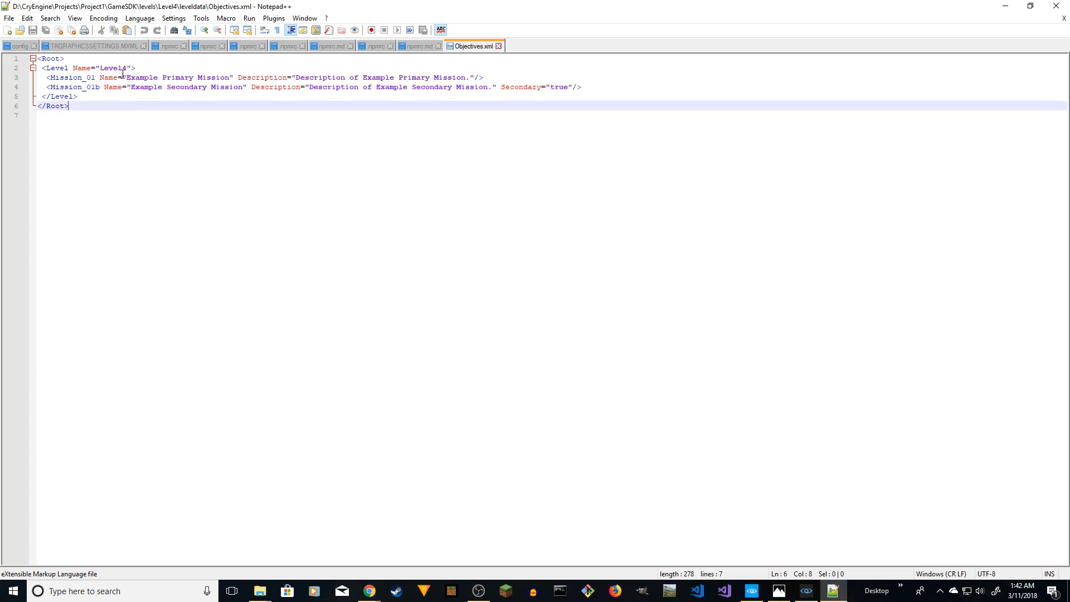
left_click(127, 76)
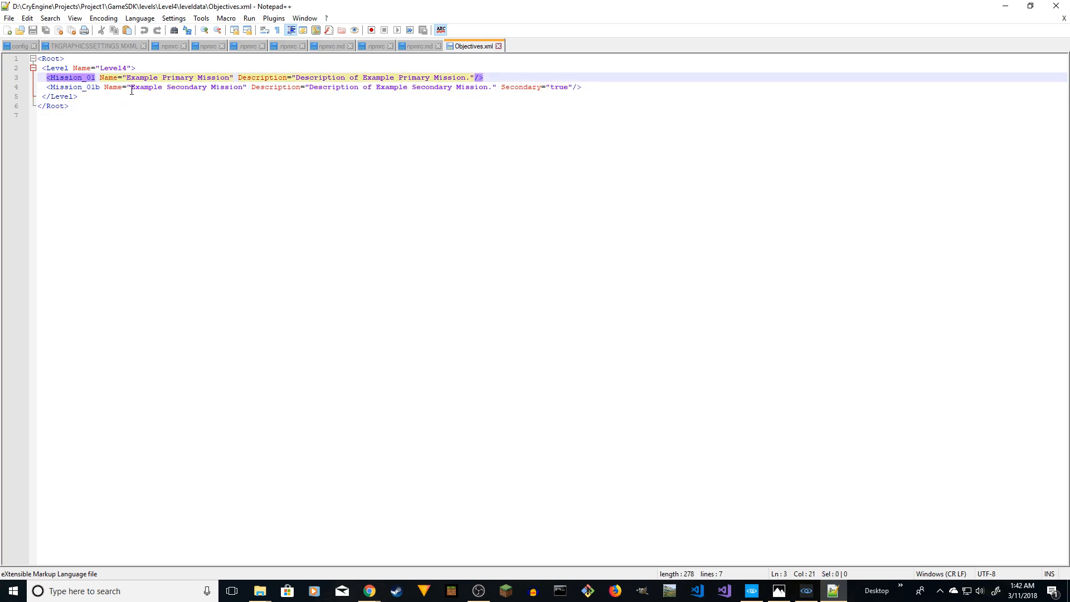
left_click_drag(127, 78, 232, 78)
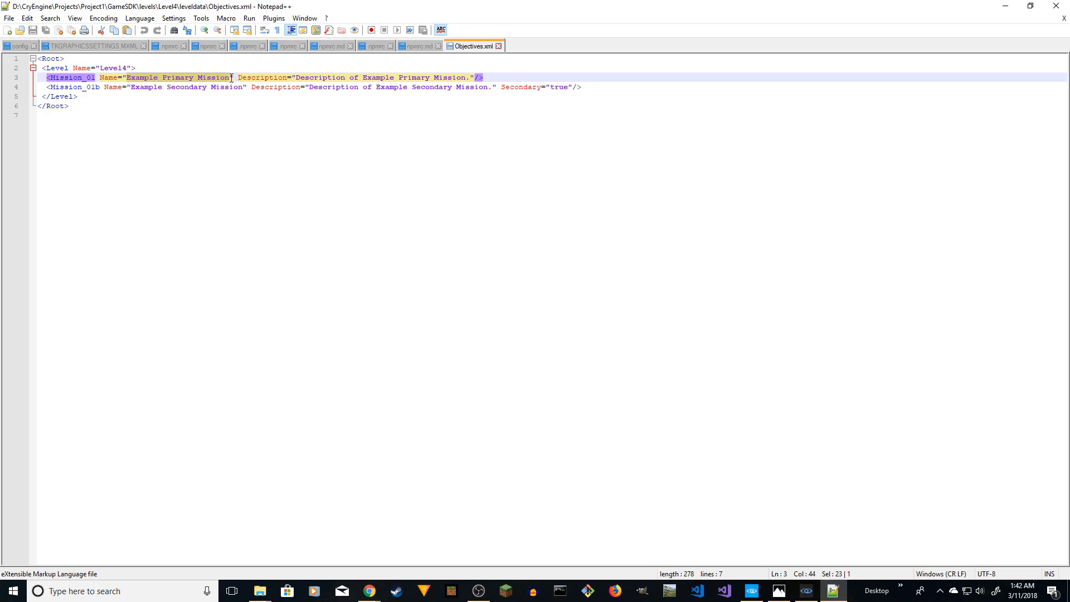
type("Find the fishing")
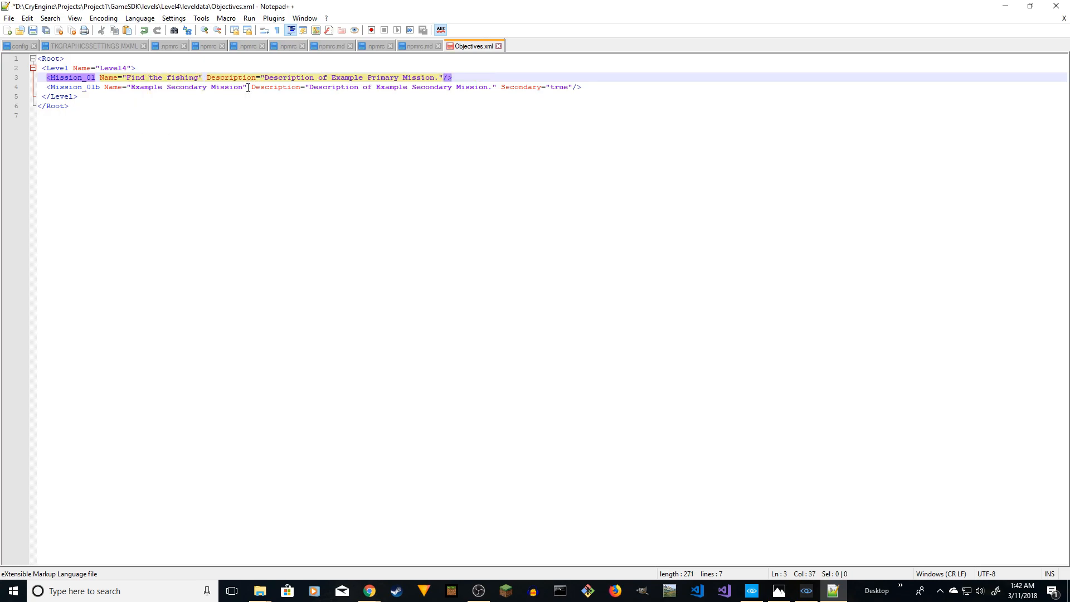
type(" cabin")
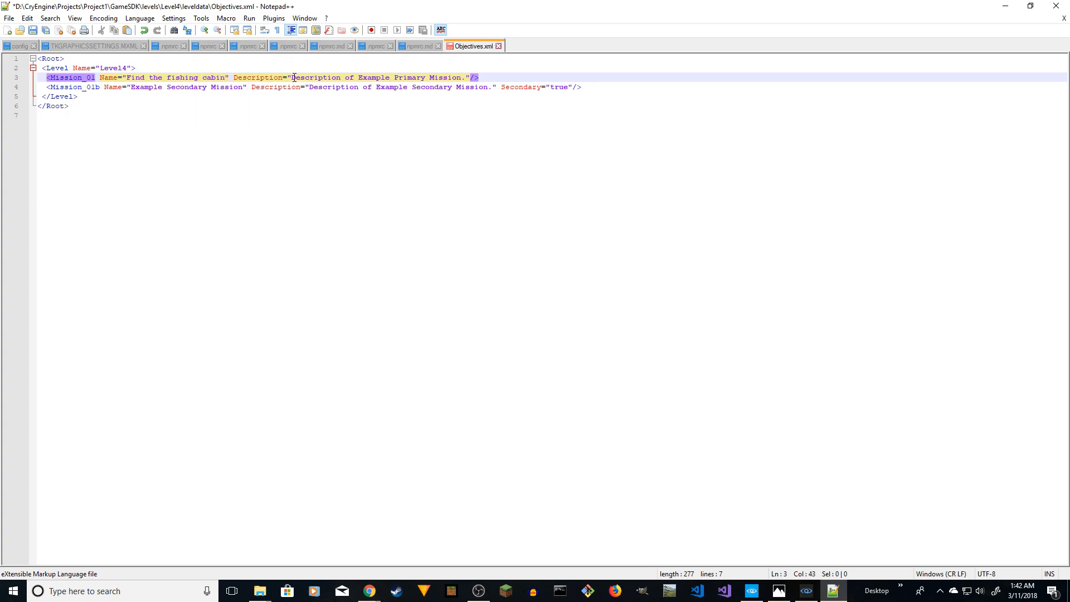
- Change the Mission_01 description to "You have found the fishing cabin."
left_click_drag(291, 78, 462, 90)
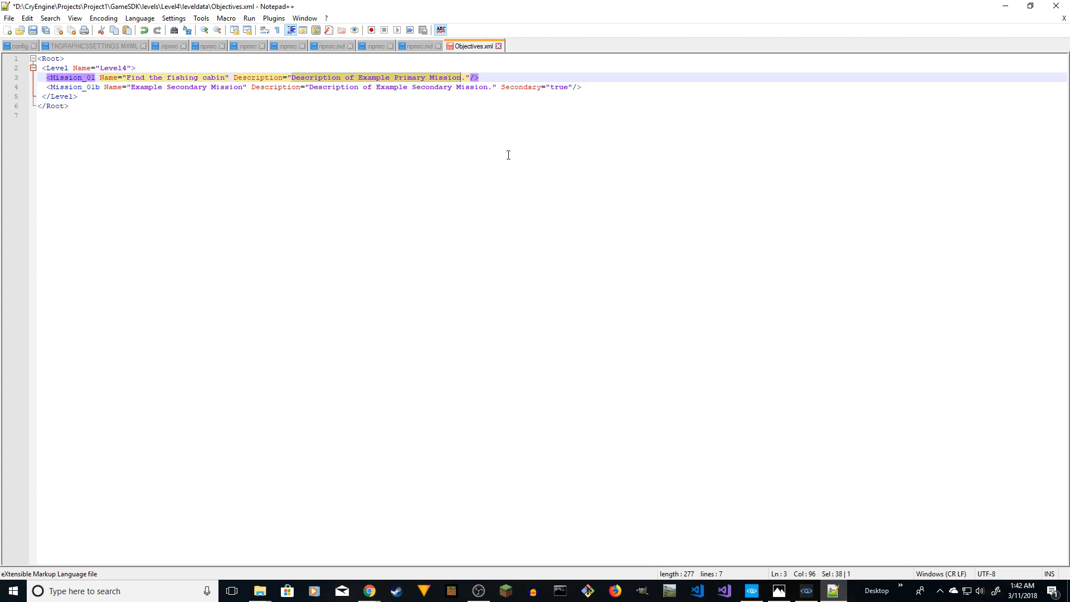
type("You ")
type("have ")
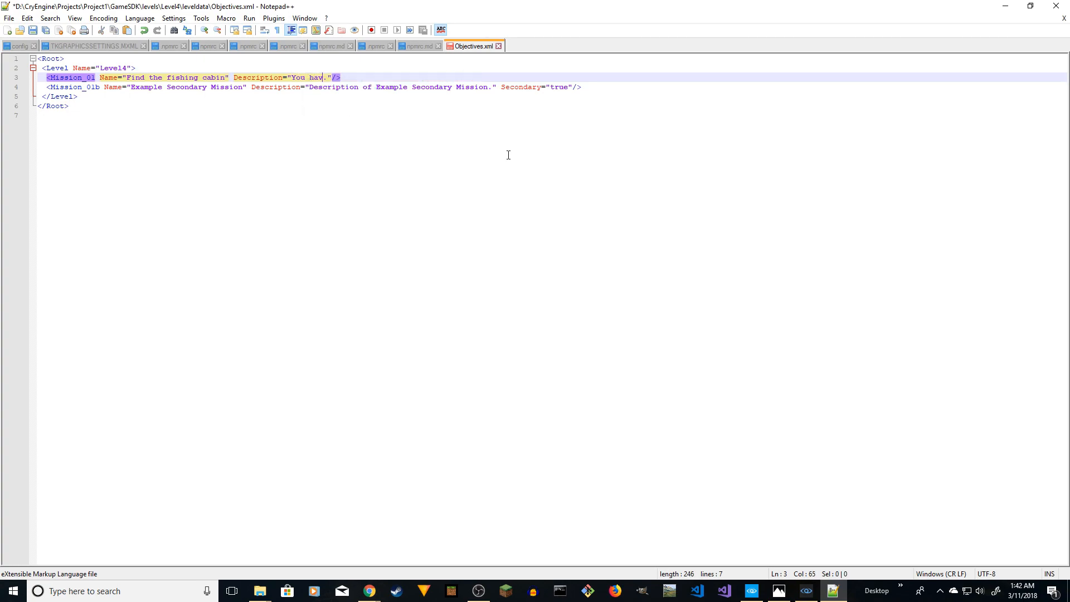
type("found the fi")
type("shing ca")
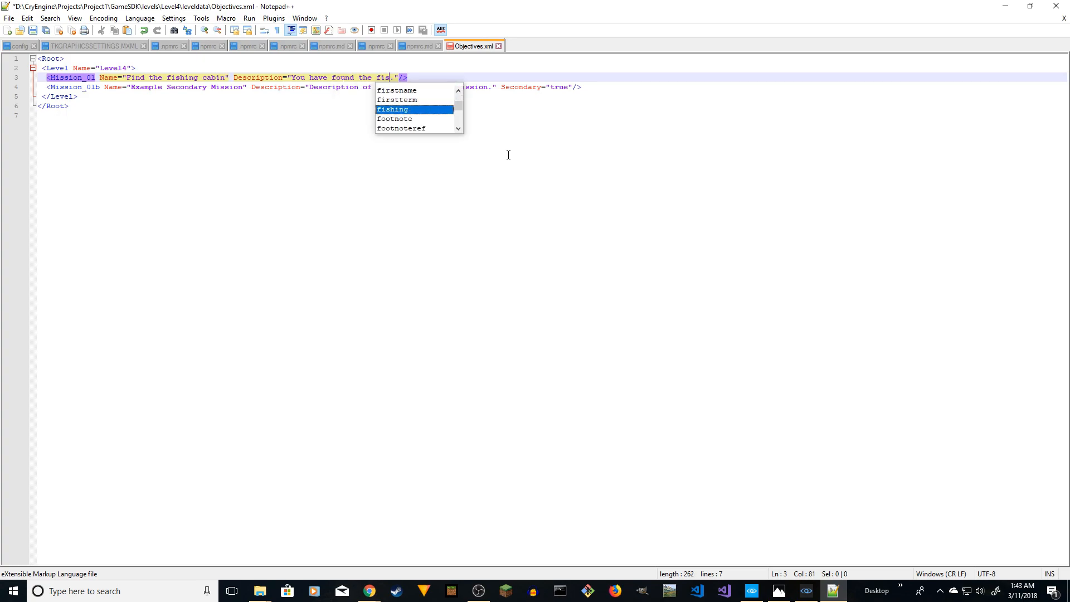
type("bin")
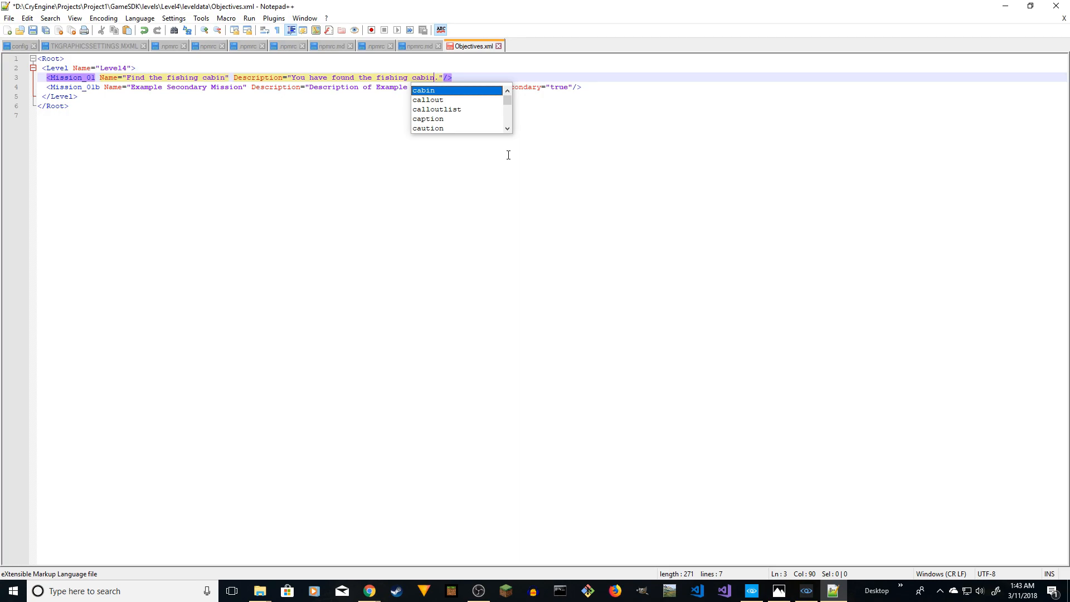
left_click(346, 150)
- Change the second mission entry to Mission_02, named "Secure the sawmill" and described as "You have secured the sawmill."
left_click_drag(131, 87, 243, 88)
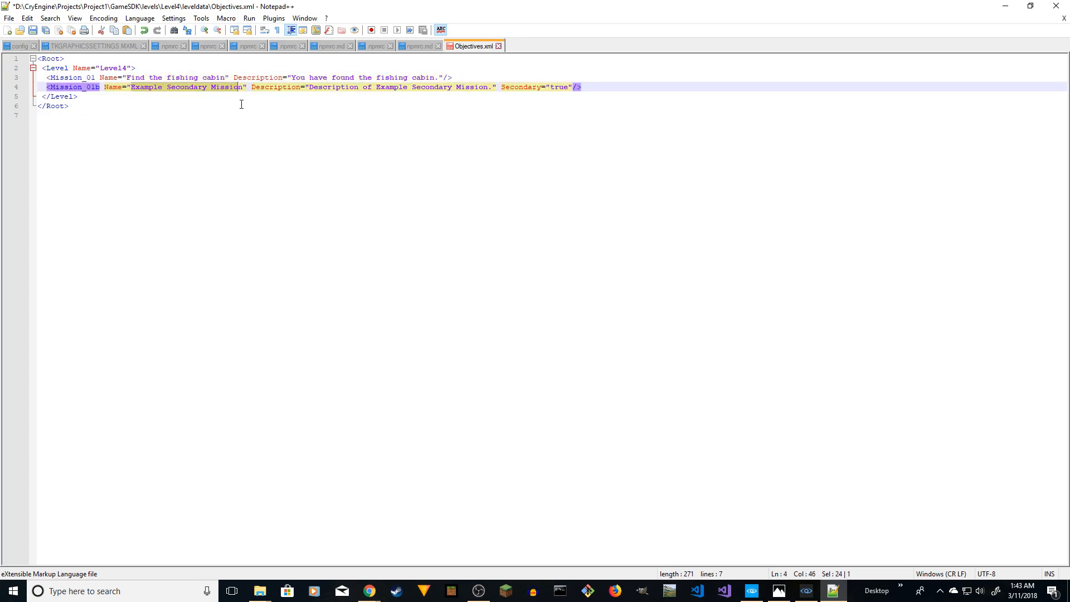
key("shift+Right")
type("Secure the sawmill")
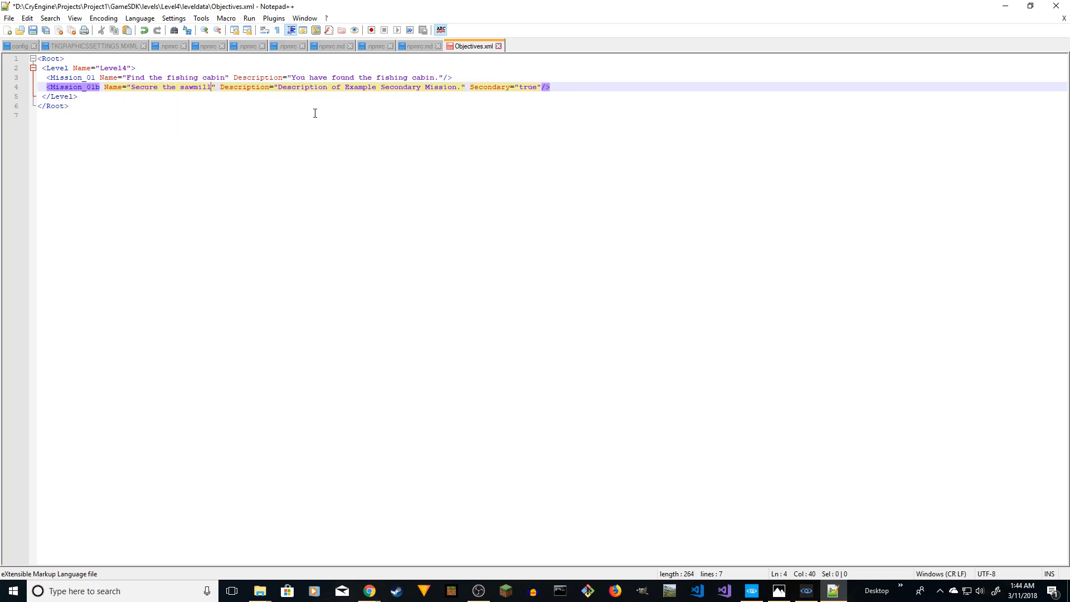
left_click_drag(278, 87, 459, 86)
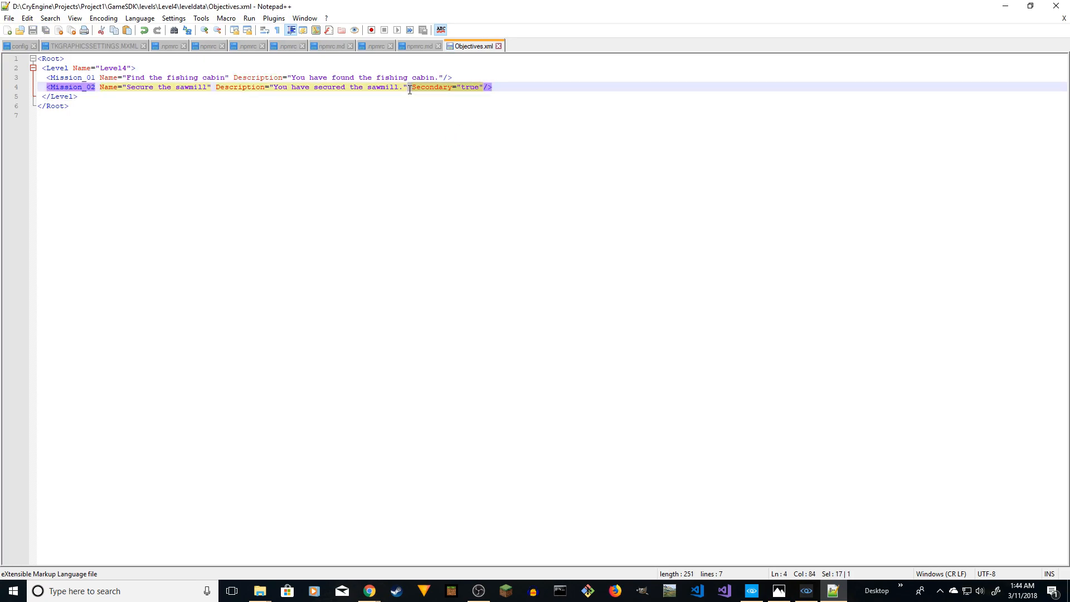
- Delete the Secondary="true" attribute from the Mission_02 entry and save Objectives.xml
key("Delete")
key("ctrl+s")
left_click(305, 104)
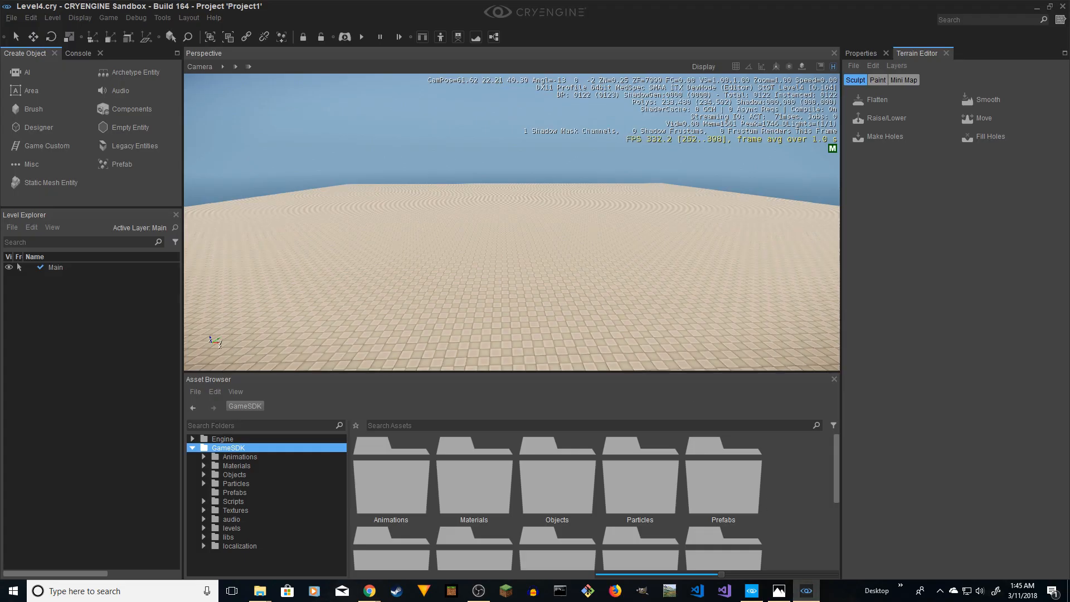
- Open the database of game tokens for the level and maximize its window
right_click_drag(417, 219, 417, 222)
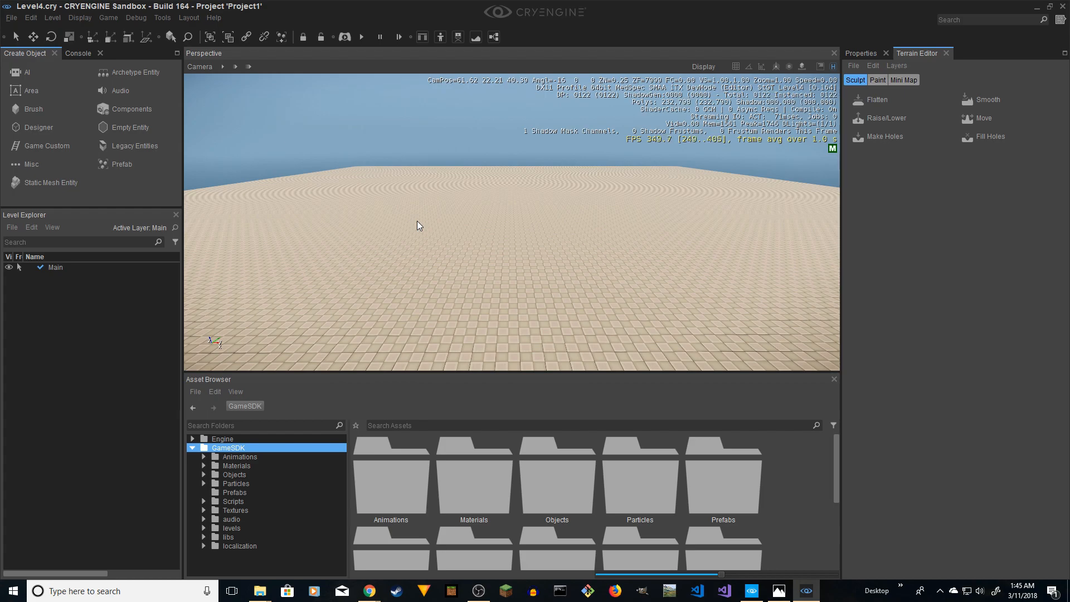
left_click(160, 17)
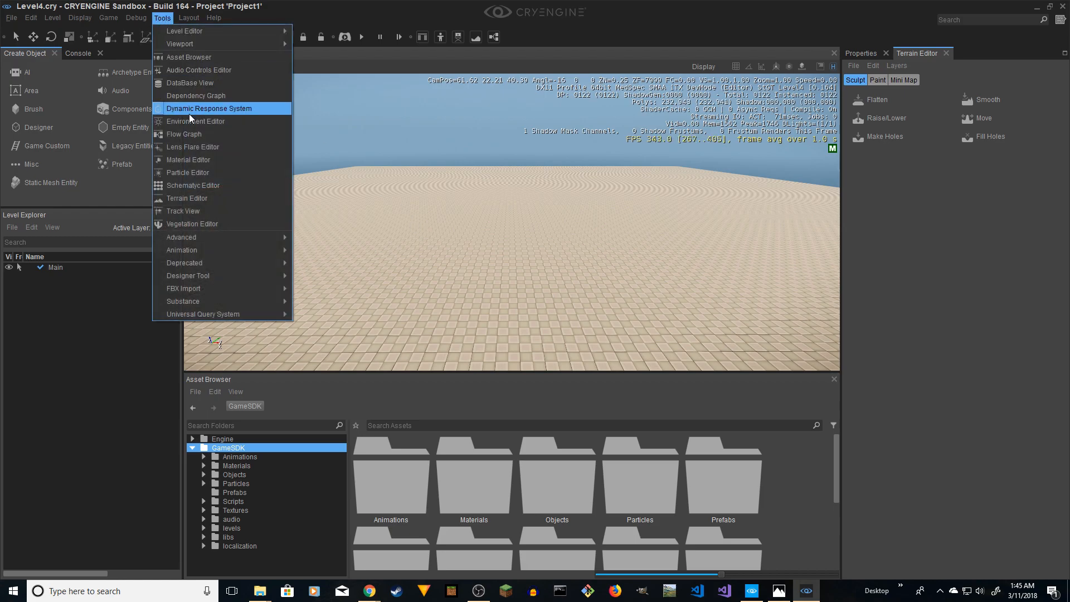
left_click(205, 83)
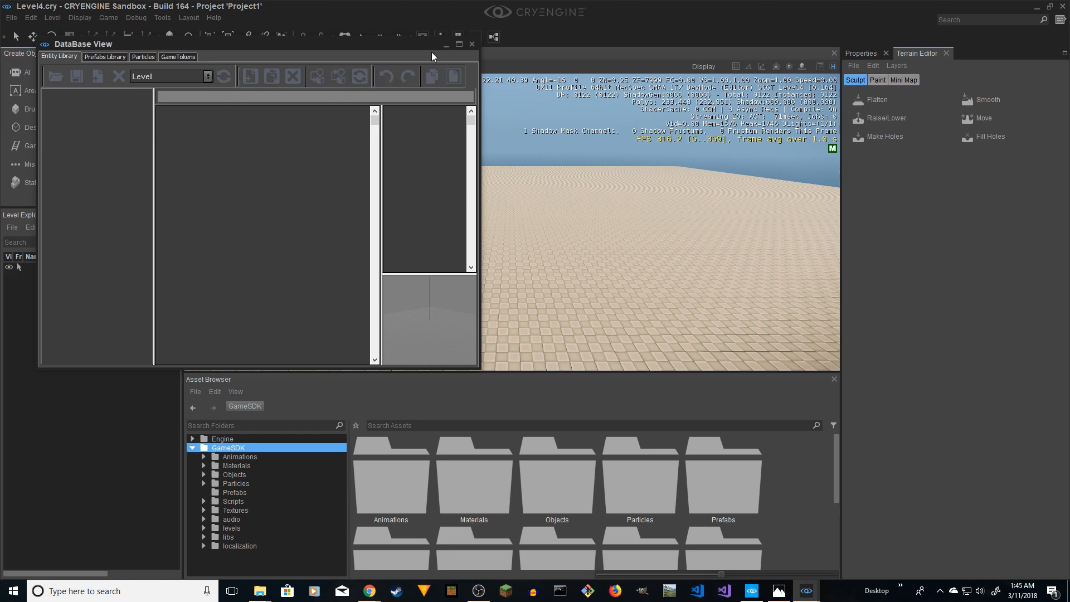
double_click(457, 45)
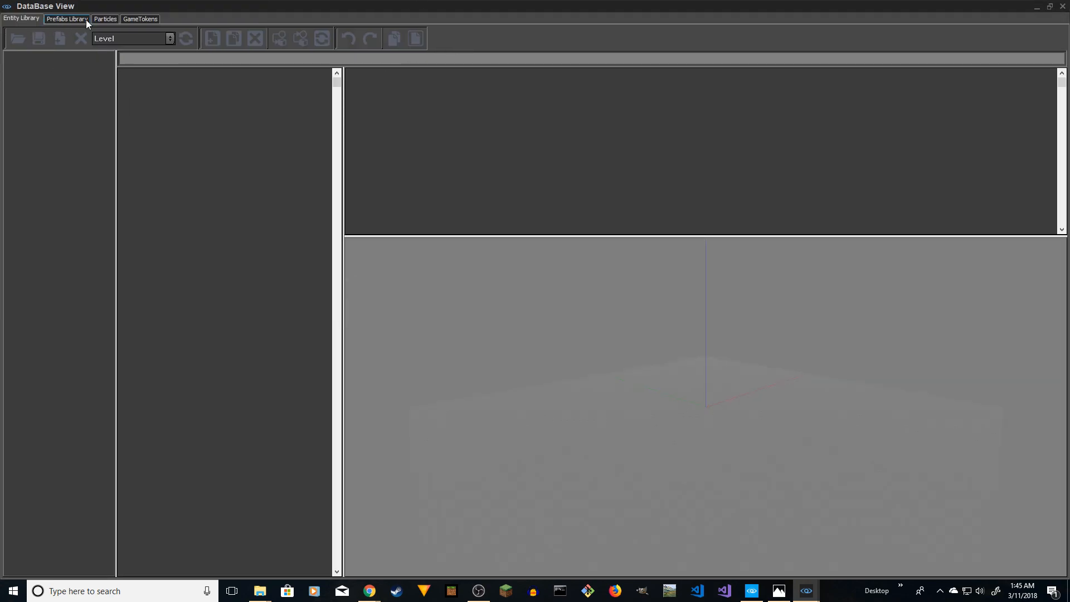
left_click(140, 18)
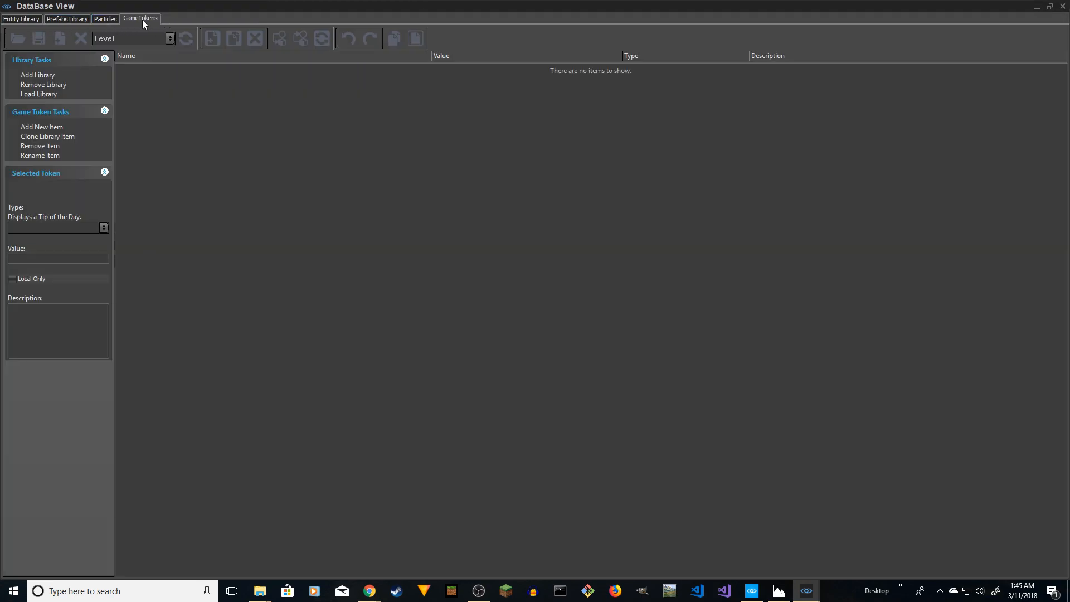
- Add a new game token named Mission_1_activated in the group Project1
left_click(49, 133)
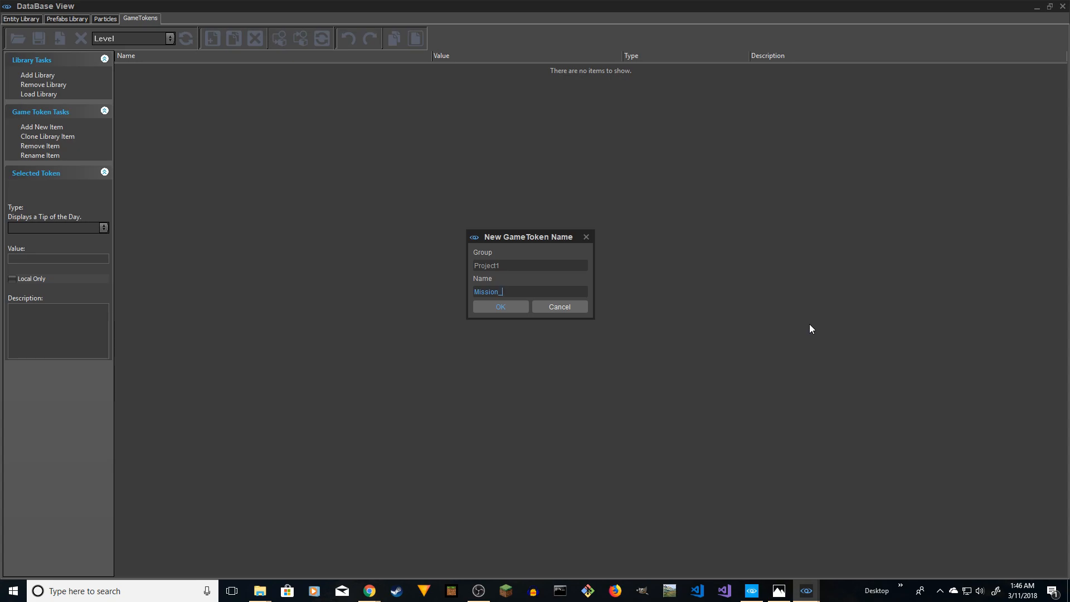
type("om")
key("BackSpace")
key("BackSpace")
type("activated")
key("ctrl+a")
left_click(509, 308)
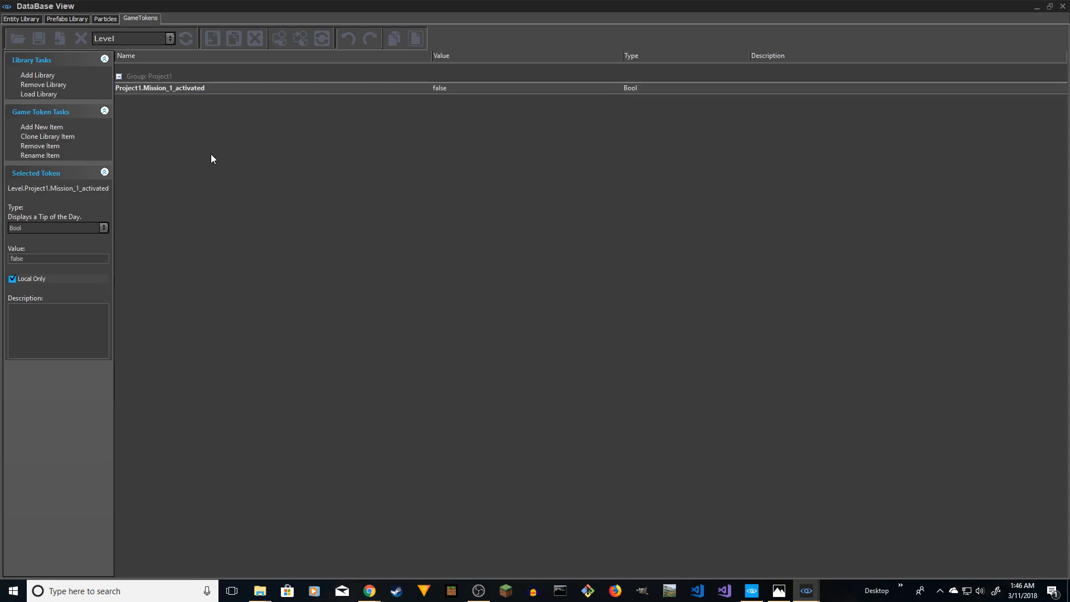
- Clone the Mission_1_activated token twice
left_click(164, 89)
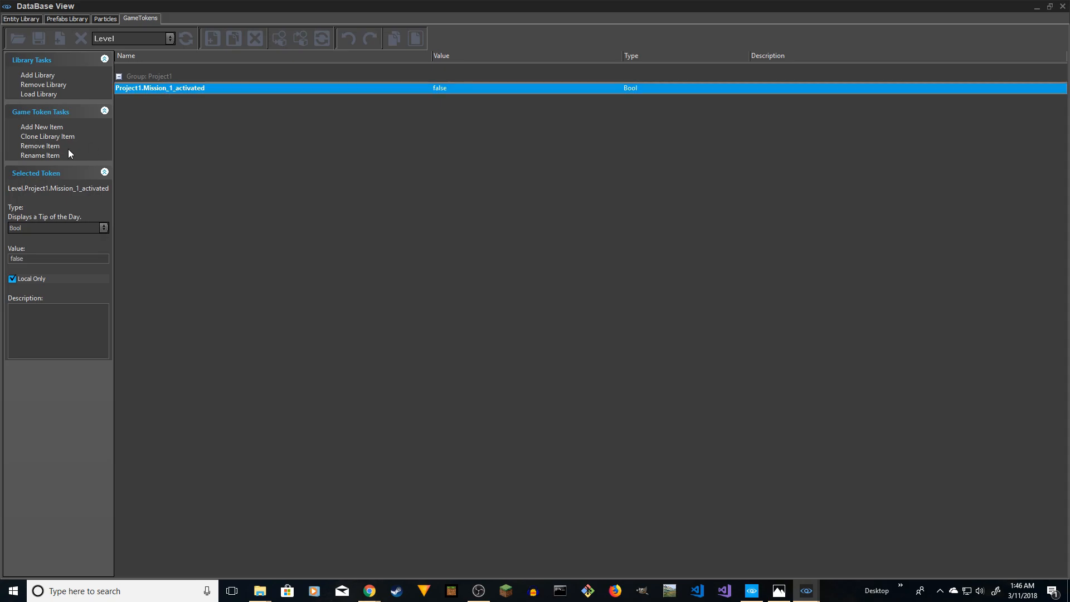
left_click(48, 139)
left_click(47, 138)
- Rename the first clone of the activation token to Mission_1_completed
left_click(129, 100)
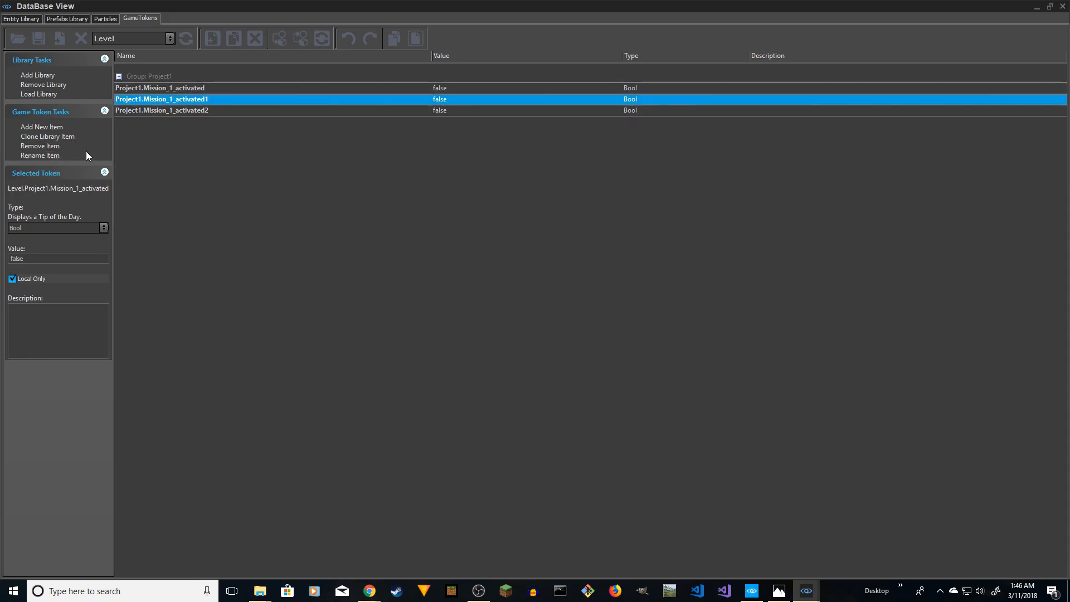
left_click(40, 155)
left_click_drag(510, 292, 565, 287)
type("completed")
left_click(508, 306)
key("Return")
- Rename the remaining clone of the activation token to Mission_1_deactivated
left_click(170, 110)
left_click(40, 155)
left_click_drag(510, 291, 542, 292)
type("deactivated")
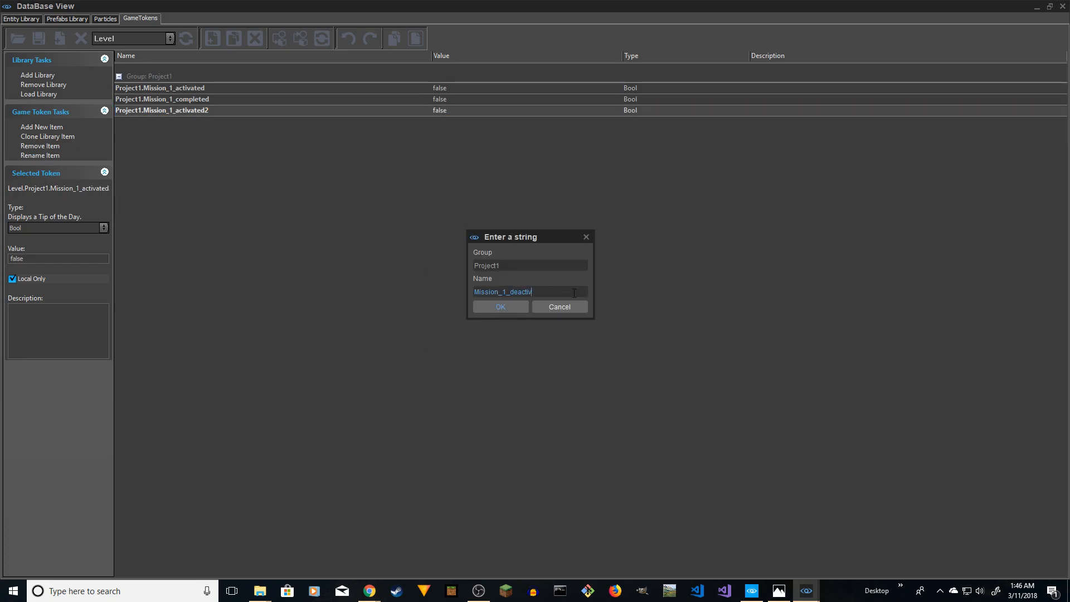
left_click(508, 307)
- Clone the Mission_1_deactivated token three times to make entries for the second mission
left_click(206, 101)
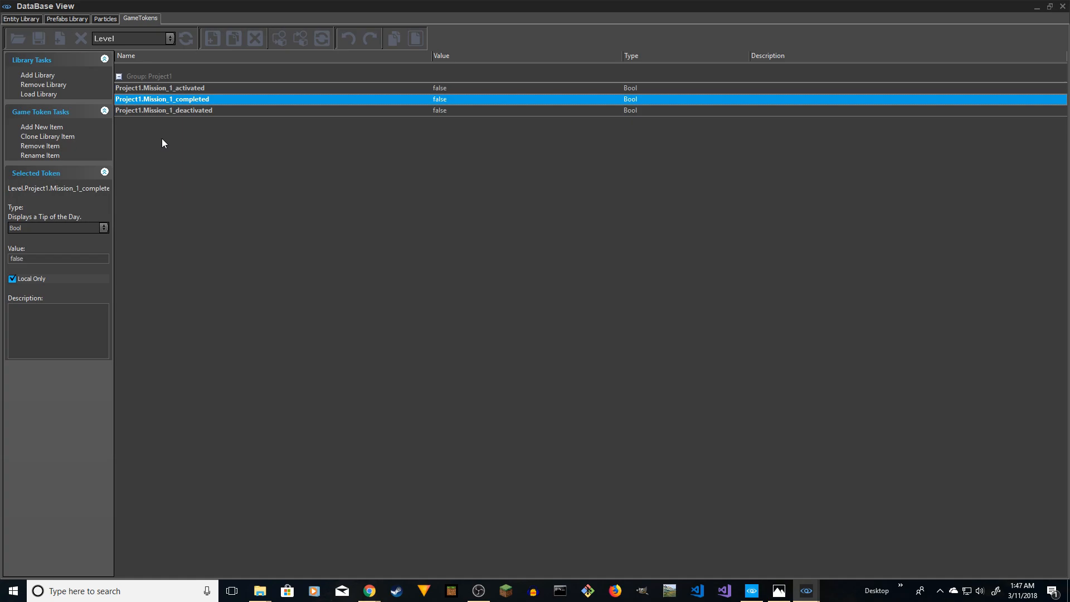
left_click(198, 111)
left_click(177, 89)
left_click(168, 110, "shift")
left_click(68, 137)
left_click(181, 122)
left_click(74, 136)
left_click(74, 136)
- Rename the first of the three cloned tokens with the Mission_2 prefix
left_click(177, 126)
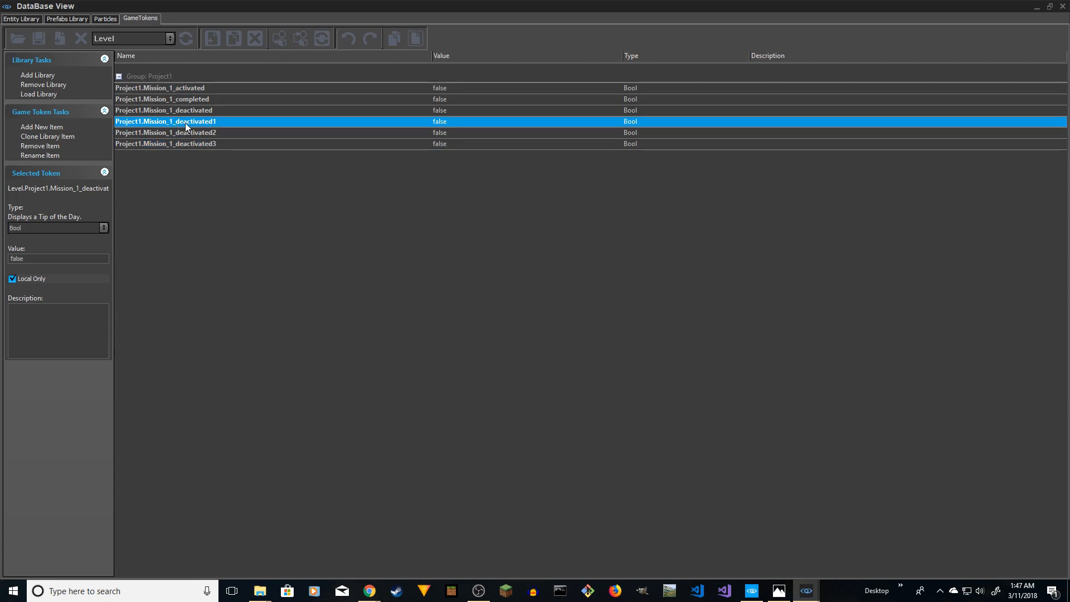
left_click(72, 155)
left_click(506, 291)
key("BackSpace")
type("2_deactivated")
left_click(507, 303)
- Rename the second of the three cloned tokens to Mission_2_completed
left_click(178, 132)
left_click(48, 156)
left_click(506, 292)
key("BackSpace")
type("2_completed")
key("Return")
- Rename the third cloned token to Mission_2_deactivated, removing its trailing number
left_click(177, 144)
left_click(56, 156)
left_click(506, 292)
key("BackSpace")
type("2")
key("End")
key("BackSpace")
key("Return")
left_click_drag(234, 88, 190, 143)
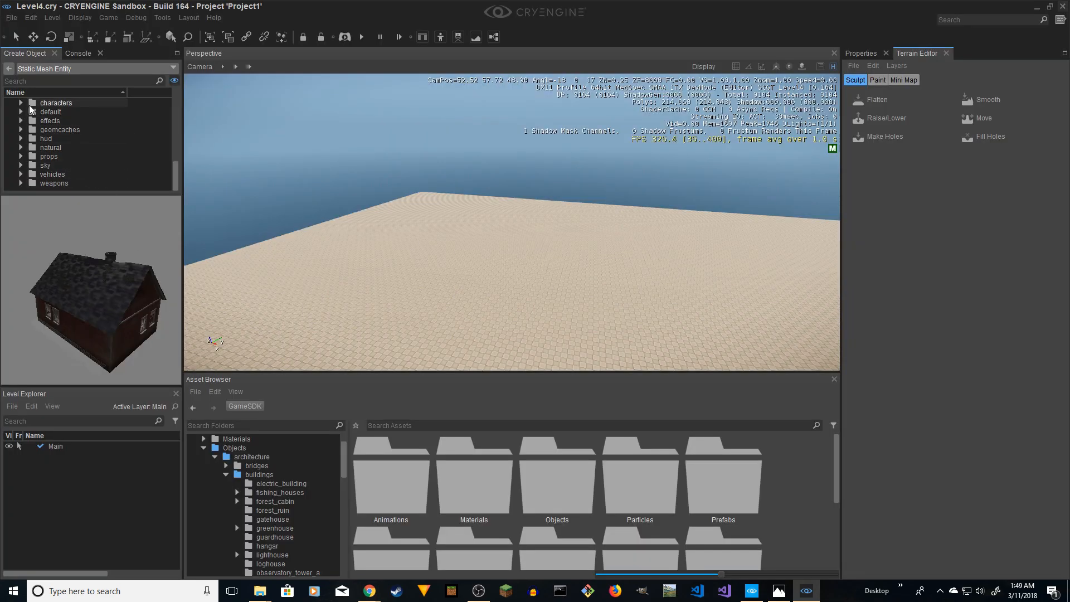
- Place the fishing_house_c.cgf static mesh from the fishing_houses folder on the terrain
scroll(29, 106, "up", 8)
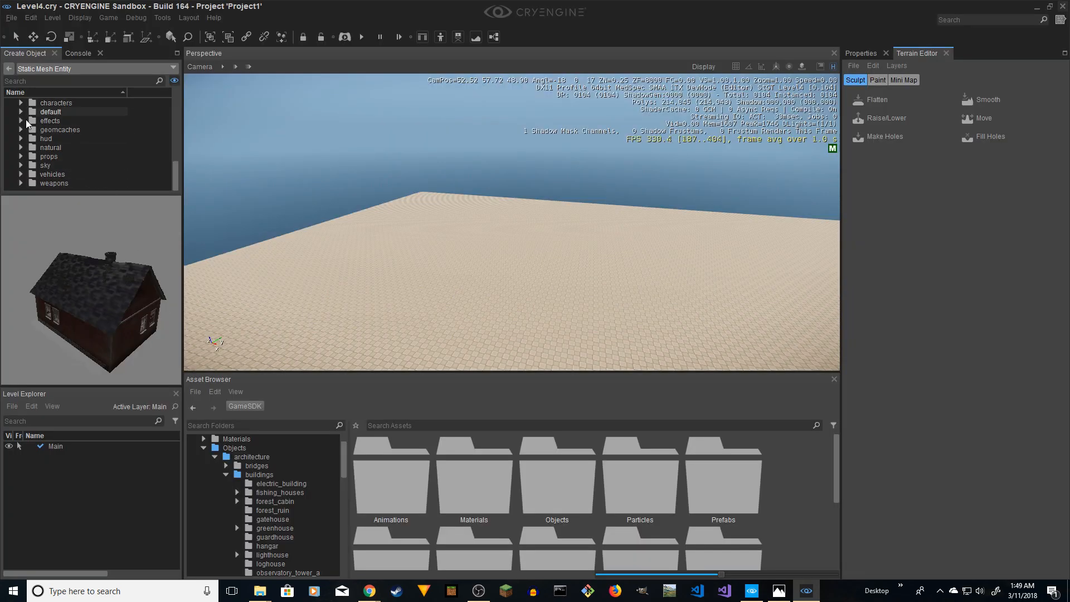
scroll(47, 149, "up", 2)
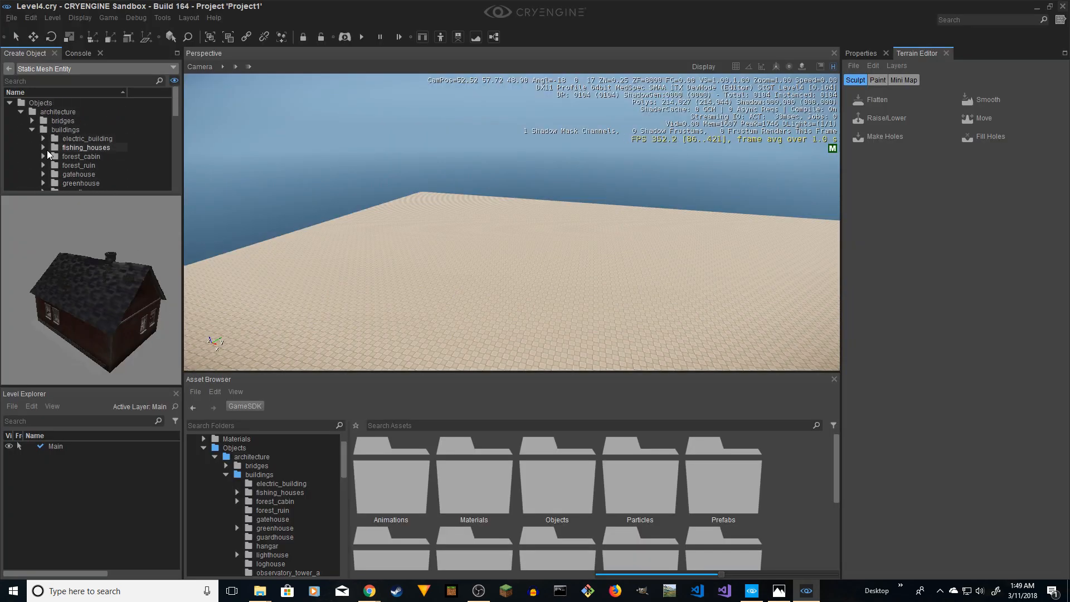
left_click(44, 148)
scroll(70, 152, "down", 1)
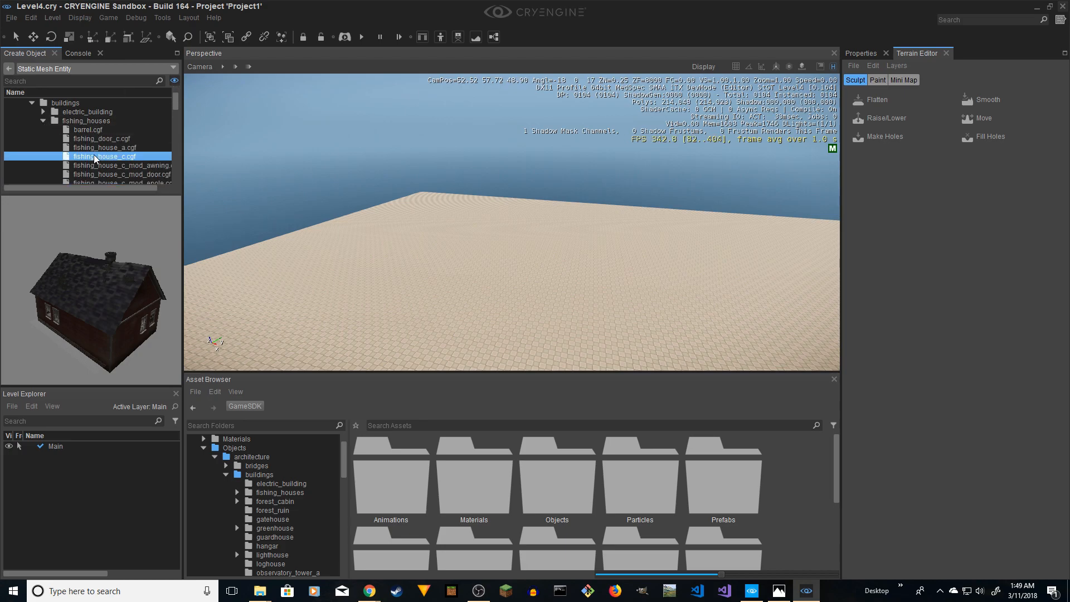
left_click(118, 147)
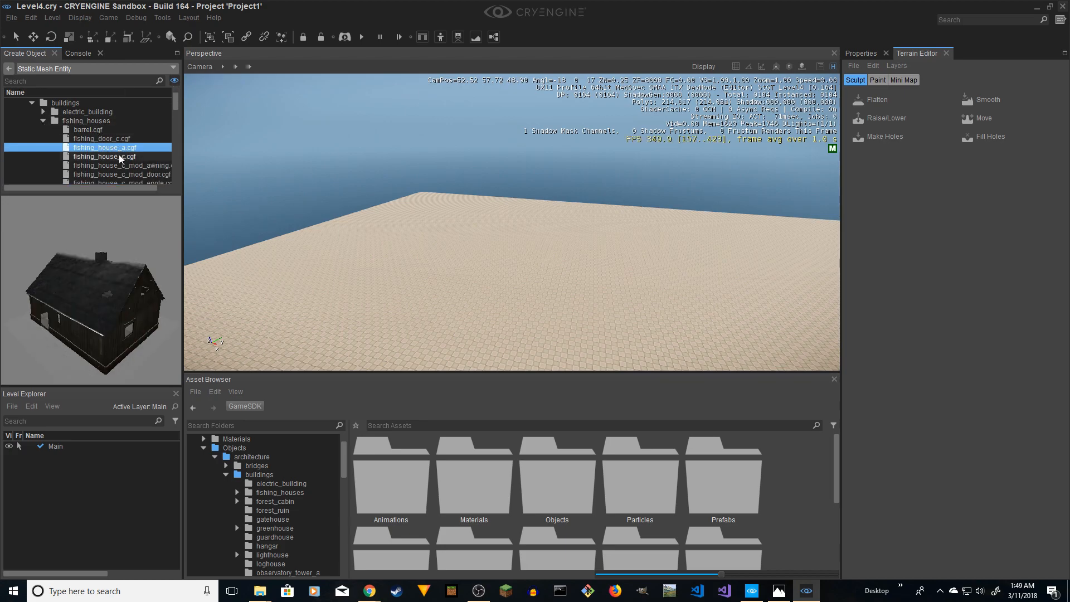
left_click(119, 155)
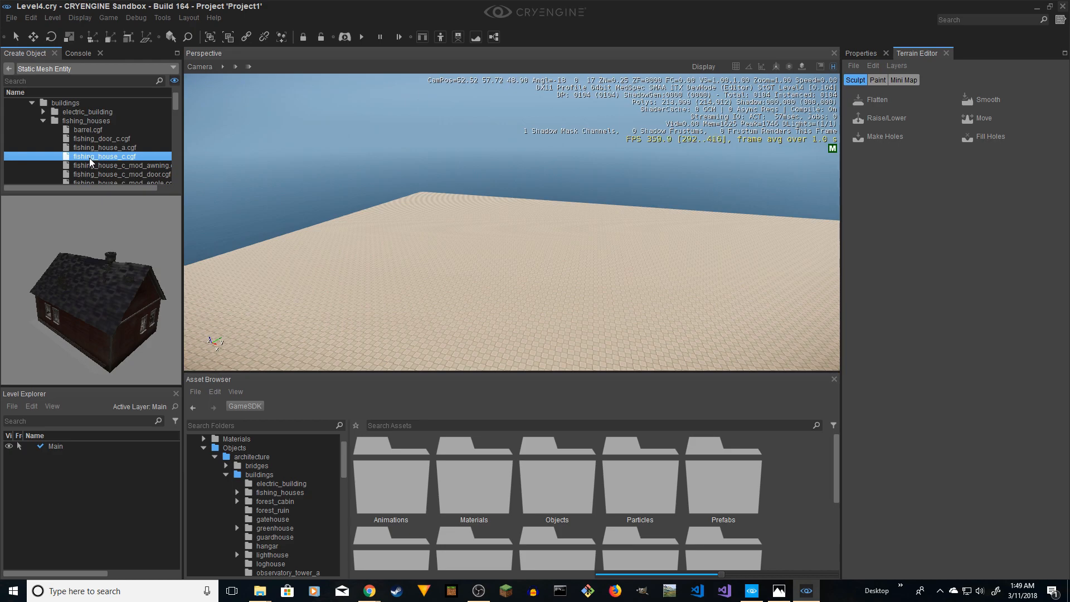
scroll(90, 160, "down", 3)
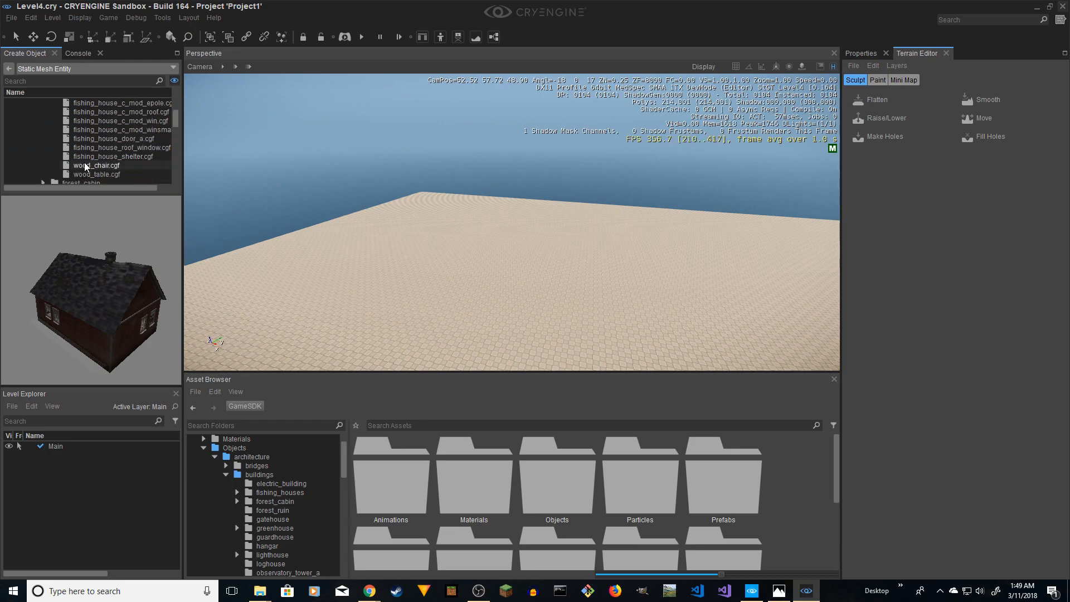
scroll(84, 163, "up", 3)
left_click_drag(87, 155, 379, 272)
- Find the EntityContainerObject legacy entity by searching "contain" and place one on the ground beside the front of the house
right_click_drag(379, 272, 356, 264)
key("a")
key("w")
key("s")
key("w")
key("a")
key("w")
key("d")
key("w")
key("s")
key("d")
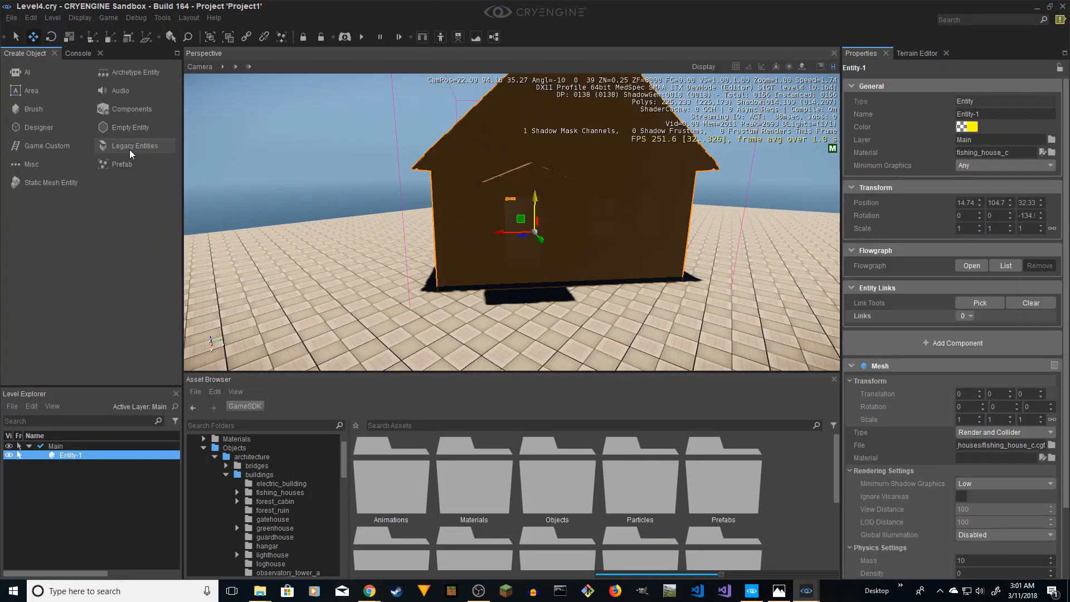
left_click(129, 149)
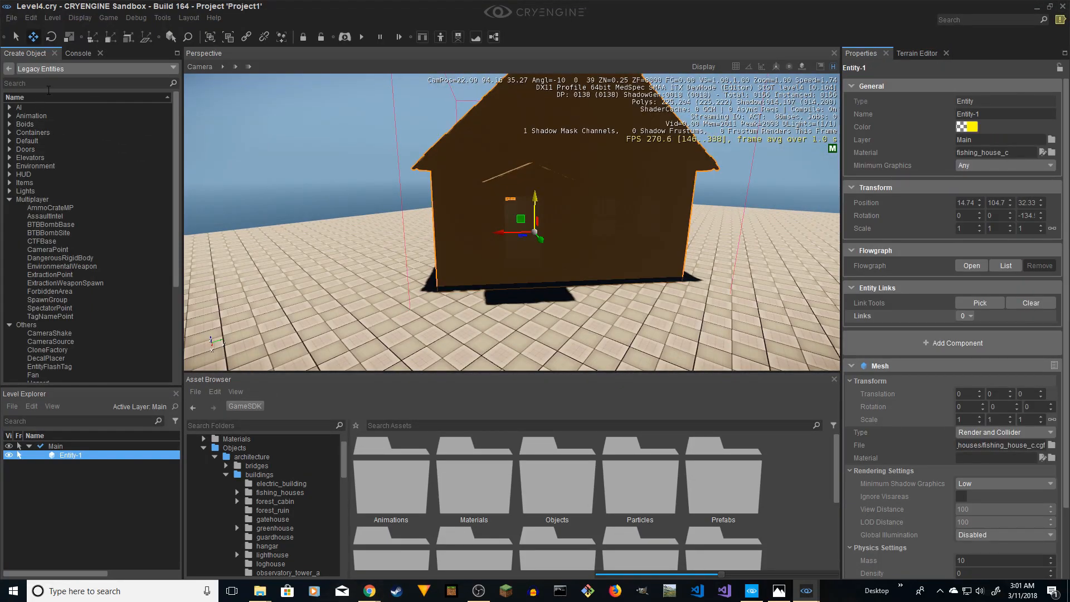
type("contain")
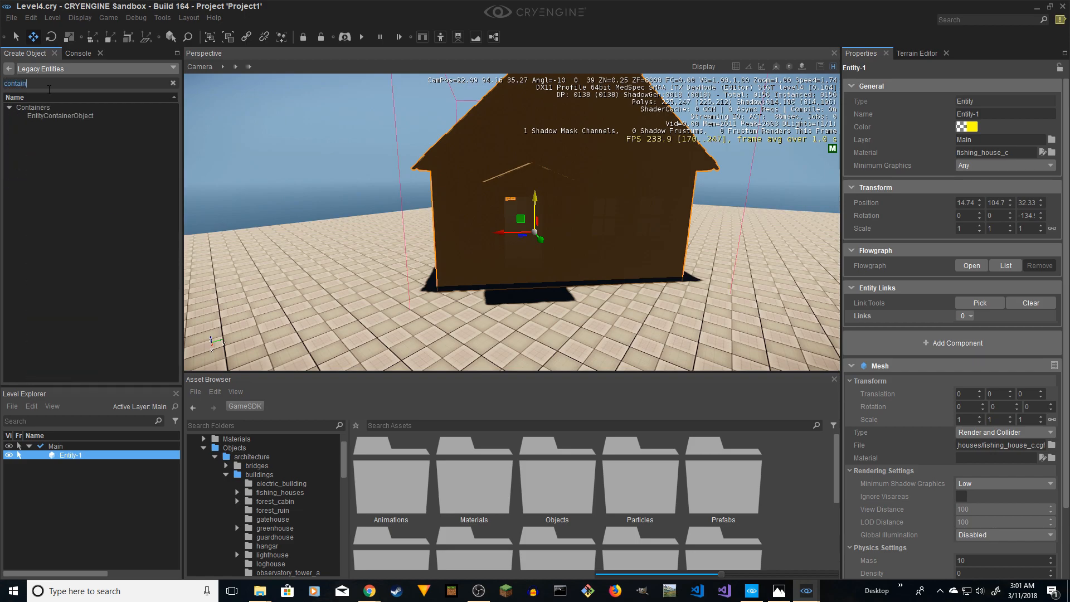
left_click(55, 116)
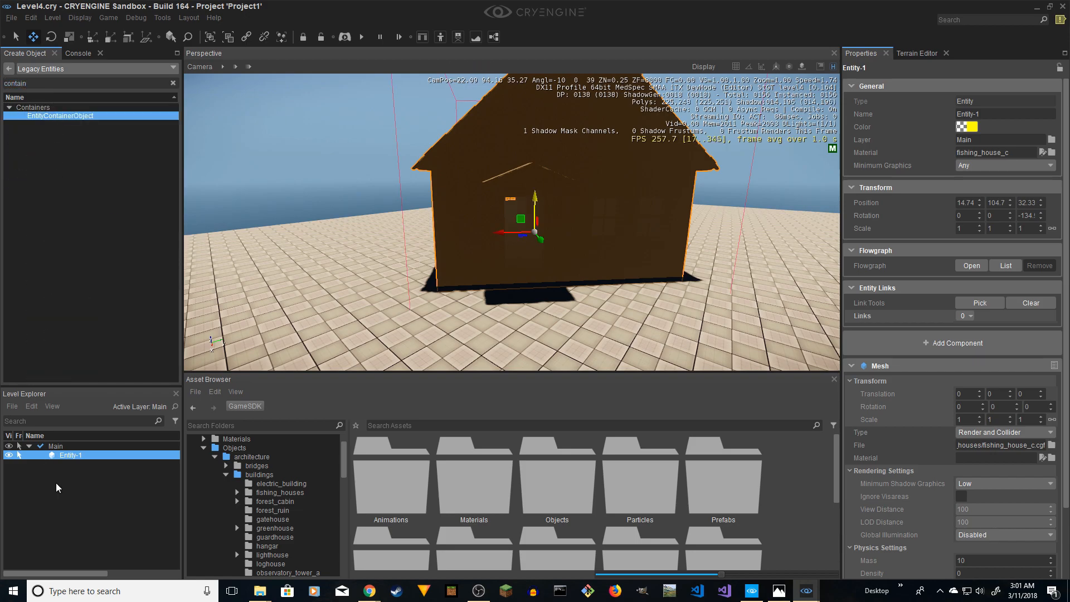
left_click_drag(69, 115, 345, 293)
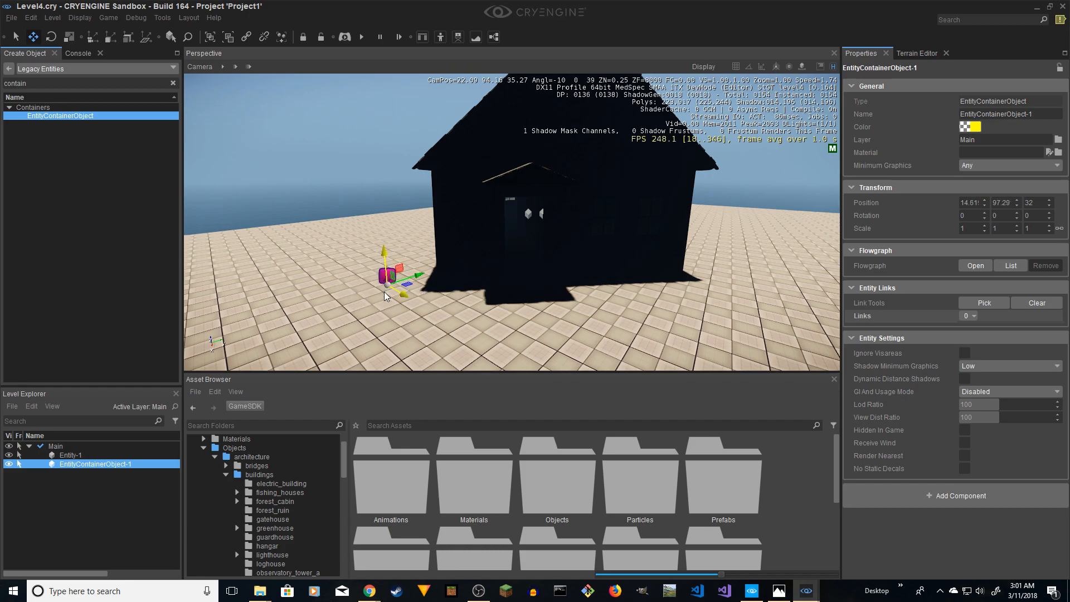
- Nest the house entity under the entity container and rename the house FishingCabin
left_click_drag(70, 454, 79, 461)
left_click(40, 454)
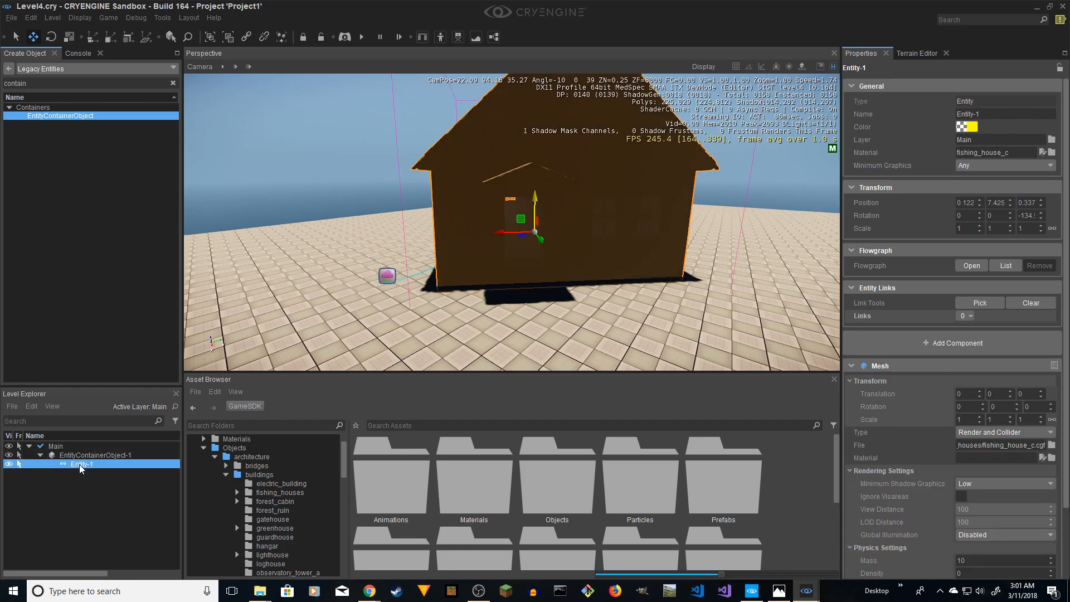
double_click(79, 464)
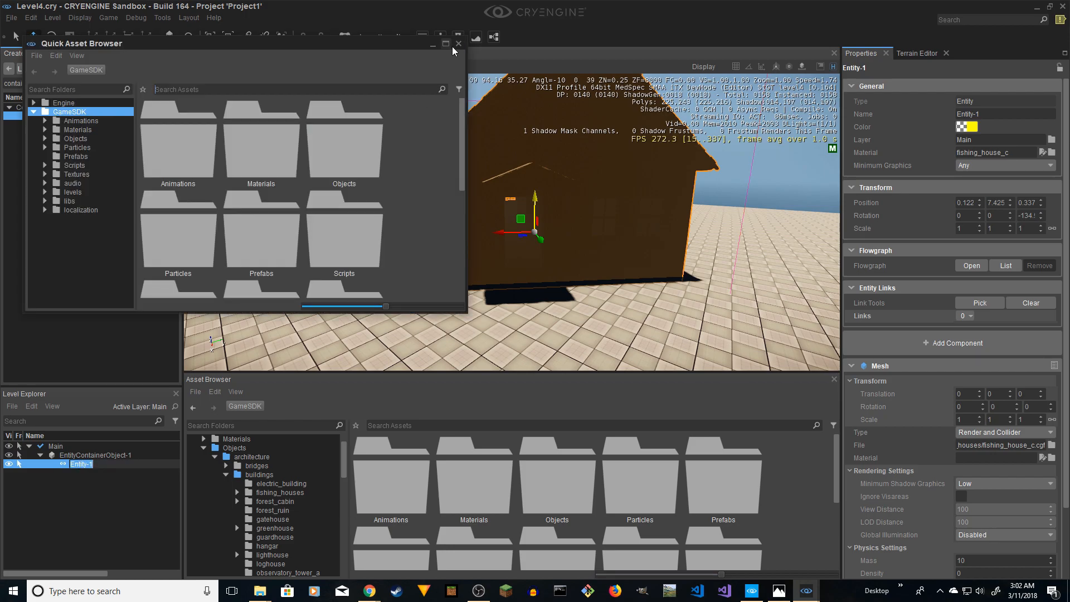
left_click(457, 44)
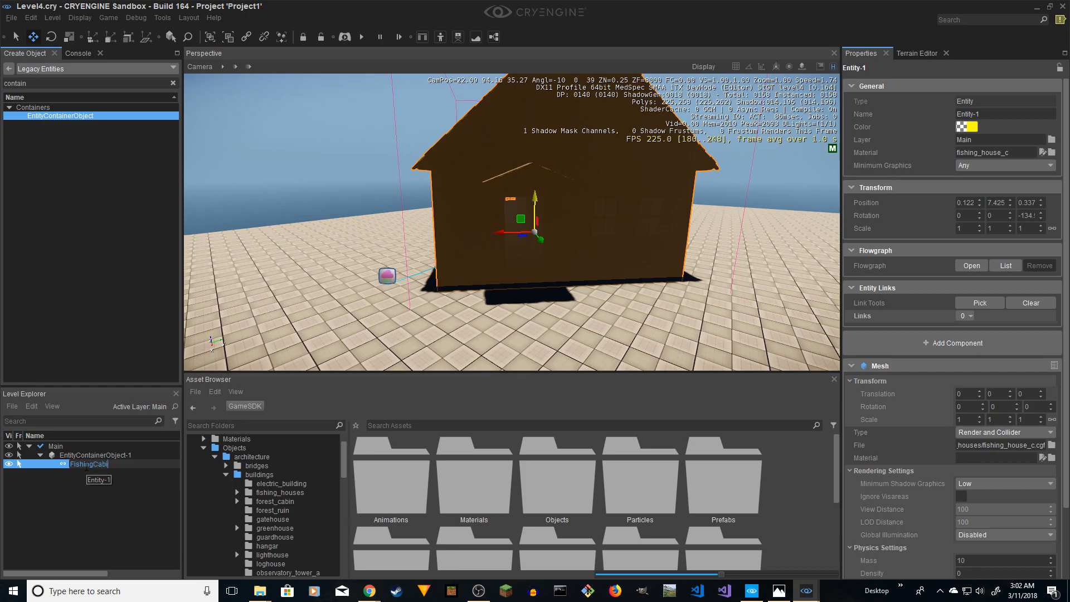
key("Return")
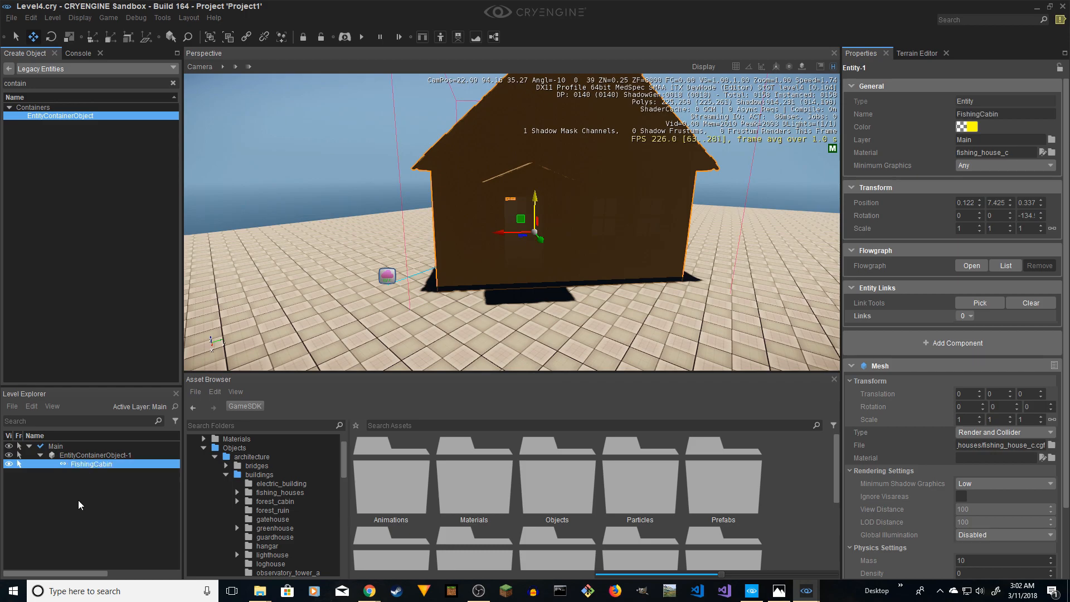
- Rename the entity container to Objective1Container
left_click(106, 456)
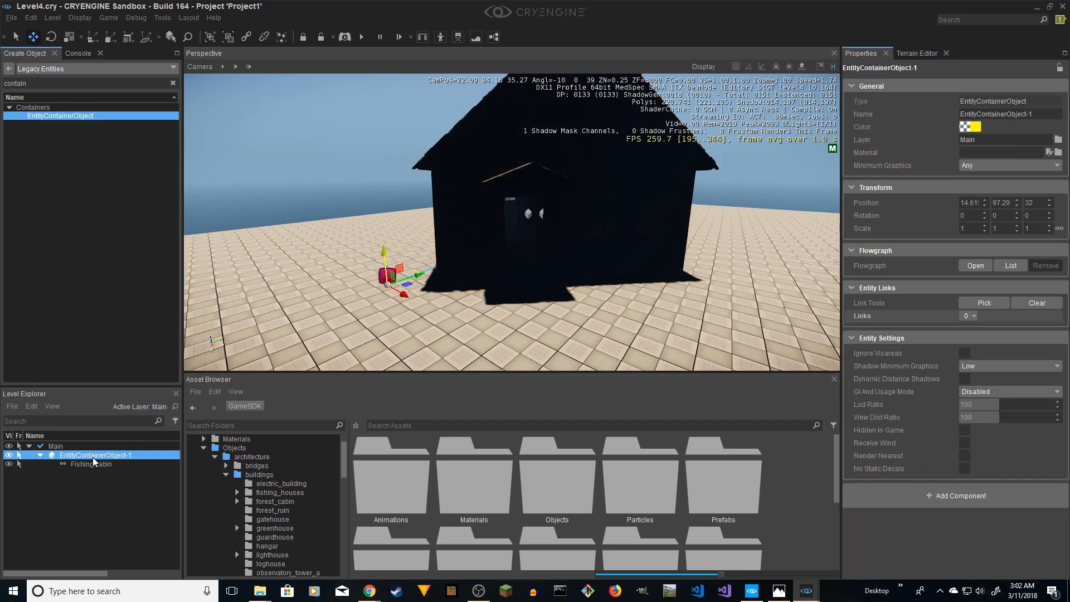
left_click(93, 457)
type("Objective1")
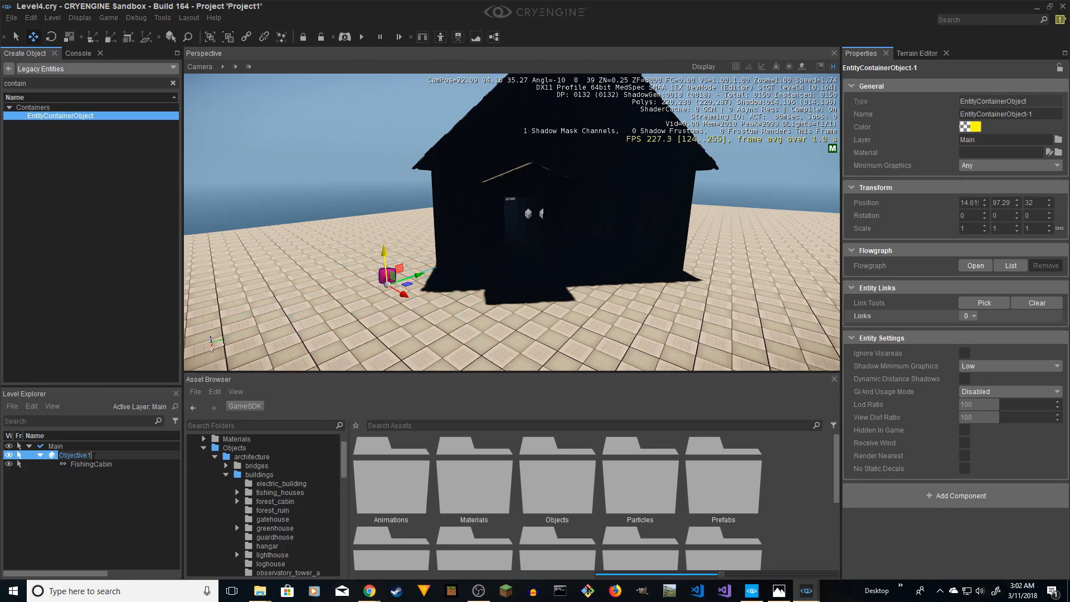
key("Return")
type("bjective1Container")
key("Return")
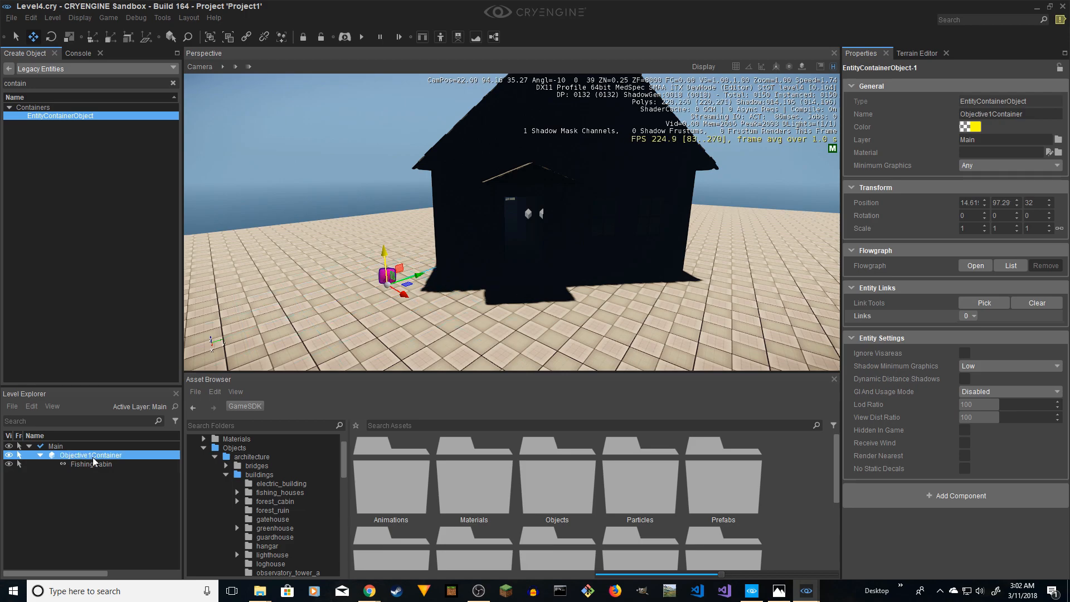
- Add a Point Light component to the FishingCabin entity
left_click(94, 464)
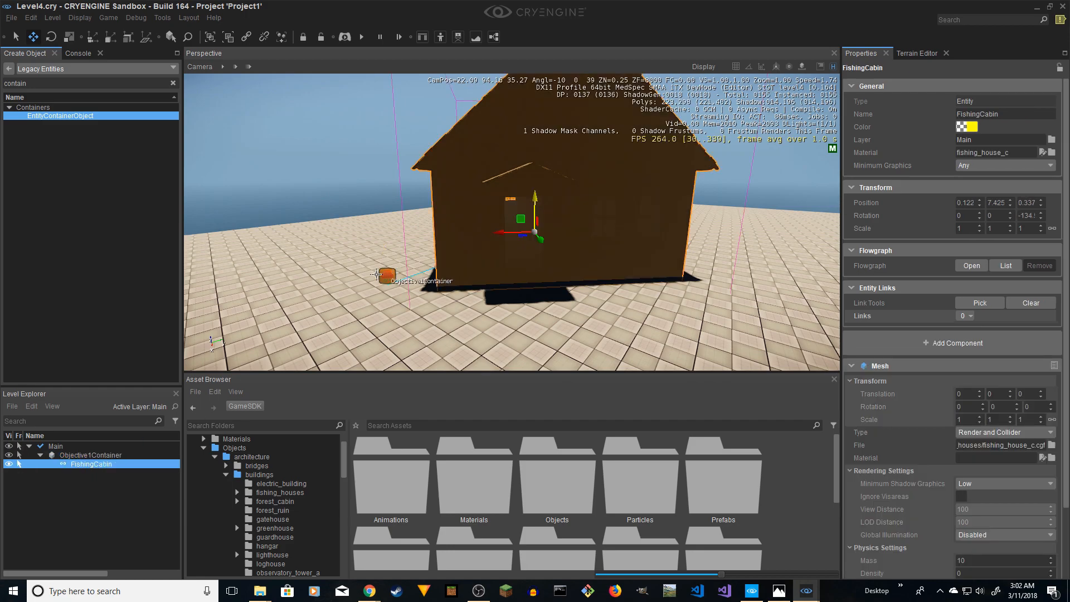
left_click(9, 68)
left_click(952, 344)
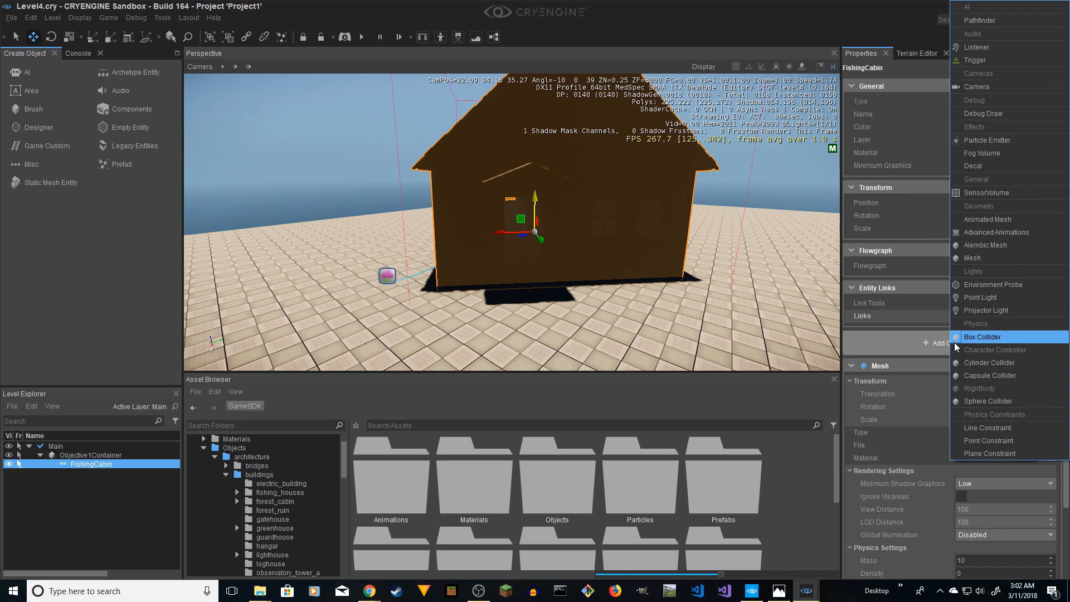
left_click(995, 302)
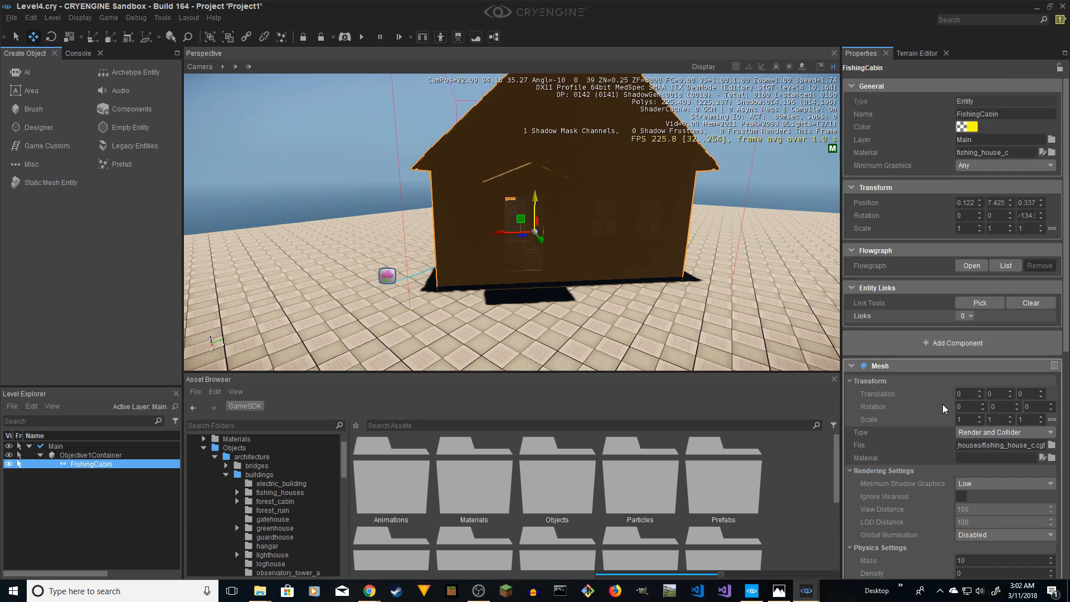
scroll(965, 455, "down", 2)
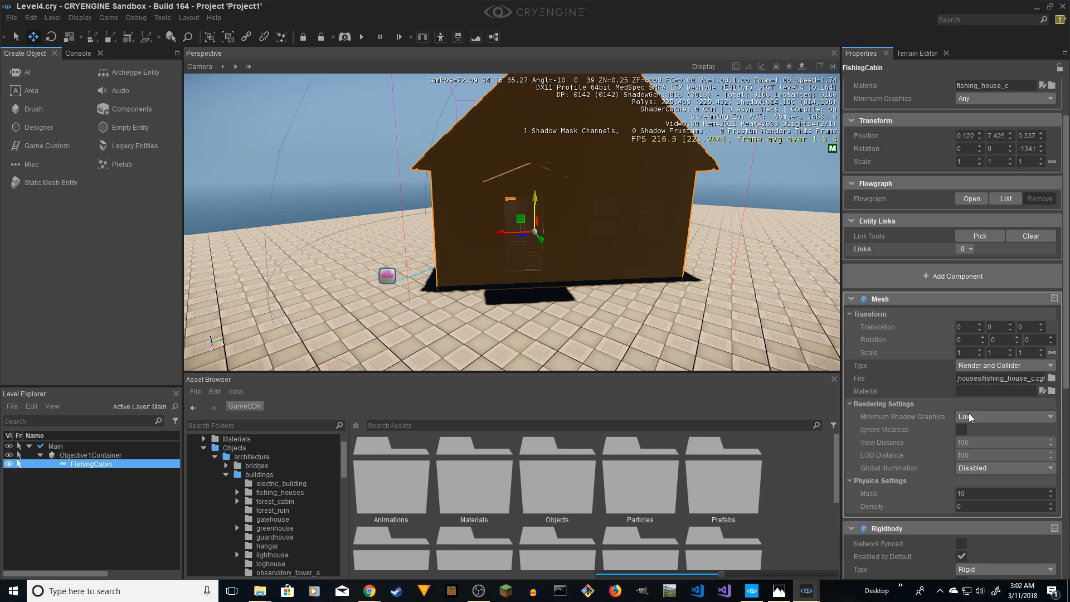
- Open the radius of the FishingCabin entity's Point Light component for editing
scroll(968, 424, "down", 10)
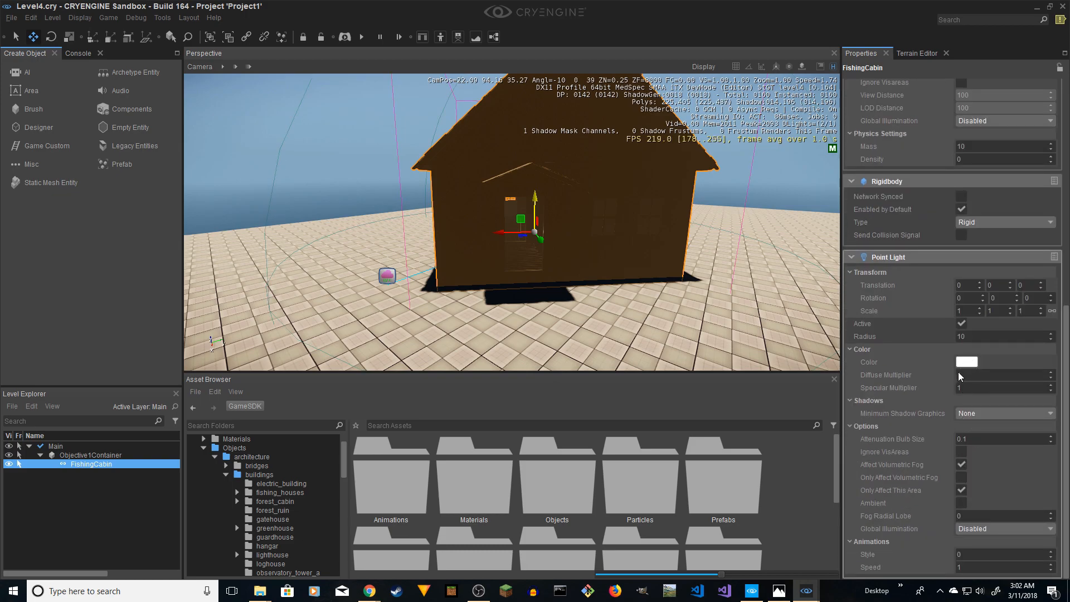
mouse_move(968, 336)
left_mouse_down()
mouse_move(1014, 336)
mouse_move(977, 335)
left_mouse_up()
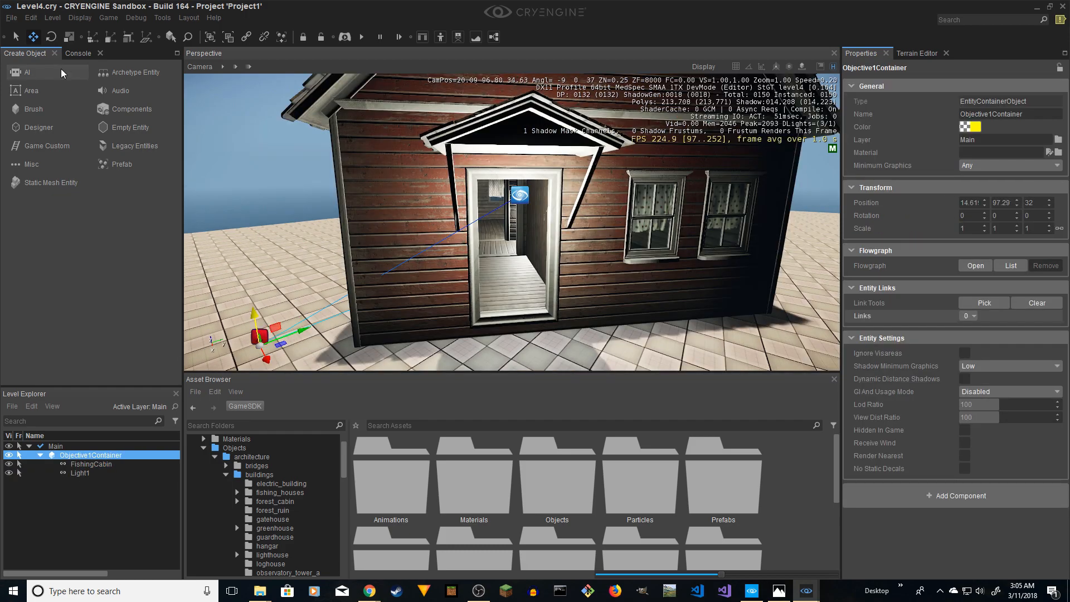
- Place an AreaTrigger legacy entity in front of the house and raise it beside the doorway
left_click(134, 147)
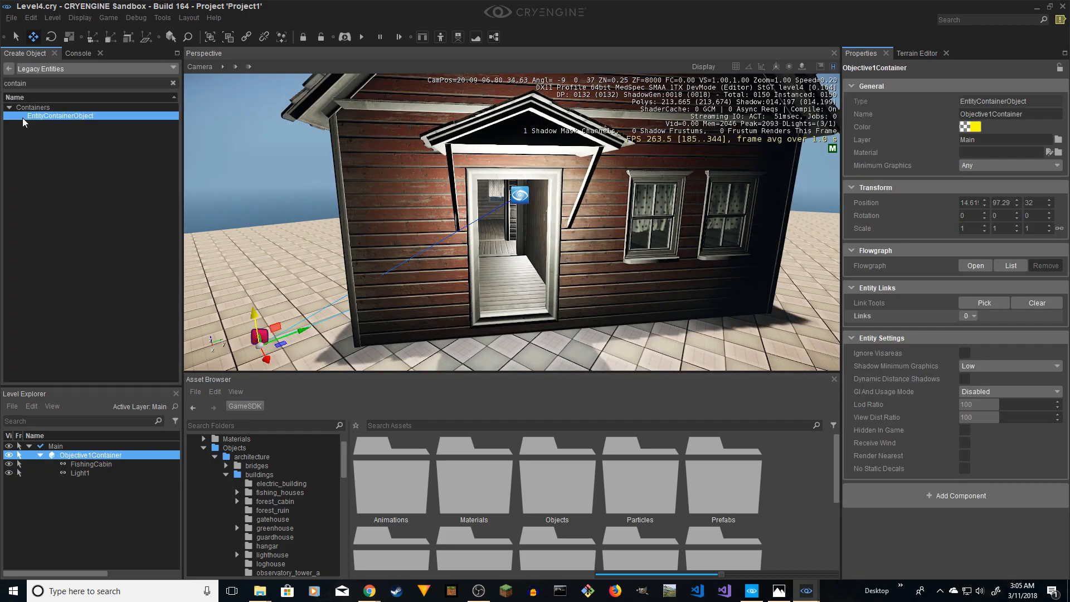
left_click(173, 83)
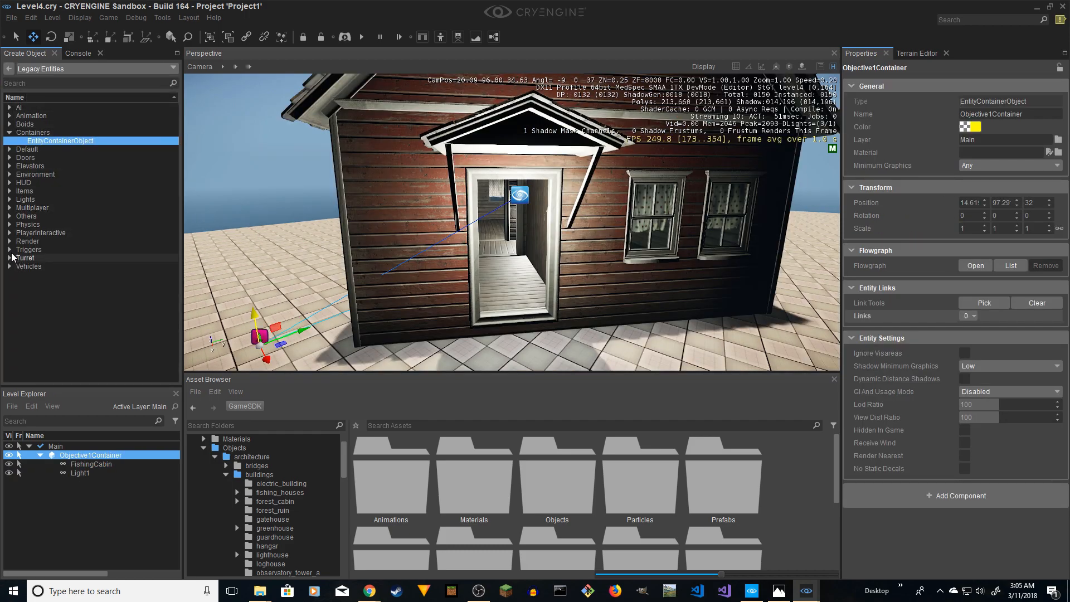
double_click(31, 249)
left_click(51, 259)
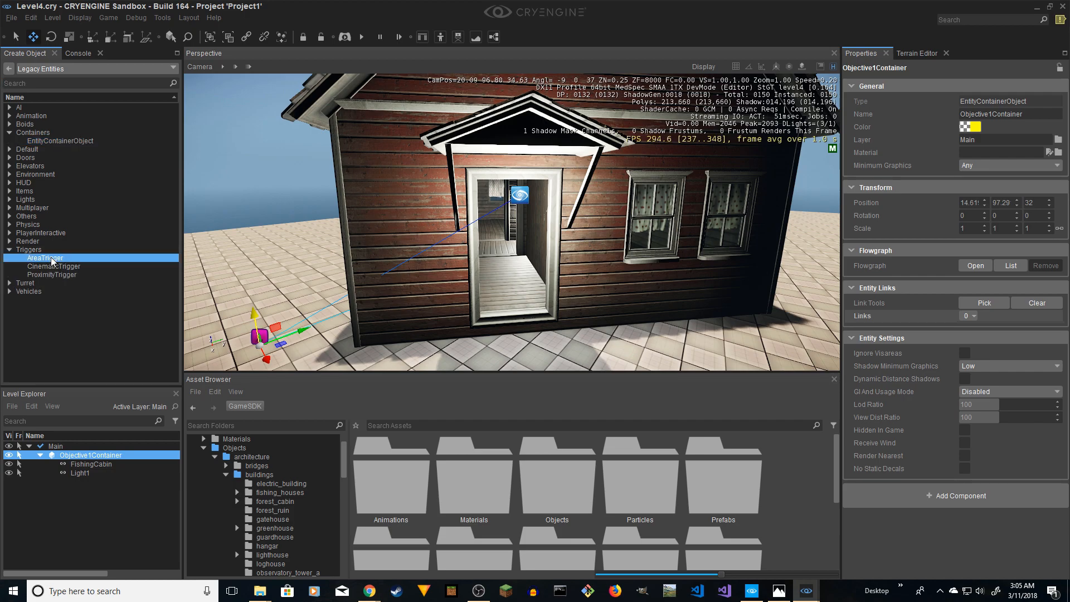
left_click(565, 334)
left_click_drag(566, 303, 588, 234)
- Place a box area on the ground at the house's doorway
right_click_drag(588, 234, 323, 299)
key("w")
key("a")
key("s")
key("d")
key("w")
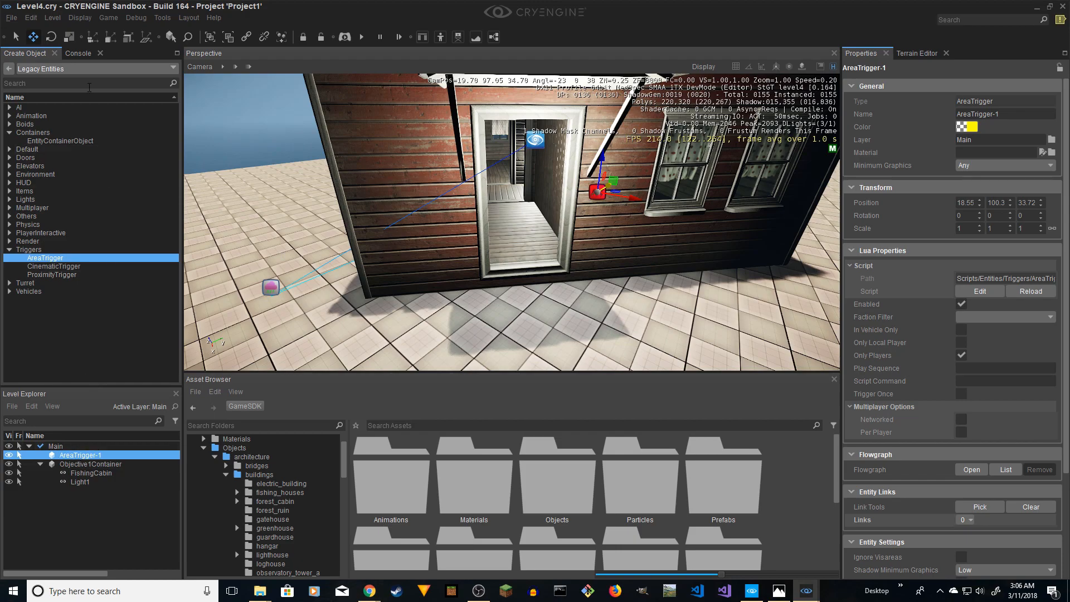
left_click(12, 70)
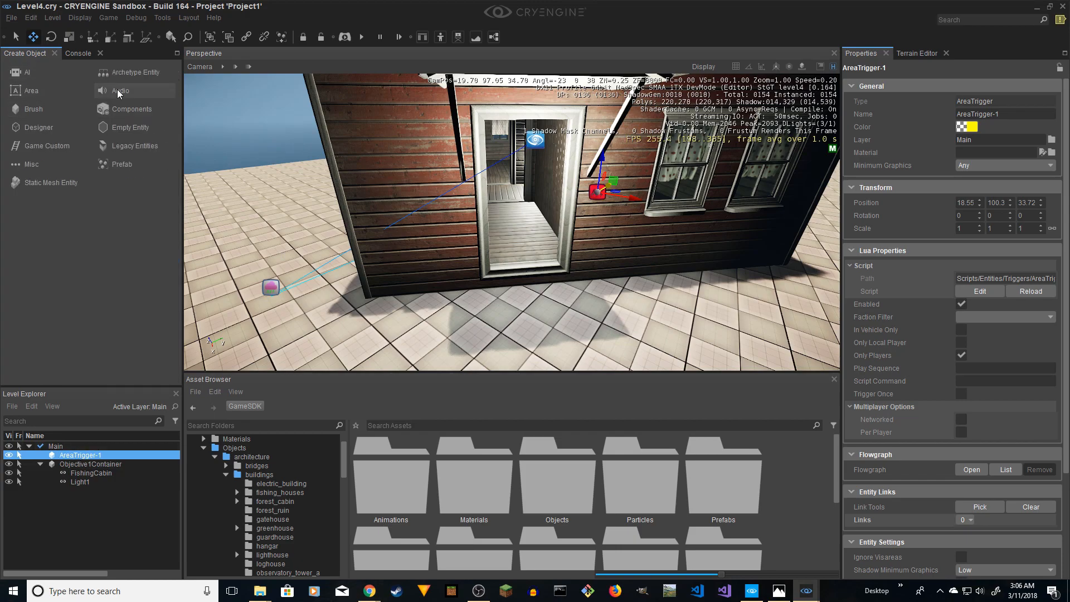
left_click(29, 91)
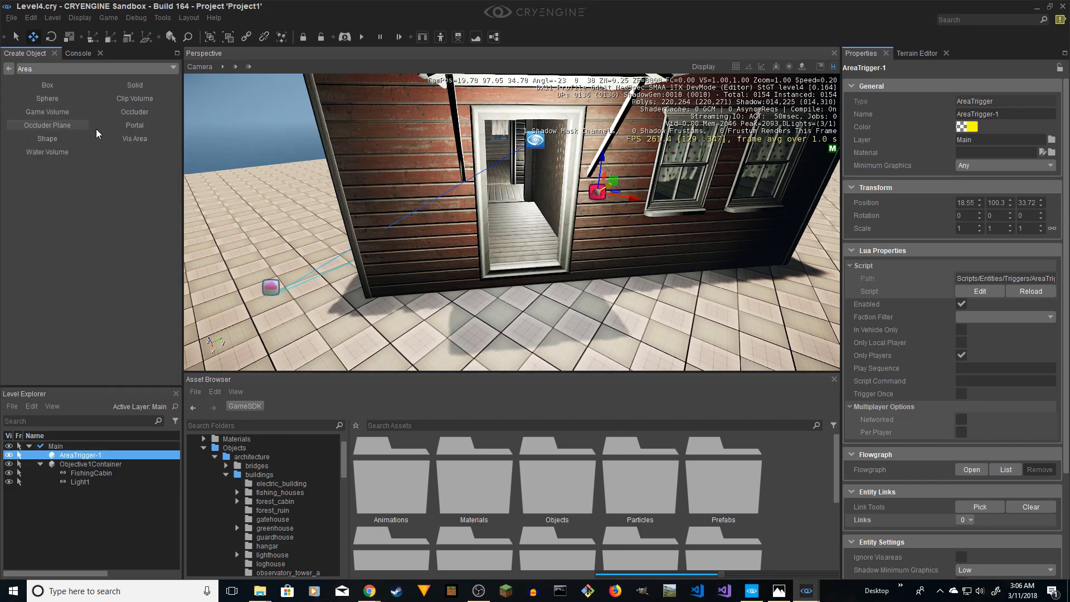
left_click(49, 86)
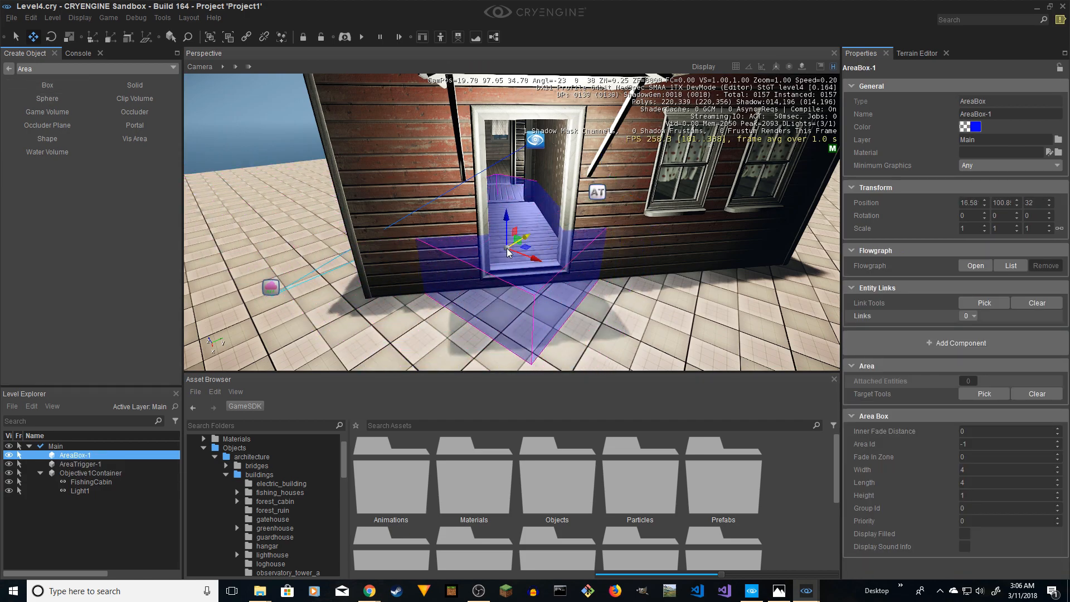
- Rotate the area box about 47° around Z so it lines up with the house front at the doorway
key("2")
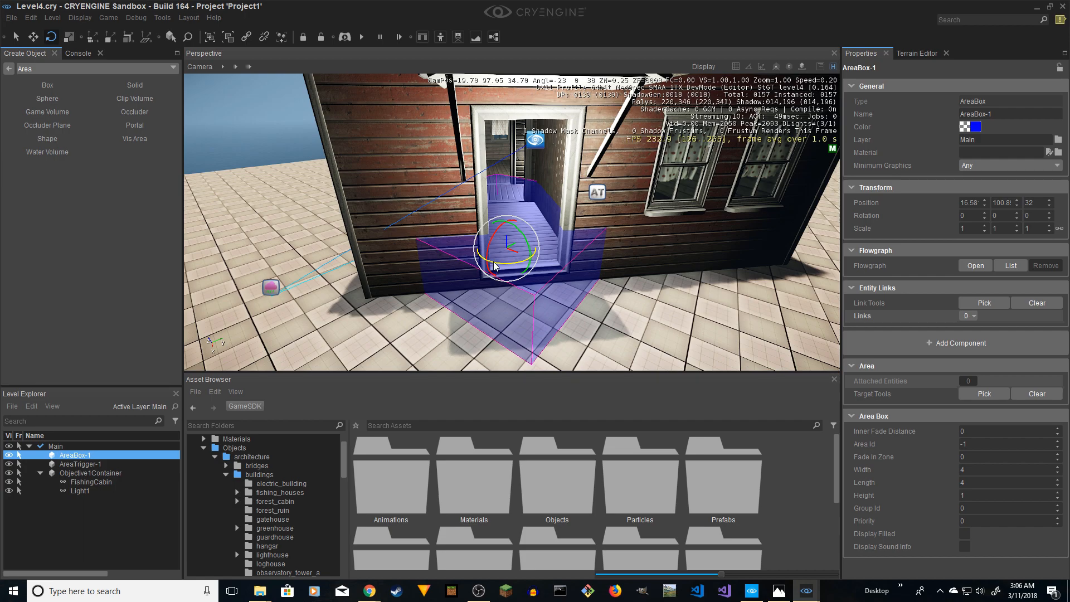
left_click_drag(494, 266, 503, 229)
key("1")
right_click_drag(503, 229, 480, 257)
key("w")
key("s")
key("d")
key("w")
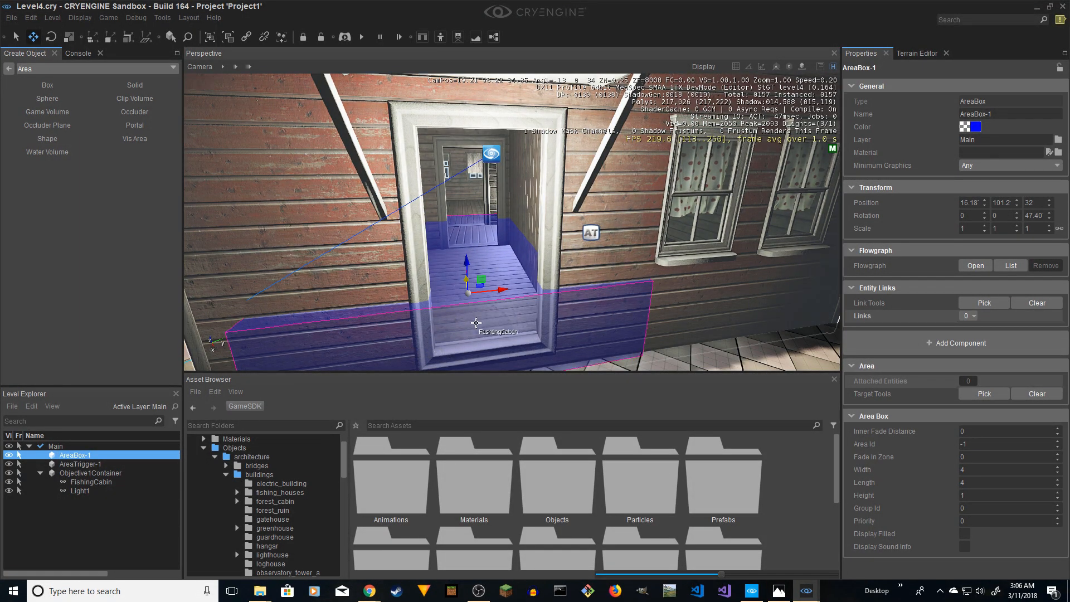
- Attach the AreaTrigger-1 entity to AreaBox-1 as its area target
left_click(483, 304)
left_click(484, 303)
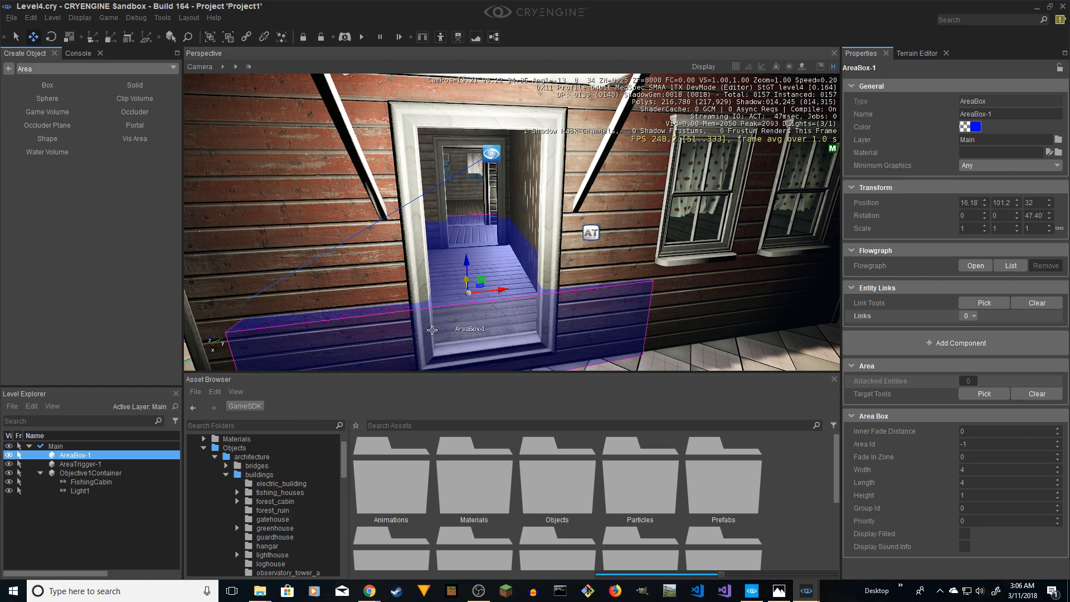
left_click(81, 464)
left_click(78, 456)
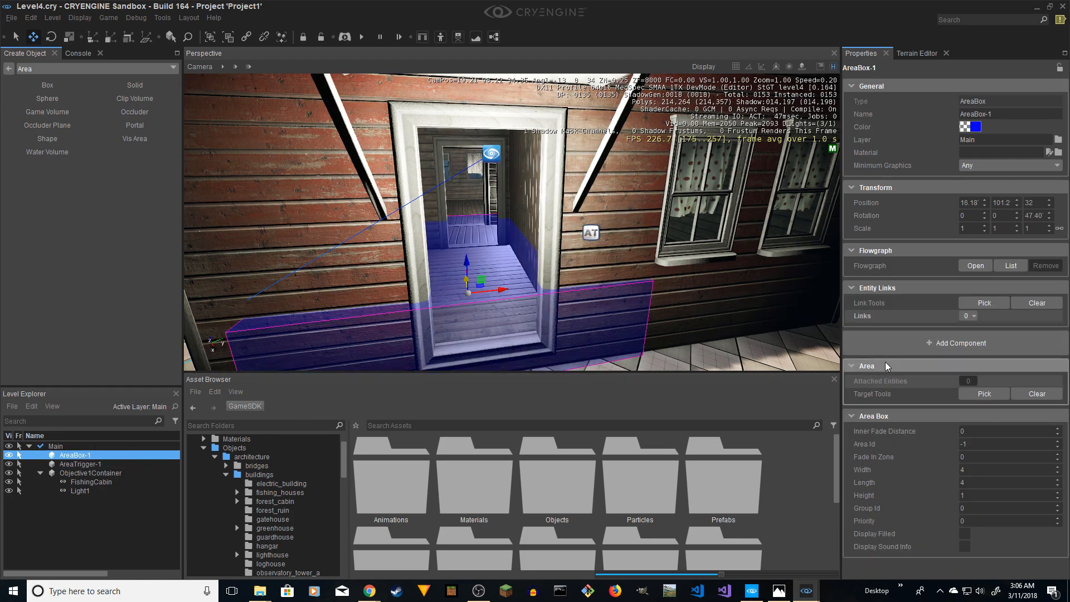
left_click(976, 395)
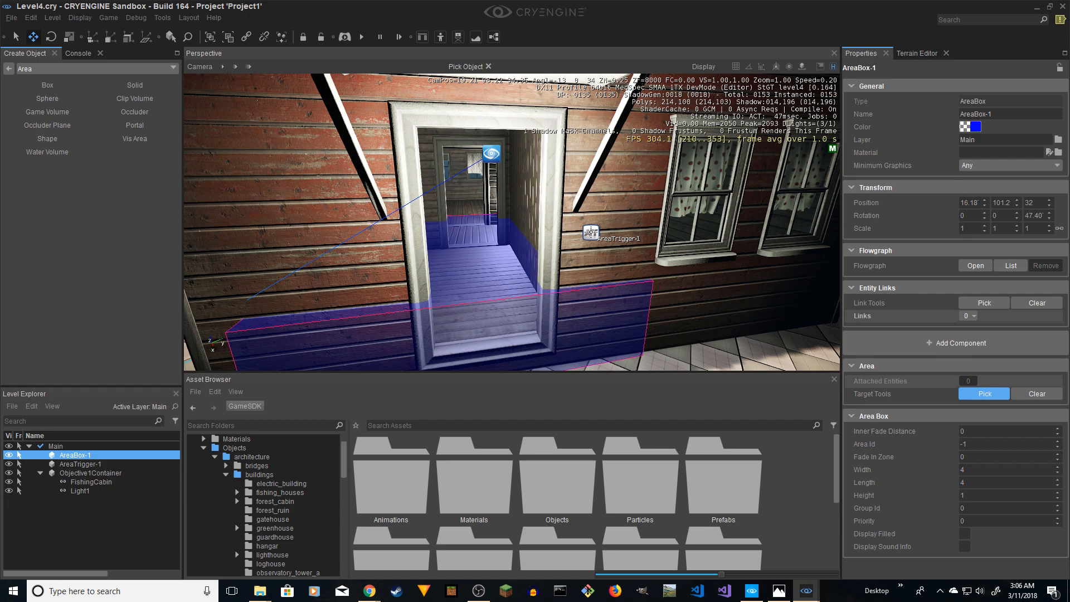
left_click(591, 233)
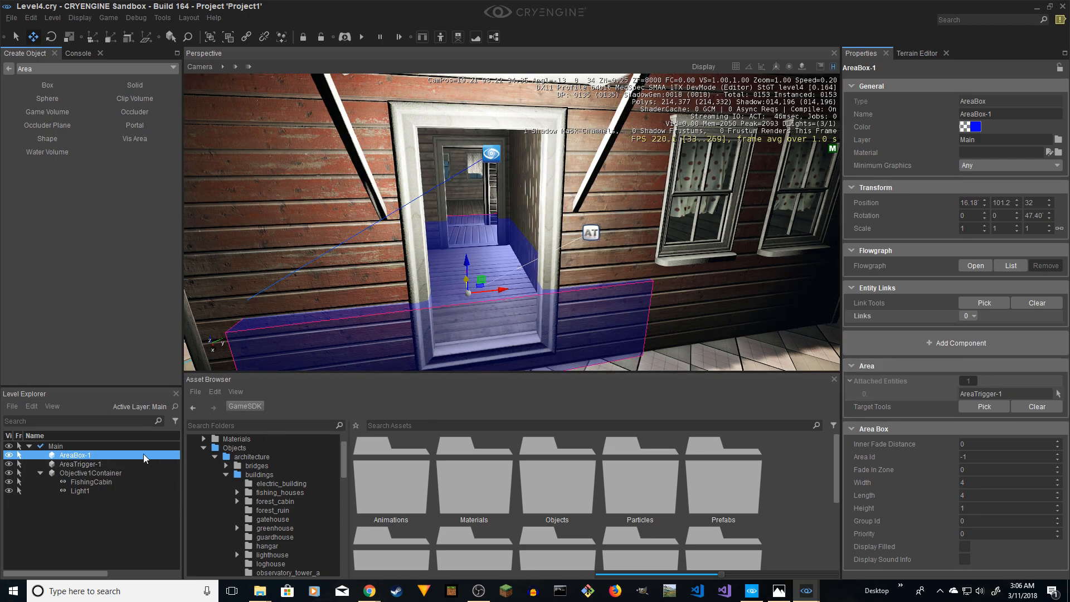
- Nest AreaBox-1 and AreaTrigger-1 together under Objective1Container
left_click(79, 464)
left_click(80, 456, "ctrl")
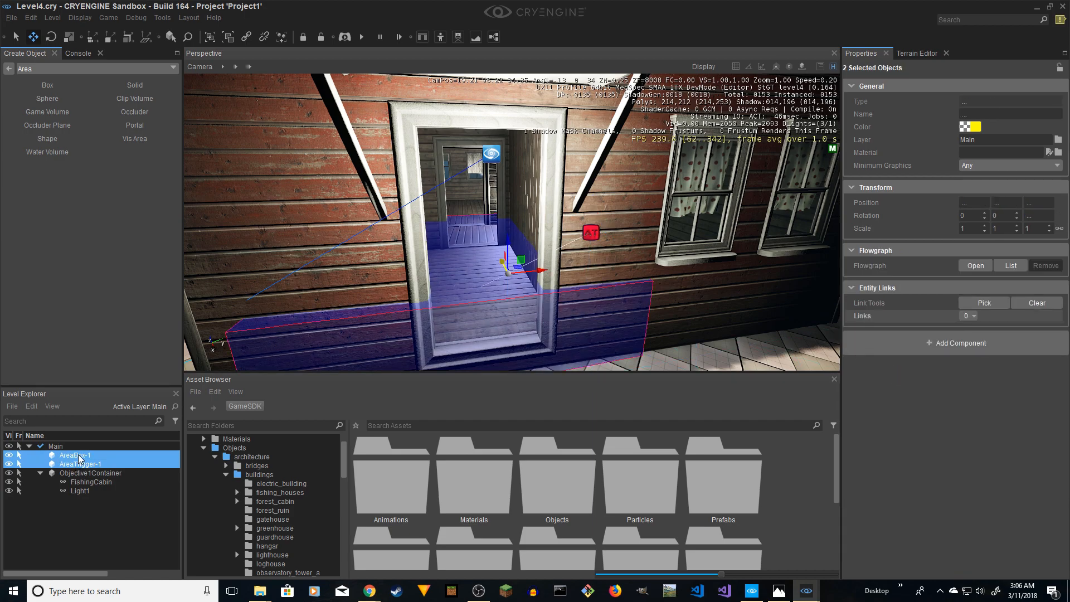
left_click_drag(80, 458, 93, 475)
left_click(105, 455)
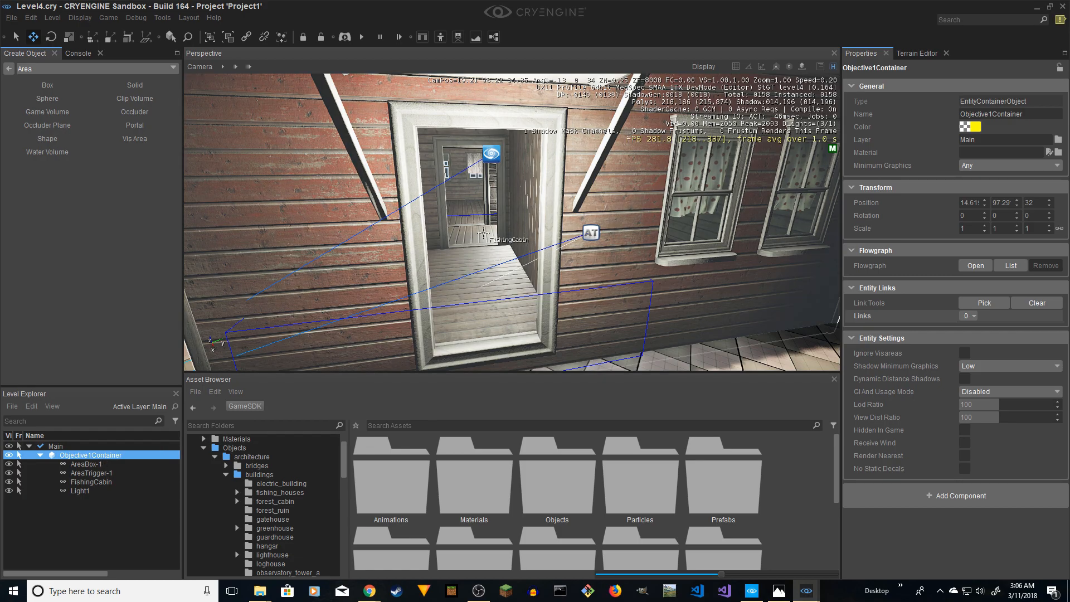
- Find the MissionObjective legacy entity among the Others group and place one on the ground in front of the doorway
key("s")
right_click_drag(496, 218, 487, 274)
key("s")
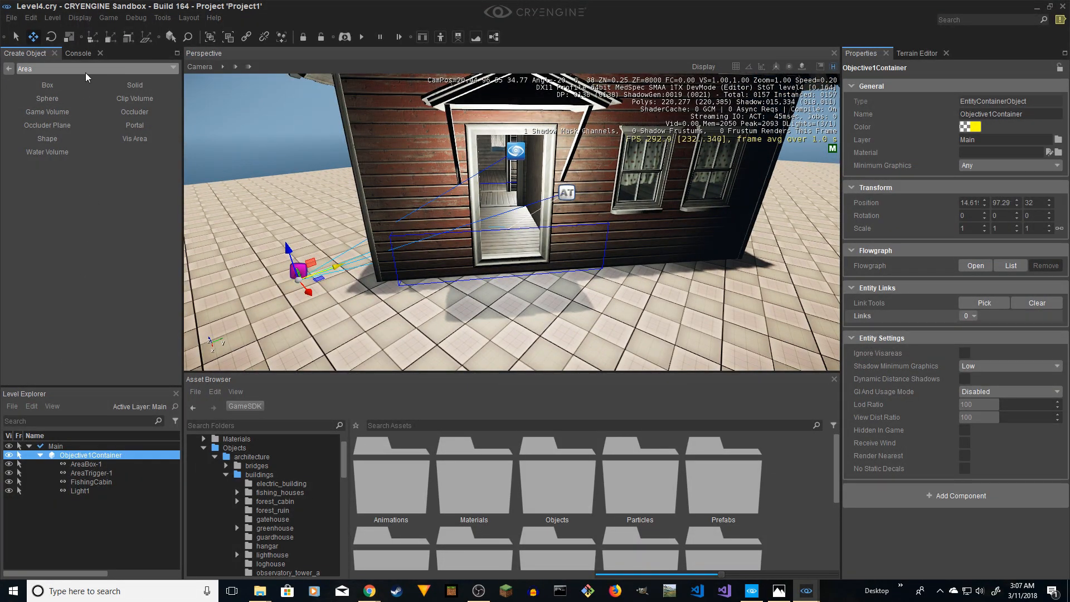
left_click(9, 68)
left_click(133, 147)
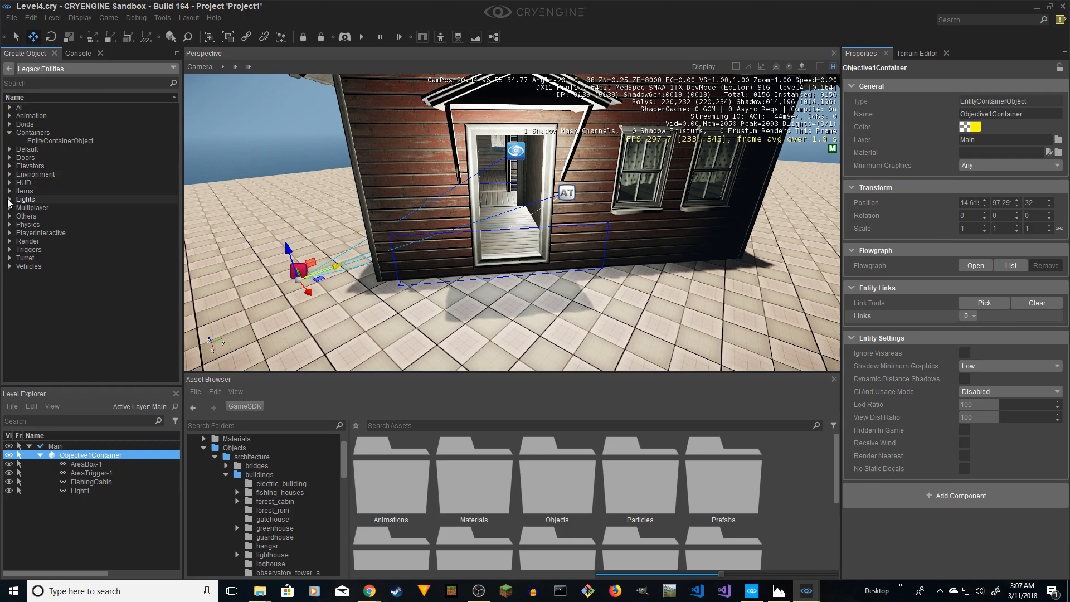
left_click(9, 216)
scroll(19, 277, "down", 1)
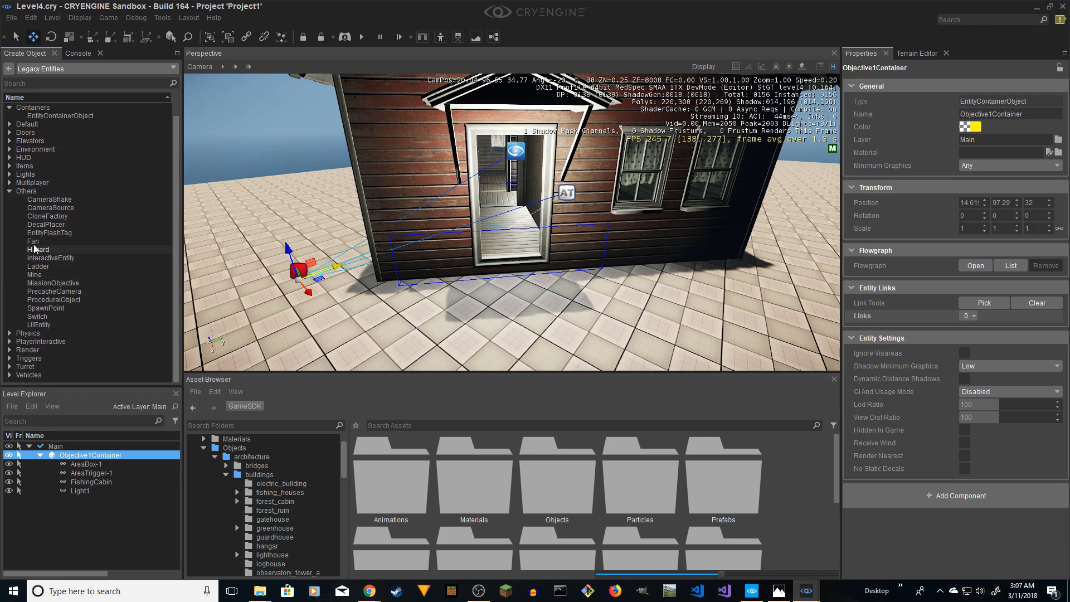
left_click(64, 284)
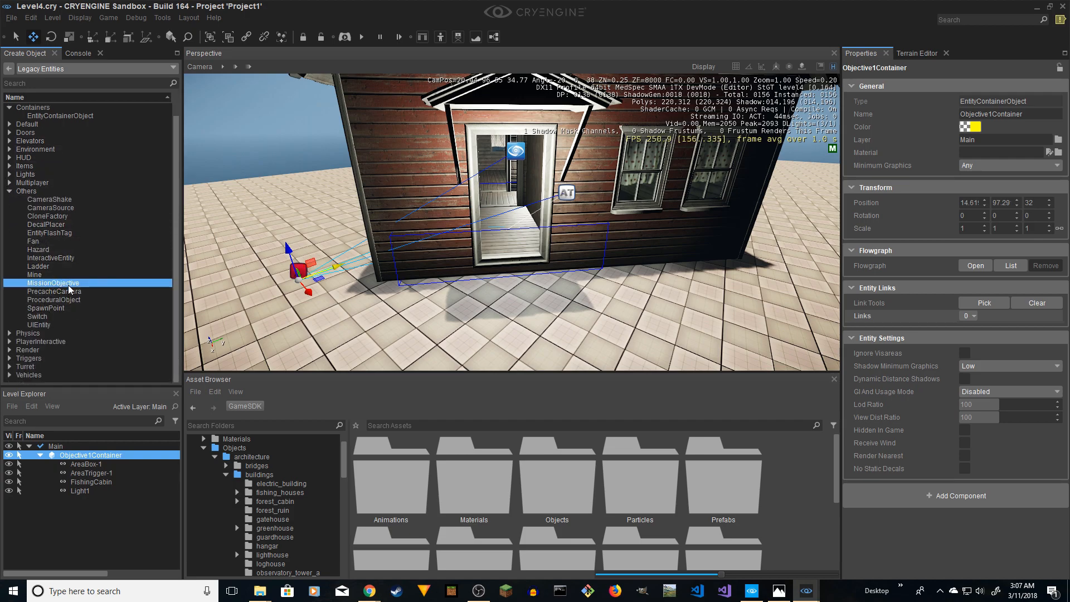
left_click(470, 319)
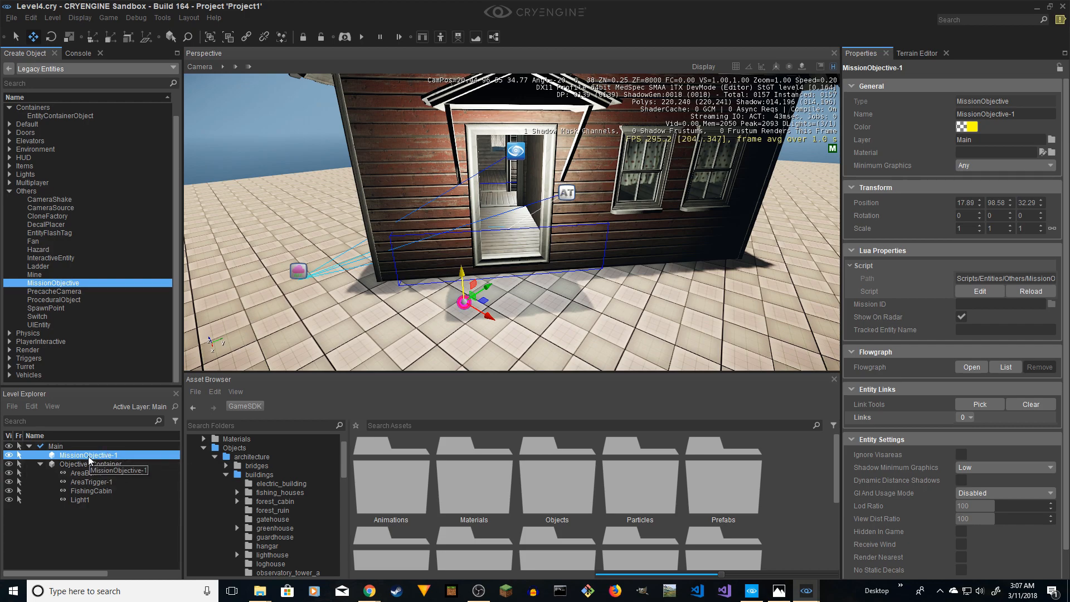
- Raise the MissionObjective entity to a height of about 32.8 and nest it under Objective1Container
left_click_drag(92, 454, 85, 456)
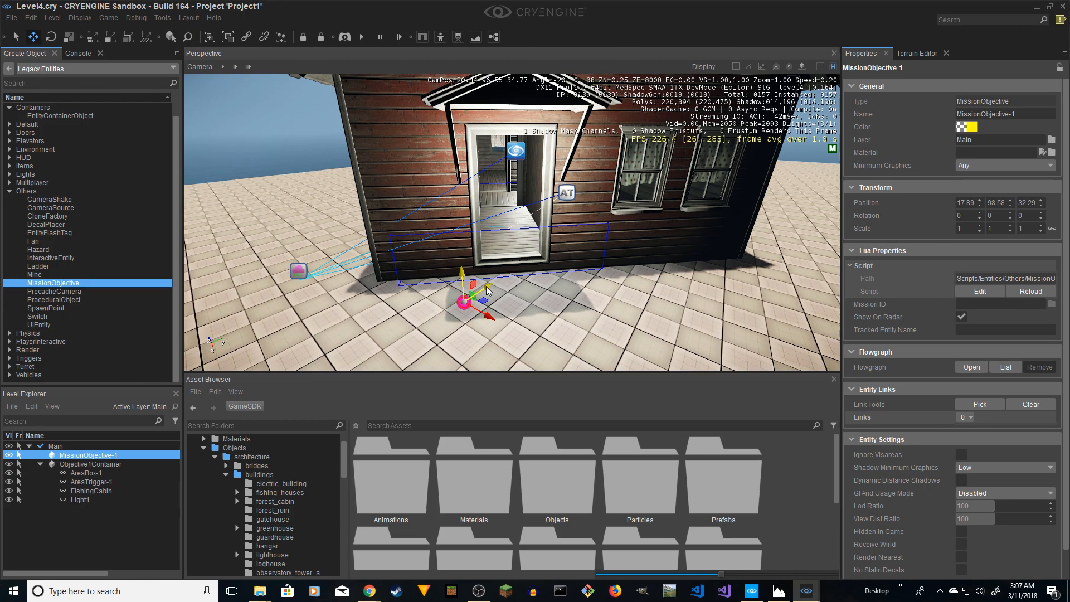
left_click_drag(468, 290, 475, 273)
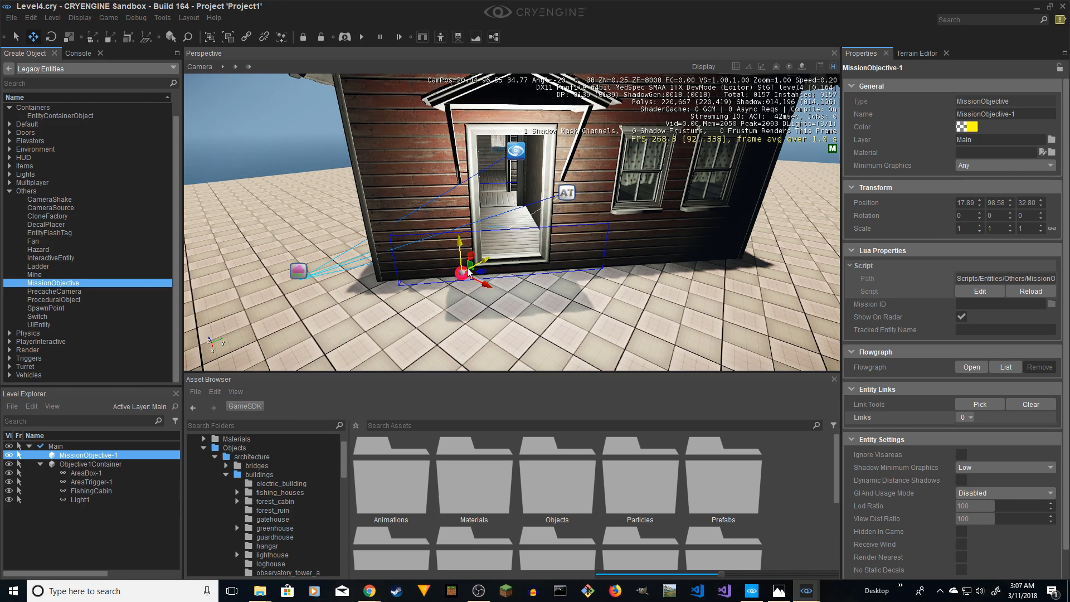
left_click_drag(88, 454, 95, 463)
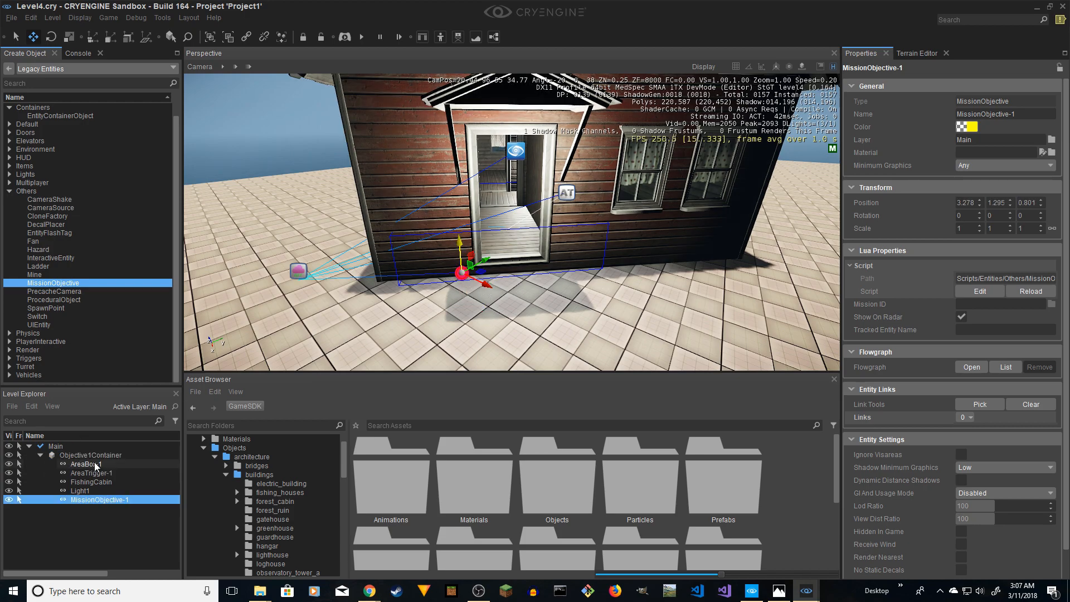
- Rename Objective1Container as Mission1Container
left_click(96, 456)
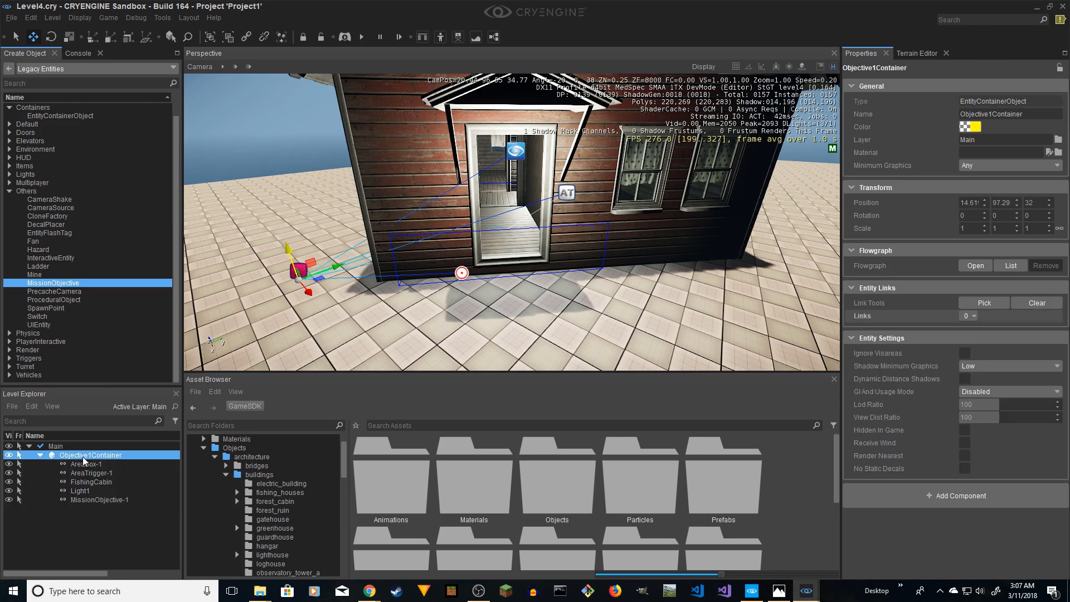
left_click(83, 457)
double_click(83, 456)
left_click(83, 457)
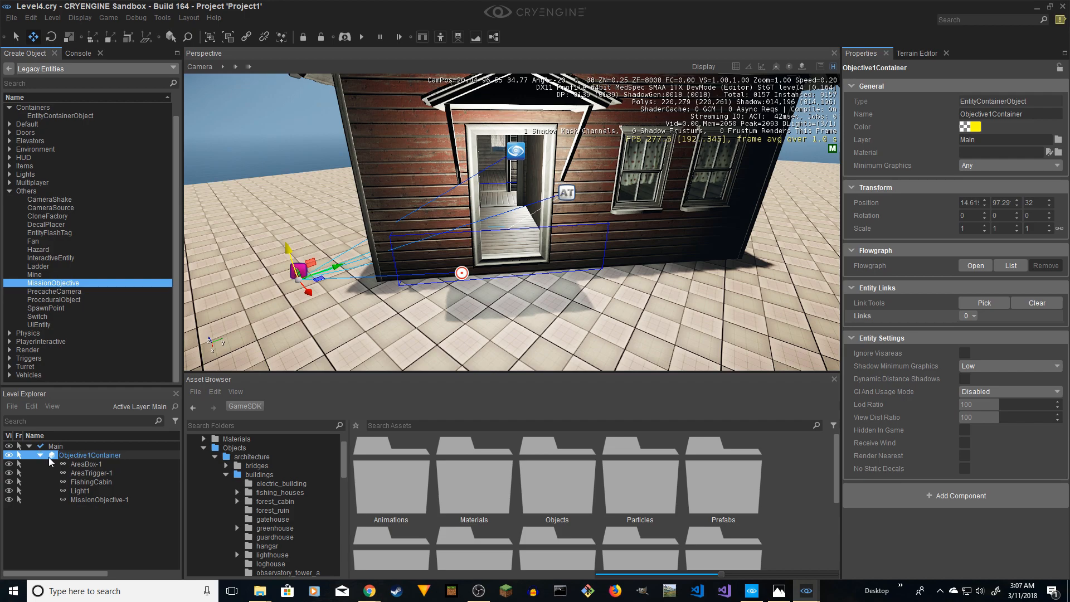
key("BackSpace")
key("BackSpace")
key("BackSpace")
key("BackSpace")
key("BackSpace")
key("BackSpace")
key("BackSpace")
key("BackSpace")
key("BackSpace")
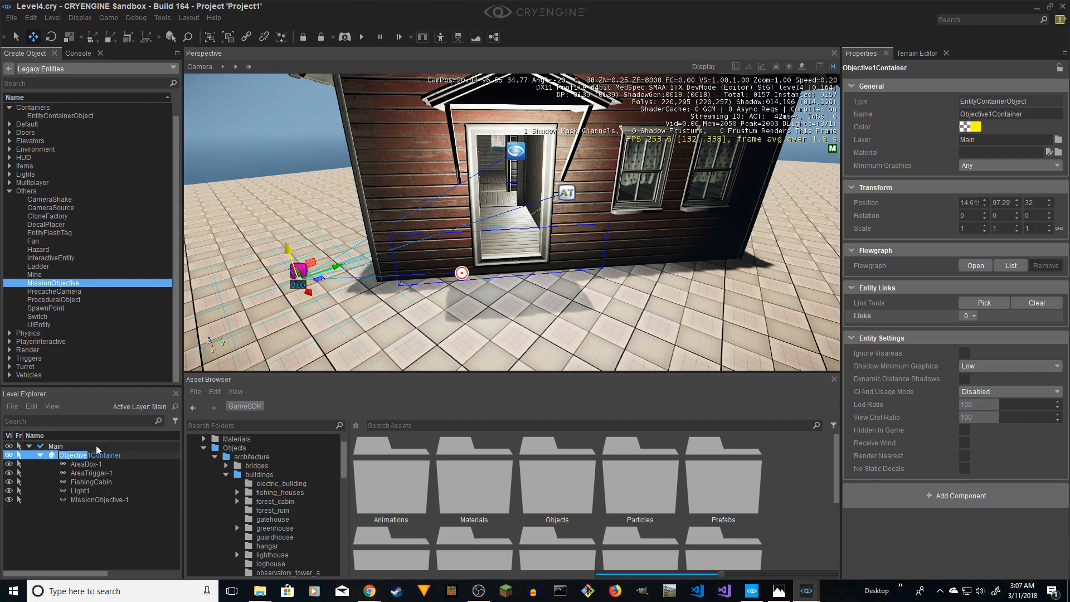
type("Mission")
key("Return")
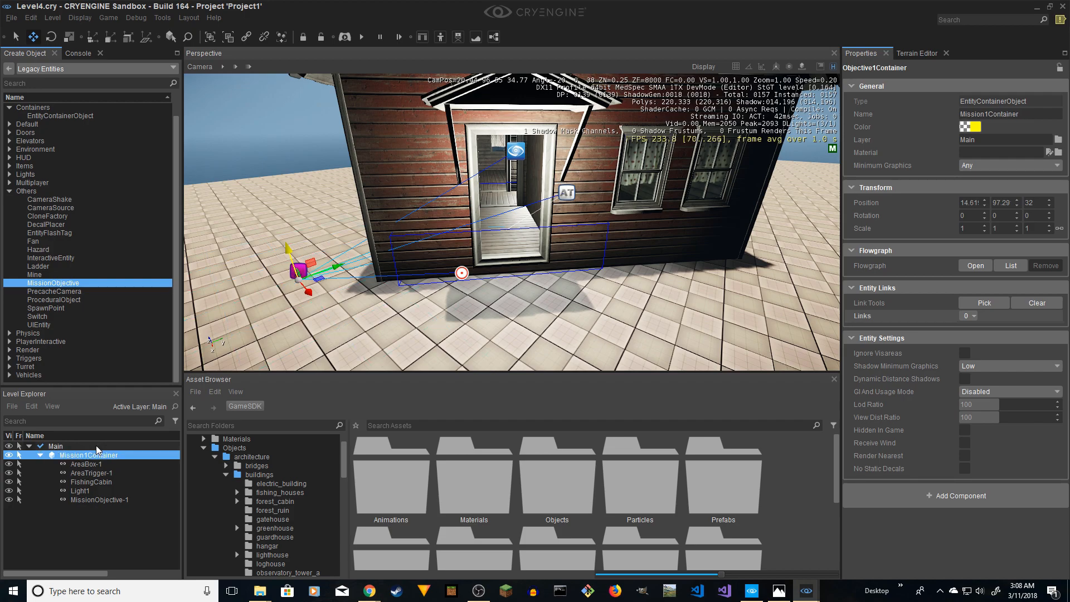
- Assign Mission_01 from the Level4 group as the mission ID of the MissionObjective-1 entity
left_click(98, 501)
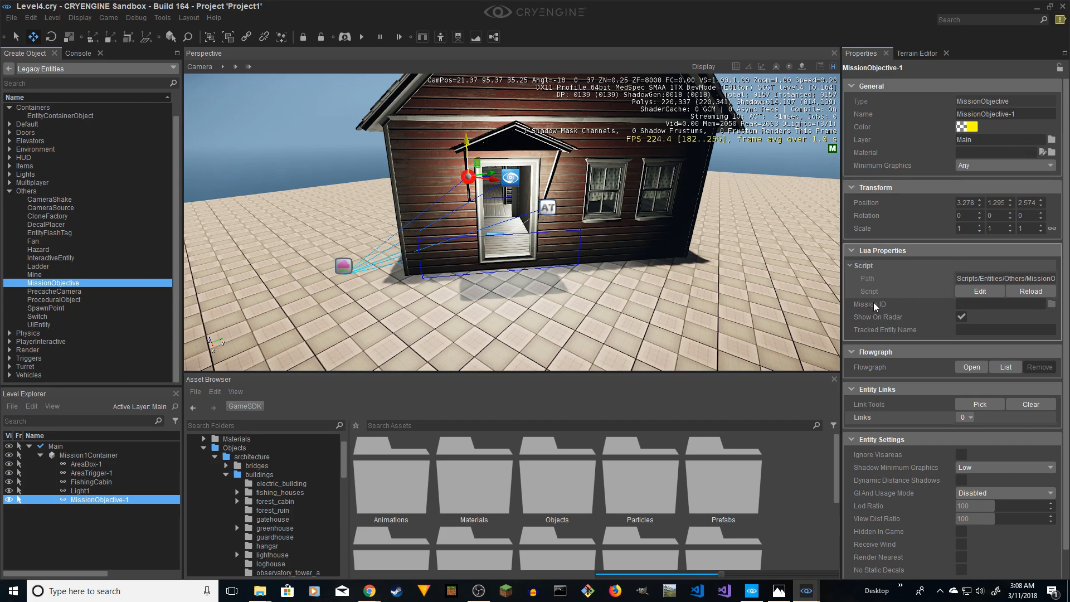
left_click(1052, 305)
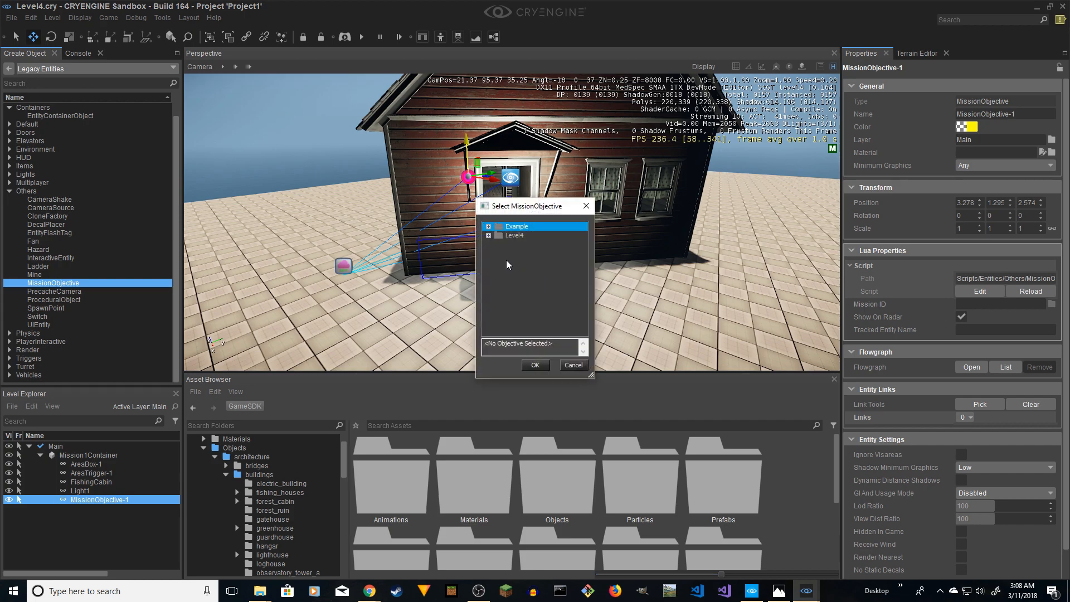
left_click(489, 236)
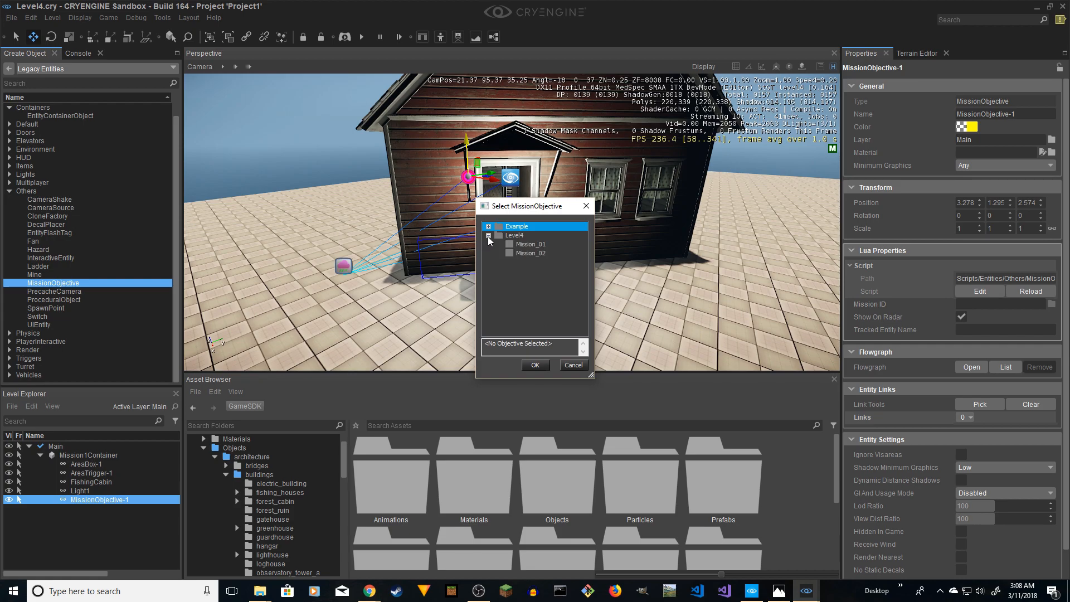
left_click(529, 245)
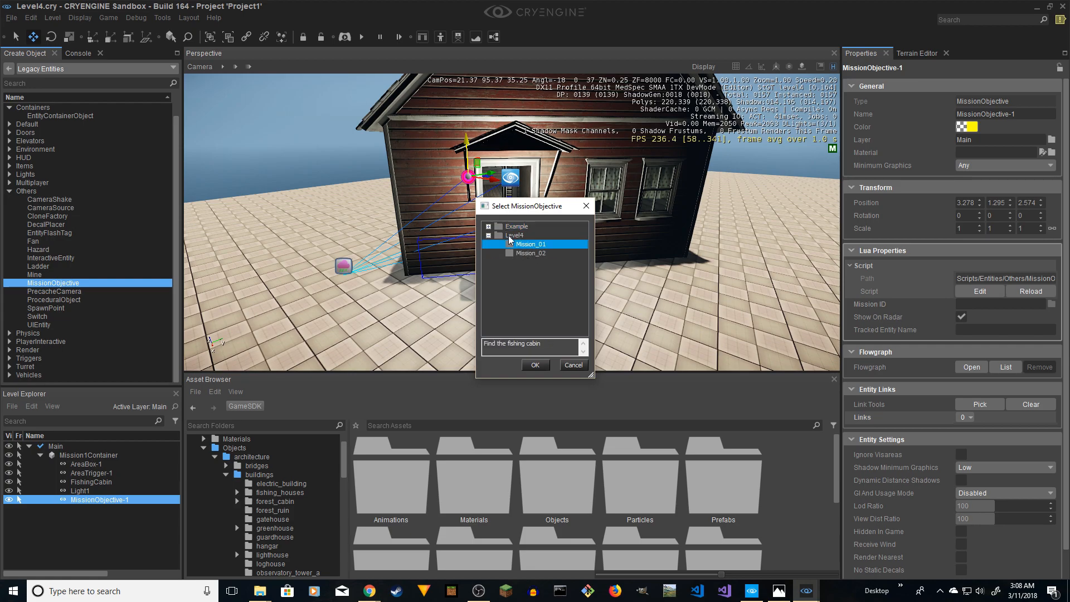
left_click(536, 365)
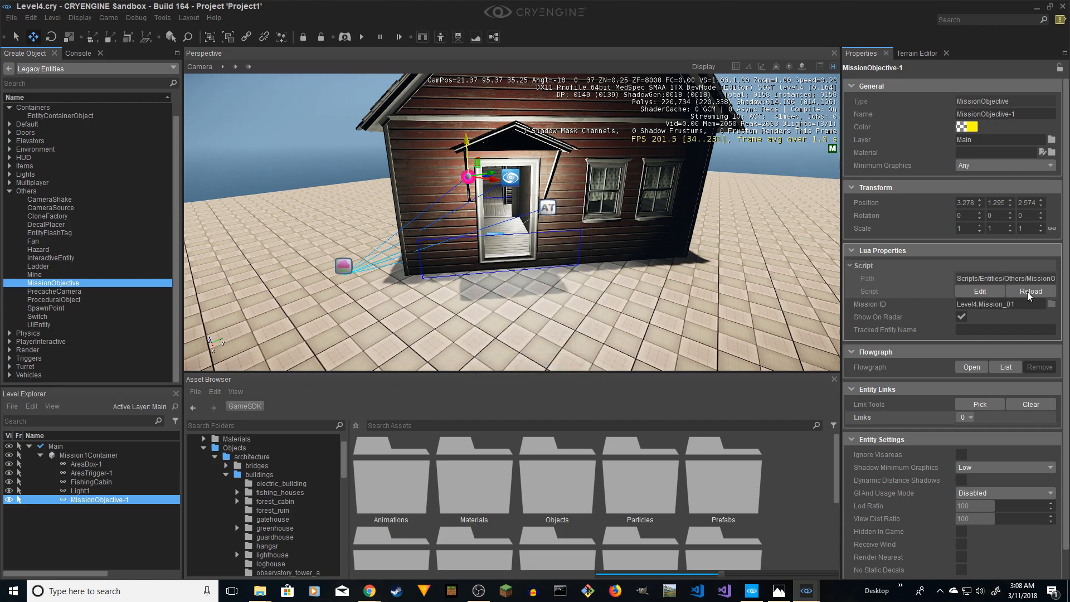
scroll(952, 354, "down", 1)
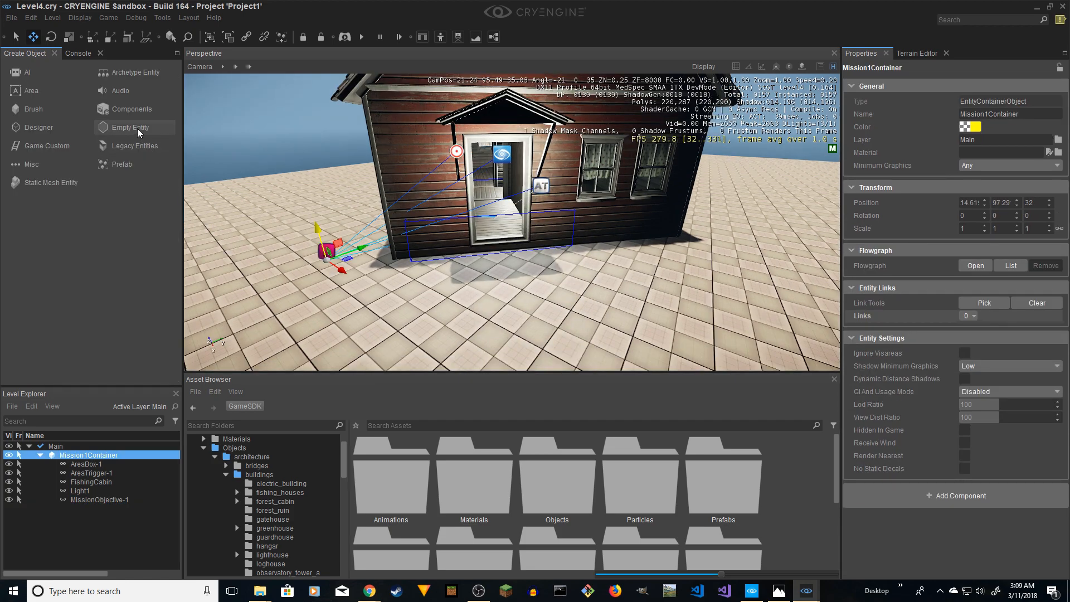
- Place an empty entity on the ground beside Mission1Container, name it MissionFlowchart, and collapse Mission1Container in the level hierarchy
left_click(137, 128)
left_click(221, 226)
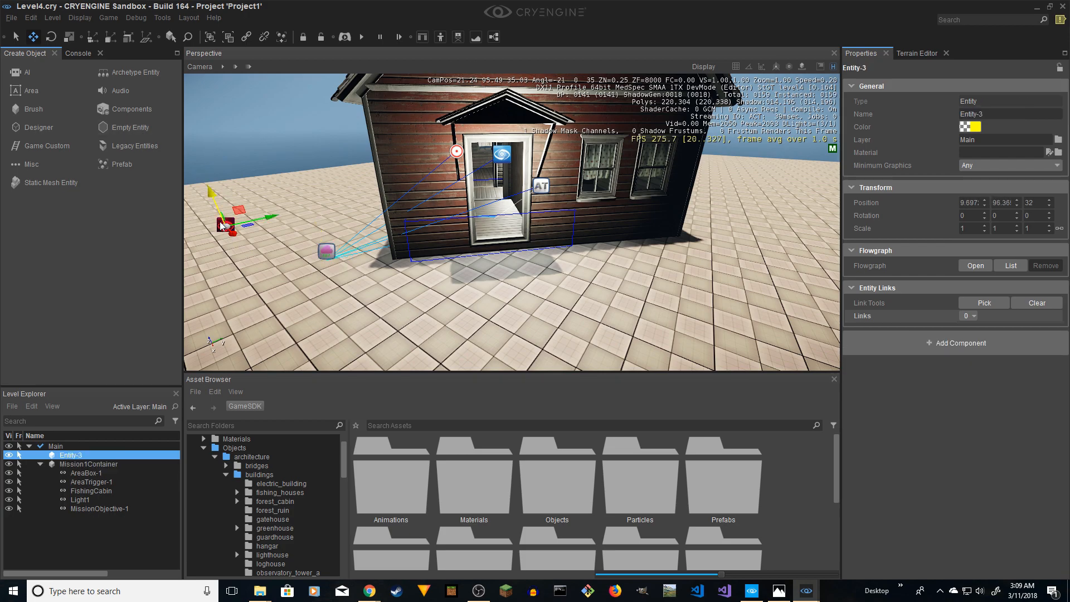
double_click(71, 456)
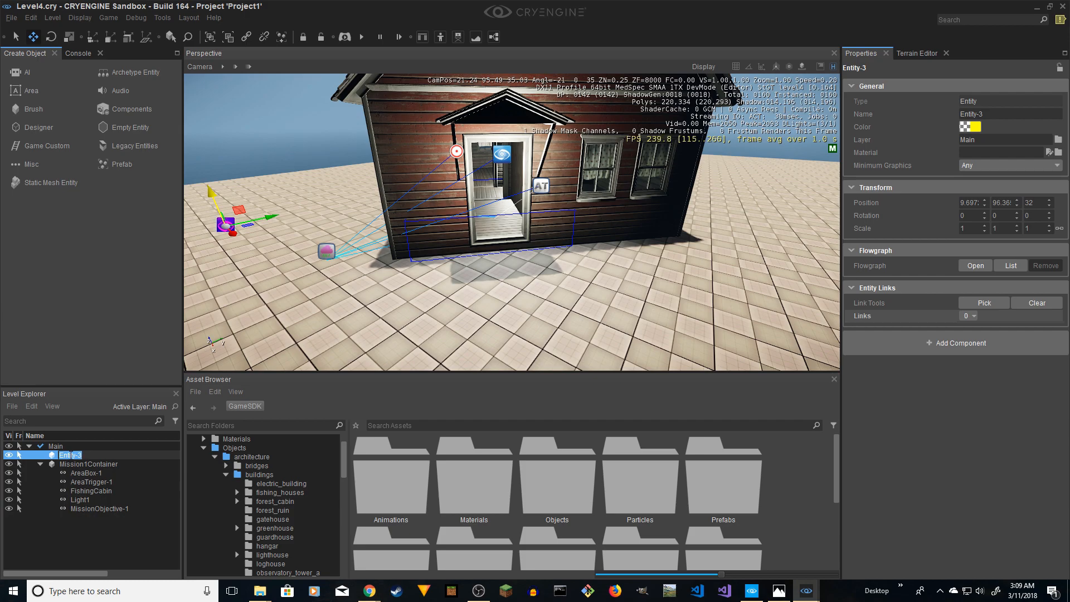
type("MissionFlowchart")
key("Return")
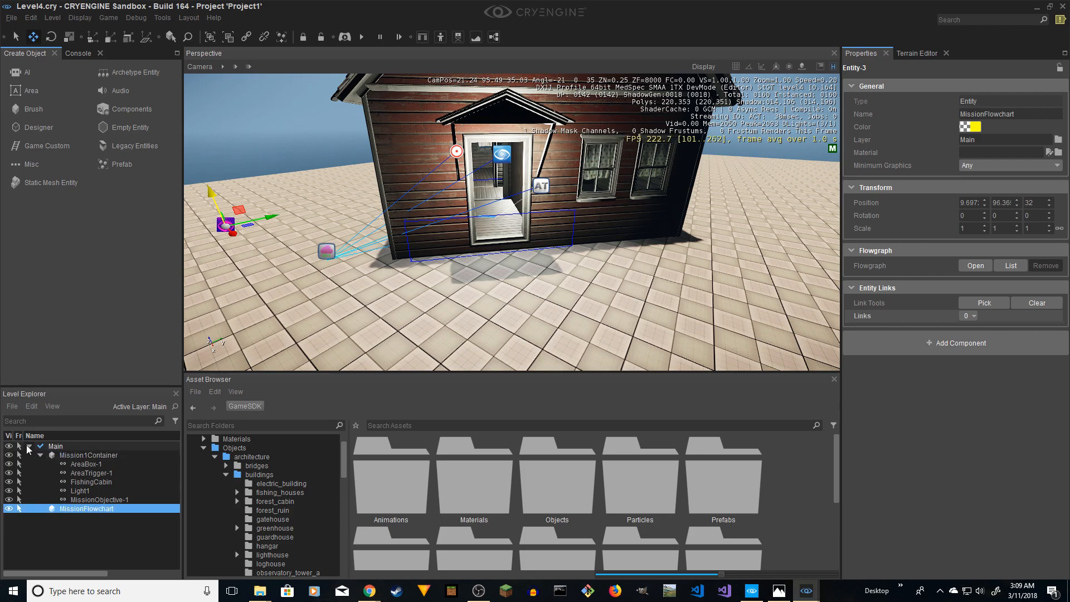
left_click(40, 455)
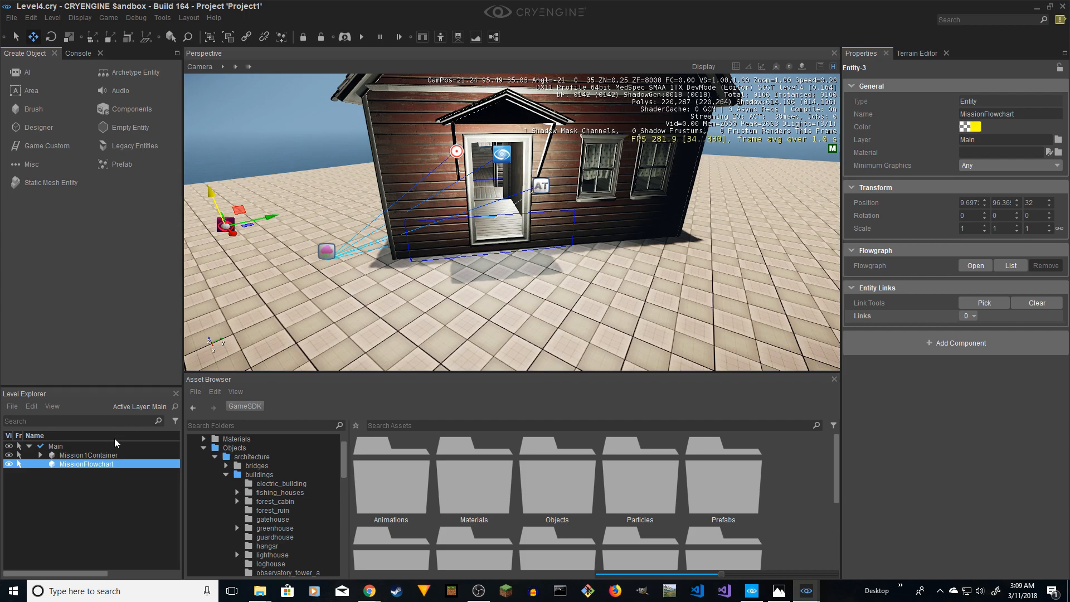
- Create a flow graph for the MissionFlowchart entity in a group named MissionFlowchart and show it in a maximized Flow Graph window
right_click(225, 226)
left_click(239, 232)
type("MissionFlowchart")
key("Return")
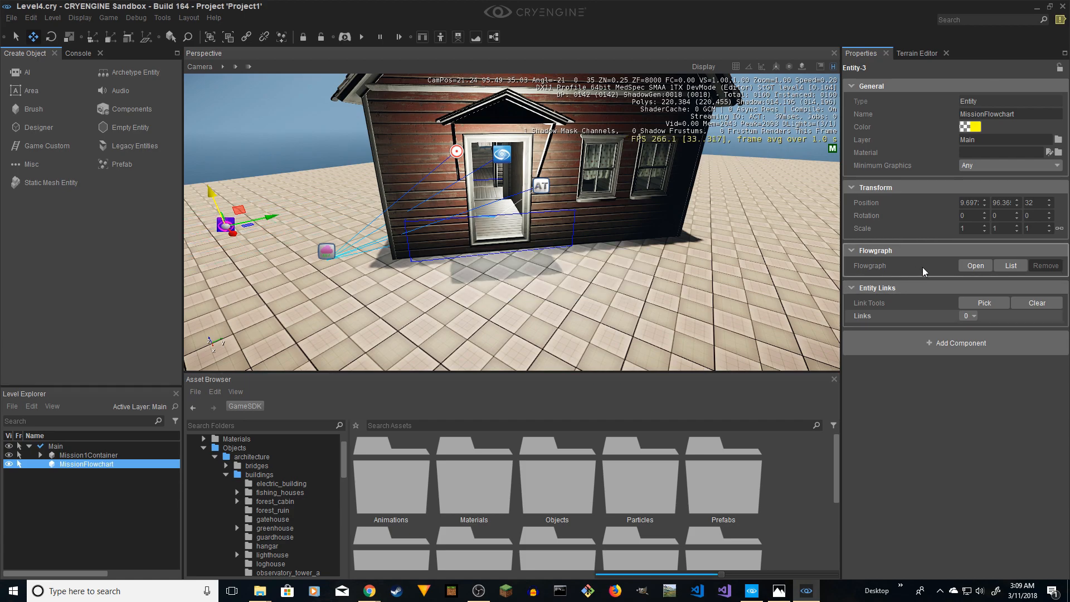
left_click(969, 265)
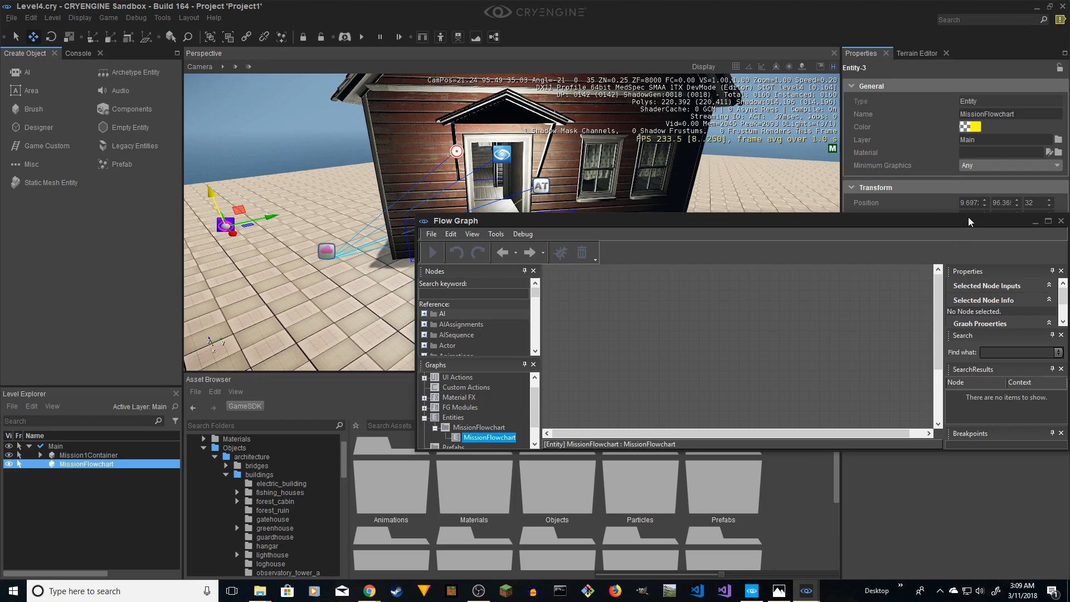
double_click(930, 221)
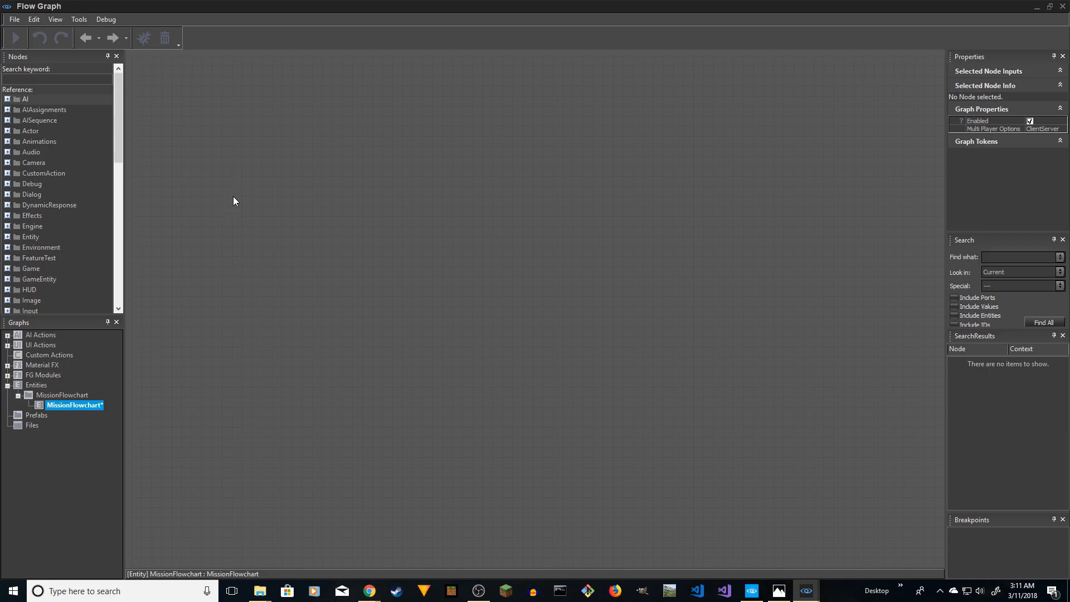
- Add a Game:Start node to the empty MissionFlowchart graph
right_click(239, 181)
mouse_move(270, 189)
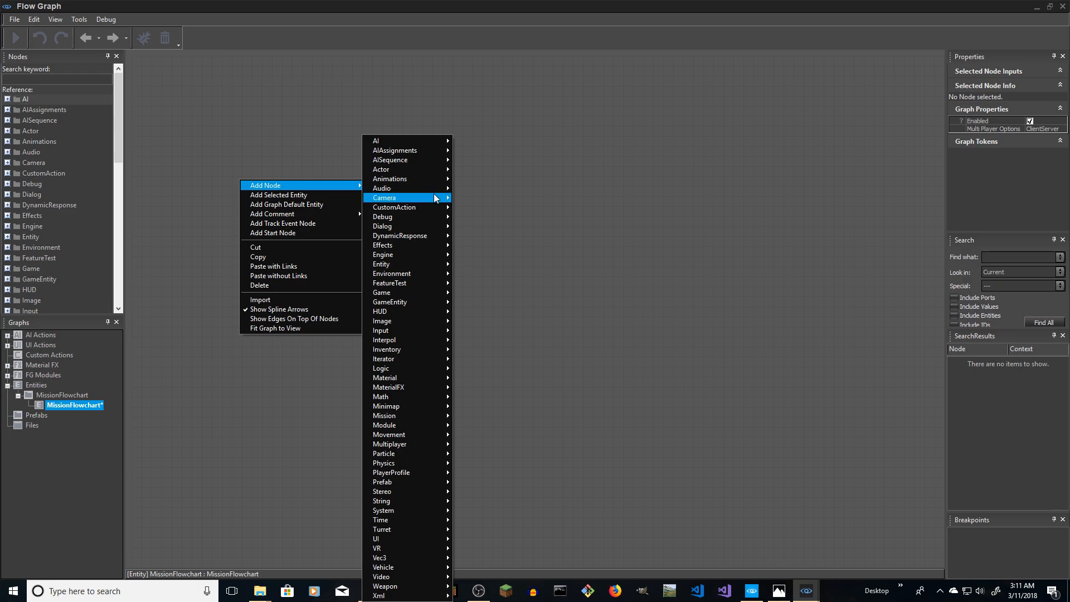
mouse_move(419, 292)
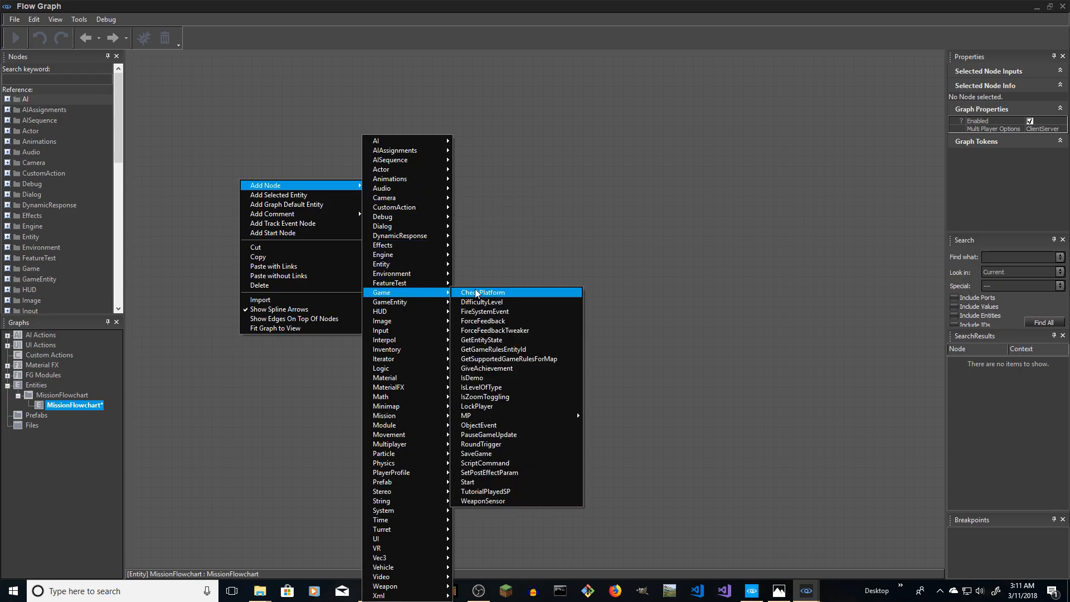
left_click(474, 483)
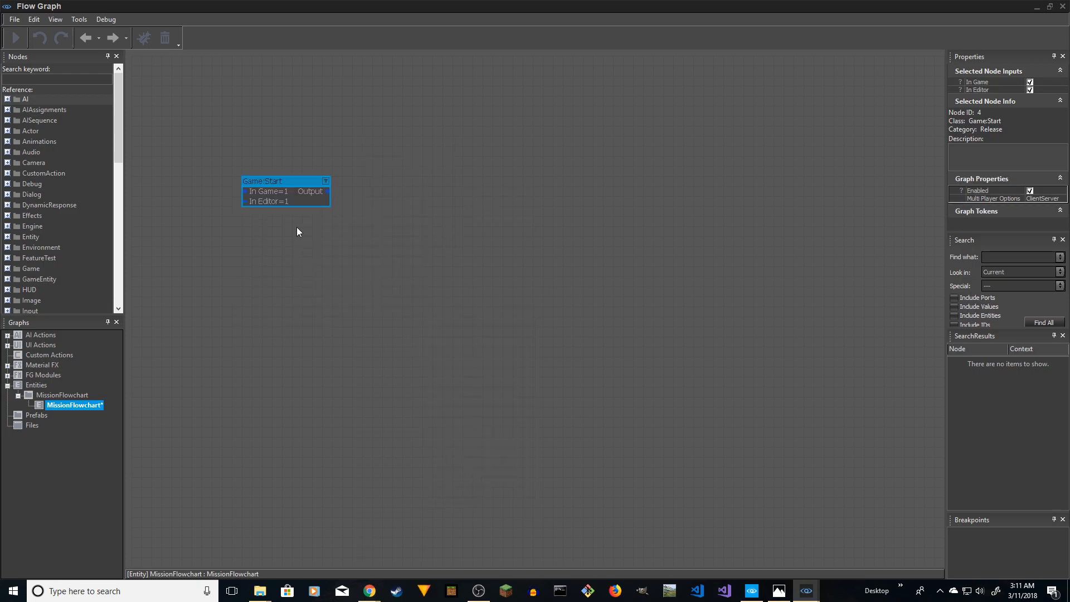
- Add a Mission:GameTokenSet node beside Game:Start and connect the start node's Output to its Trigger
right_click_drag(409, 179, 379, 188)
mouse_move(435, 194)
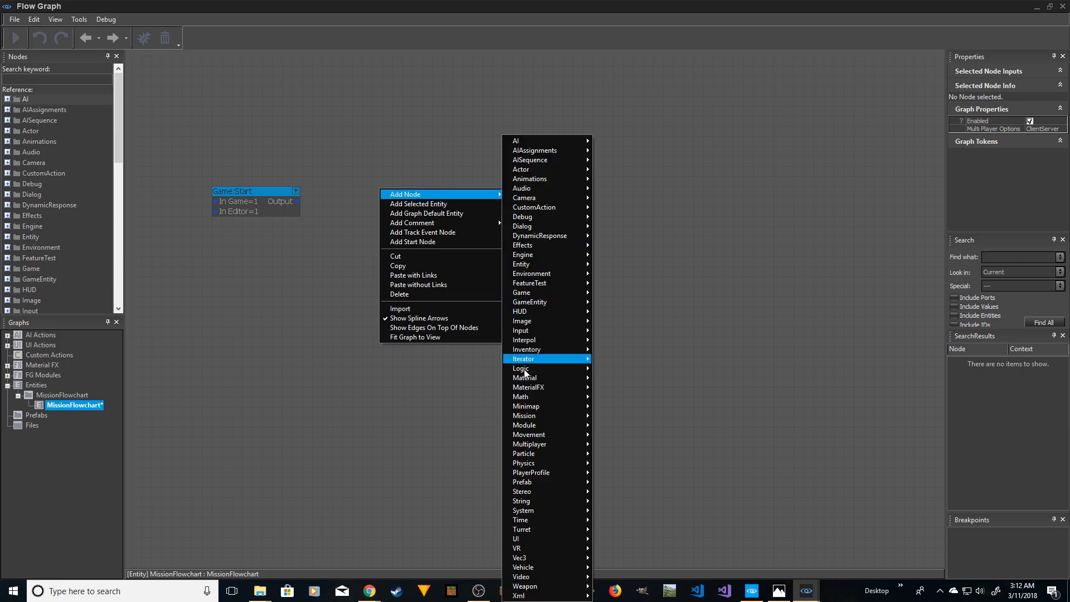
mouse_move(539, 418)
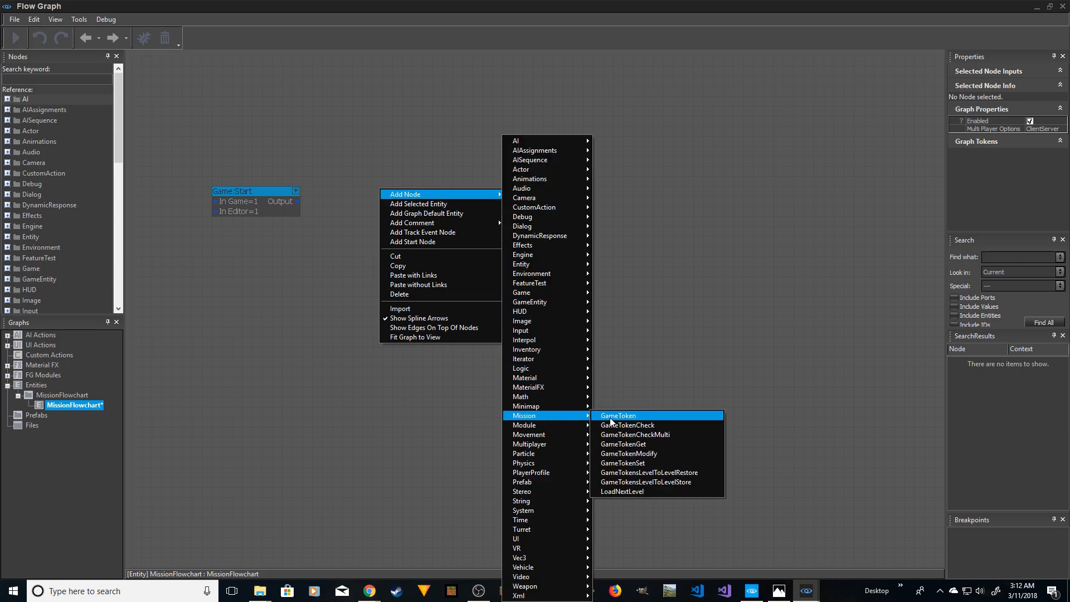
left_click(615, 462)
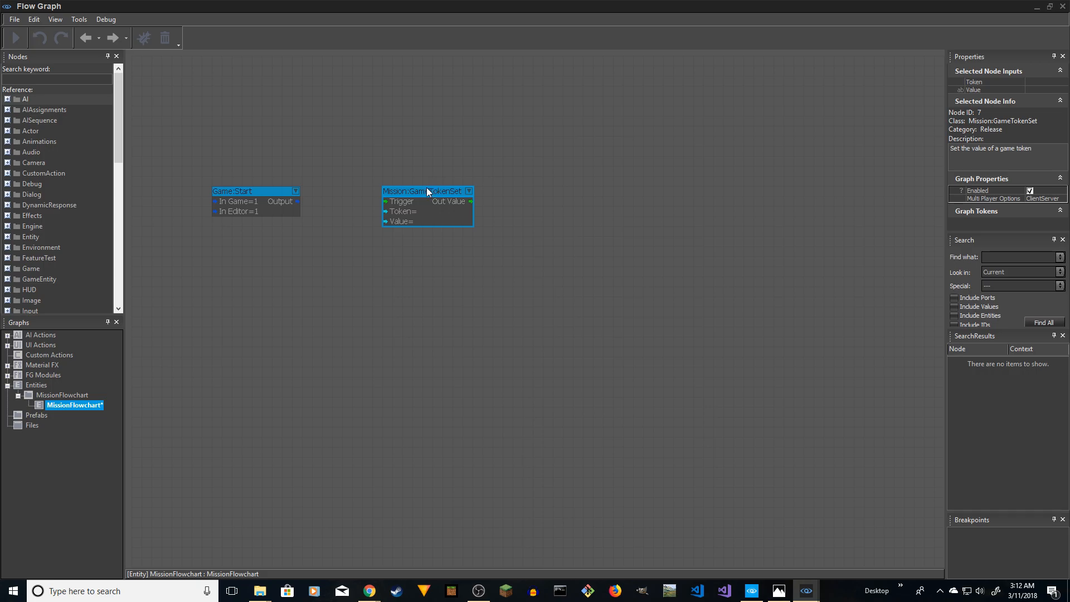
left_click_drag(428, 187, 413, 181)
left_click_drag(297, 201, 389, 194)
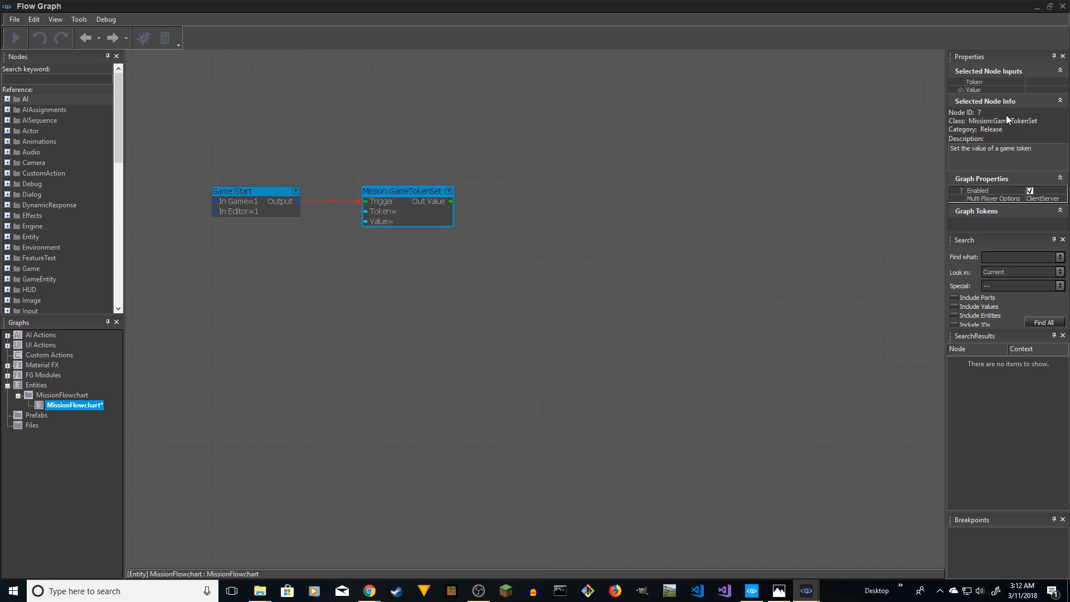
- Set the GameTokenSet node's token to Level.Project1.Mission_1_activated with value true, and move the node closer to Game:Start
left_click_drag(949, 82, 843, 92)
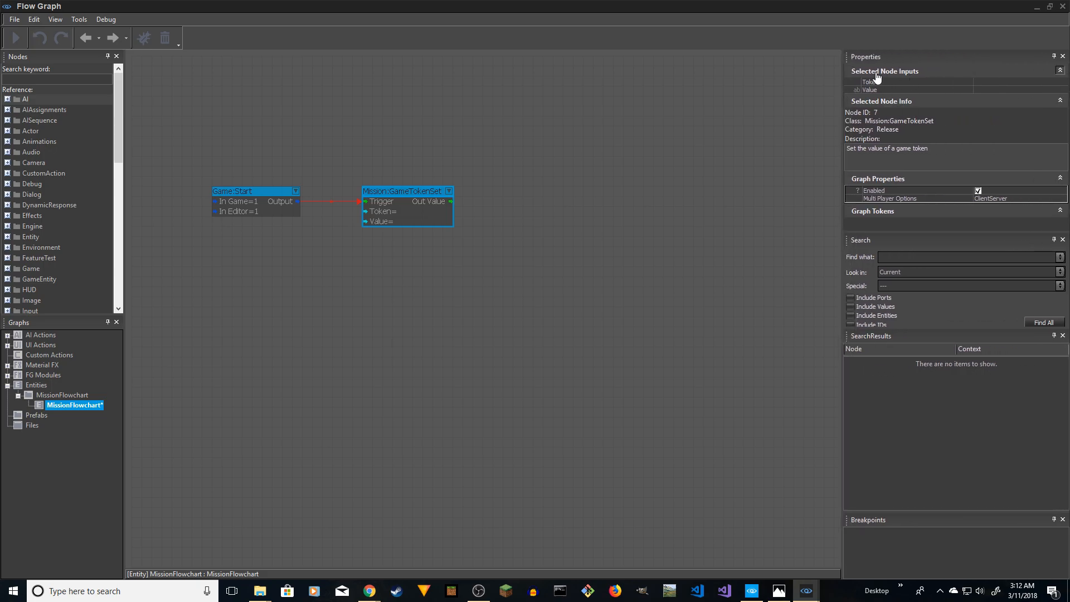
left_click(1062, 83)
left_click(1064, 83)
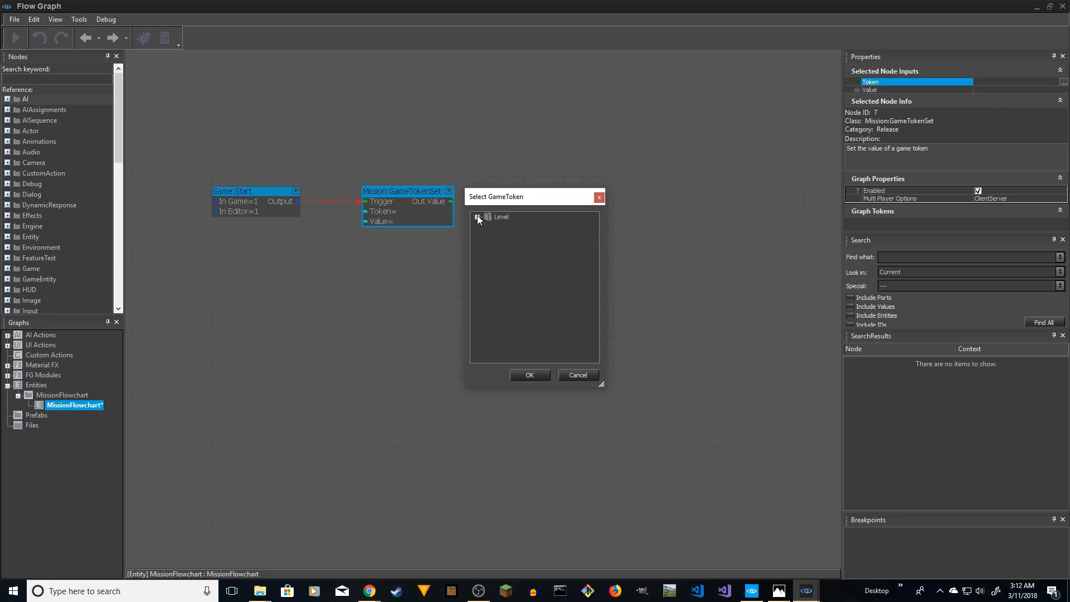
left_click(477, 217)
left_click(489, 227)
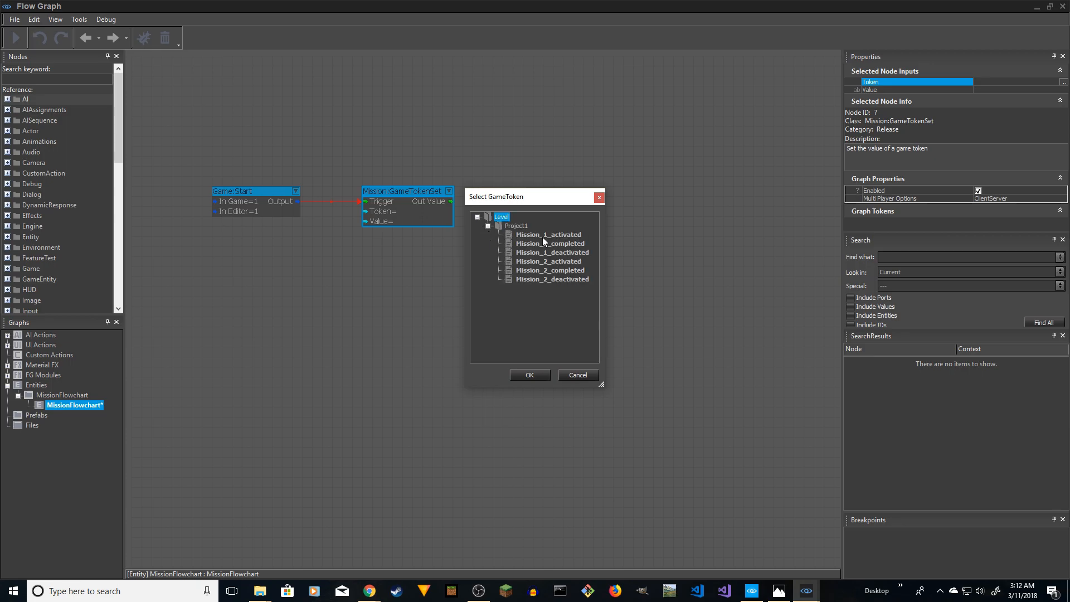
left_click(536, 236)
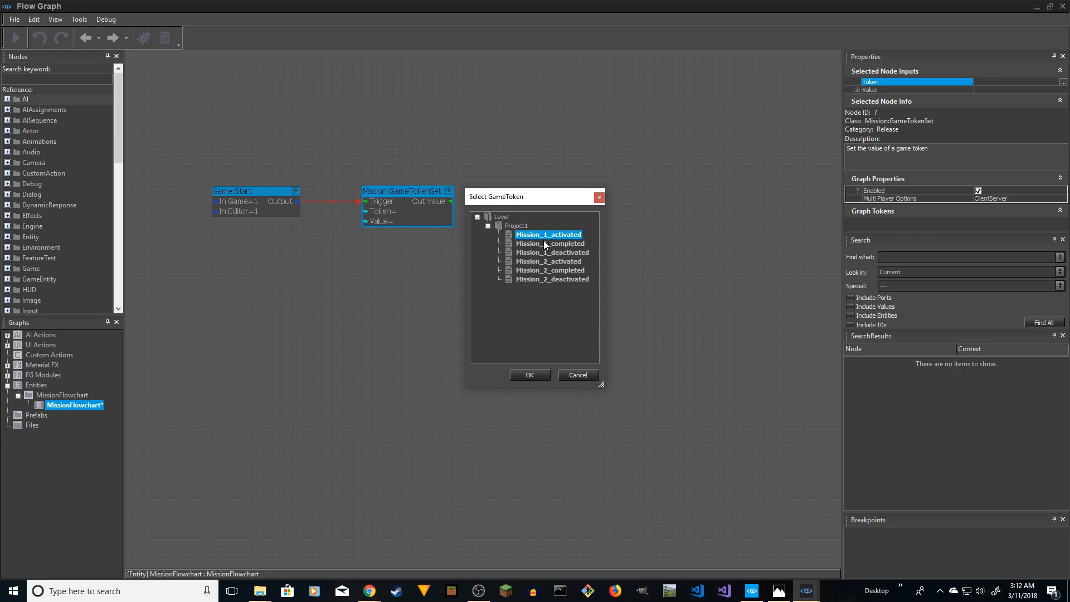
left_click(531, 373)
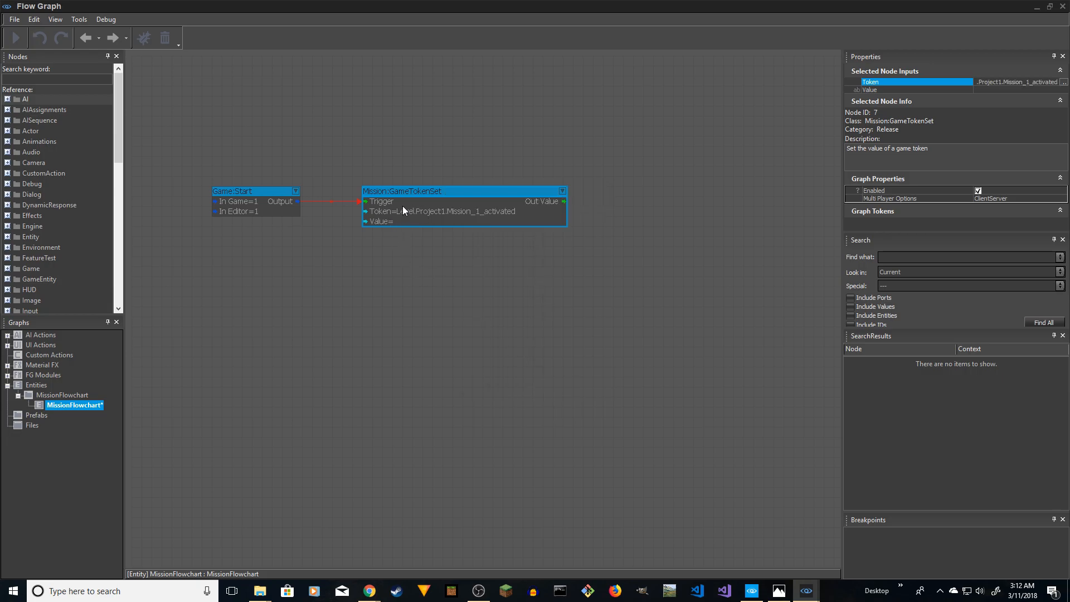
left_click(994, 89)
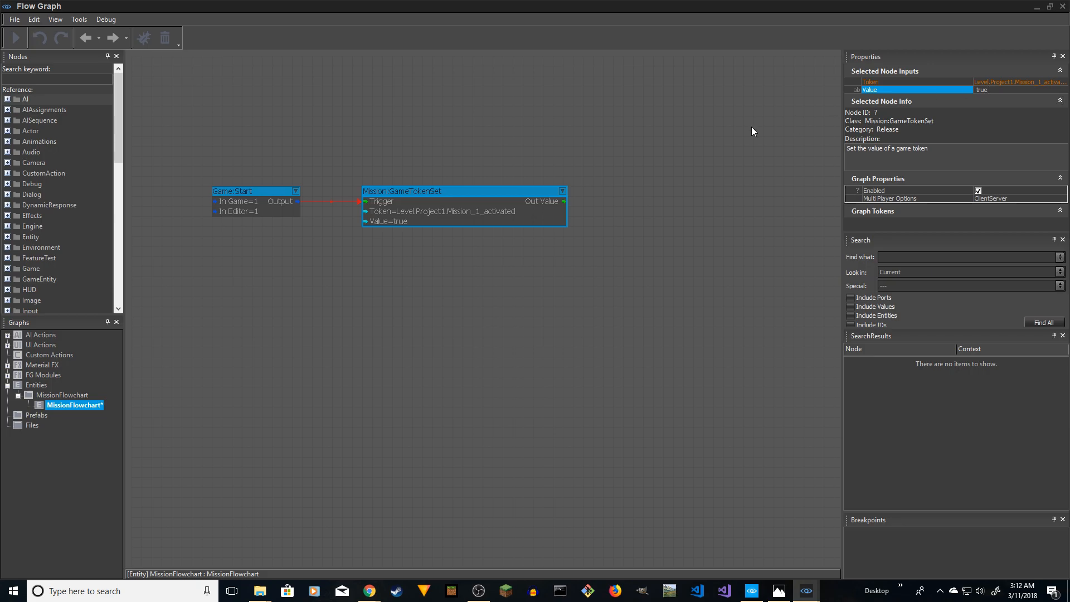
left_click_drag(445, 189, 411, 194)
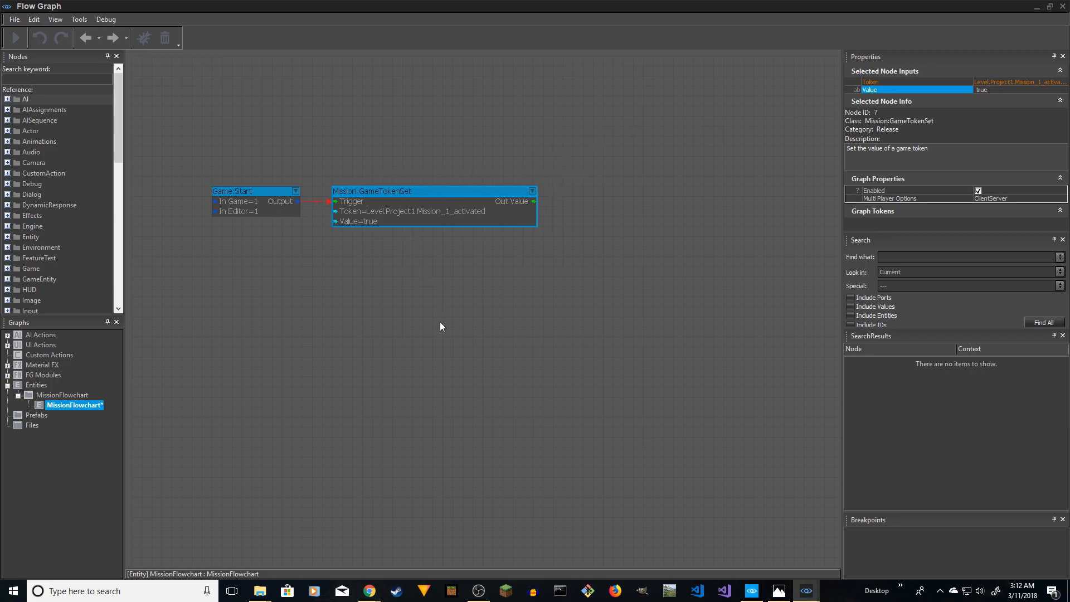
- Select AreaTrigger-1 in the level and add it as an entity node below Game:Start in the MissionFlowchart graph
right_click_drag(336, 274, 313, 190)
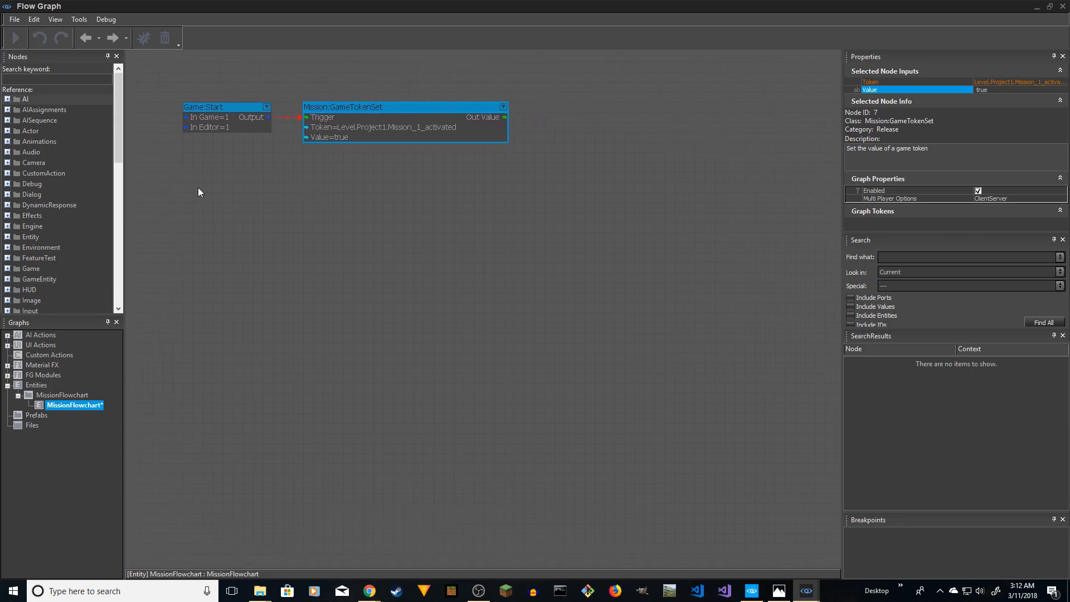
left_click(1037, 6)
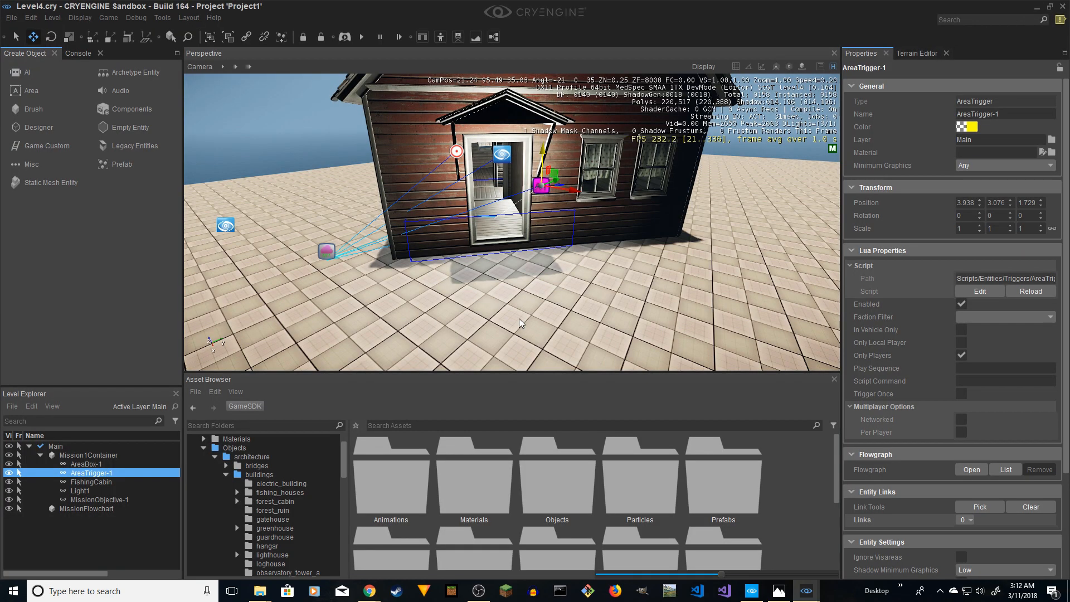
left_click(499, 269)
left_click(540, 186)
left_click(84, 482)
left_click(82, 474)
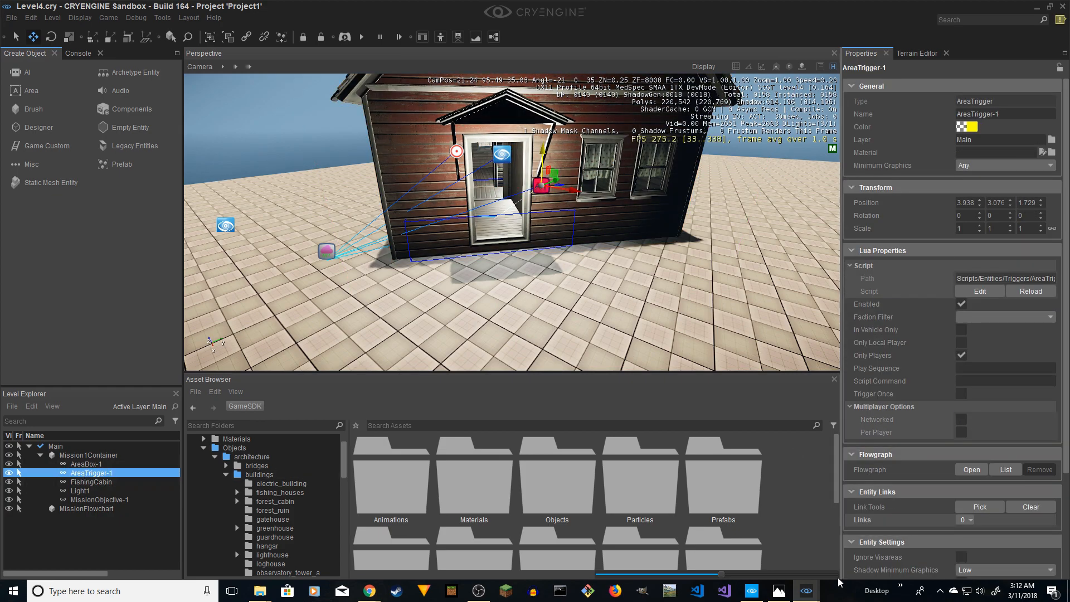
mouse_move(806, 591)
left_click(832, 564)
right_click(211, 221)
left_click(231, 234)
left_click_drag(278, 232, 237, 215)
- Add a second Mission:GameTokenSet node beside the AreaTrigger node and connect the trigger's Enter output to its Trigger input
right_click(380, 230)
mouse_move(423, 233)
mouse_move(530, 416)
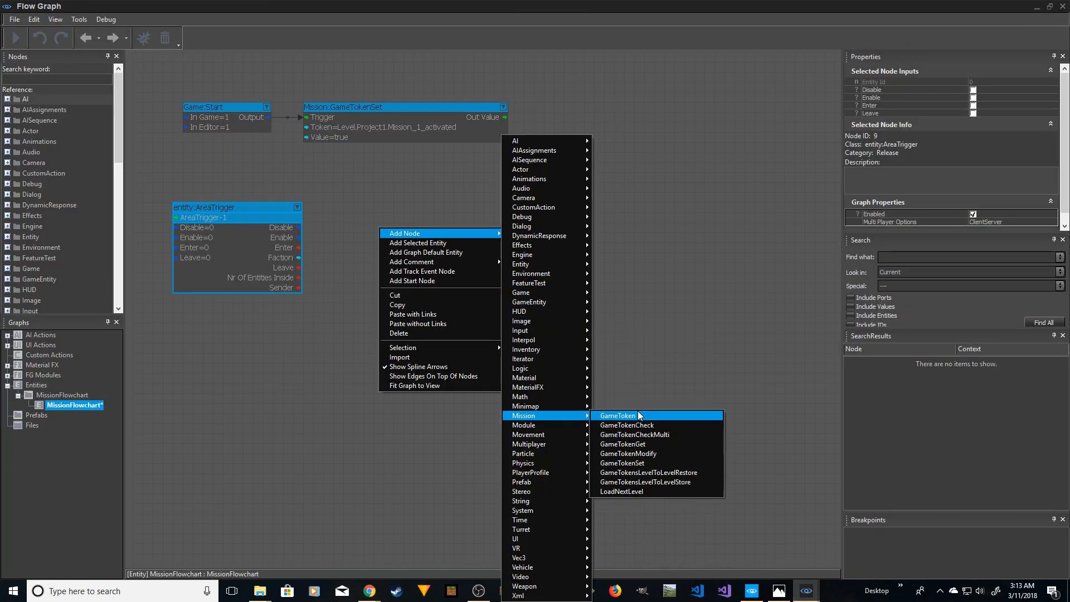
left_click(647, 463)
left_click_drag(429, 226, 409, 215)
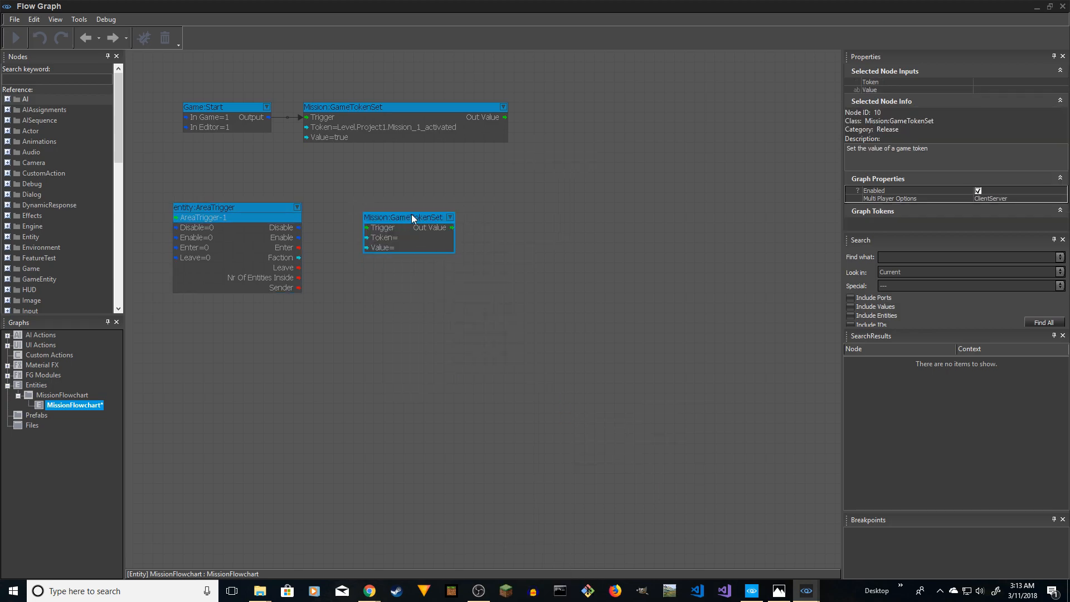
left_click(298, 248)
left_click_drag(361, 228, 366, 228)
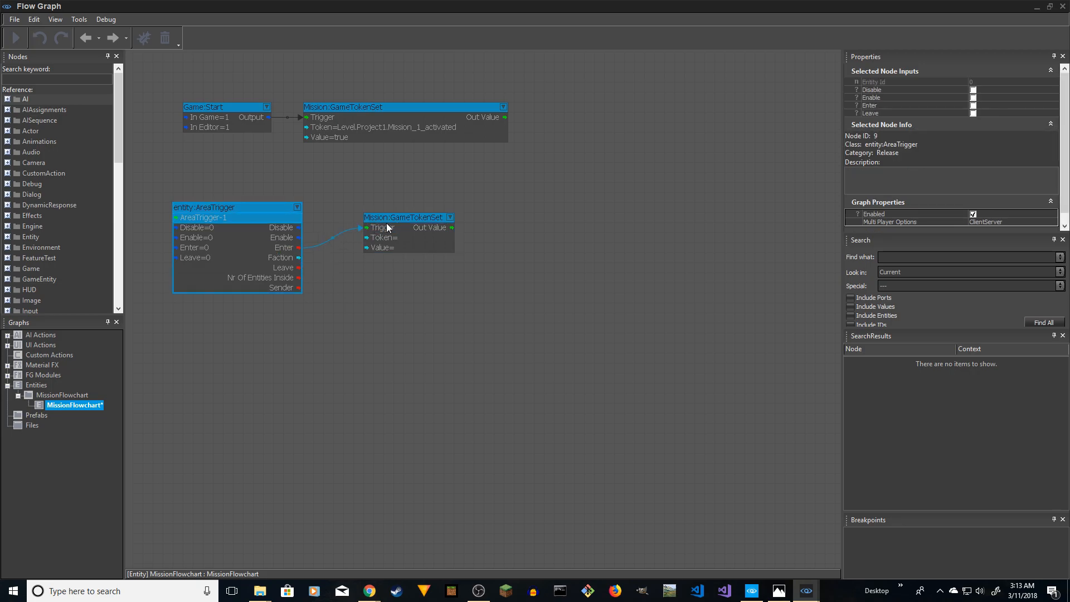
- Set the second GameTokenSet node's token to Level.Project1.Mission_1_completed with value true
left_click(403, 218)
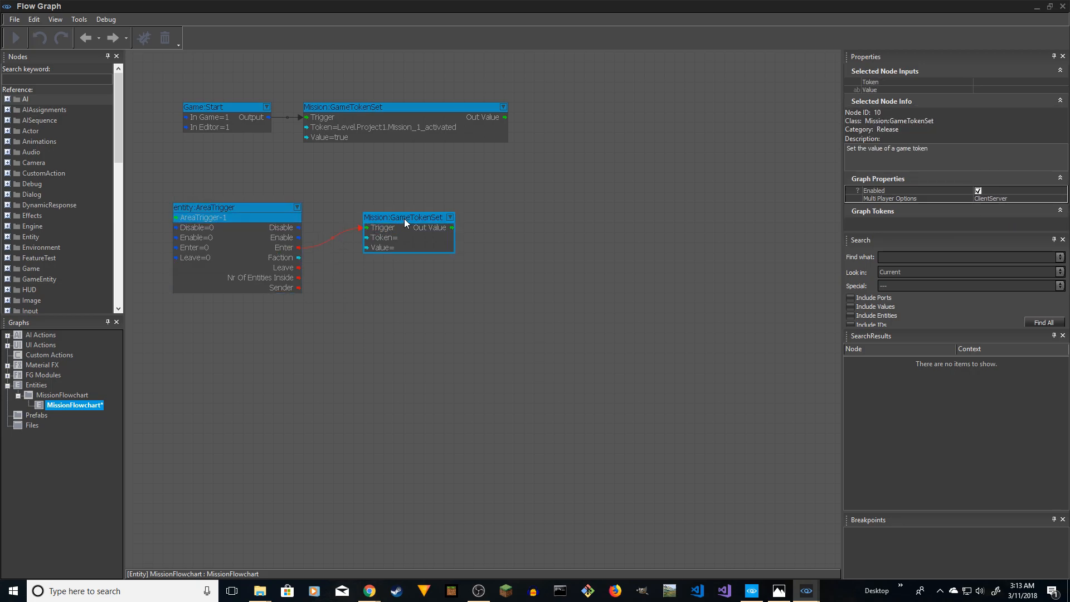
left_click(1060, 82)
left_click(1063, 82)
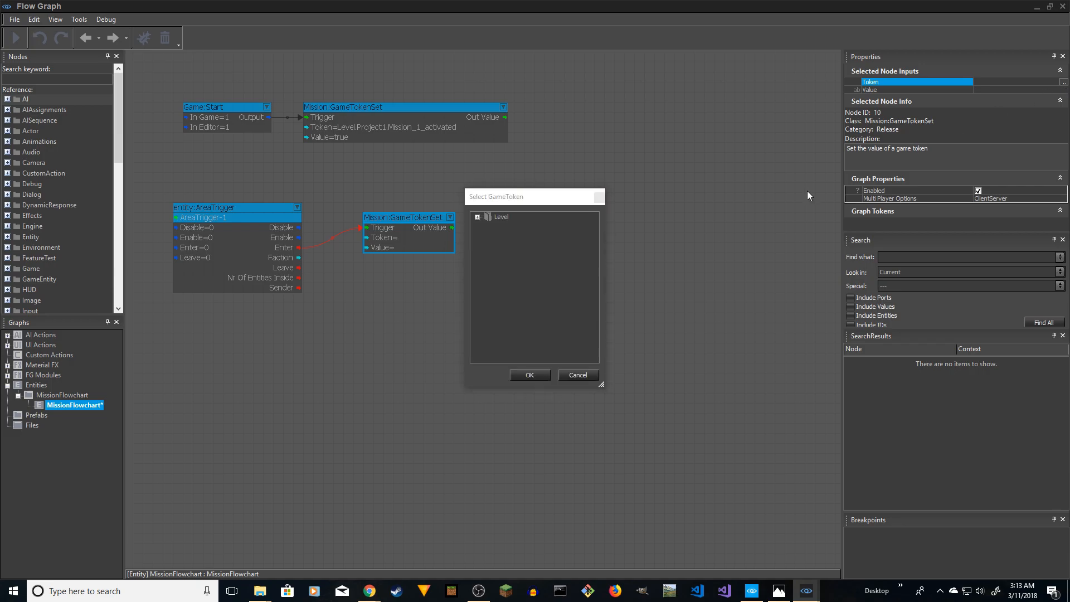
left_click(477, 217)
left_click(488, 226)
left_click(530, 243)
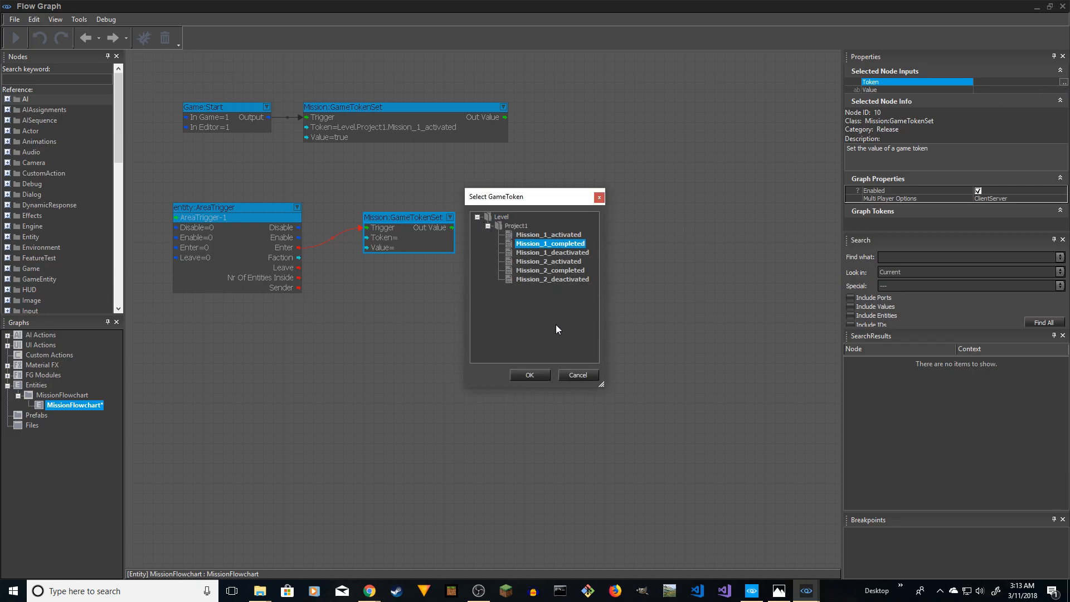
left_click(542, 374)
left_click(1003, 89)
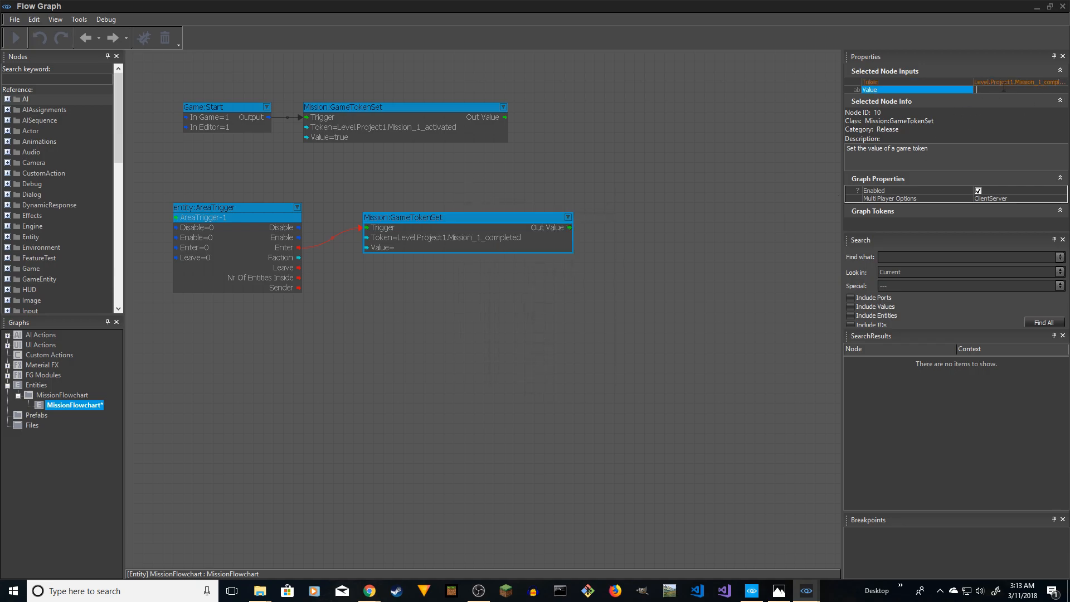
type("true")
key("Return")
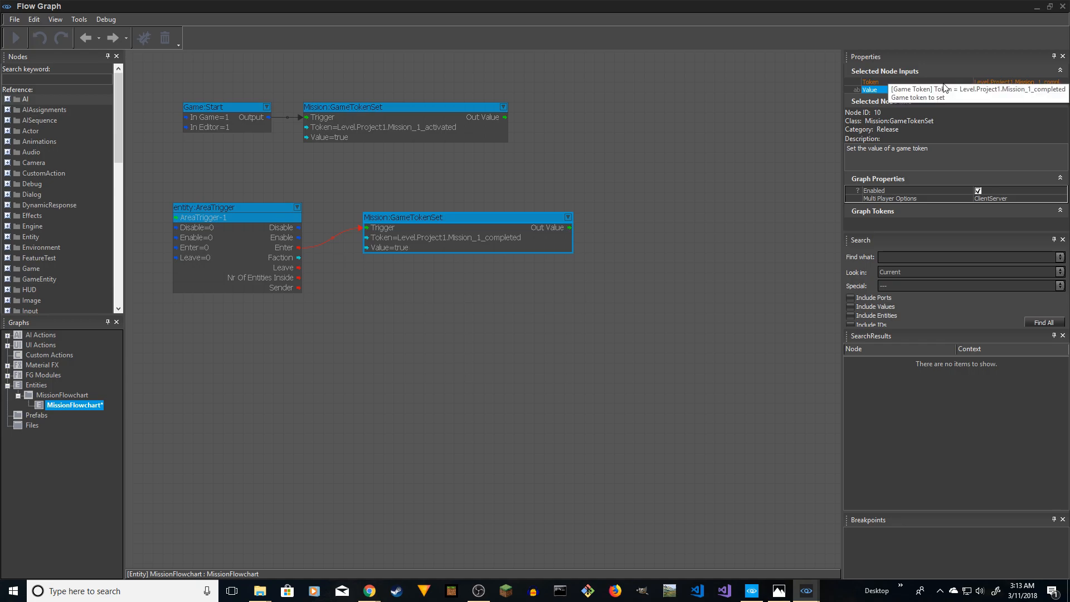
- Add a Mission:GameToken node below the AreaTrigger node in the MissionFlowchart graph
right_click_drag(195, 361, 210, 328)
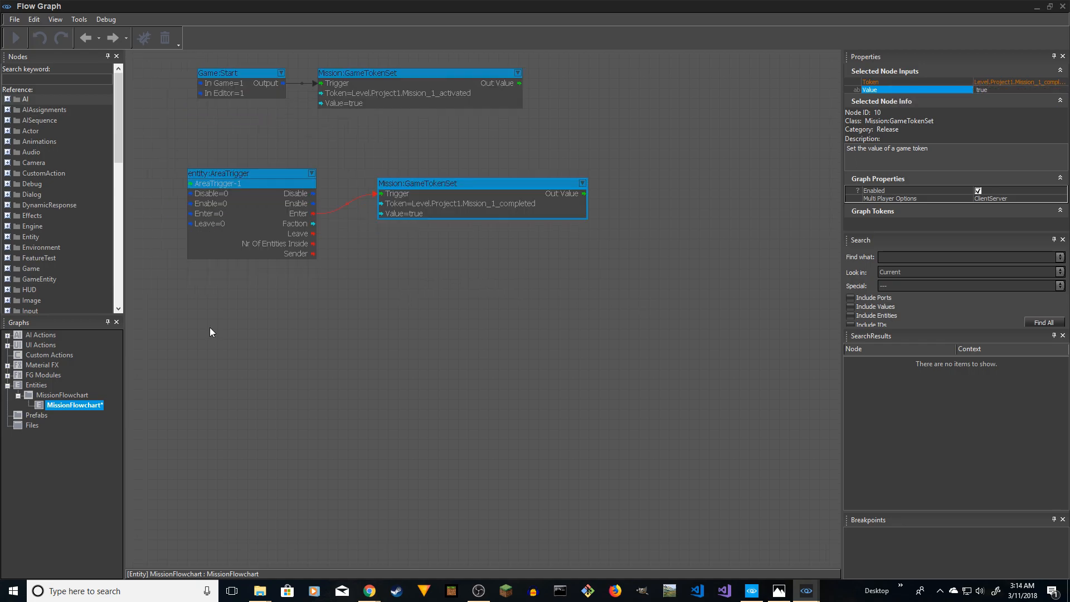
right_click(209, 327)
mouse_move(240, 335)
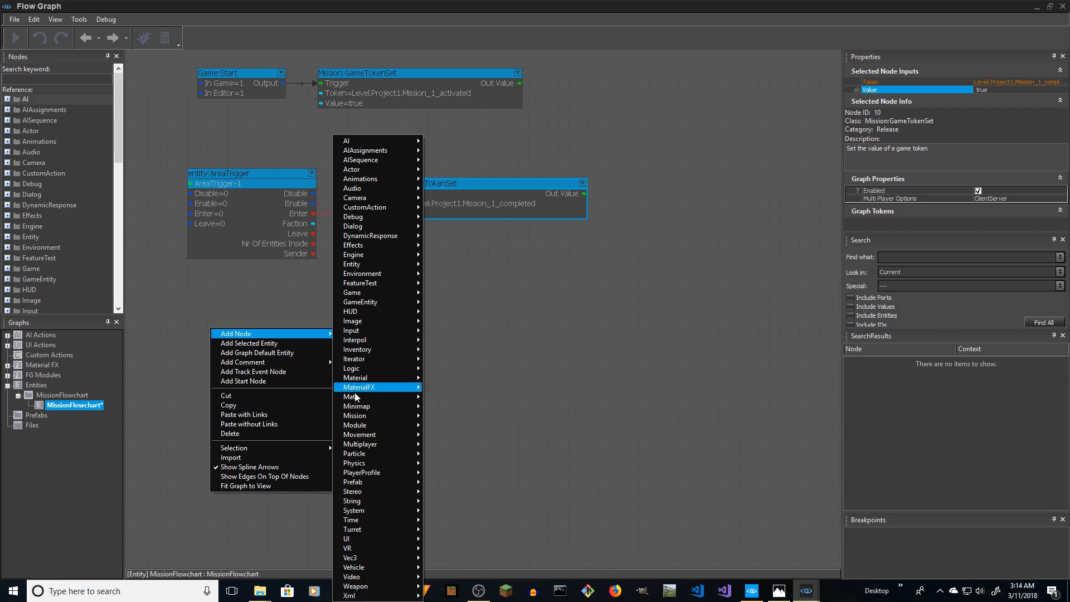
mouse_move(377, 416)
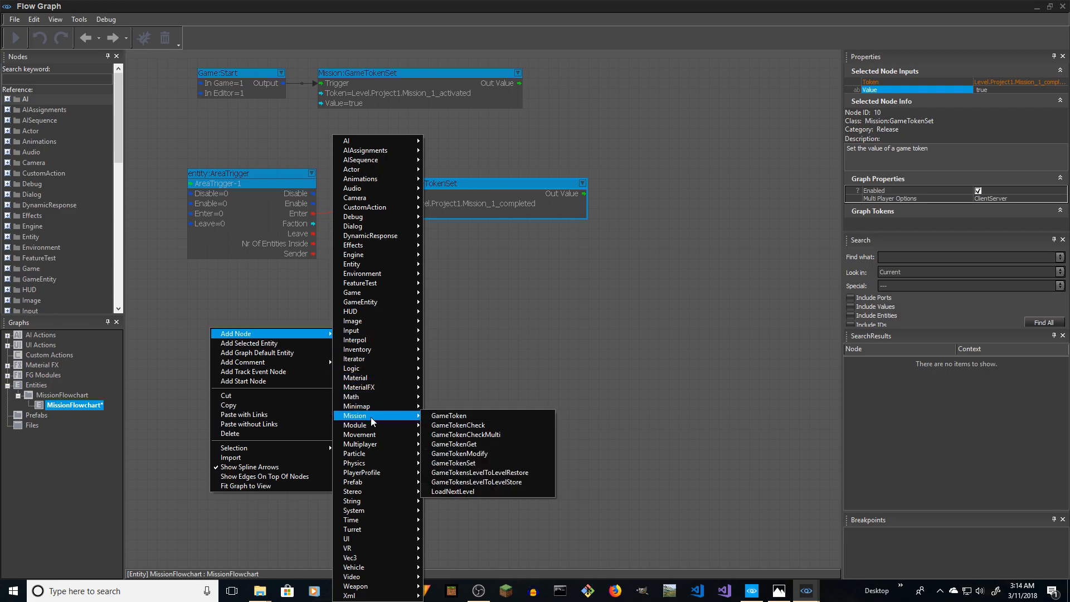
left_click(462, 417)
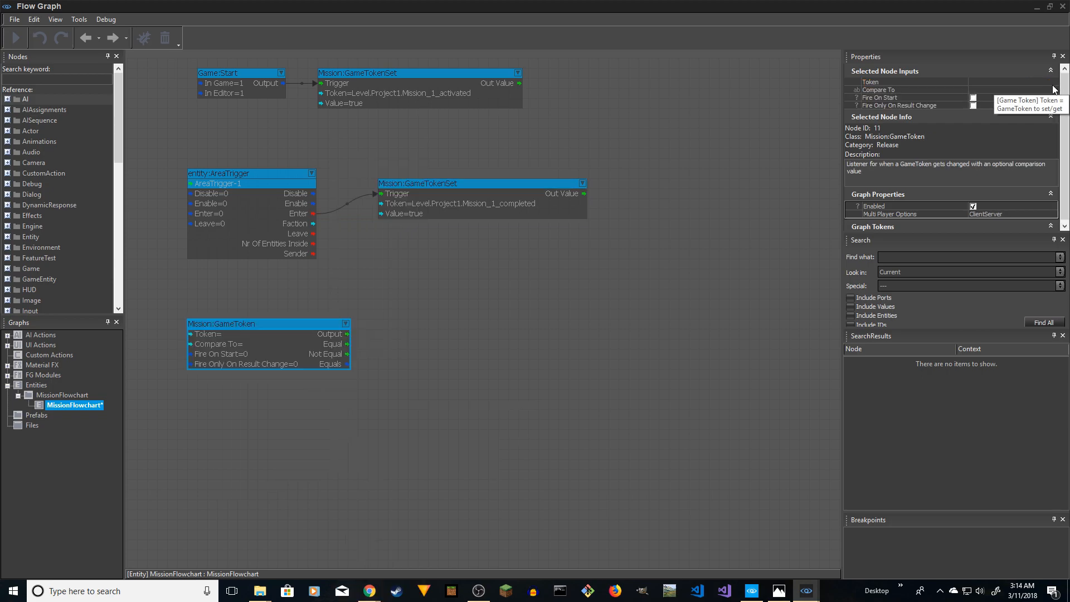
- Set the GameToken node's token to Level.Project1.Mission_1_completed and its Compare To value to true
left_click(1055, 83)
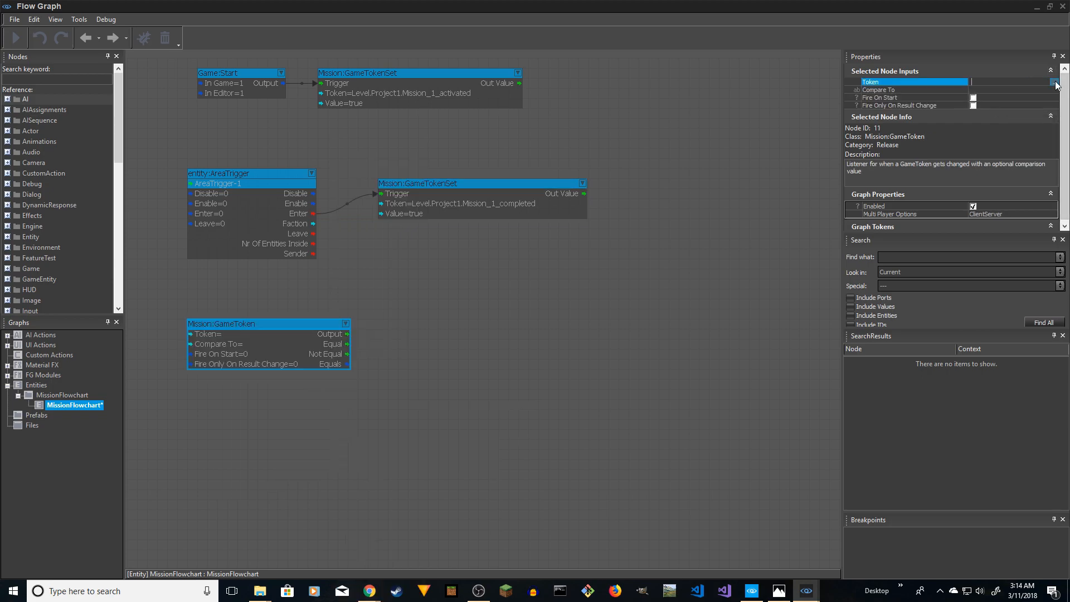
left_click(1055, 84)
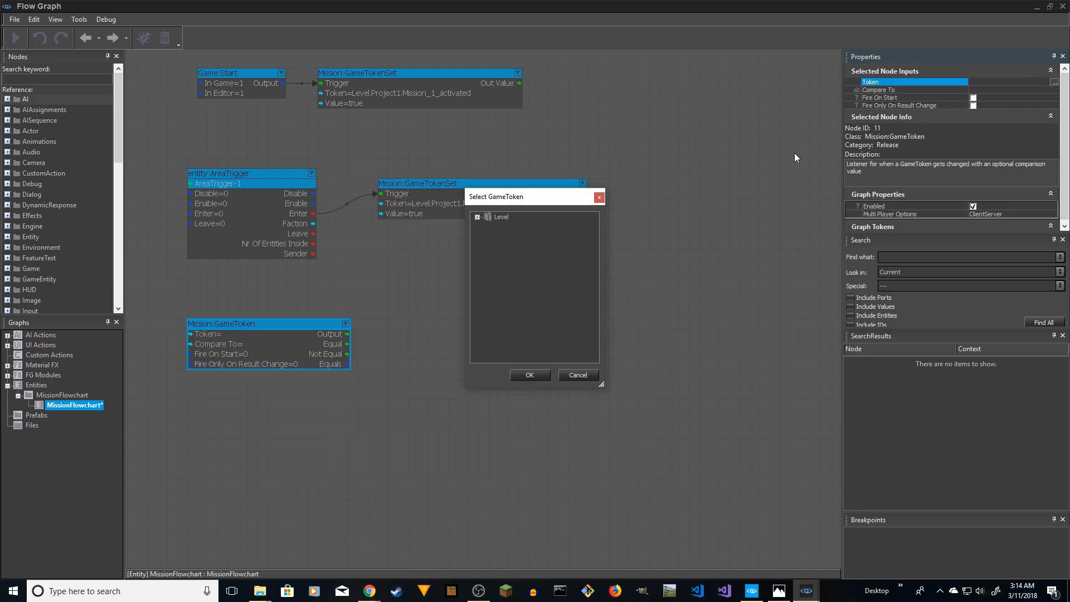
left_click(488, 225)
left_click(550, 244)
left_click(530, 375)
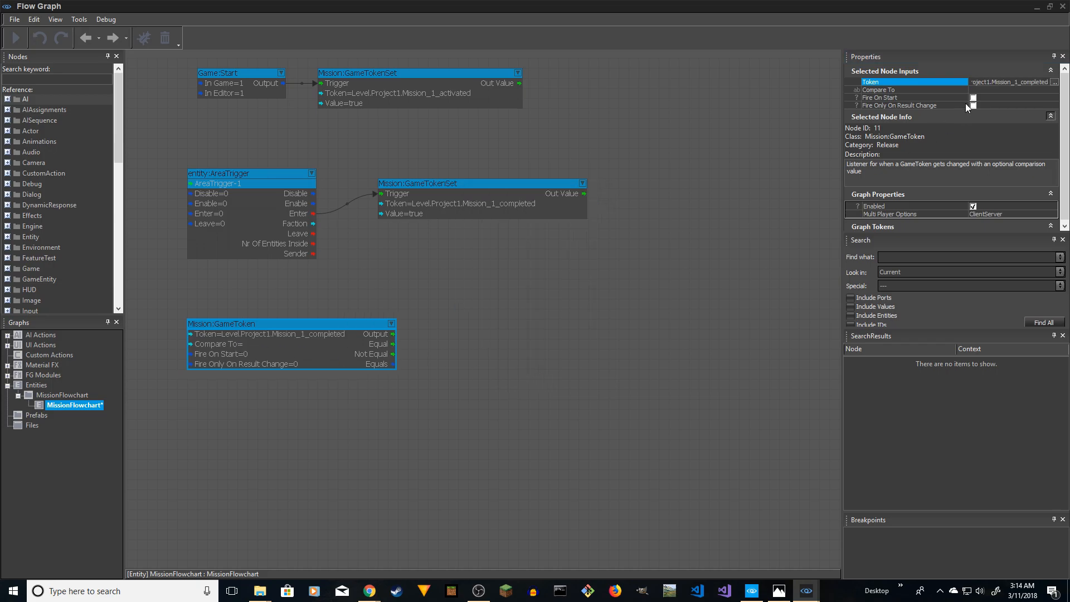
left_click(1001, 90)
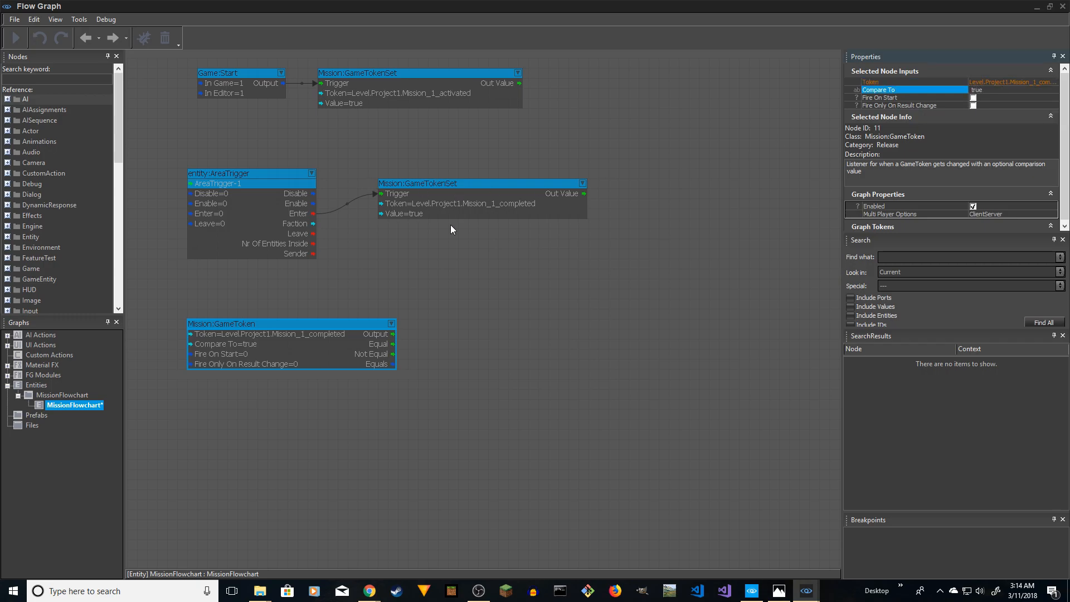
left_click(398, 320)
left_click(348, 327)
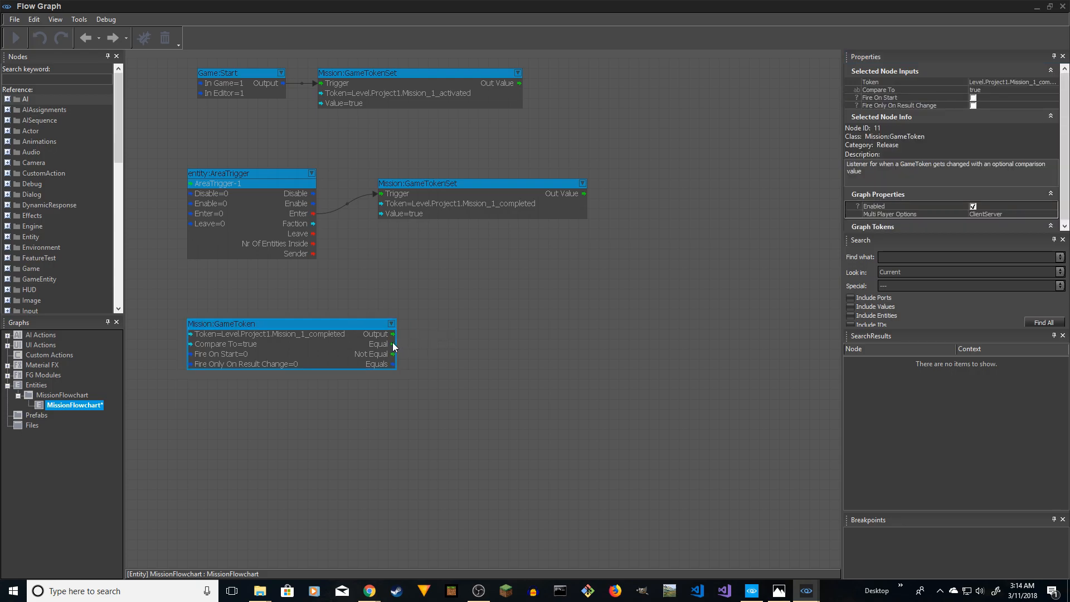
- Add a Mission:GameTokenSet node beside the GameToken node and connect the GameToken's Output to its Trigger input
right_click(463, 320)
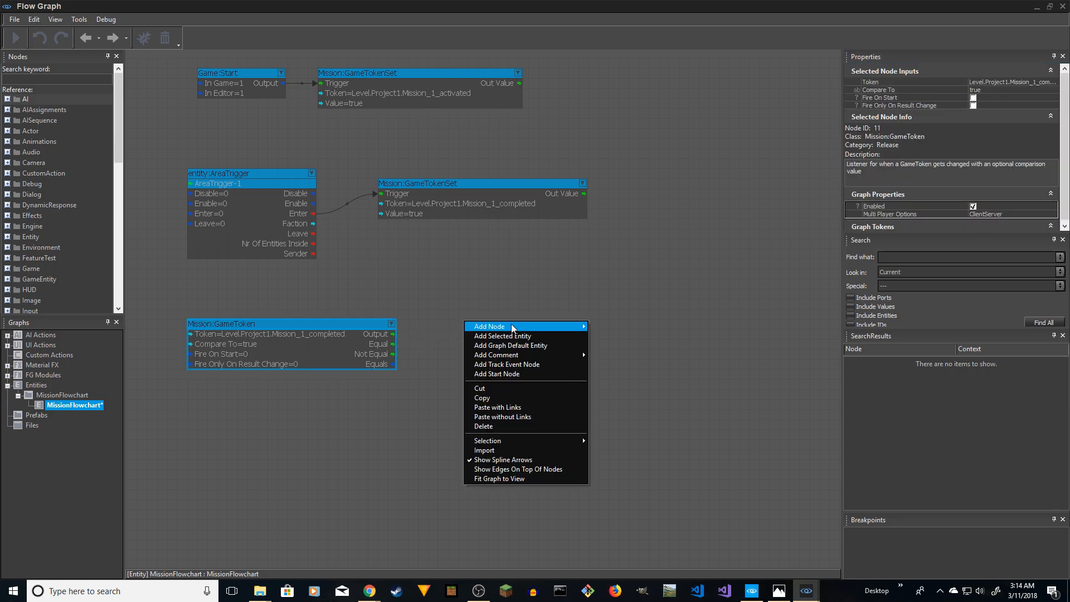
mouse_move(514, 327)
mouse_move(630, 416)
left_click(707, 464)
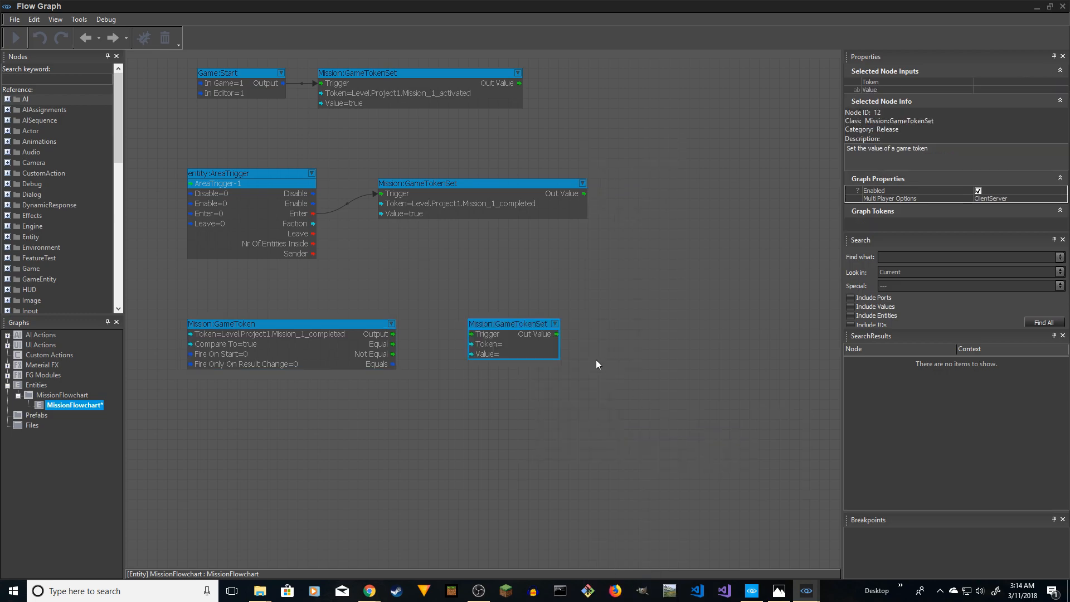
left_click_drag(395, 333, 472, 335)
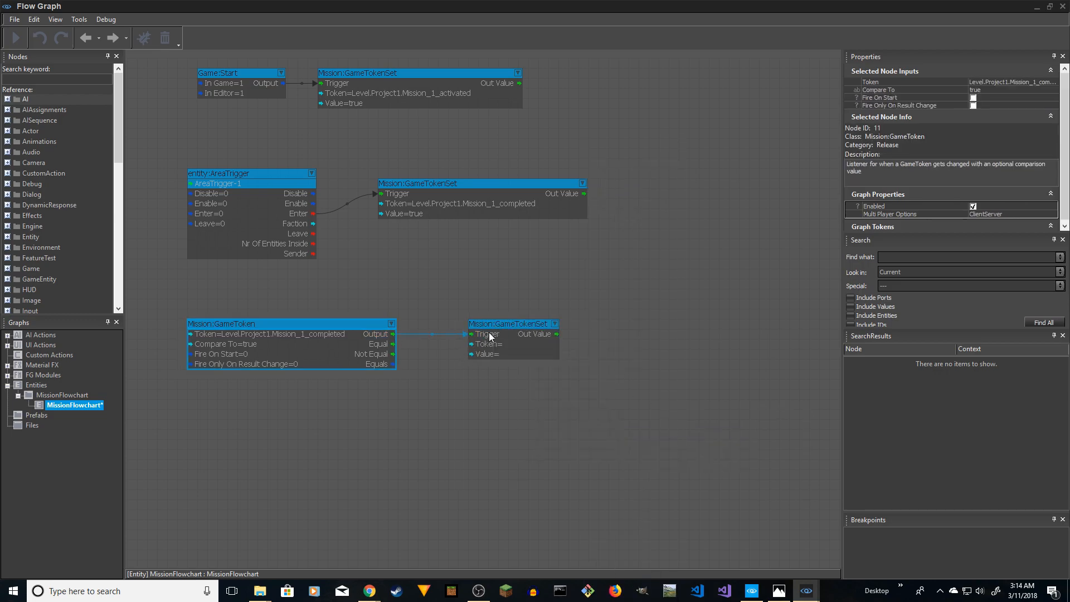
- Set the new GameTokenSet node's token to Level.Project1.Mission_1_deactivated with value true, and move the node closer to the GameToken node
double_click(1030, 83)
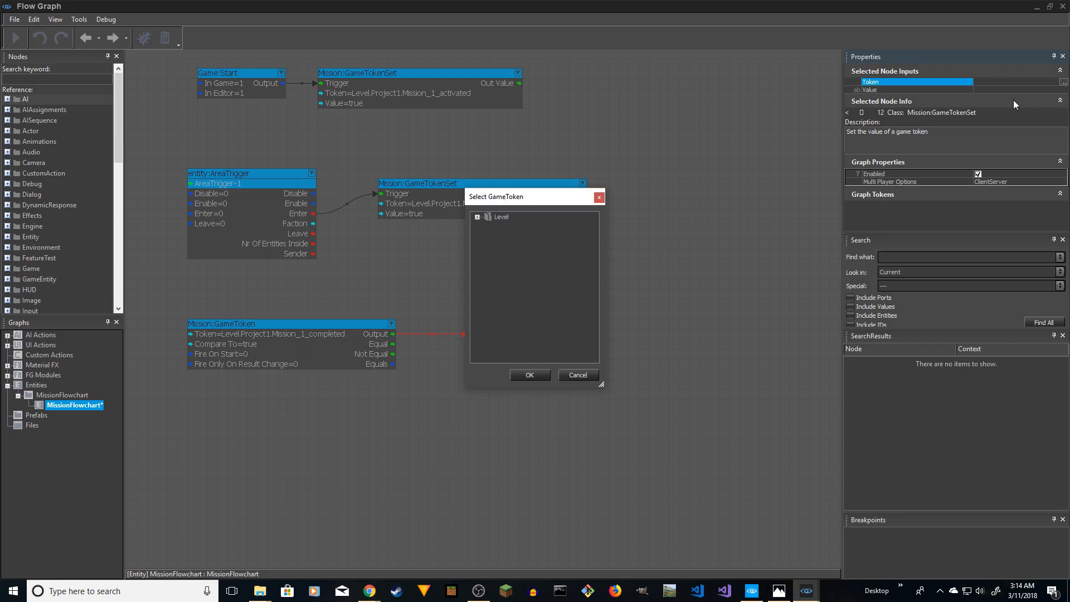
left_click(478, 217)
left_click(489, 226)
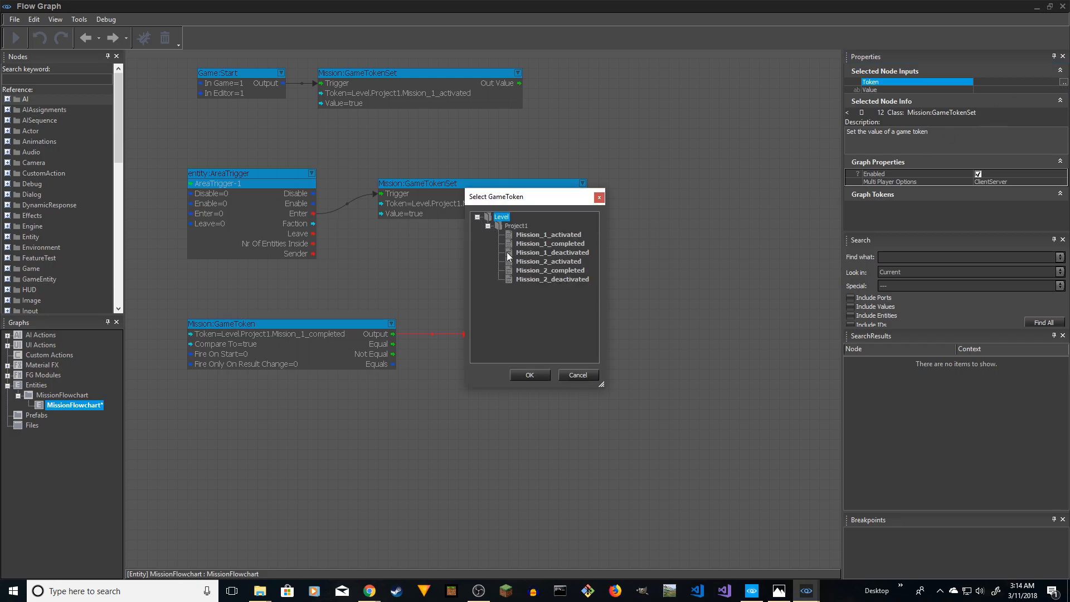
left_click(570, 253)
left_click(530, 375)
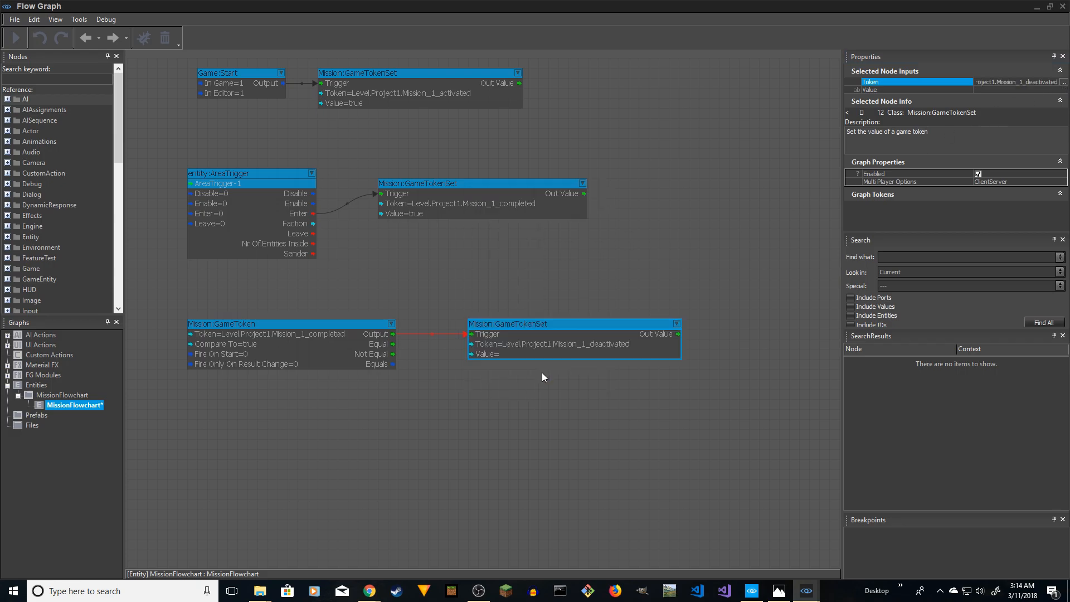
left_click_drag(542, 338, 539, 329)
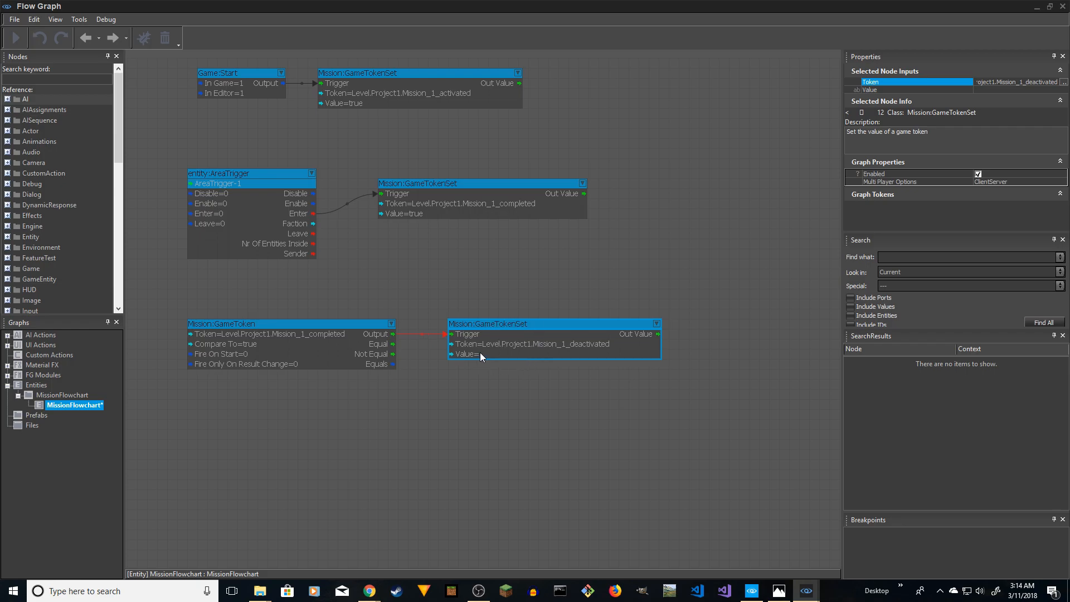
left_click(989, 90)
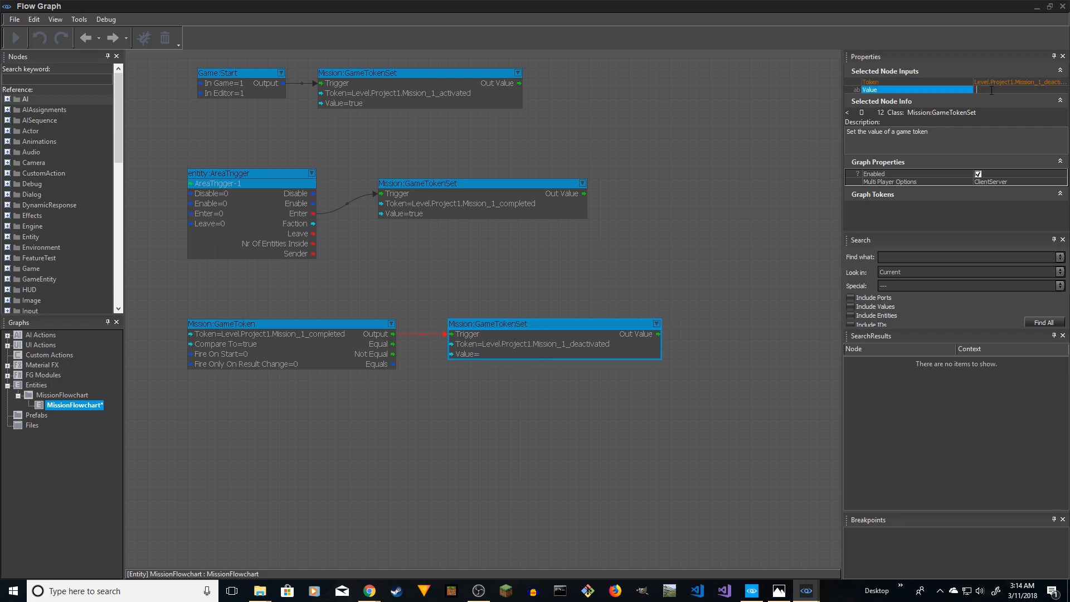
type("true")
- Arrange the three node chains into compact, closely spaced rows aligned with the AreaTrigger node
middle_click_drag(626, 166, 608, 231)
left_click_drag(175, 110, 347, 193)
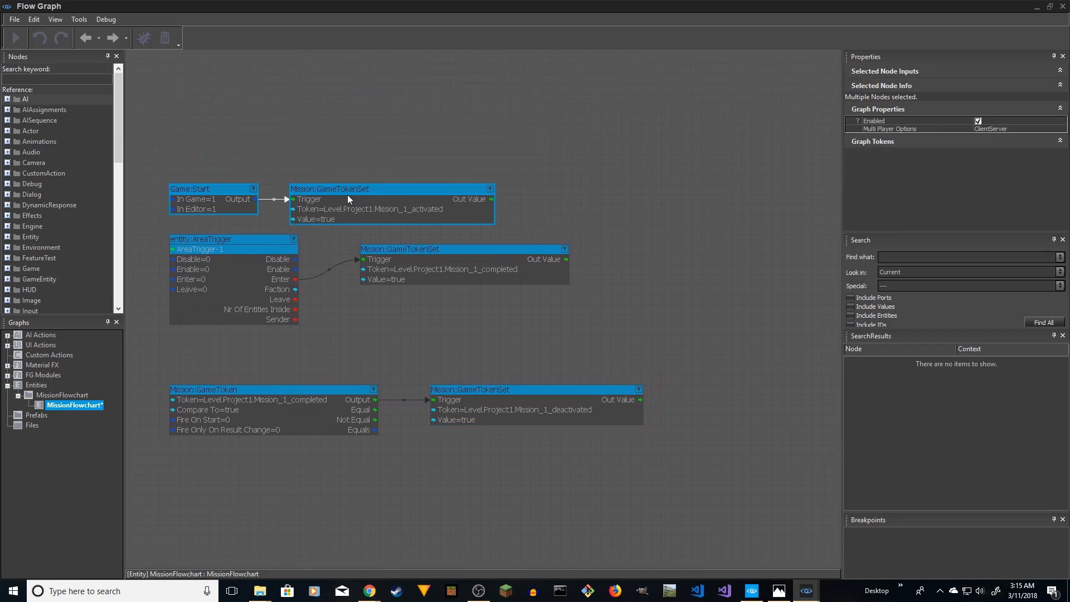
left_click_drag(165, 353, 707, 495)
left_click_drag(311, 389, 303, 353)
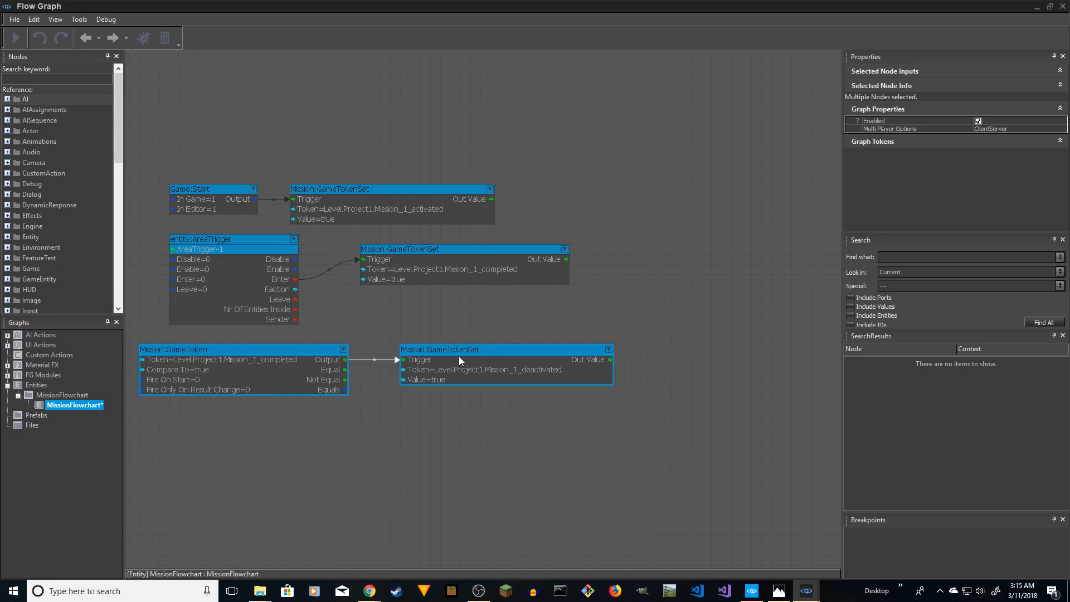
left_click(439, 418)
left_click_drag(497, 350, 466, 349)
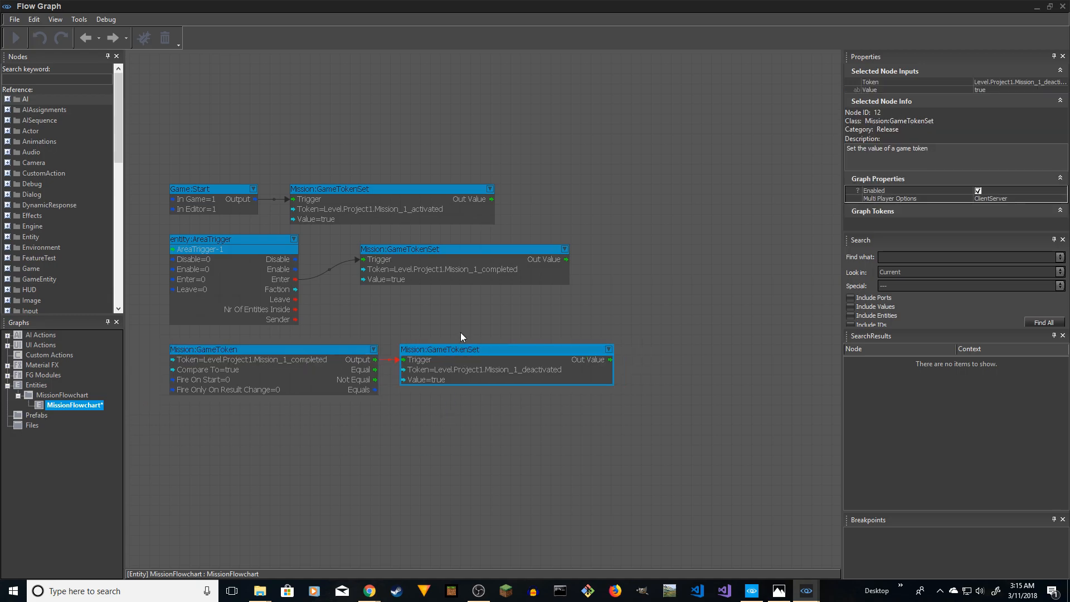
left_click_drag(431, 252, 391, 271)
right_click_drag(684, 310, 591, 352)
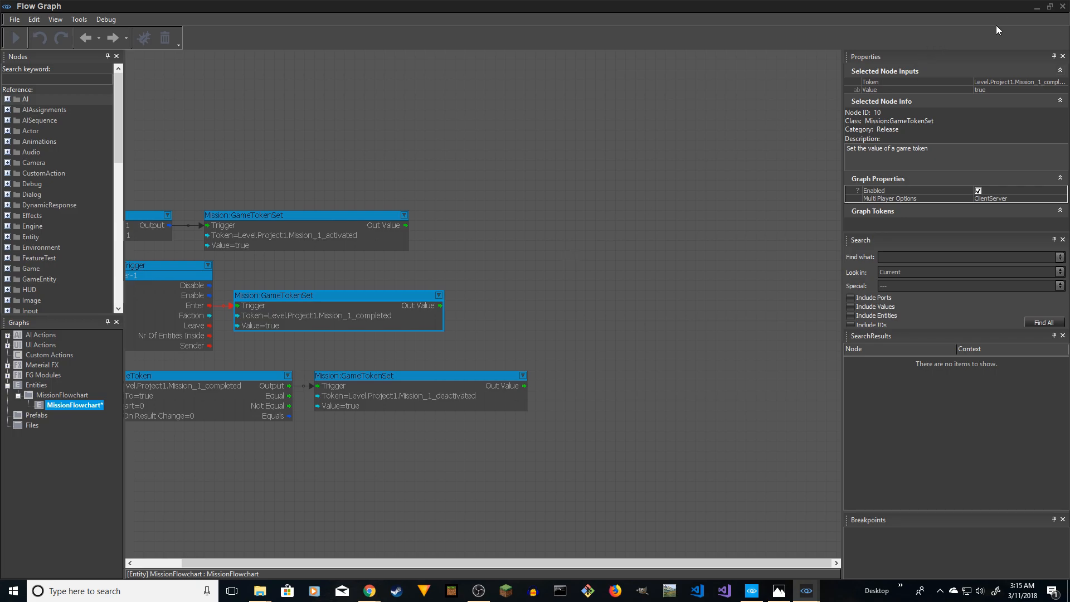
- Select MissionObjective-1 in the level and add it as an entity node well clear of the existing chains in the MissionFlowchart graph
left_click(1037, 6)
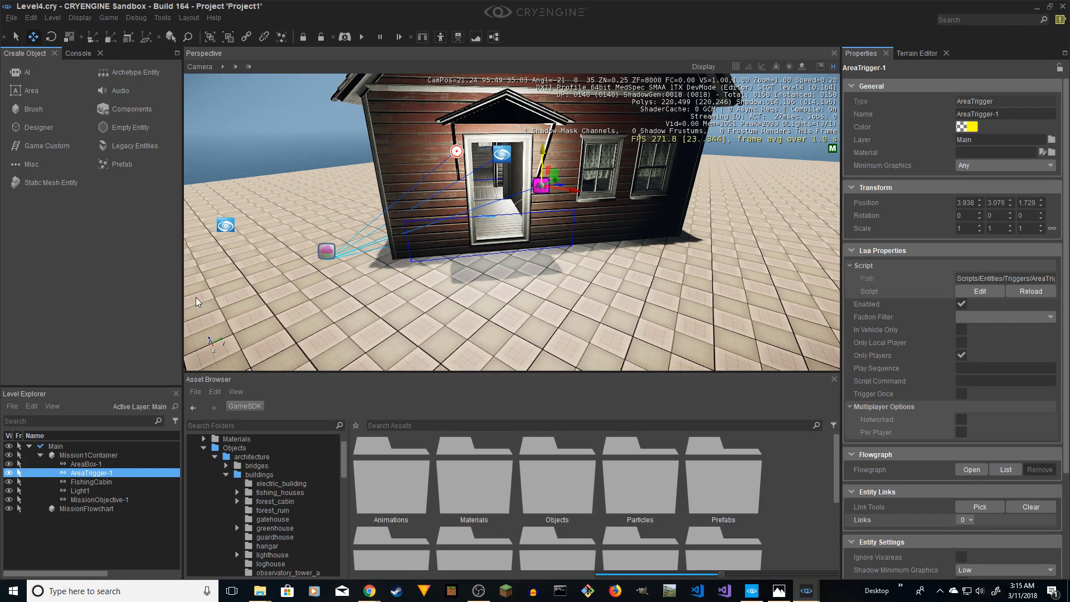
left_click(89, 500)
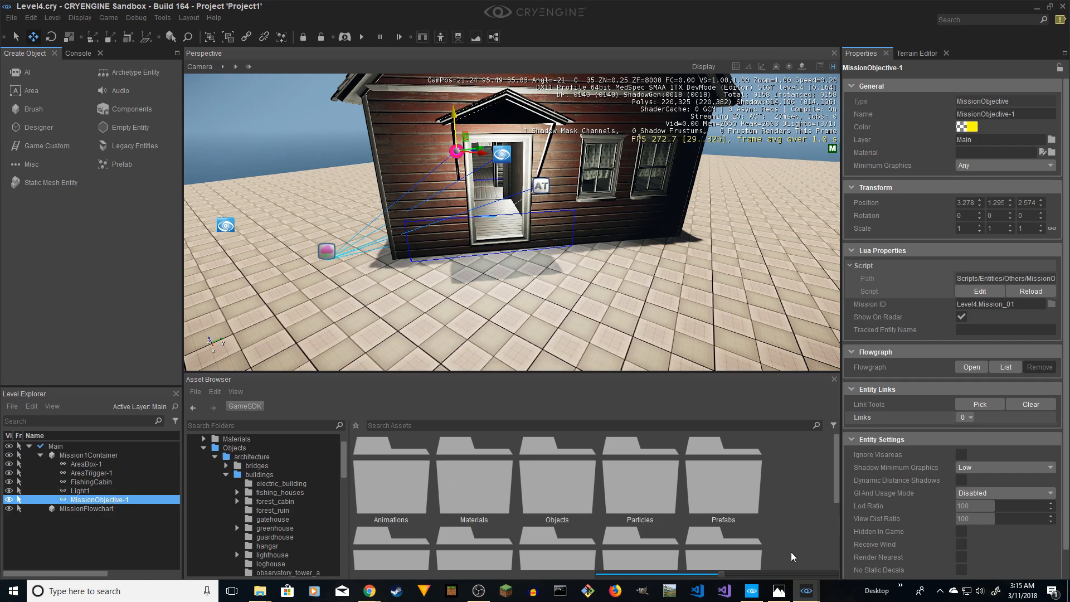
mouse_move(807, 590)
right_click(540, 202)
left_click(573, 217)
left_click_drag(608, 205, 734, 203)
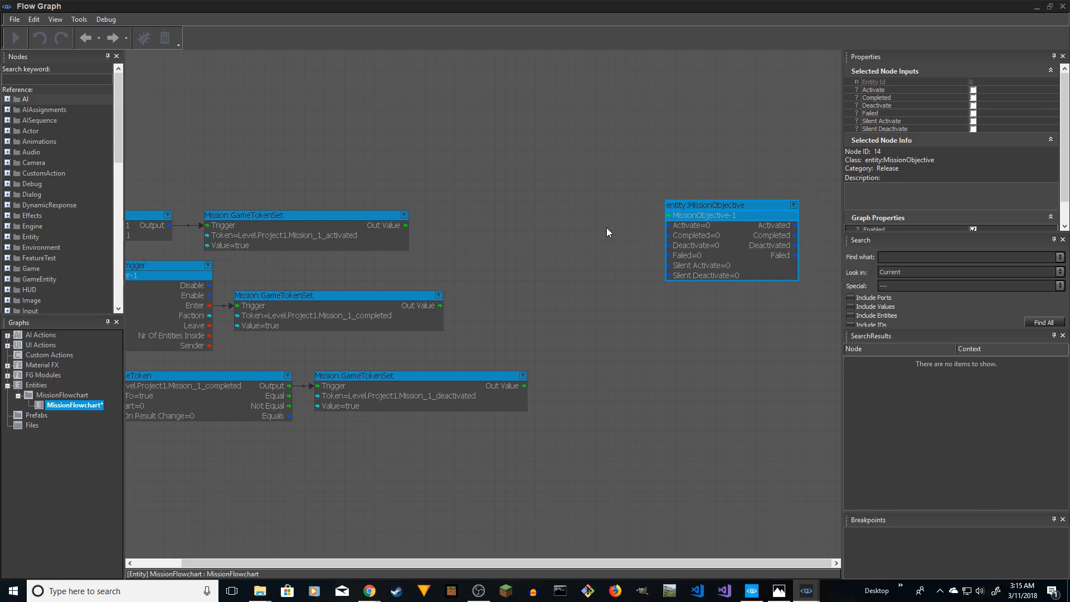
- Add a Mission:GameToken node between the existing chains and the MissionObjective node, and align the two nodes at the same height
right_click(511, 206)
mouse_move(555, 211)
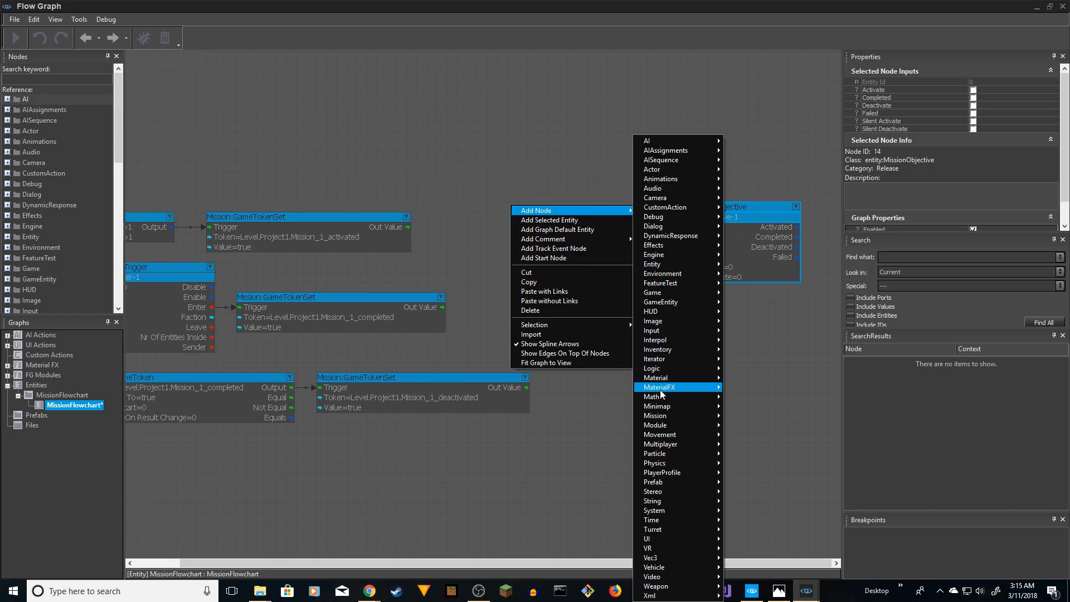
mouse_move(661, 416)
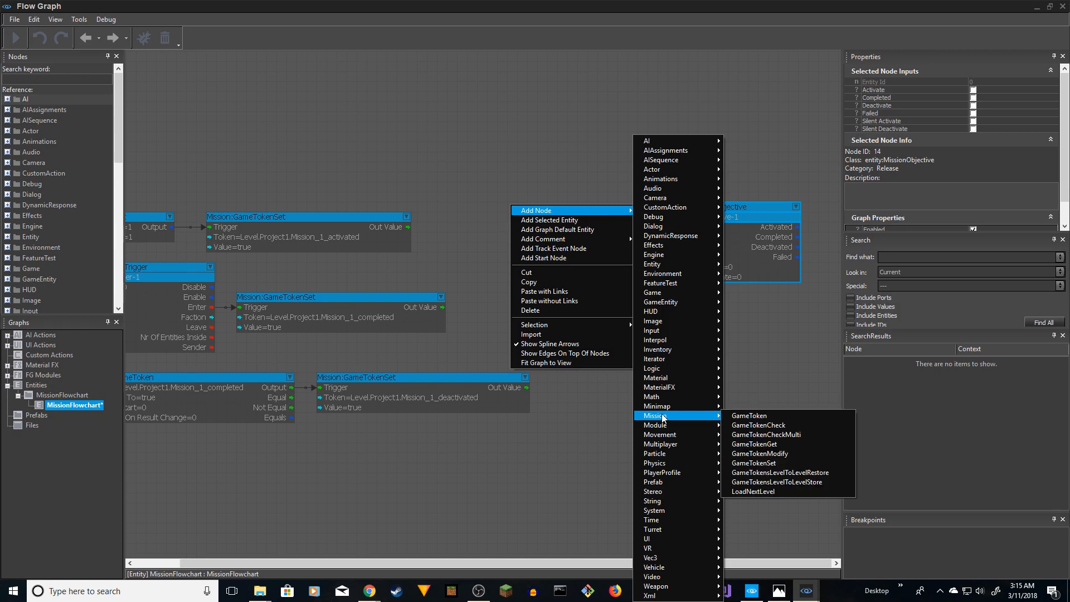
left_click(745, 417)
left_click_drag(615, 204, 579, 190)
left_click_drag(735, 205, 730, 190)
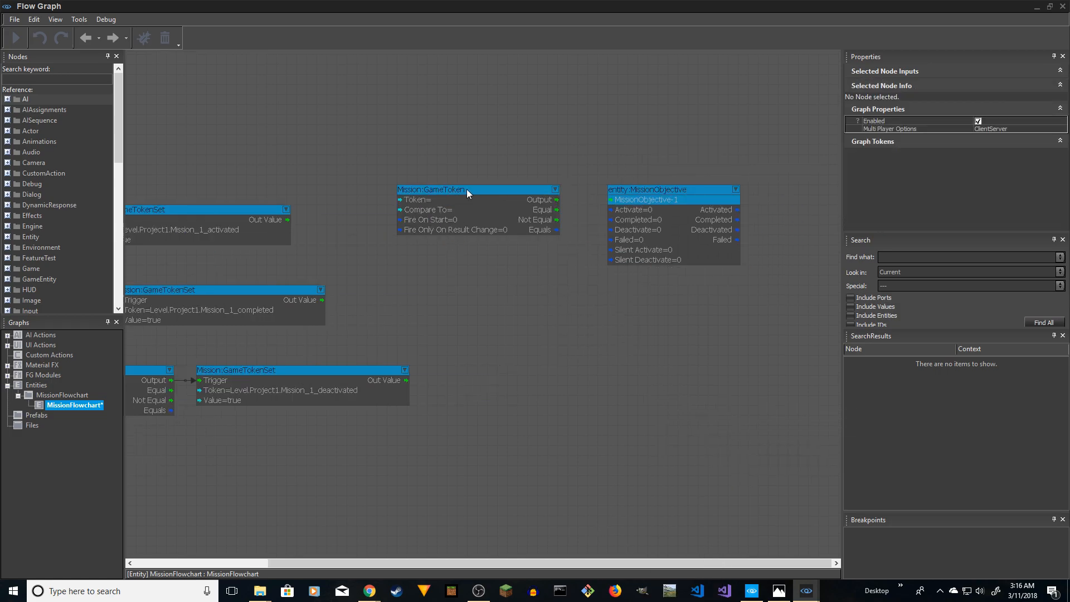
- Duplicate the empty GameToken node twice, stack the copies below it, and center the MissionObjective node beside the stack
left_click(467, 189)
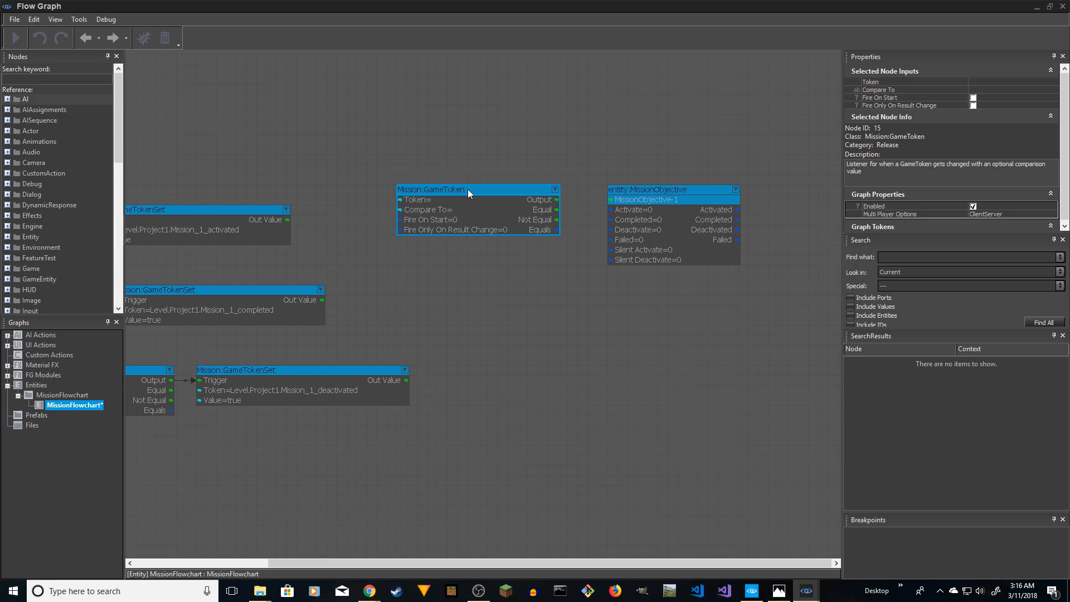
key("ctrl+c")
key("ctrl+v")
left_click_drag(518, 264, 447, 244)
key("ctrl+v")
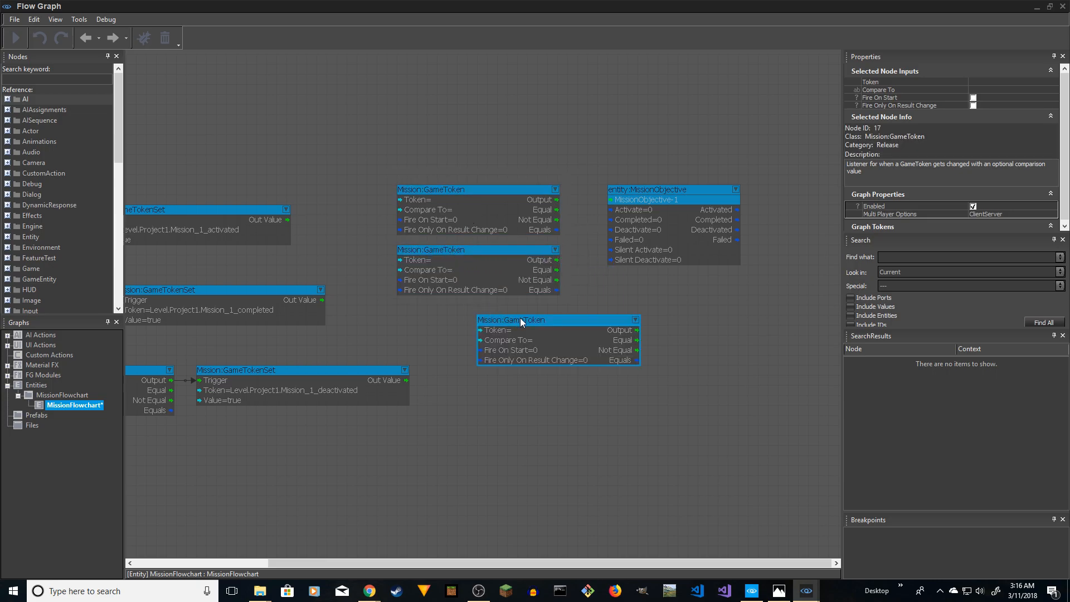
left_click_drag(517, 316, 448, 310)
left_click_drag(658, 193, 659, 233)
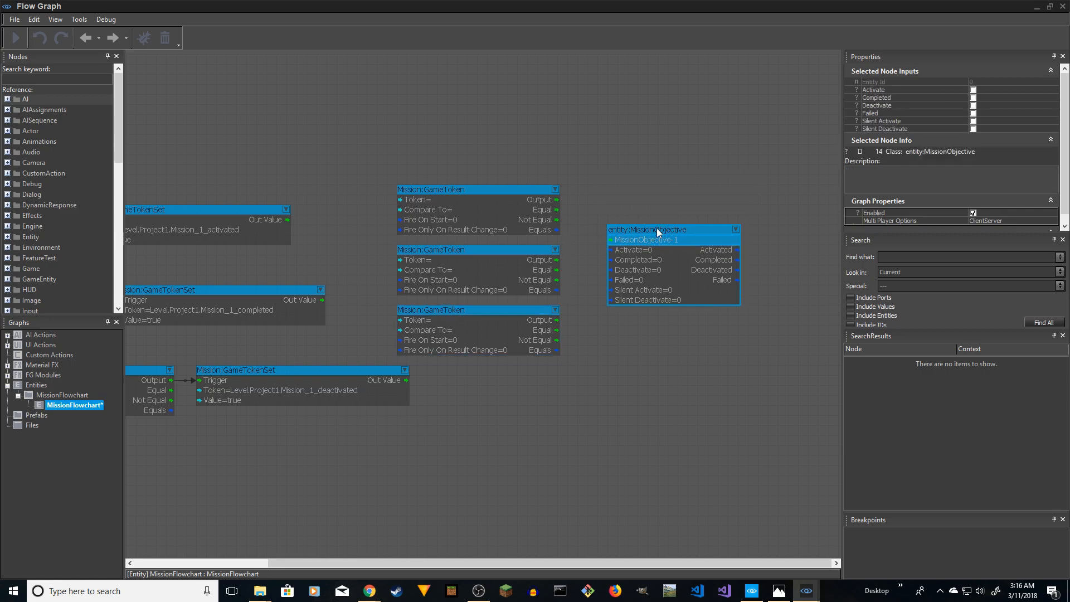
- Set the uppermost GameToken node's token to Level.Project1.Mission_1_activated and Compare To to true, moving the MissionObjective node farther from the stack
left_click(468, 192)
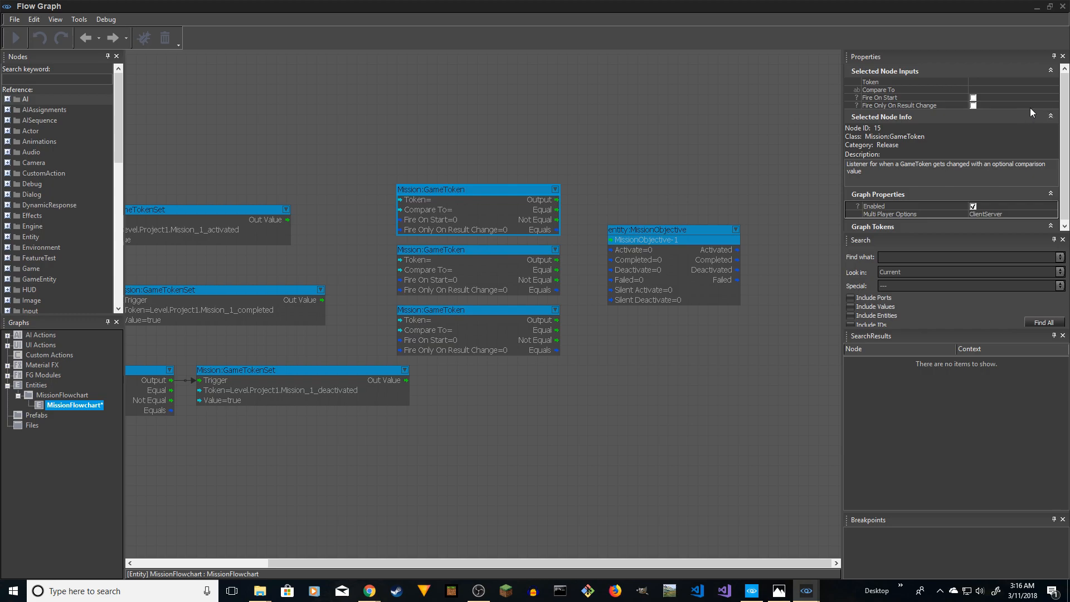
left_click(1053, 82)
left_click(1054, 83)
left_click(477, 217)
left_click(488, 226)
left_click(548, 235)
double_click(547, 235)
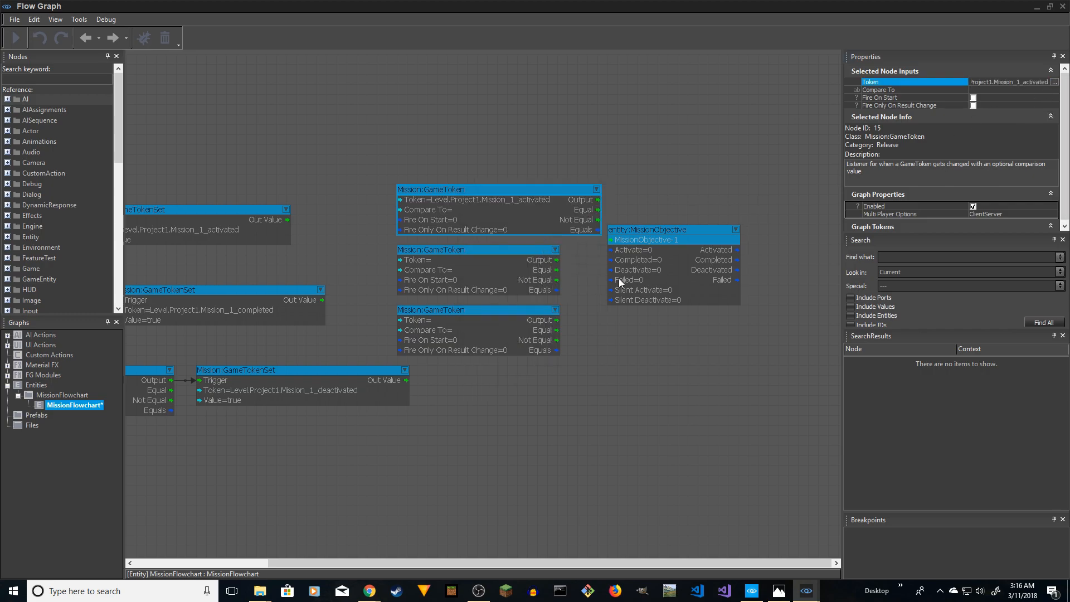
left_click_drag(650, 232, 700, 231)
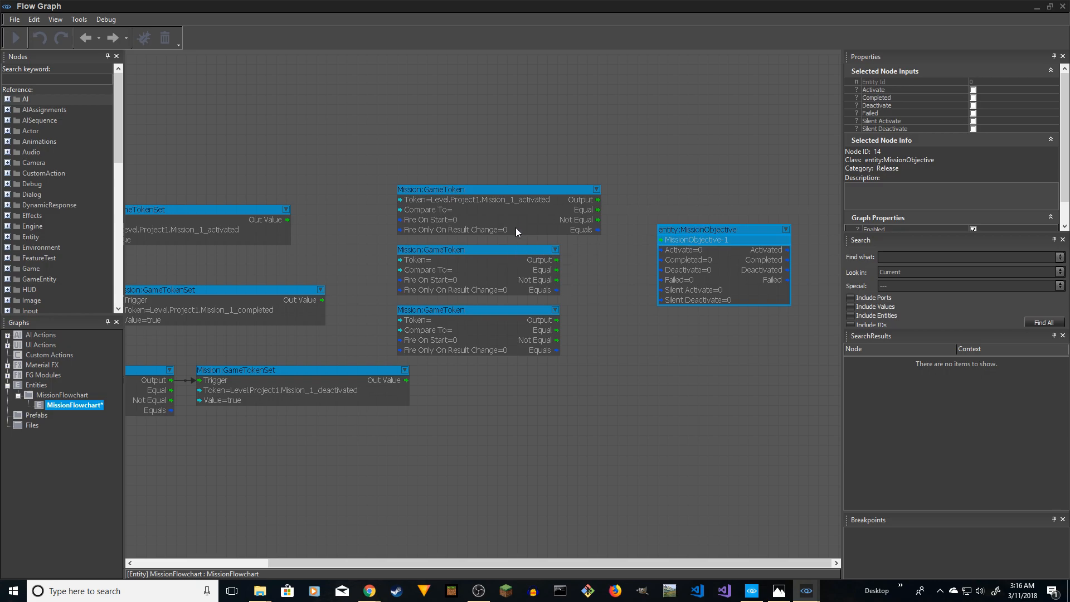
left_click(551, 190)
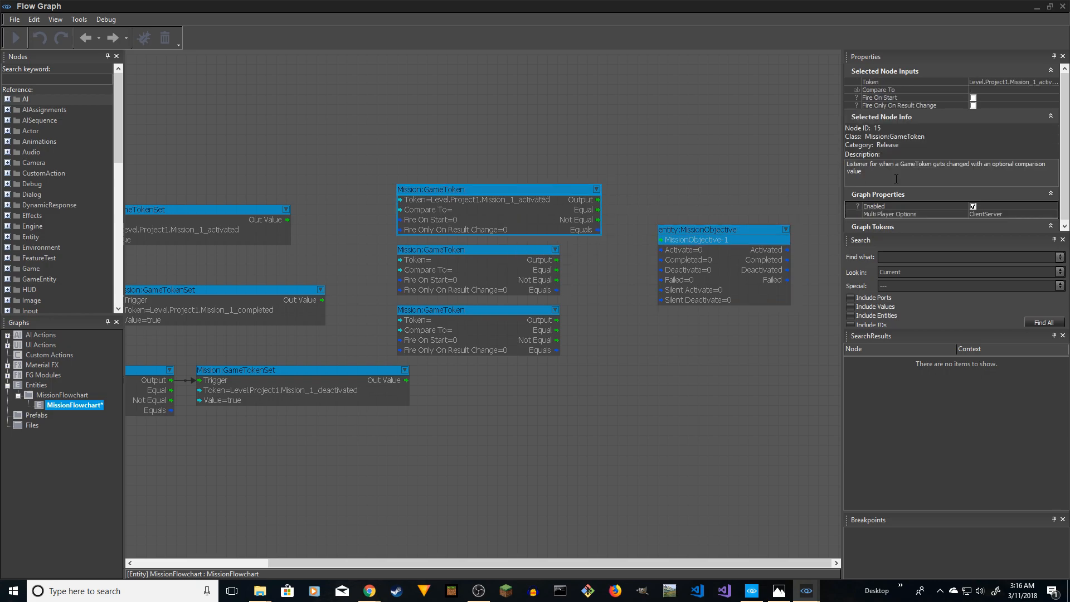
left_click(996, 89)
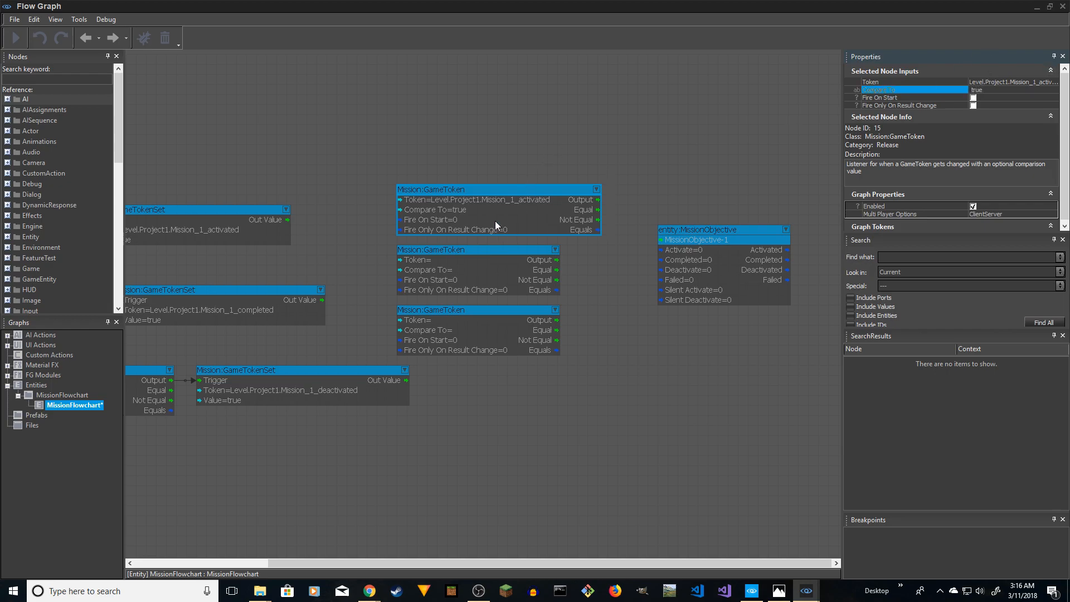
- Set the middle GameToken node's token to Level.Project1.Mission_1_completed and its Compare To value to true
left_click(490, 250)
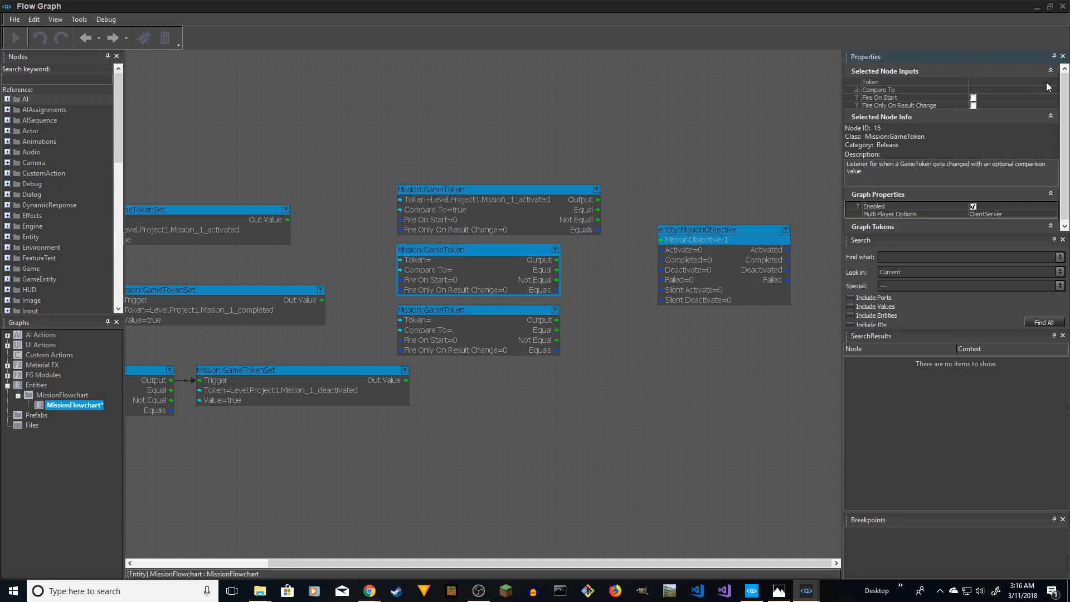
left_click(1046, 83)
left_click(1054, 82)
left_click(477, 217)
left_click(487, 226)
left_click(536, 243)
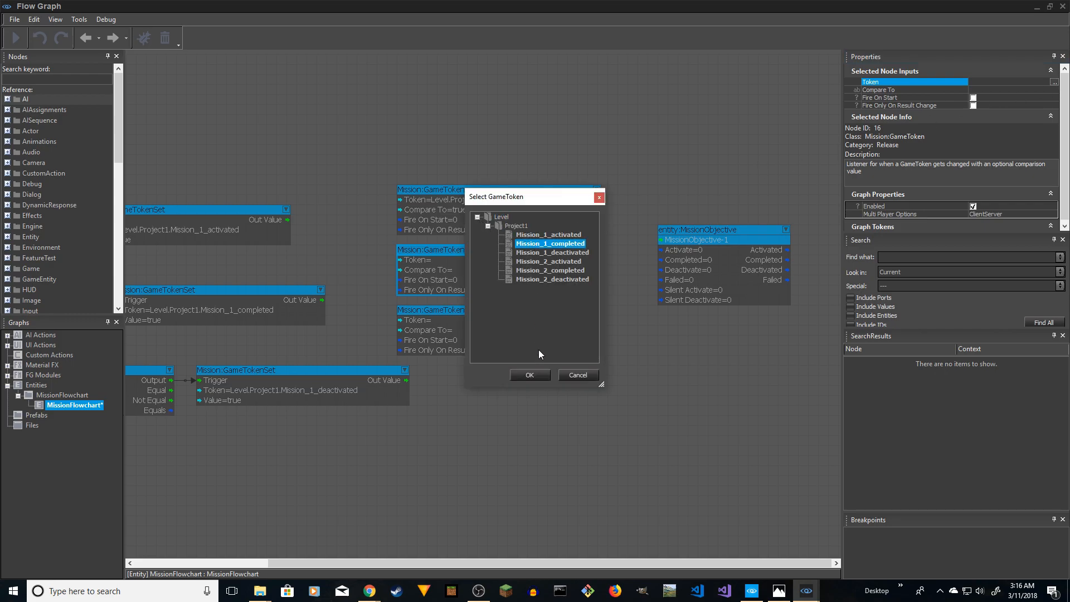
left_click(539, 374)
left_click(1002, 89)
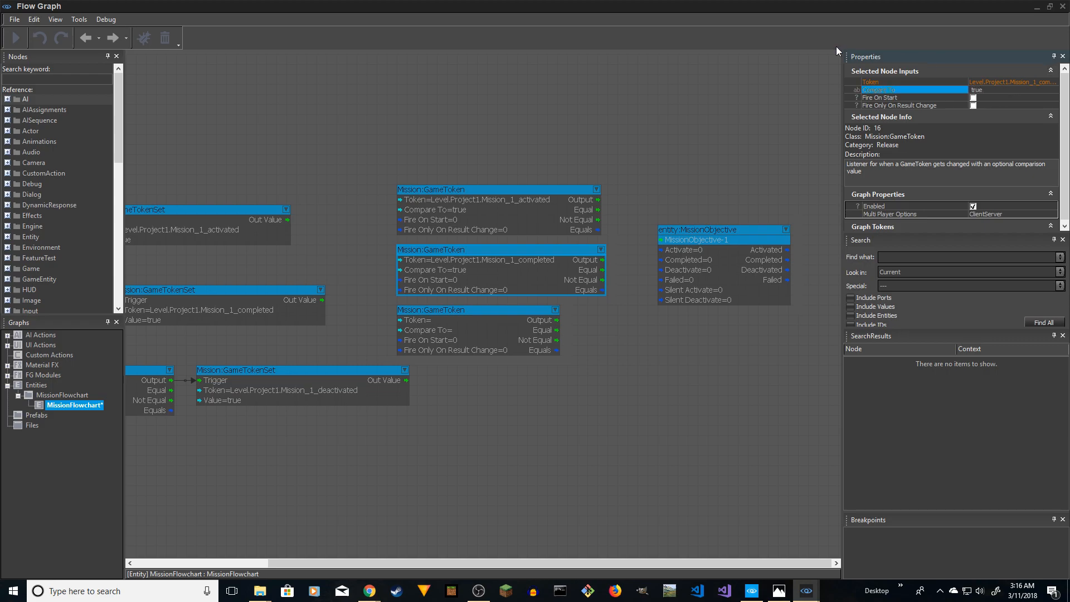
- Set the lowest GameToken node's token to Level.Project1.Mission_1_deactivated and its Compare To value to true
left_click(526, 309)
left_click(1050, 81)
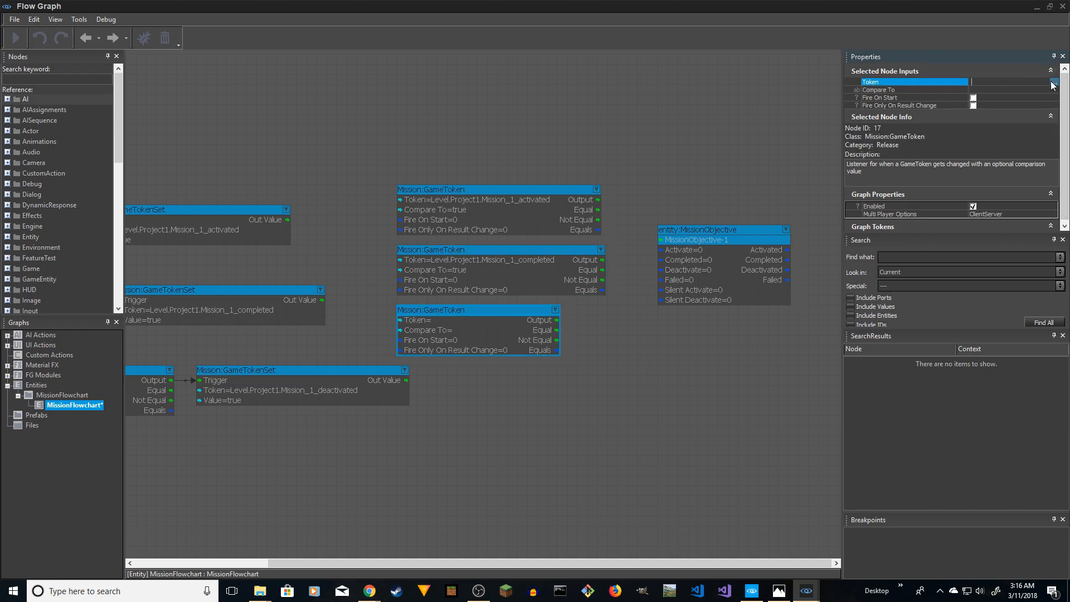
left_click(1053, 82)
left_click(478, 216)
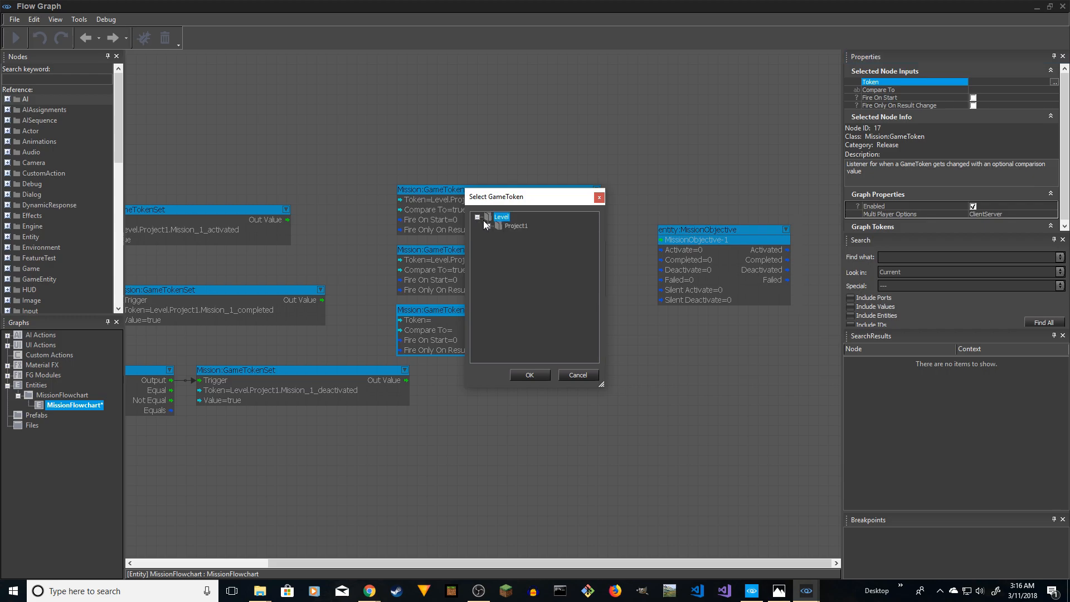
left_click(488, 226)
left_click(539, 253)
left_click(530, 374)
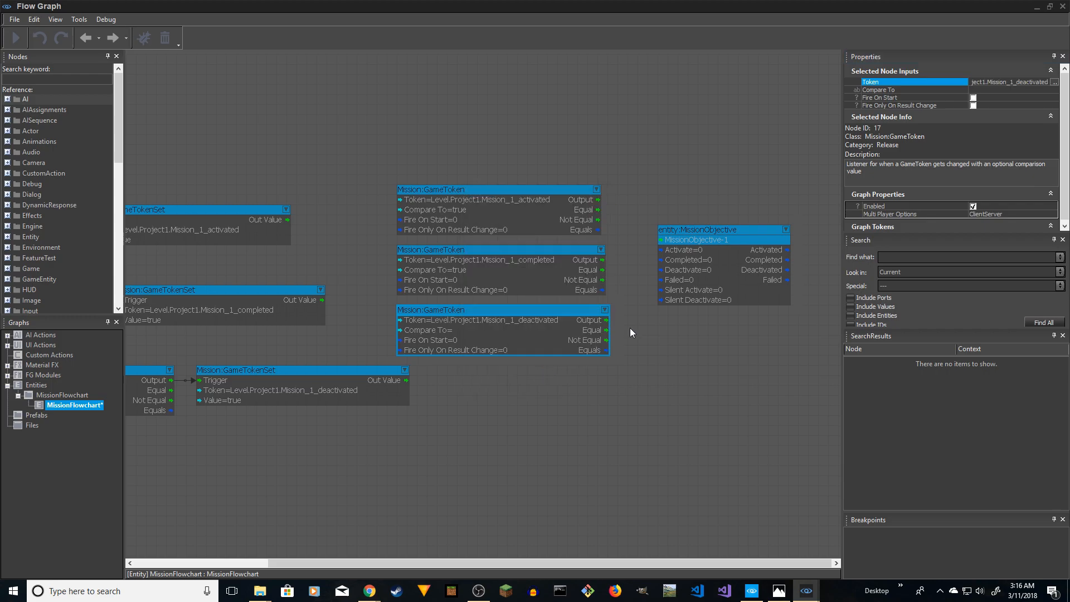
left_click(1000, 89)
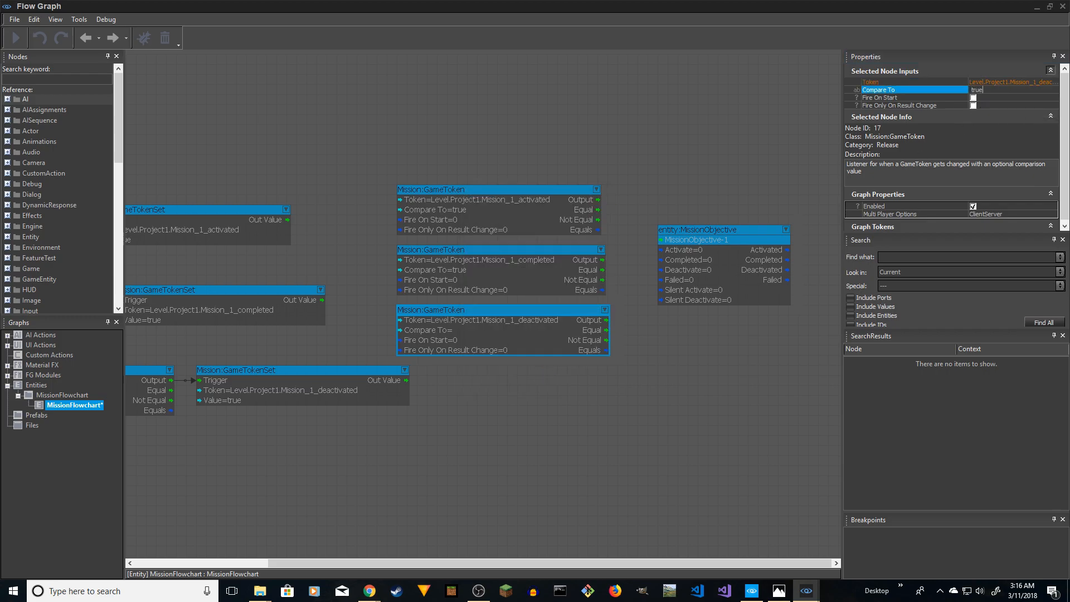
- Connect the activated, completed and deactivated GameToken outputs to the MissionObjective node's Activate, Completed and Deactivate inputs respectively
left_click_drag(597, 199, 660, 261)
left_click_drag(605, 321, 661, 270)
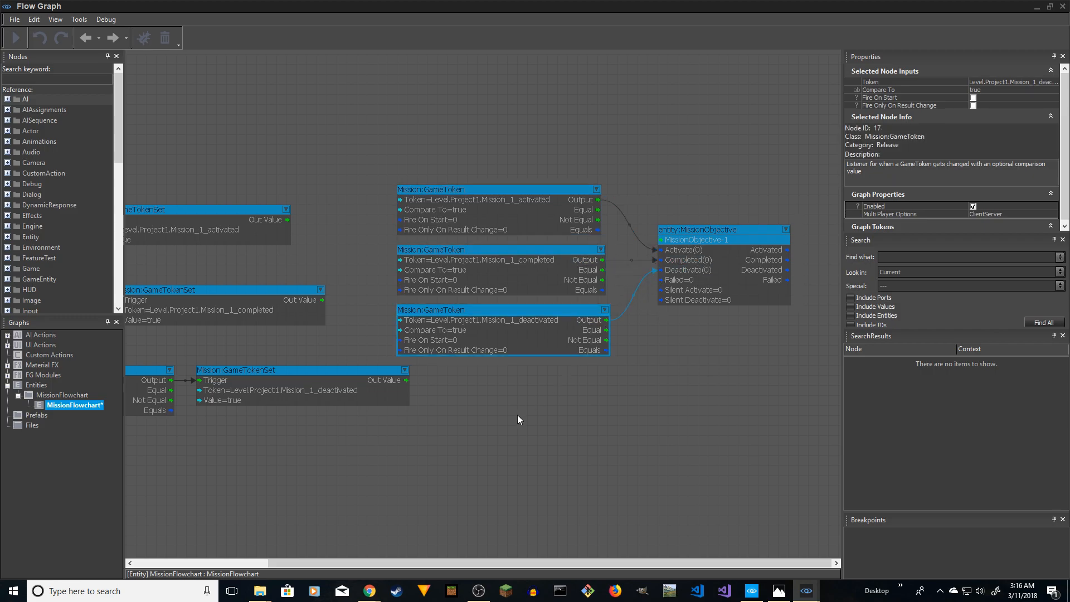
- Enclose all nodes of the MissionFlowchart graph in a comment box titled Mission 1
scroll(549, 389, "down", 3)
left_click_drag(205, 223, 810, 460)
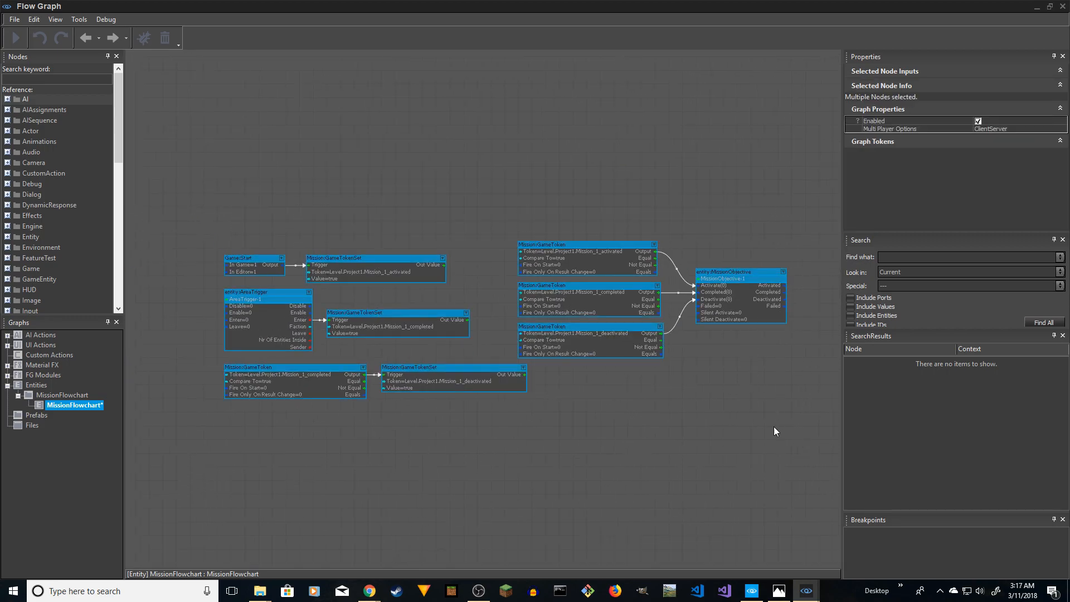
right_click(341, 259)
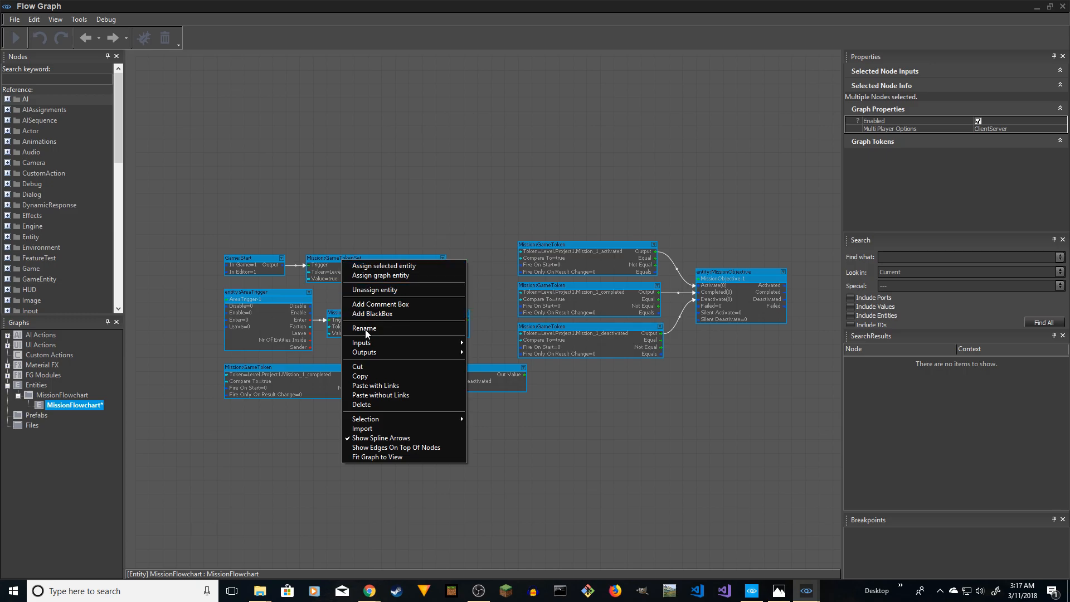
left_click(380, 303)
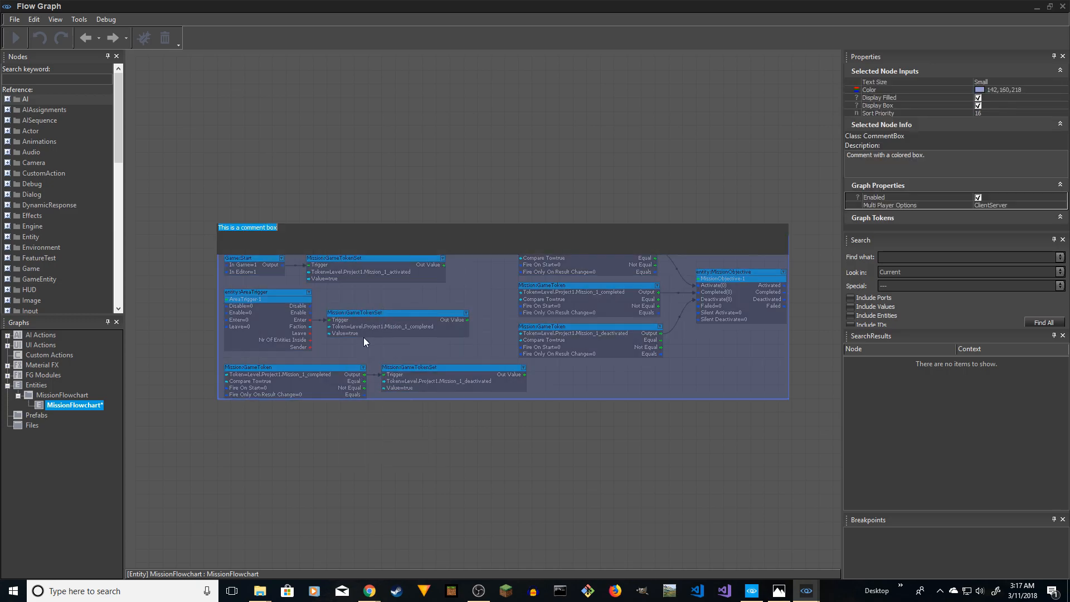
type("Mission 1")
key("Return")
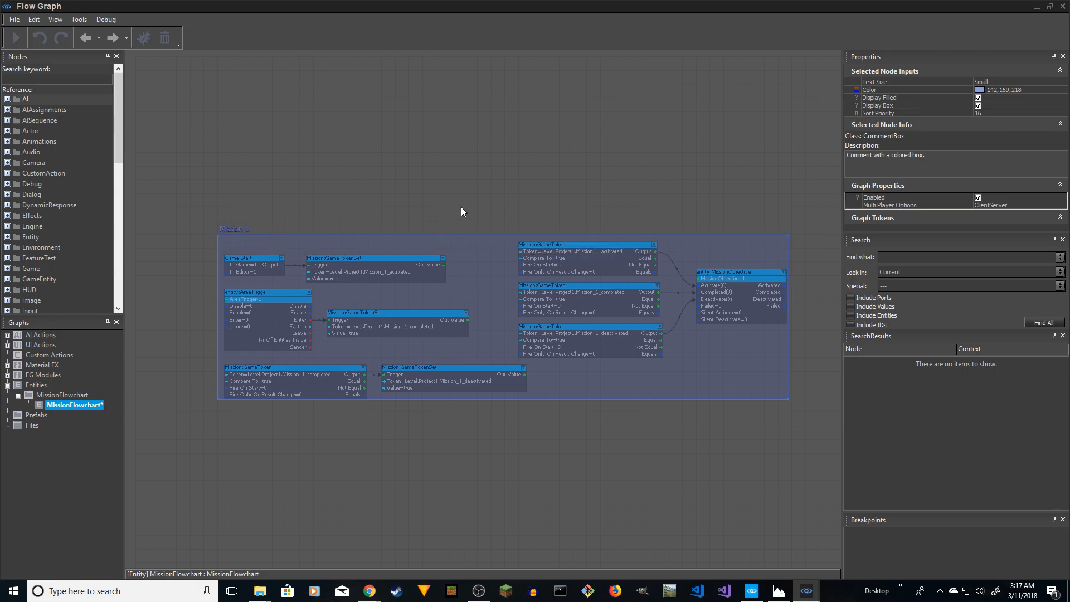
left_click(981, 89)
left_click(980, 89)
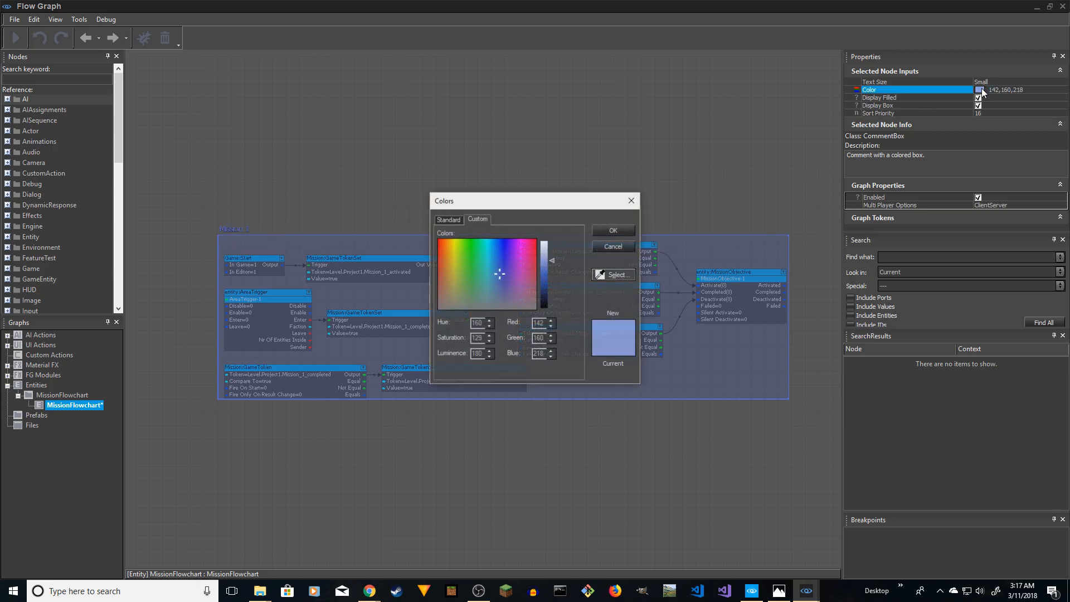
left_click_drag(438, 246, 488, 241)
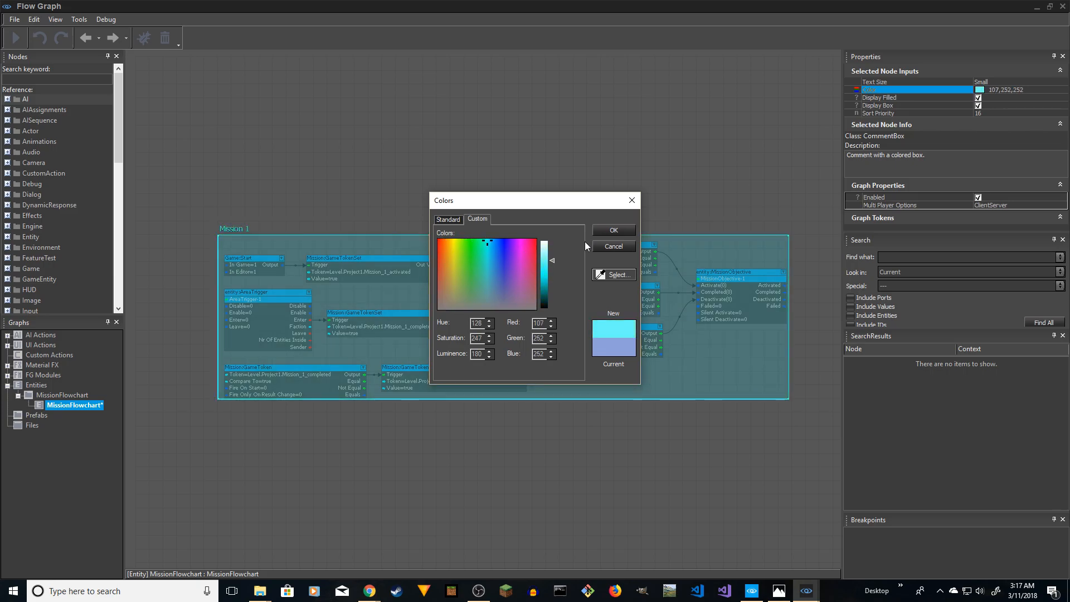
left_click(614, 246)
left_click(454, 485)
left_click_drag(193, 169, 759, 410)
left_click(423, 418)
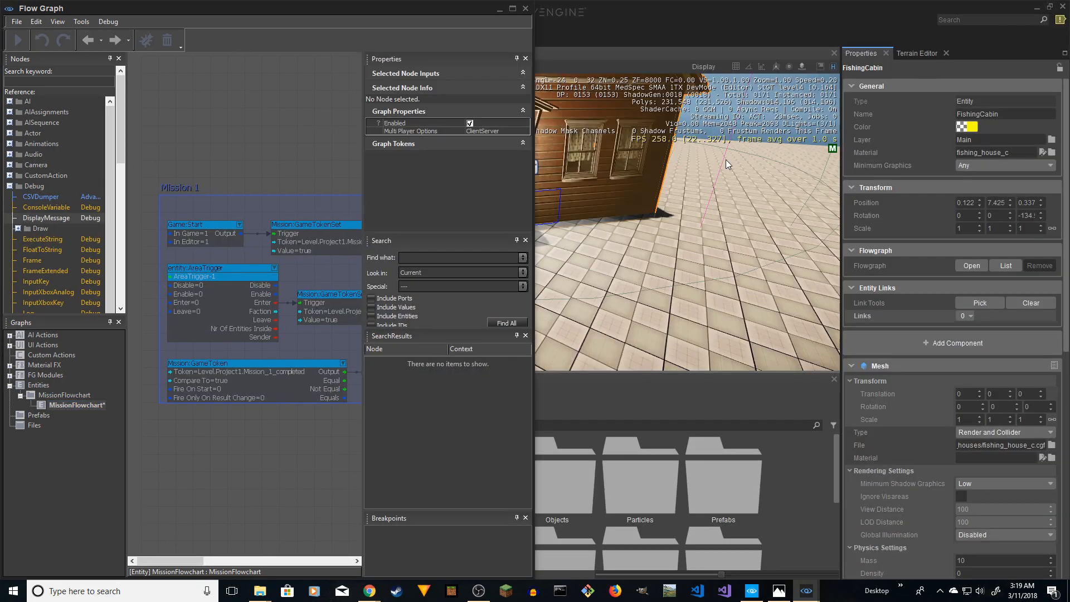
- Dock the Flow Graph window as a tab beside the Asset Browser and enable flow graph debugging
left_click_drag(363, 8, 631, 110)
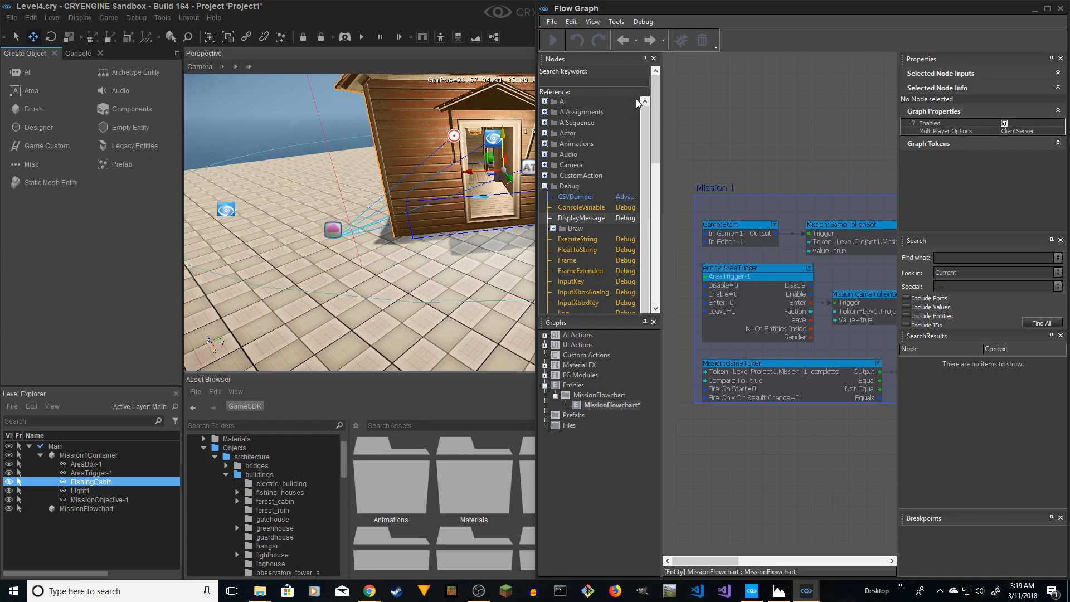
left_click_drag(674, 10, 370, 380)
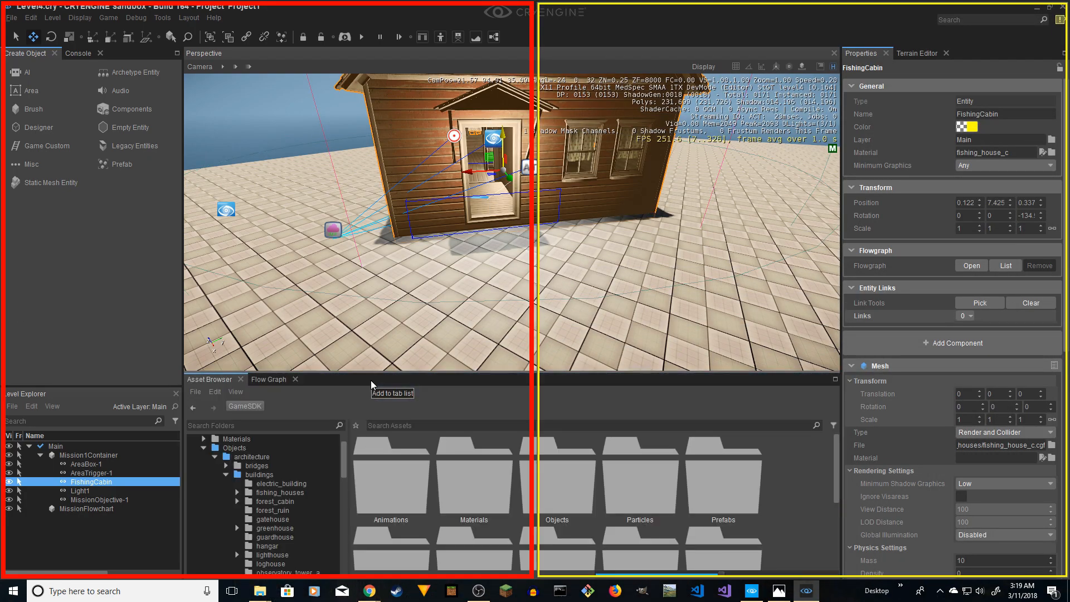
left_click(268, 380)
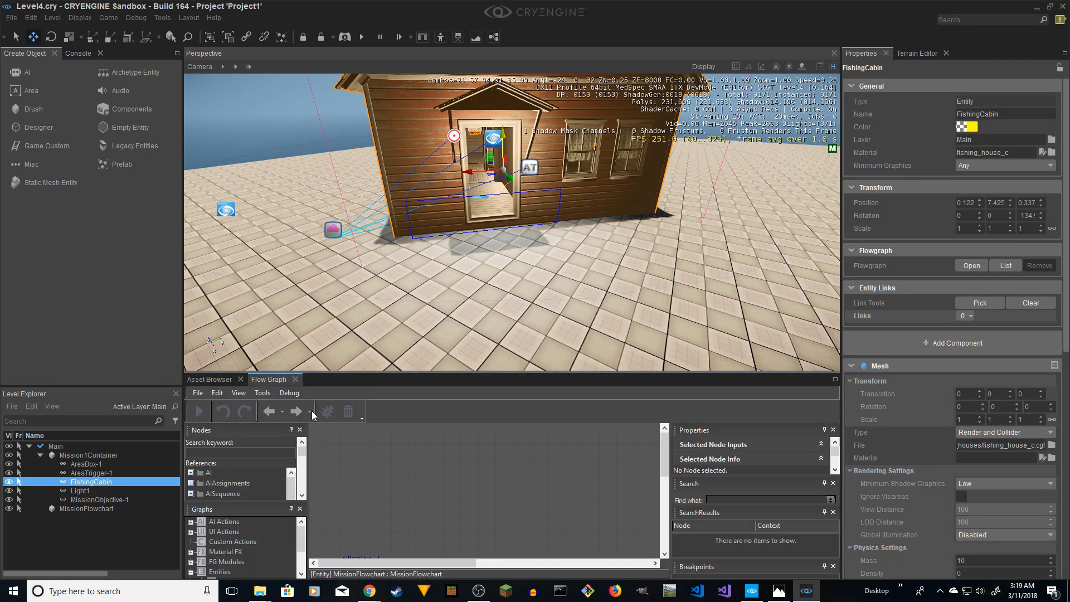
left_click(327, 412)
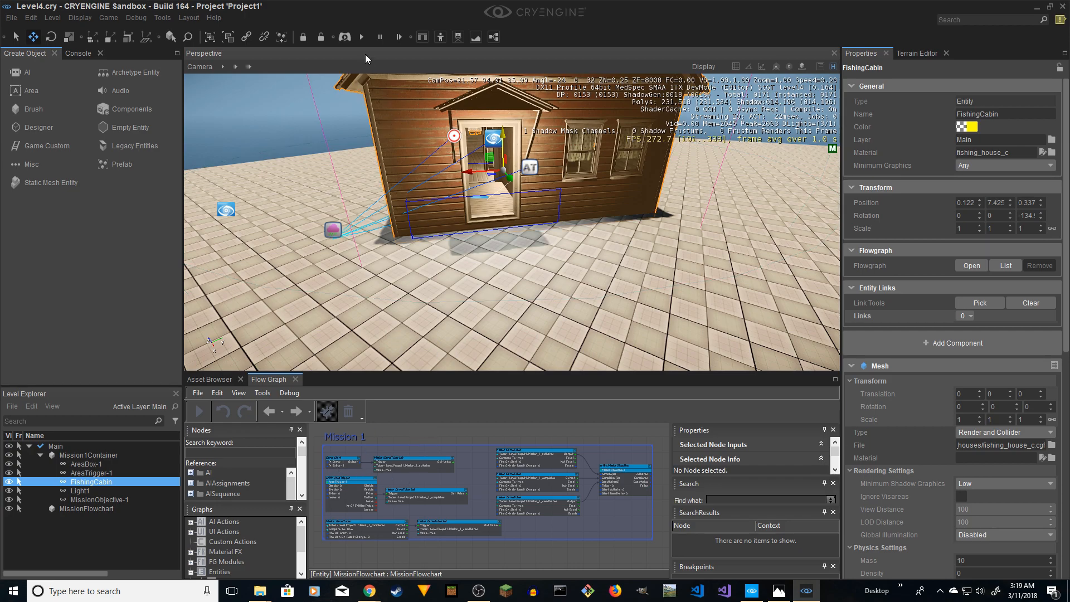
- Run the level in game mode several times to check the new mission notification and the activation flow at game start
left_click(346, 37)
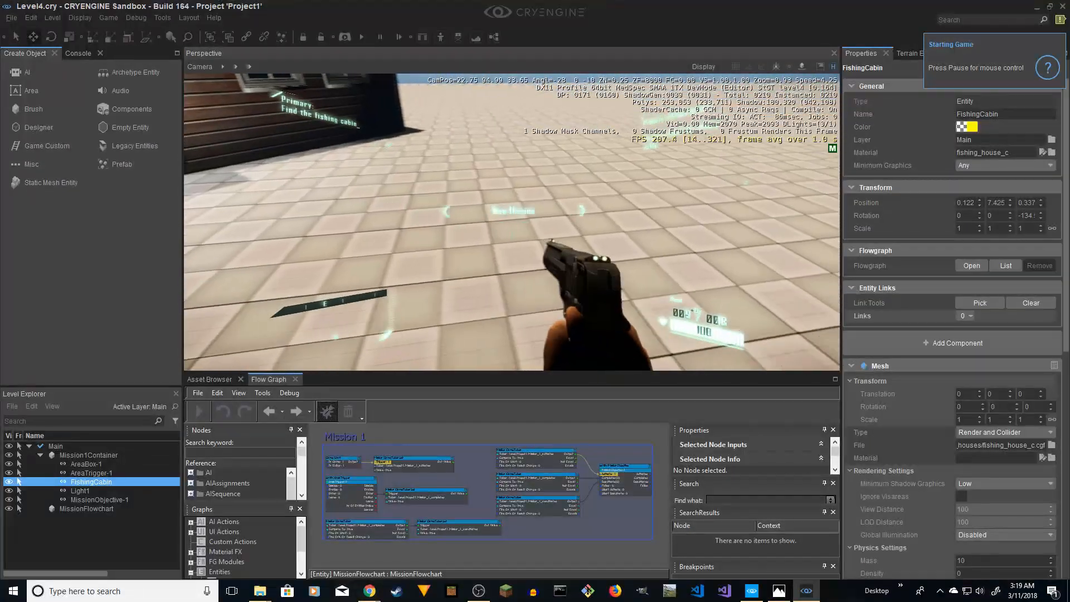
key("d")
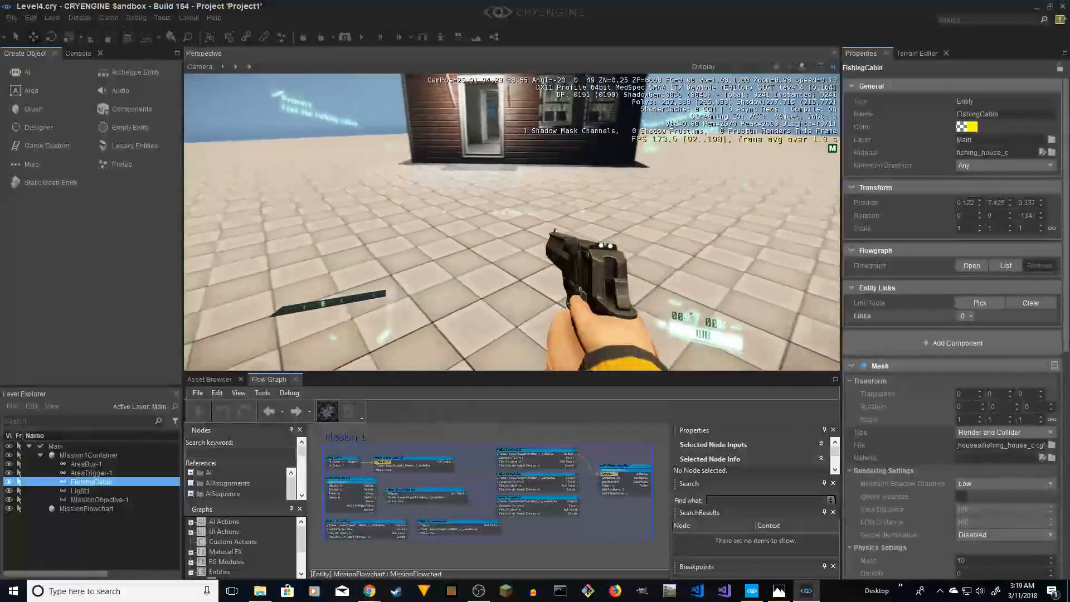
key("Escape")
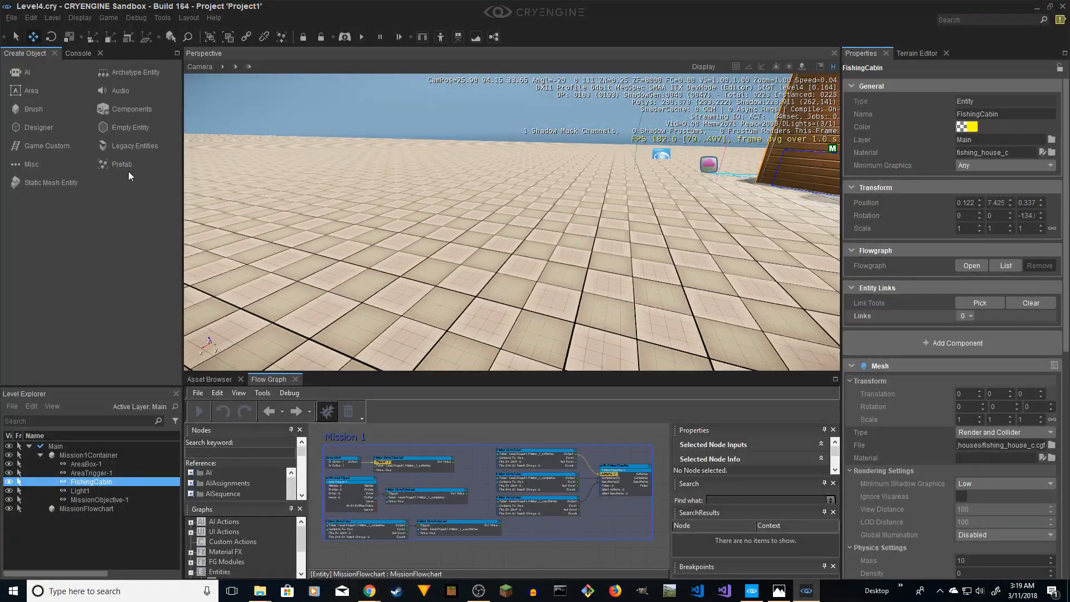
left_click(345, 37)
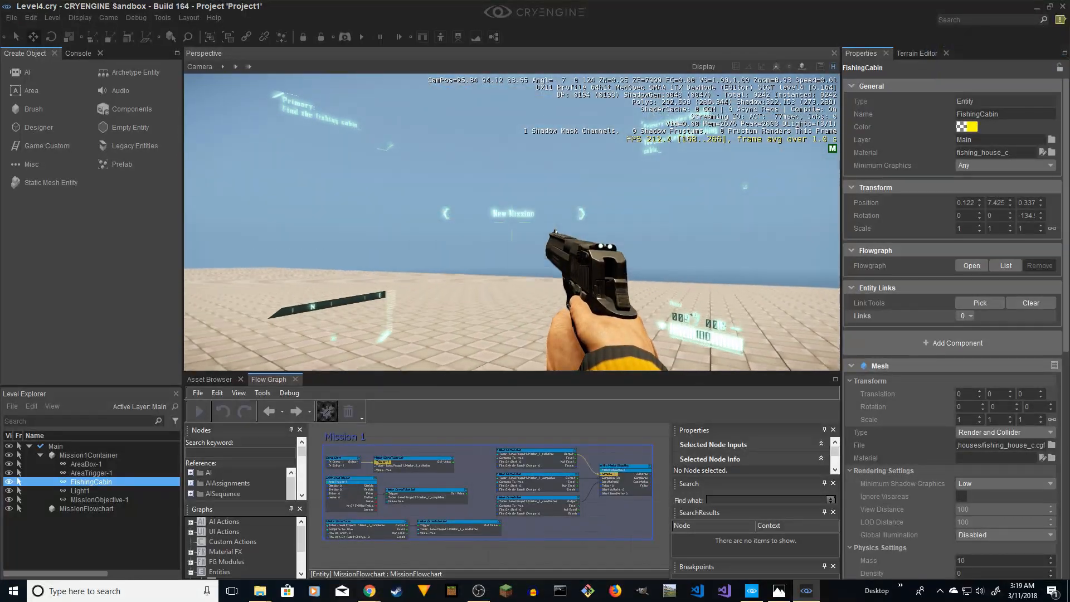
key("Escape")
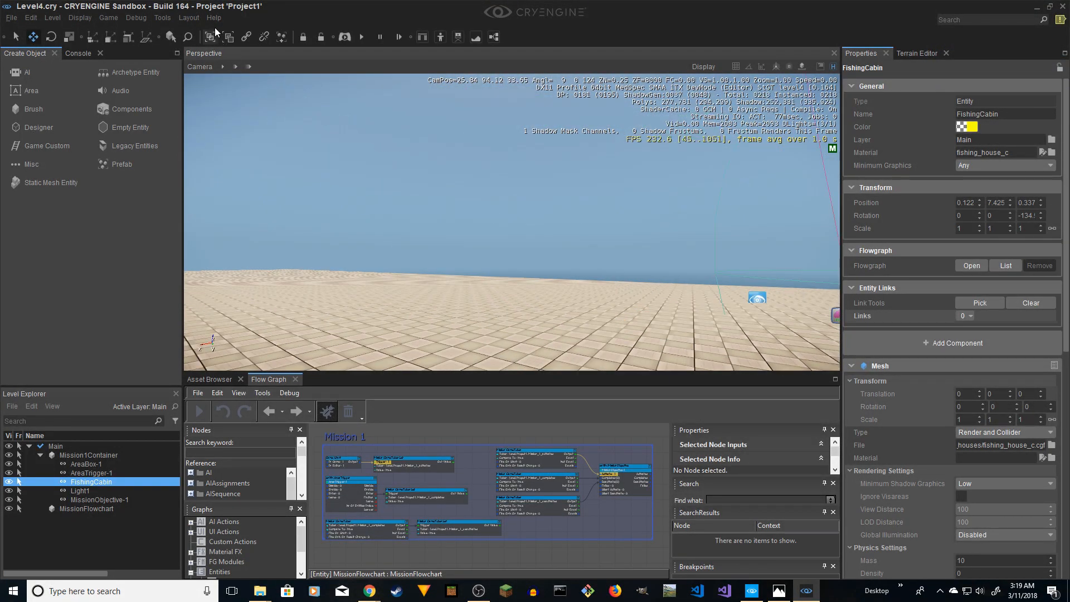
left_click(343, 35)
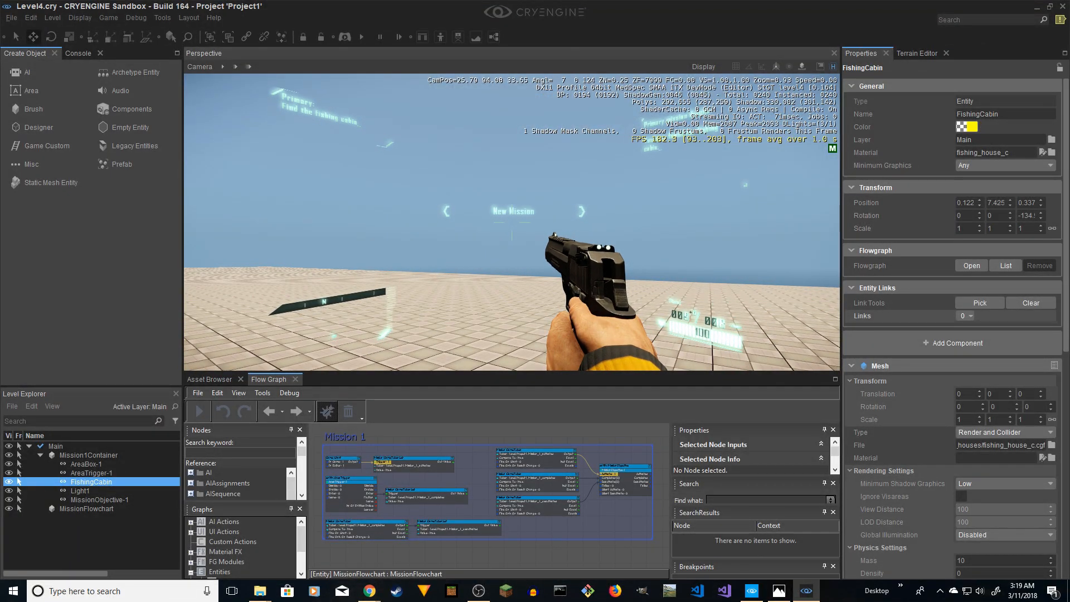
key("a")
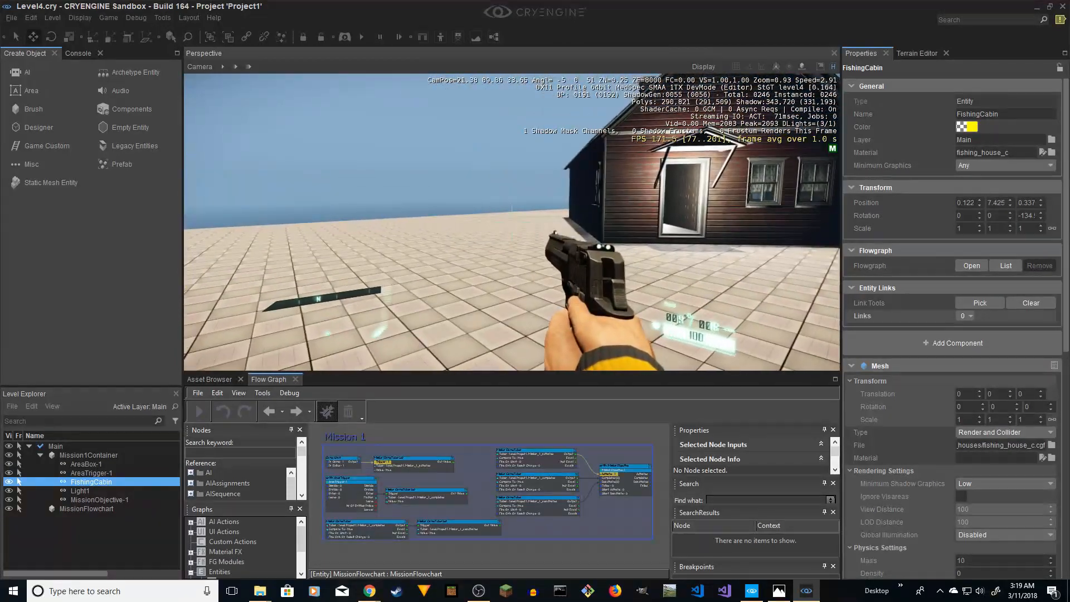
key("Escape")
- Play-test the level by walking in and out of the fishing cabin twice to check the mission's completion and deactivation flow
left_click(345, 37)
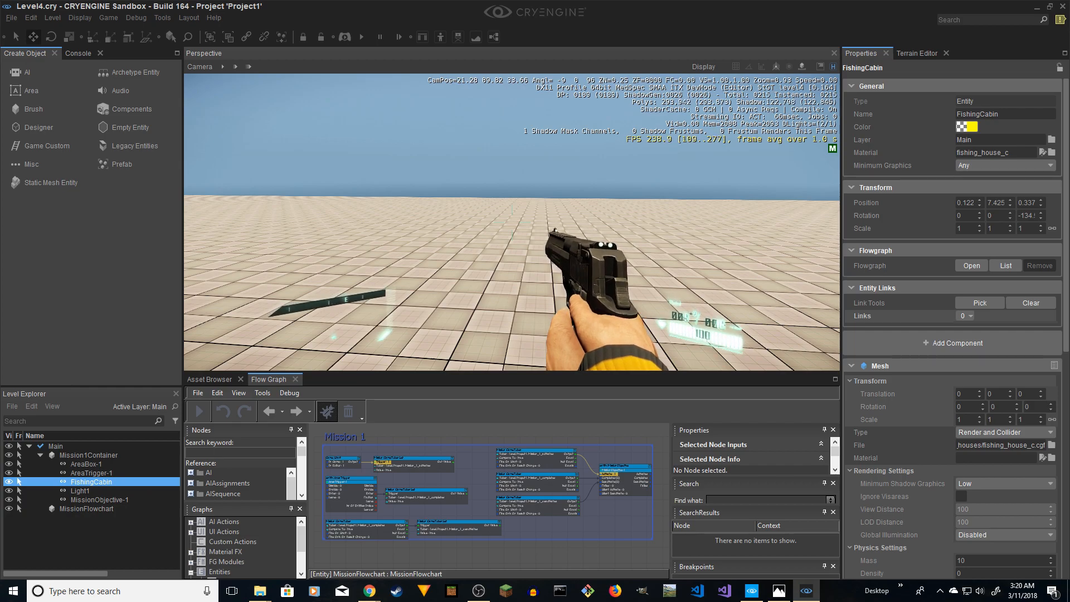
key("d")
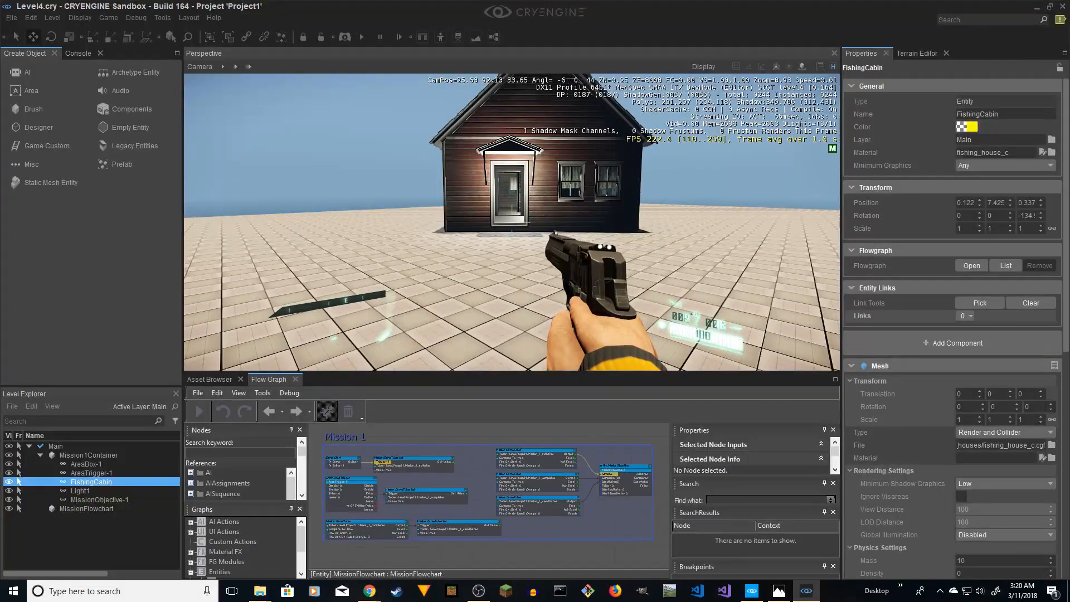
key("w")
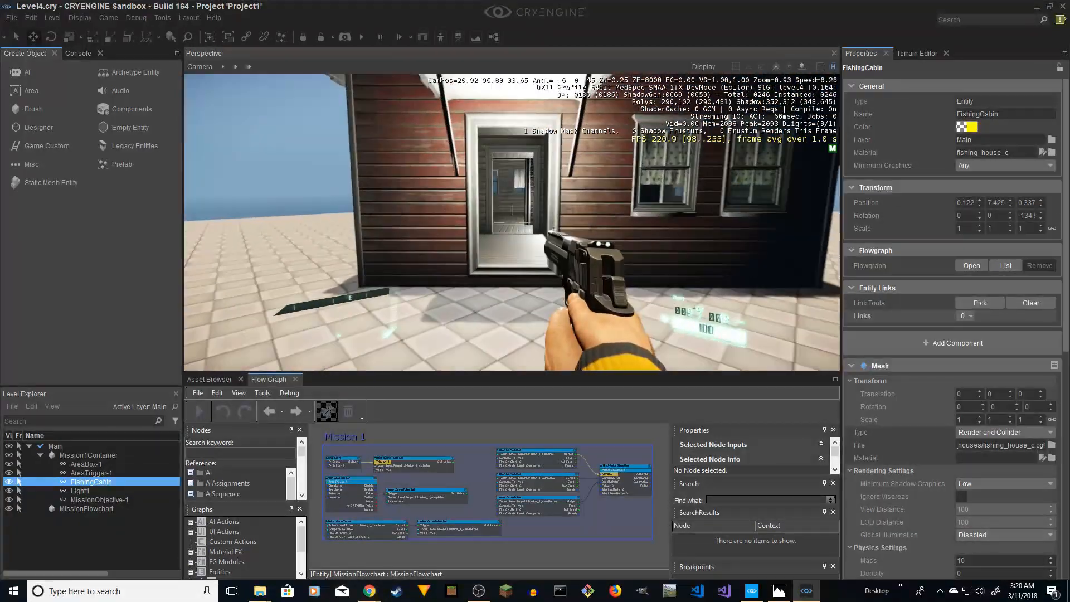
key("w")
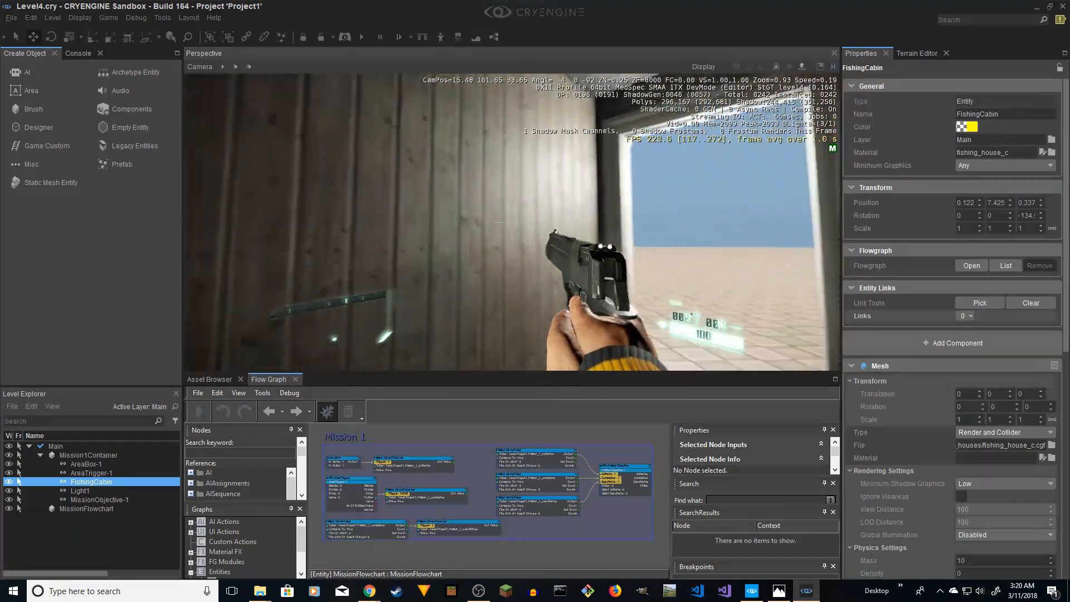
key("w")
key("w")
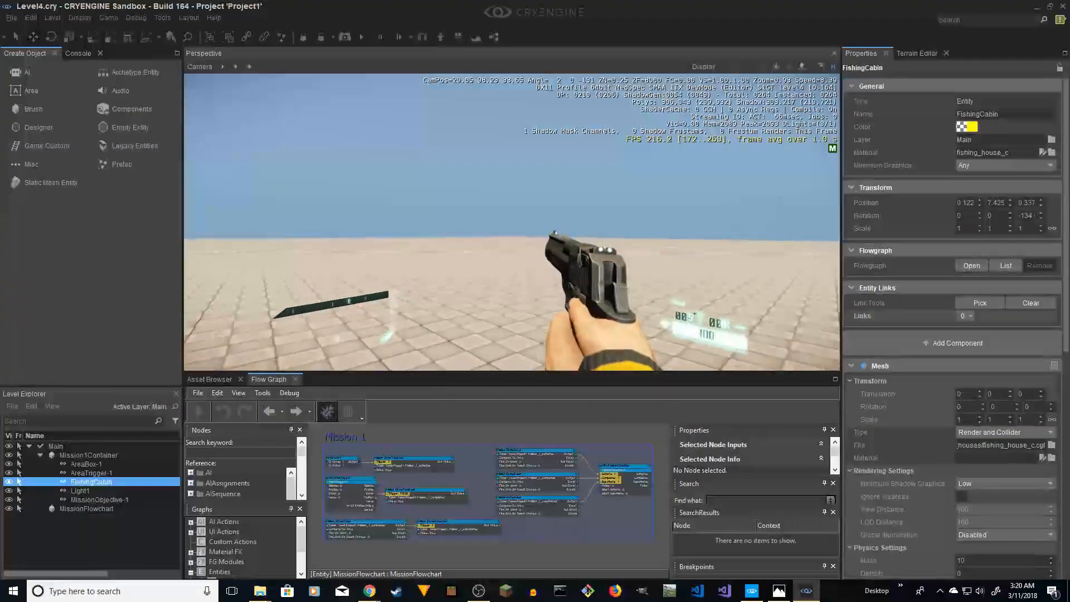
key("d")
key("s")
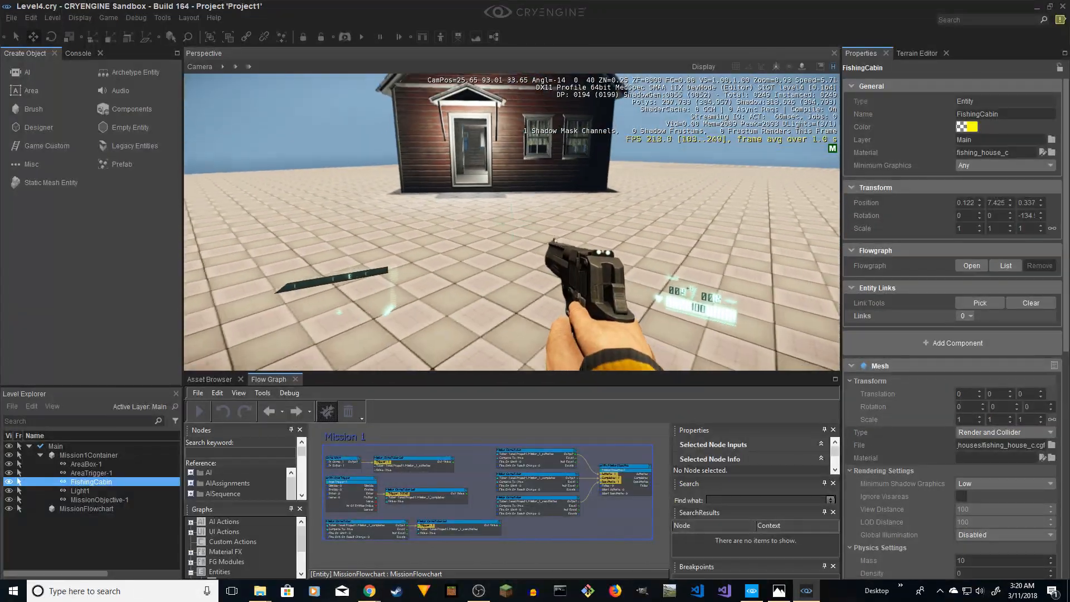
key("w")
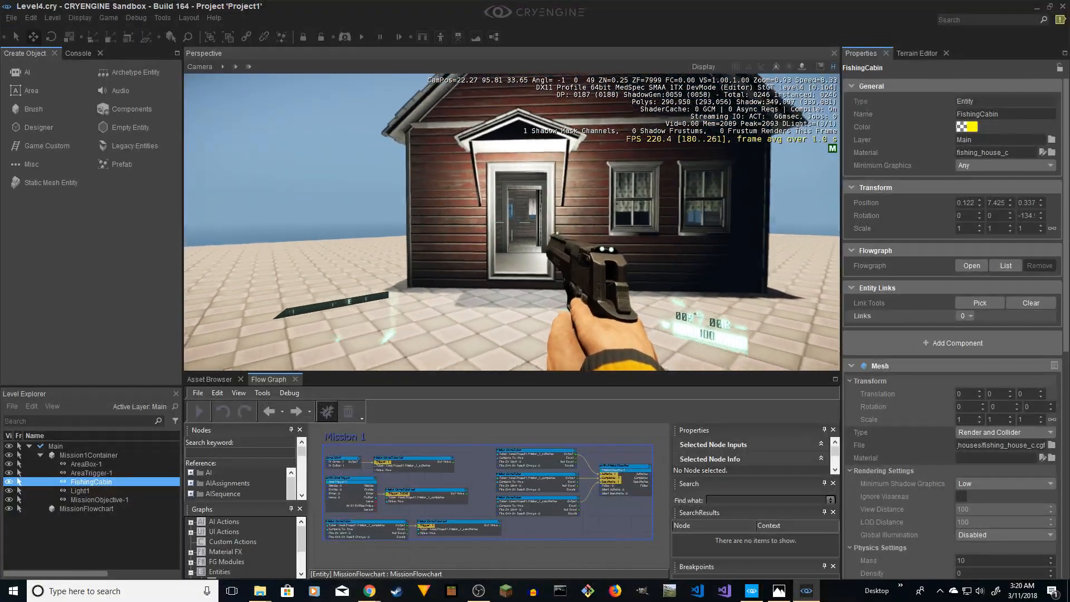
key("w")
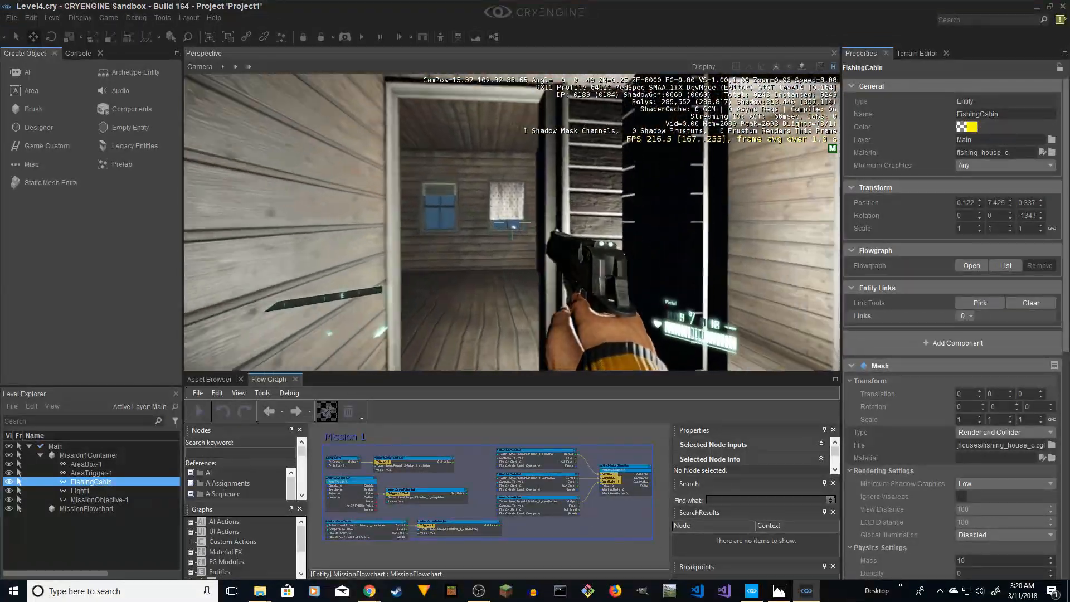
key("w")
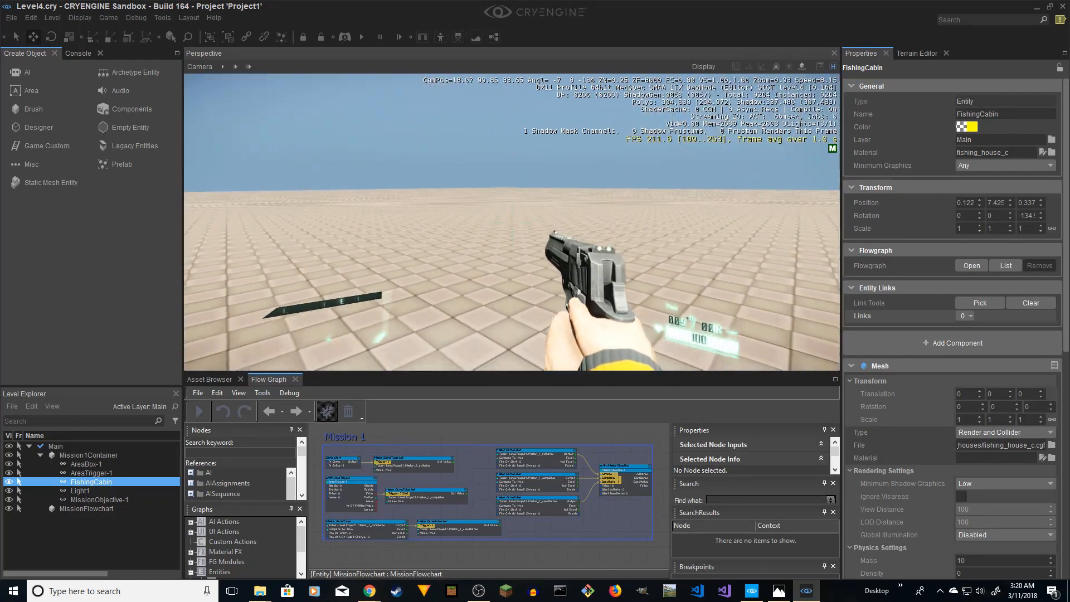
- End the play-test, then undock the Flow Graph into its own maximized window with the Mission 1 nodes in view
key("w")
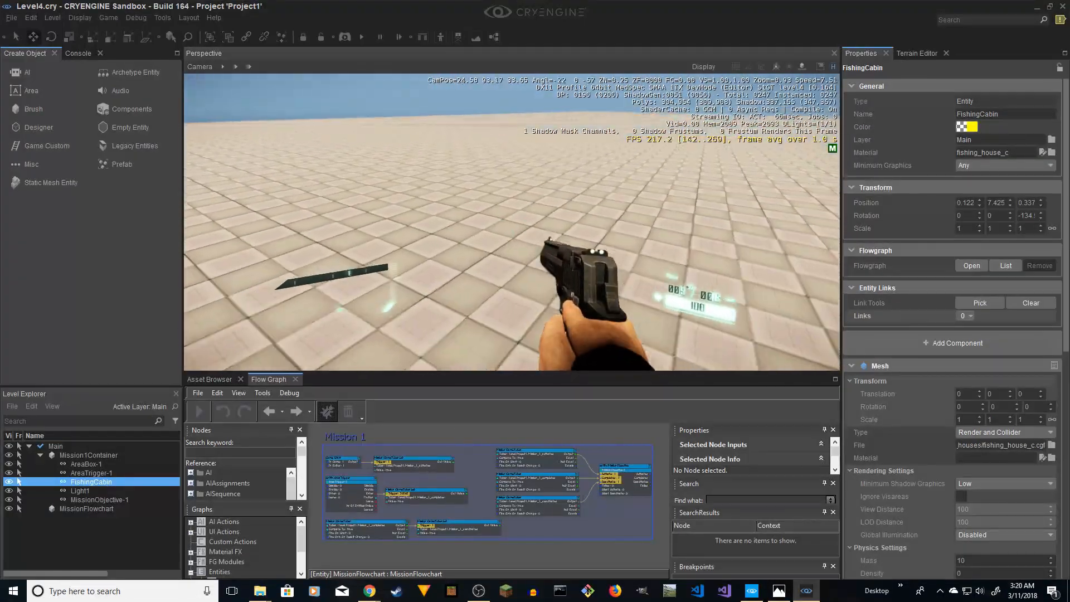
key("Escape")
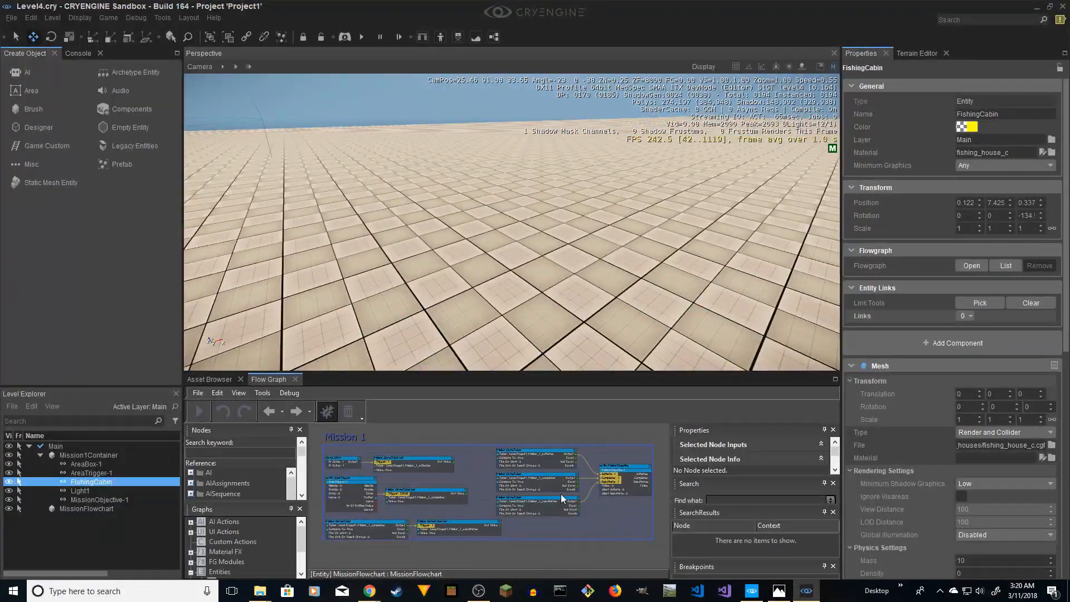
left_click_drag(269, 380, 524, 190)
double_click(584, 192)
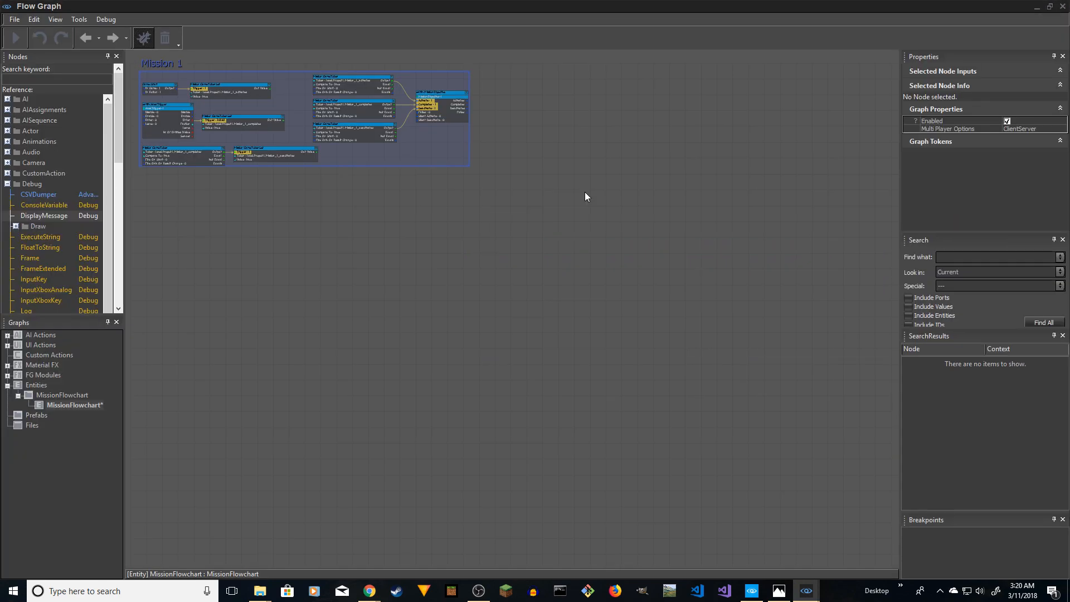
right_click_drag(339, 197, 477, 391)
scroll(476, 353, "up", 4)
scroll(473, 357, "up", 5)
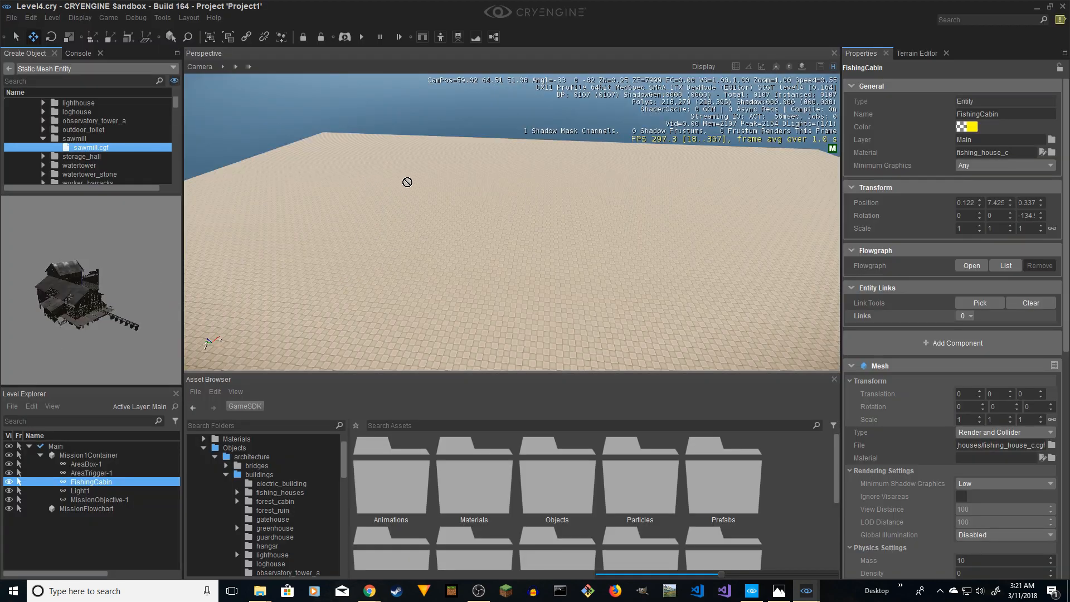
- Collapse the Mission1Container group and place the sawmill.cgf static mesh on open ground in the Main layer
right_click_drag(373, 235, 362, 234)
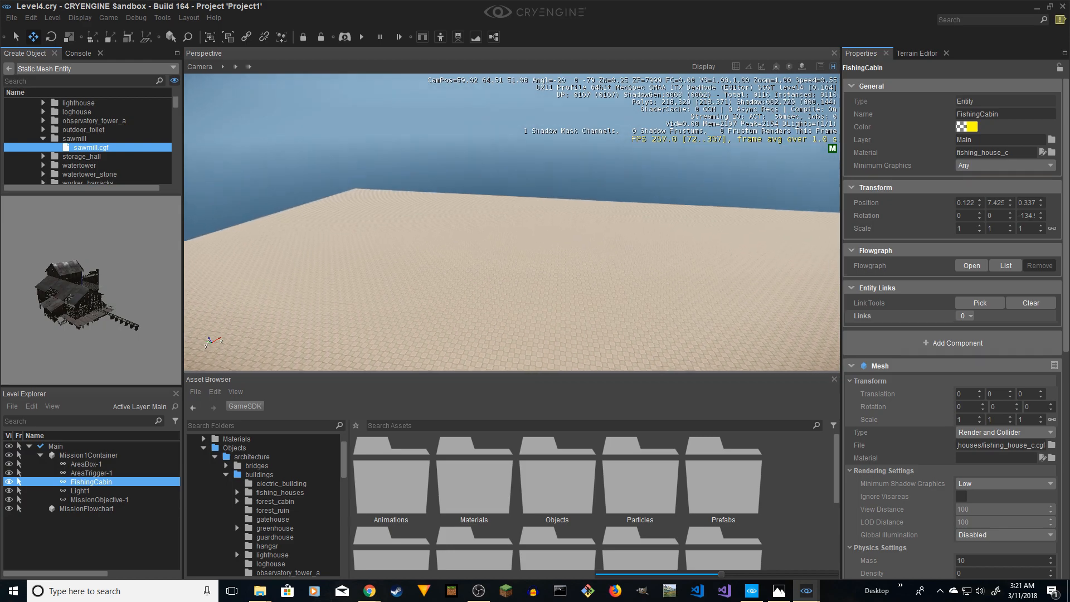
left_click(40, 454)
left_click(64, 447)
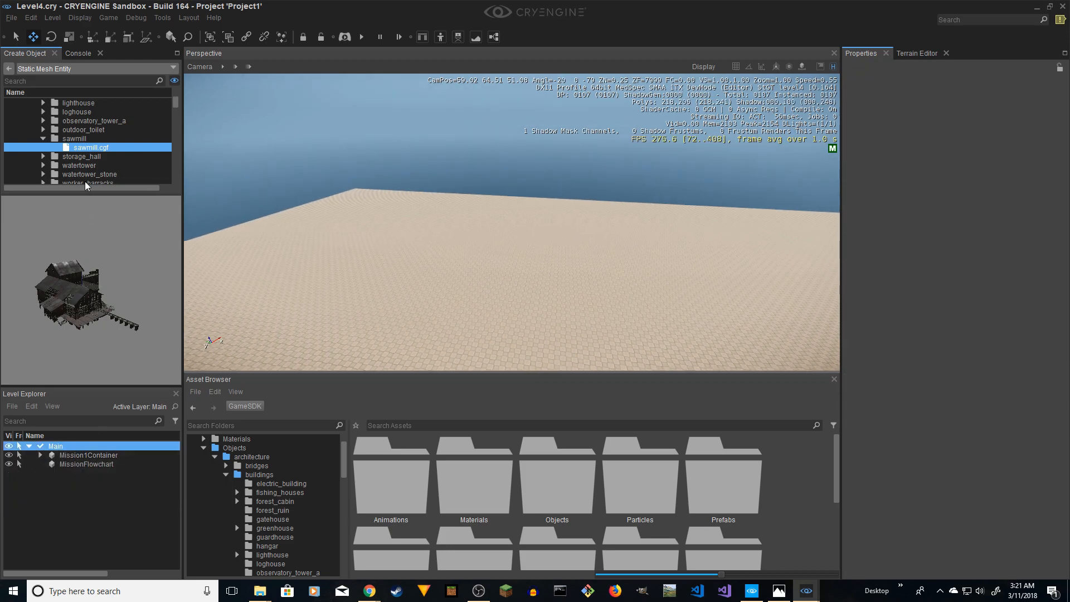
left_click_drag(78, 149, 440, 211)
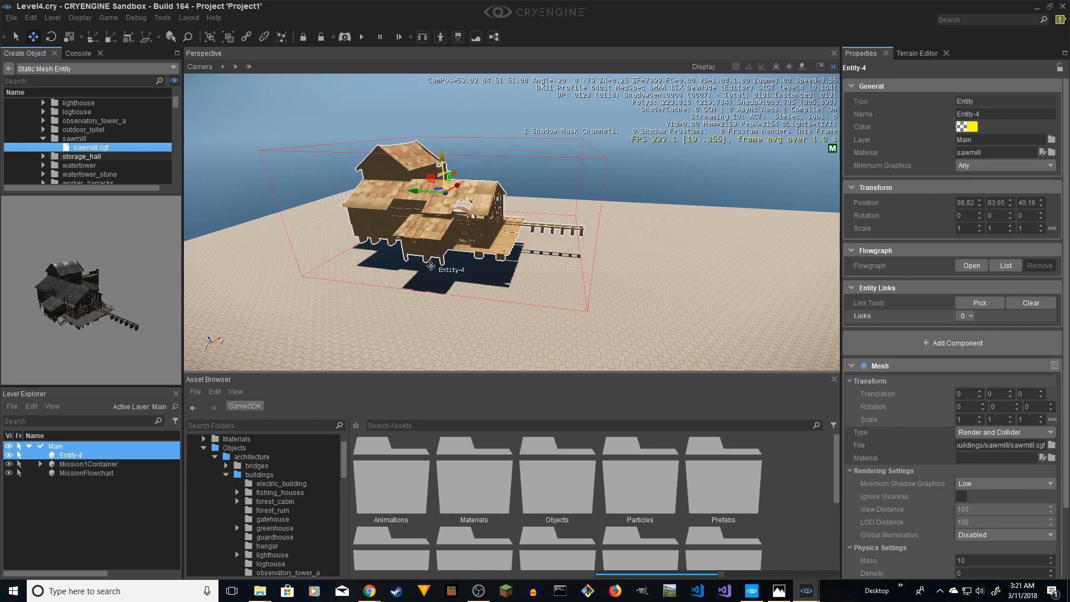
- Lower the sawmill along its vertical axis to a height of 36.32 so it rests on the ground
key("a")
right_click_drag(346, 317, 390, 310)
key("w")
key("d")
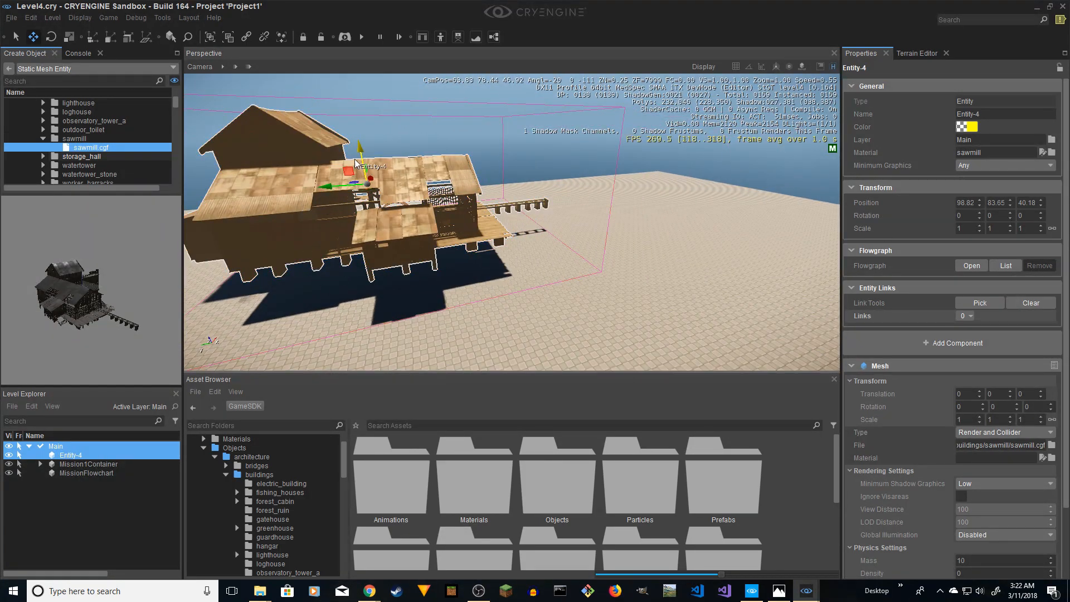
left_click_drag(361, 155, 362, 173)
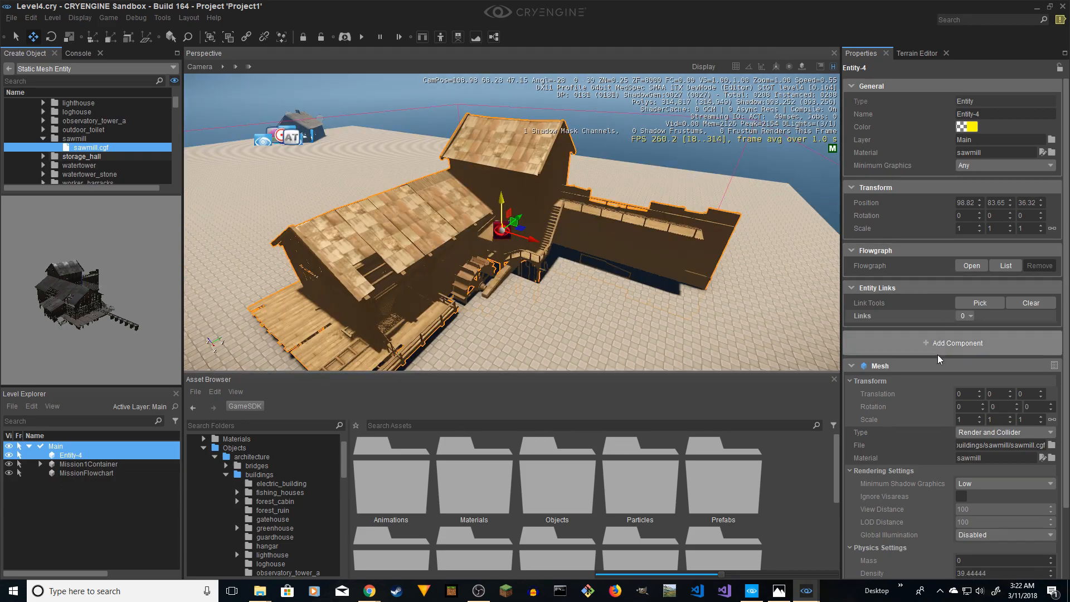
- Add a Point Light component to the sawmill entity and set its Rigidbody type to Static
left_click(943, 346)
left_click(998, 298)
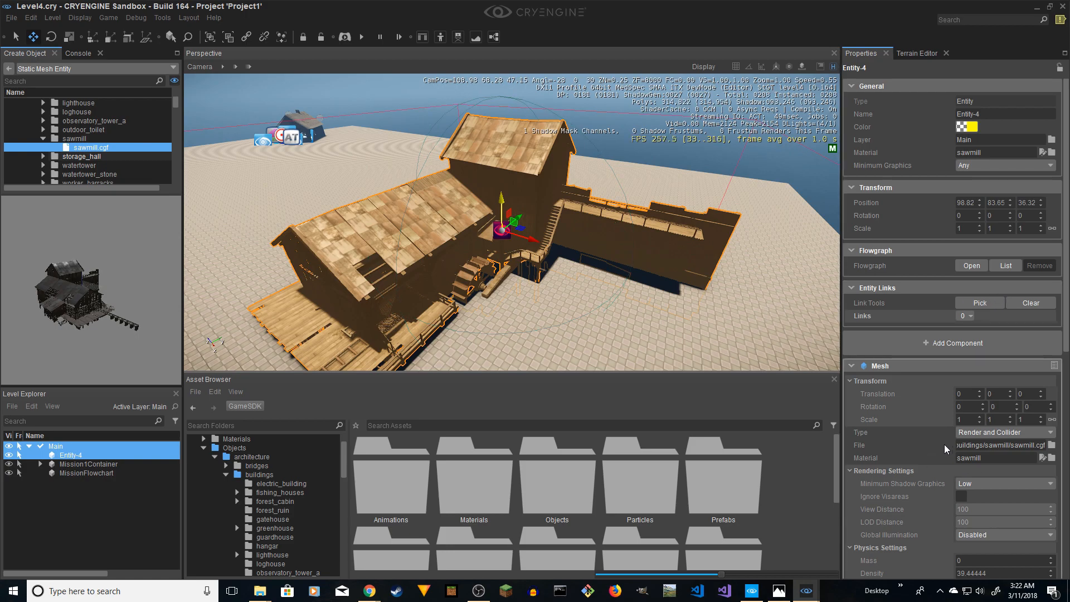
scroll(946, 449, "down", 3)
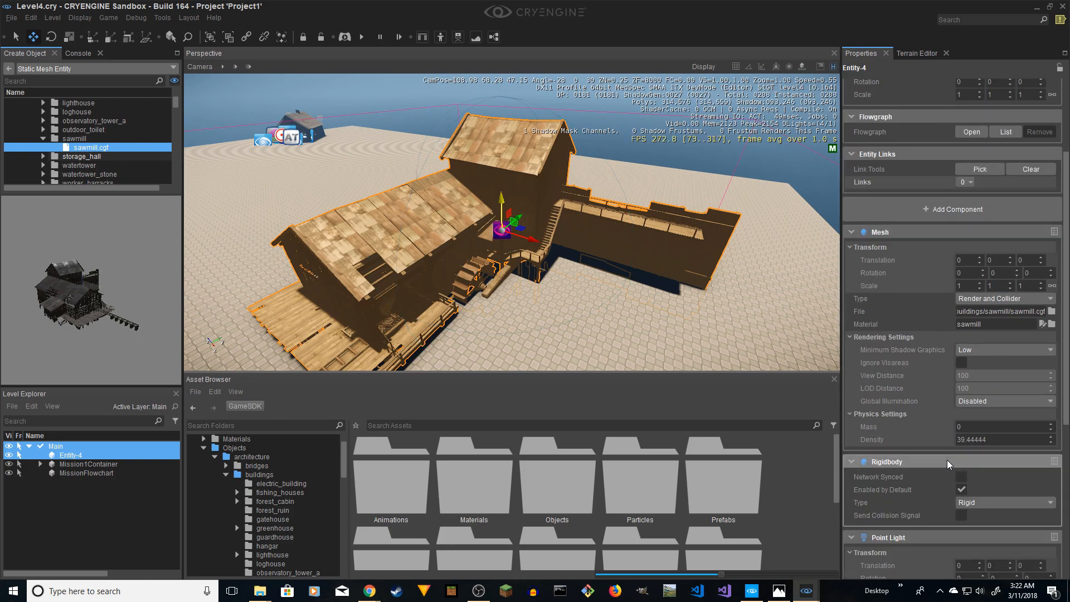
scroll(946, 466, "down", 6)
scroll(946, 418, "down", 3)
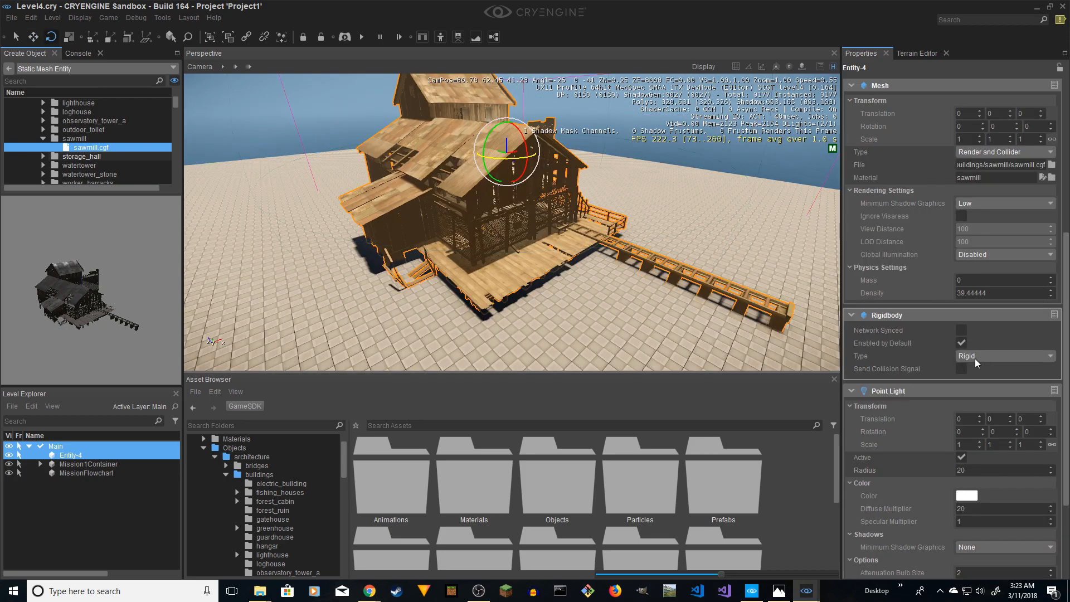
left_click(993, 358)
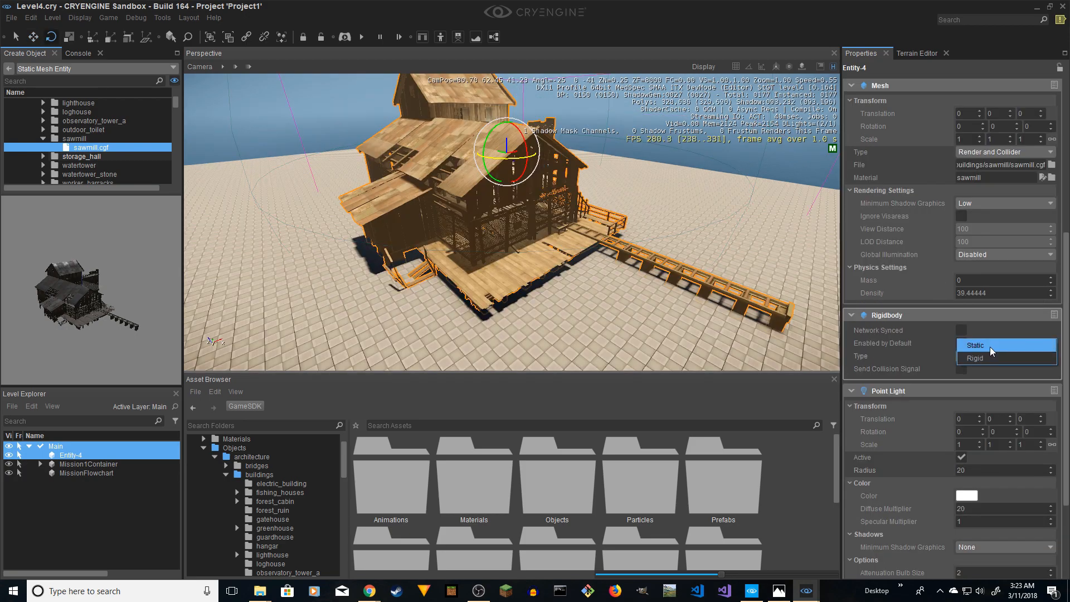
left_click(977, 345)
- Play-test the level beside the sawmill, walking and jumping onto its deck to check the building's collision
key("s")
mouse_move(467, 313)
right_mouse_down()
mouse_move(580, 267)
mouse_move(466, 313)
right_mouse_up()
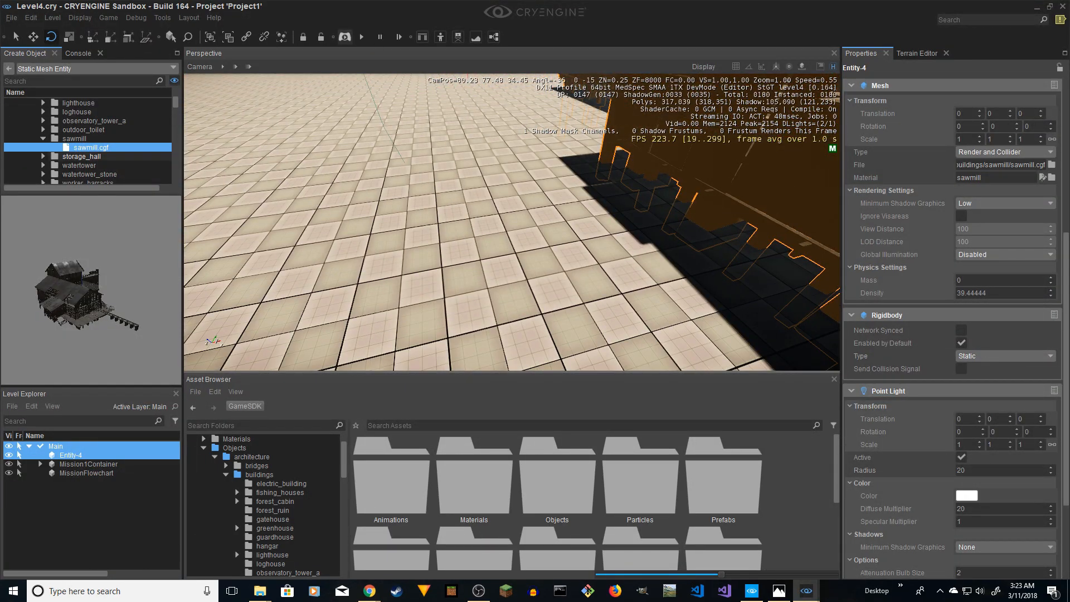
key("ctrl+g")
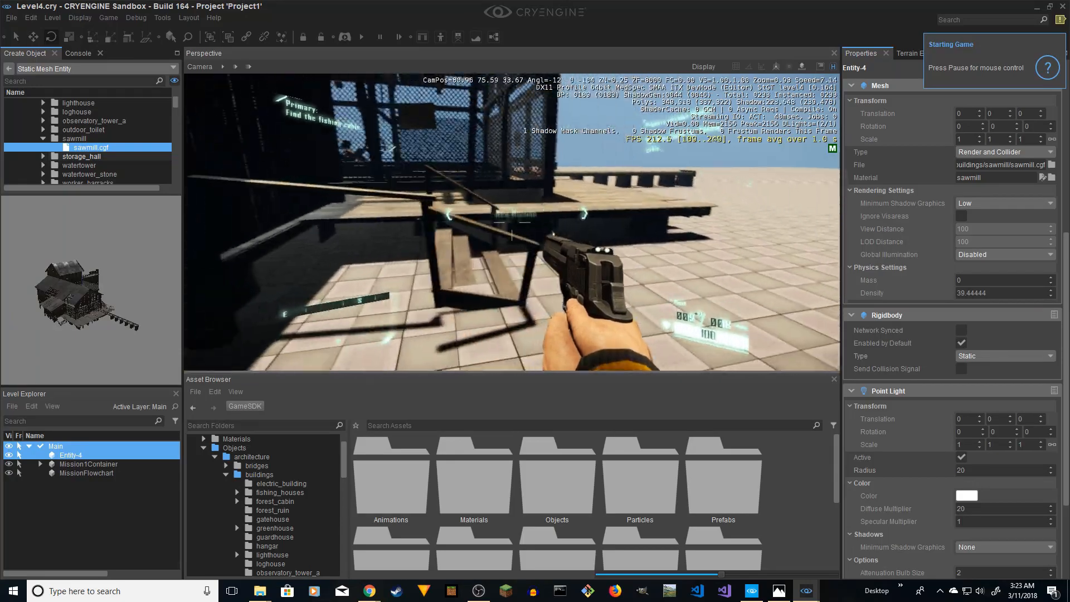
key("w")
key("space")
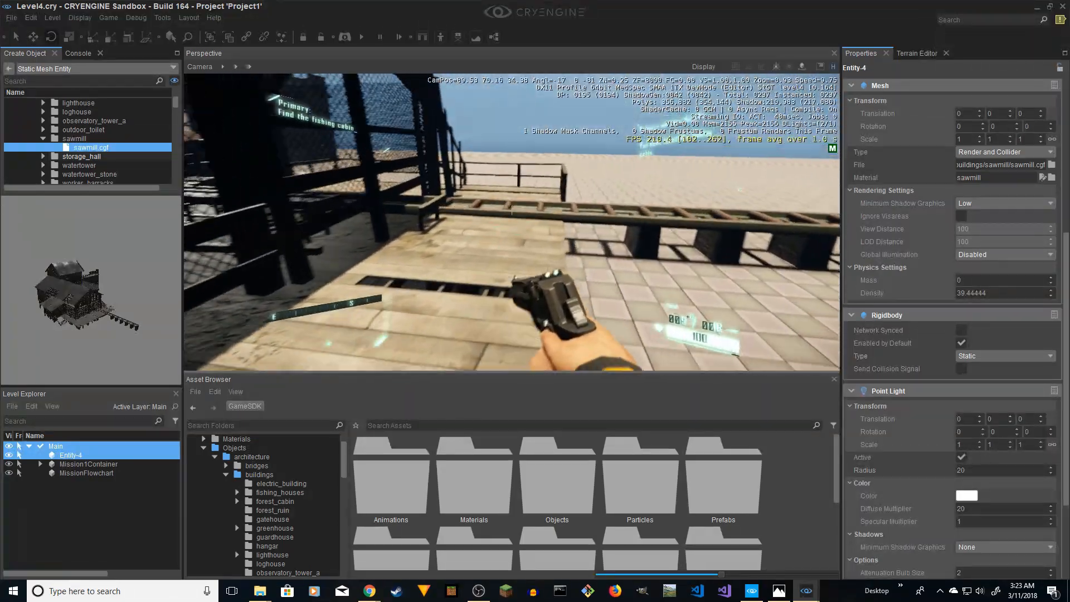
key("w")
key("space")
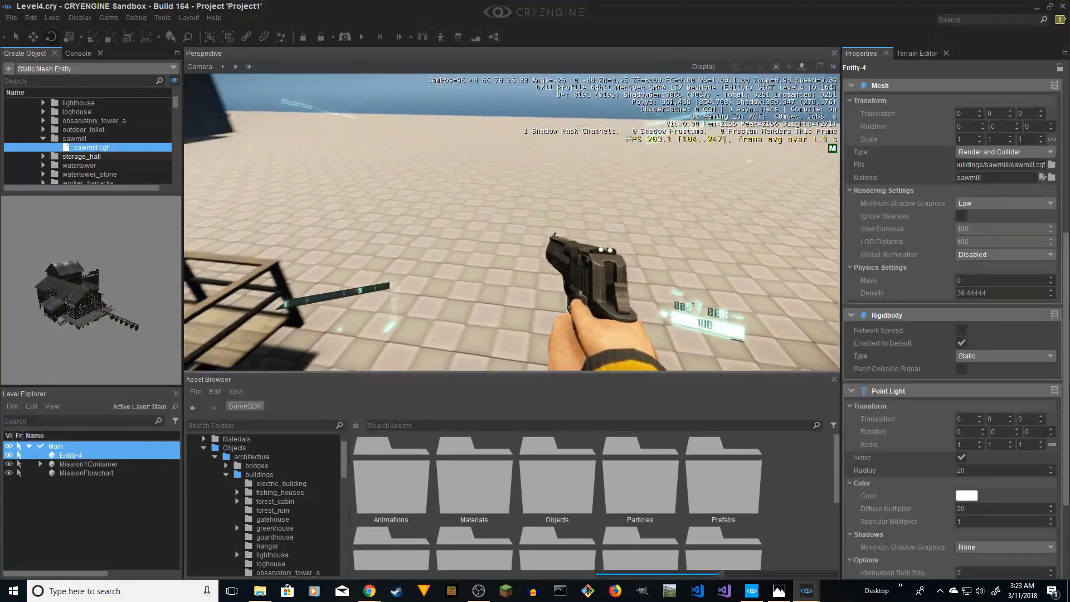
- Walk around the sawmill in game mode to inspect the building and its walkways, and return to the editor
key("s")
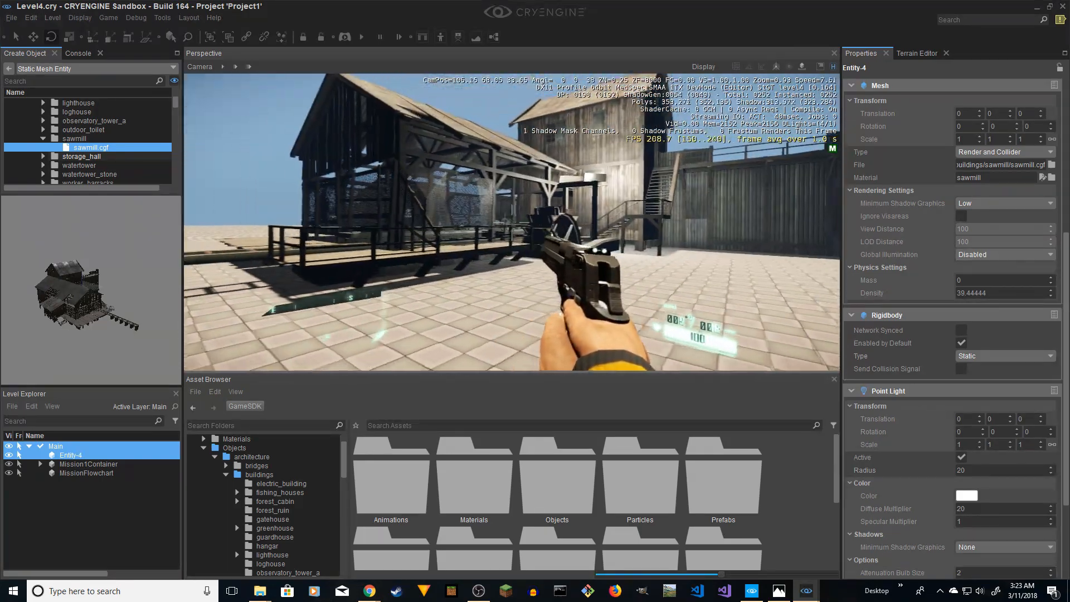
key("a")
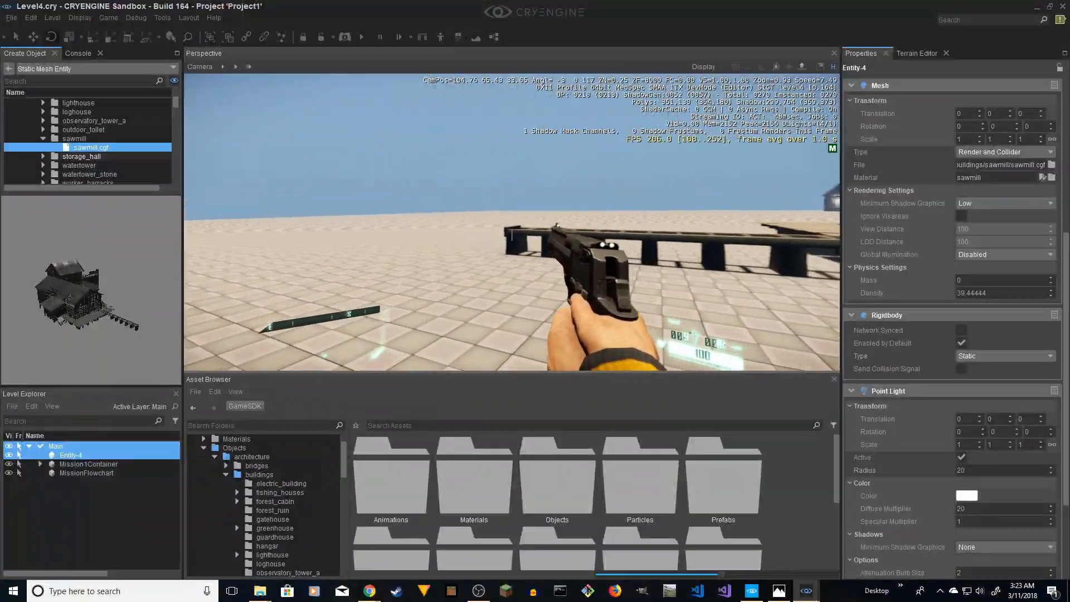
key("w")
key("a")
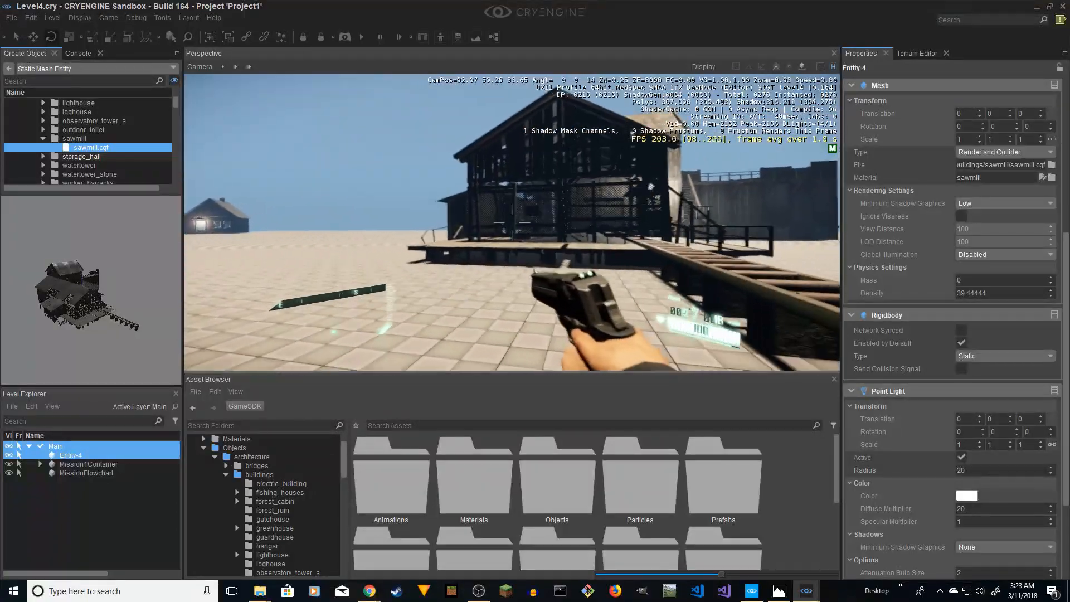
key("w")
key("s")
key("Escape")
- Rename the sawmill entity Entity-4 as SawMill
right_click_drag(827, 214, 825, 279)
key("s")
key("w")
key("s")
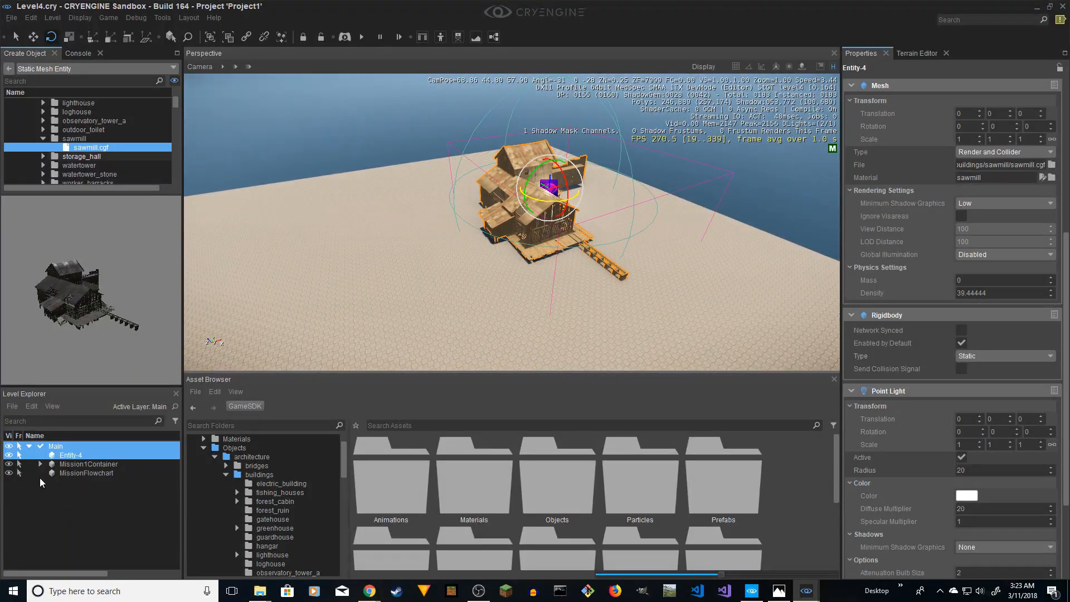
left_click(70, 456)
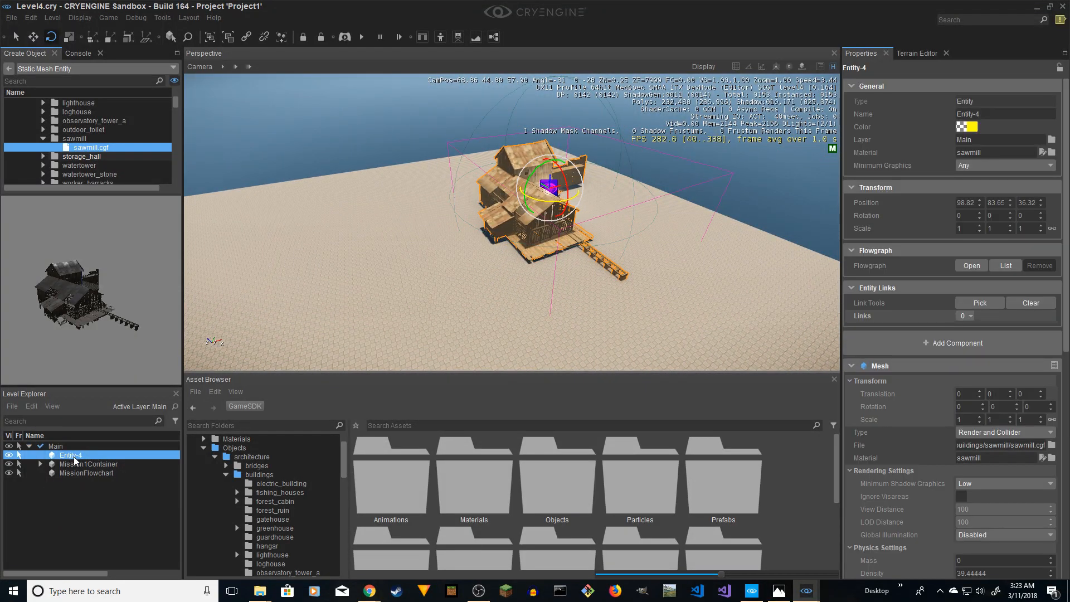
left_click(75, 458)
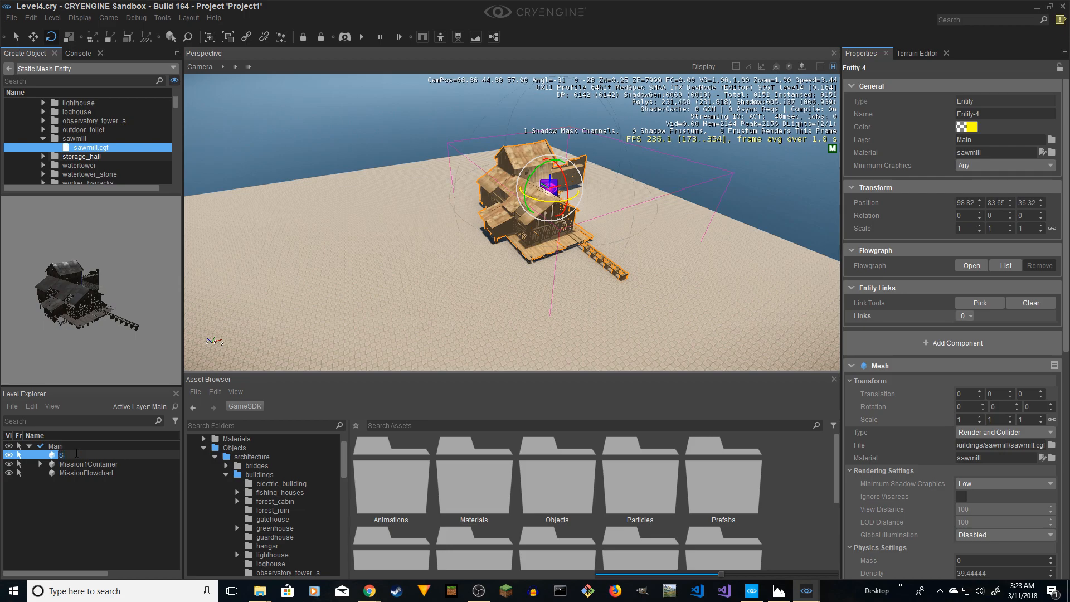
key("Return")
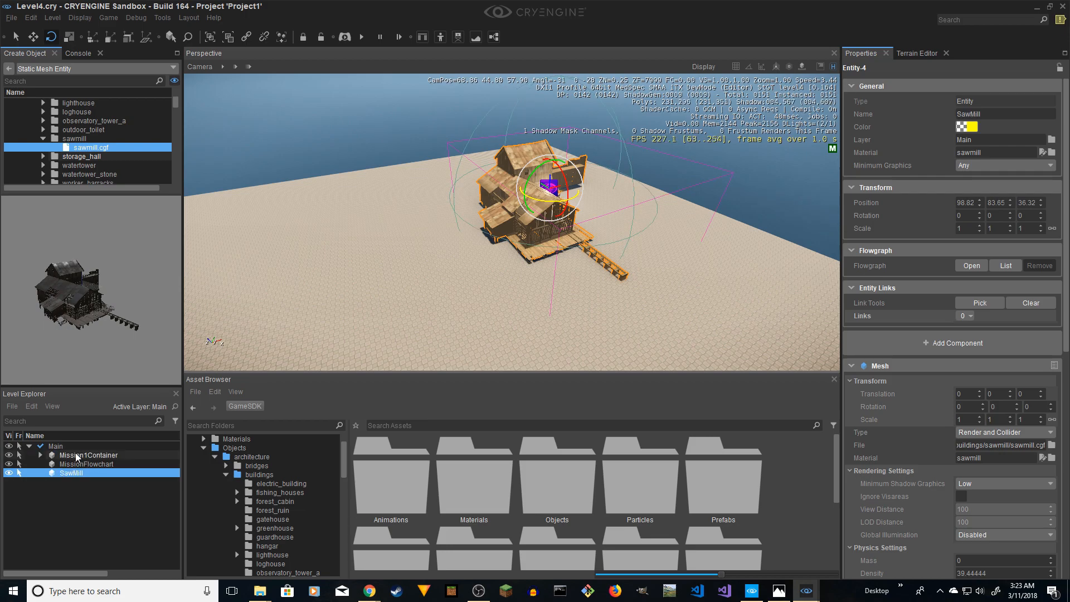
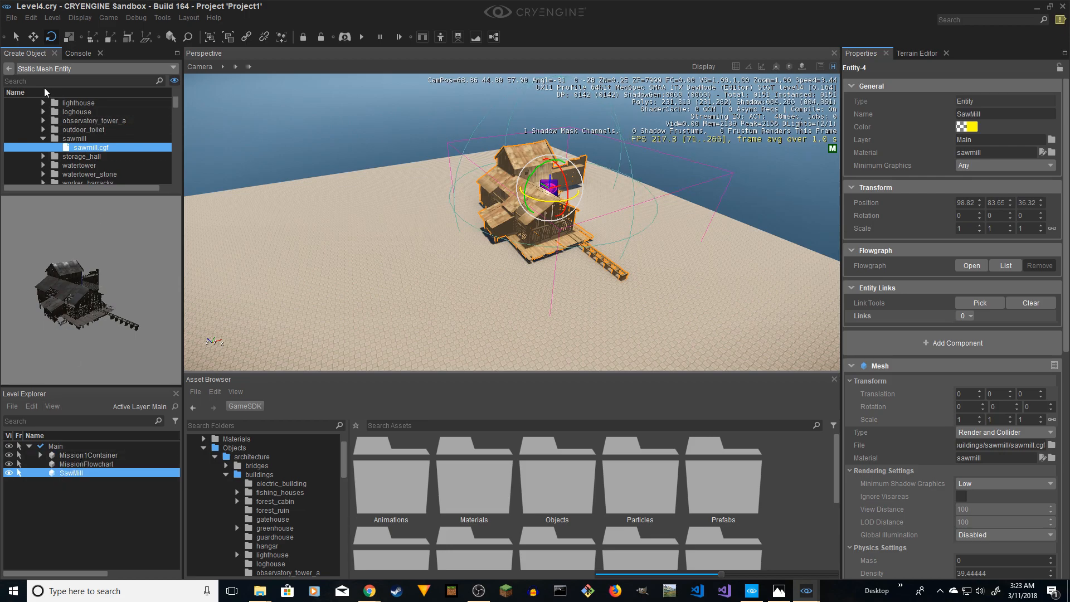
- Place an EntityContainerObject from the legacy container entities on the ground in front of the sawmill
left_click(9, 68)
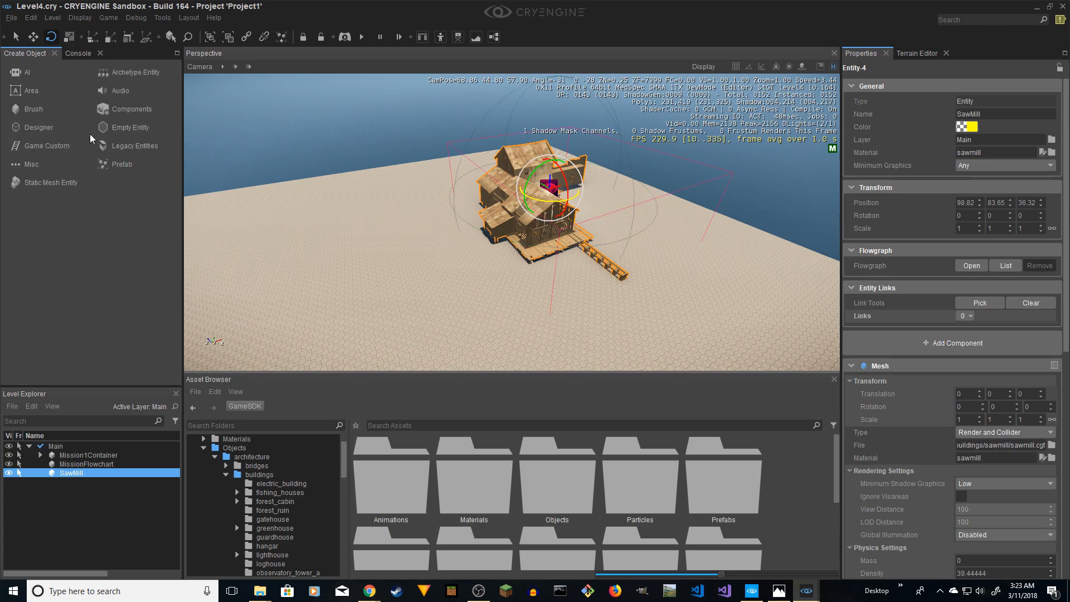
left_click(129, 145)
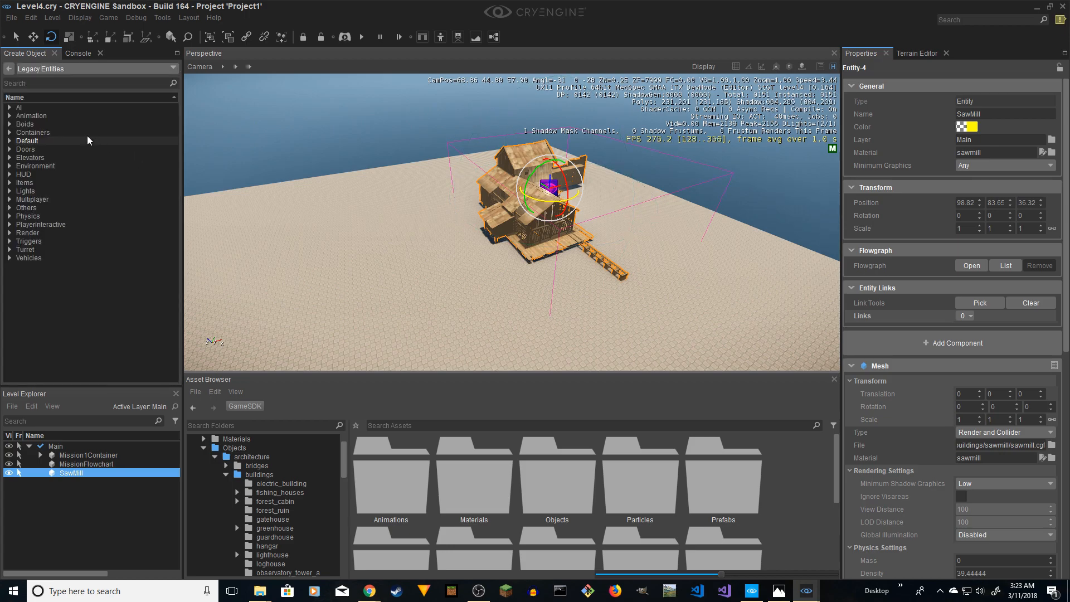
left_click(10, 133)
left_click_drag(76, 144, 50, 332)
left_click_drag(68, 510, 565, 274)
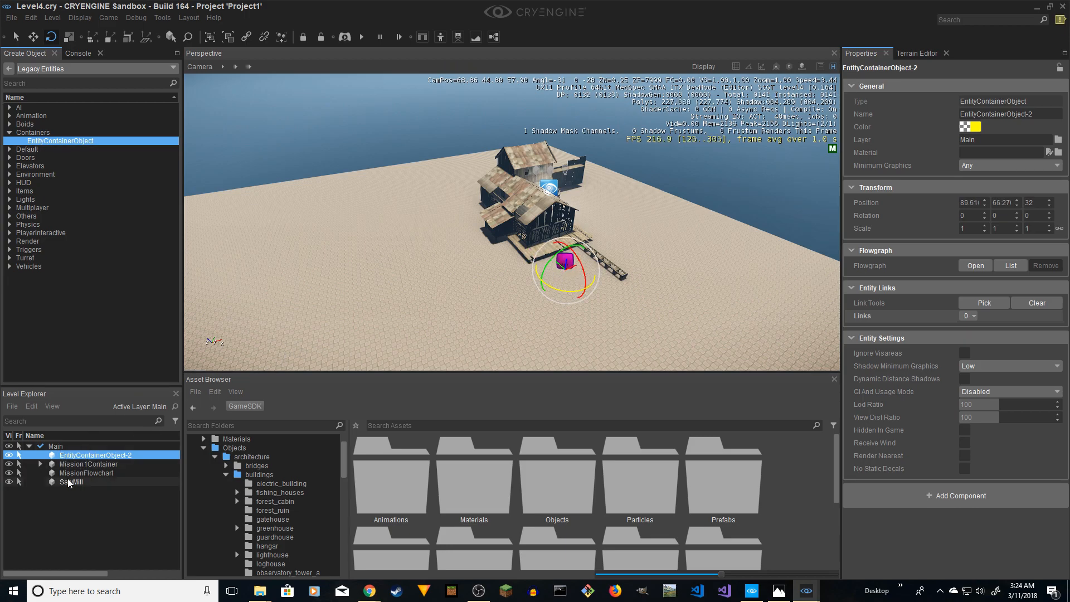
- Put SawMill inside the new entity container and rename the container as Mission2Container
left_click_drag(71, 482, 50, 458)
left_click(78, 457)
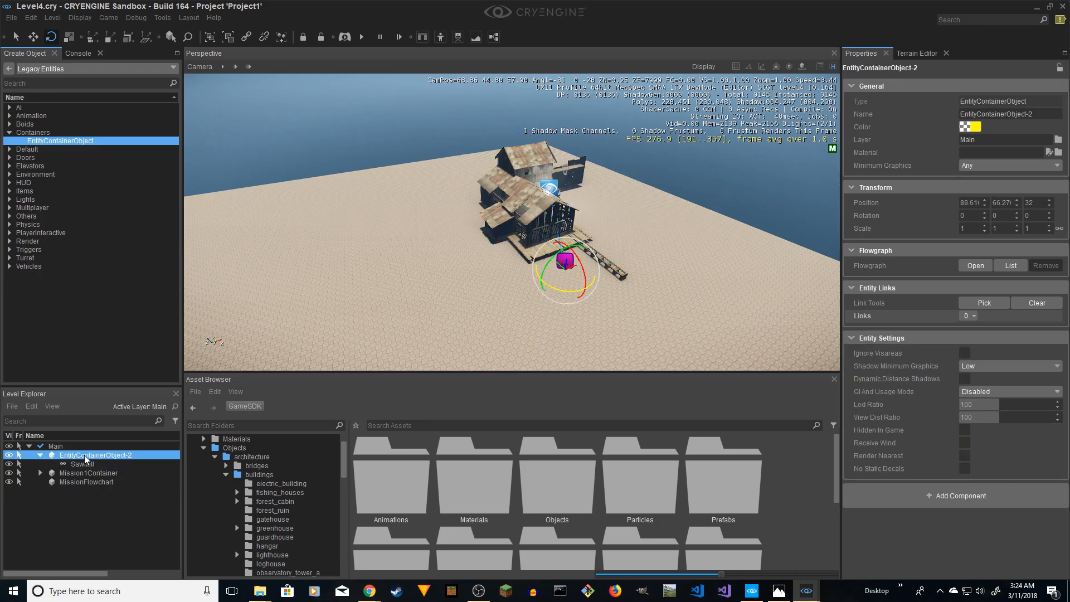
left_click(85, 458)
type("Mission2Container")
key("Return")
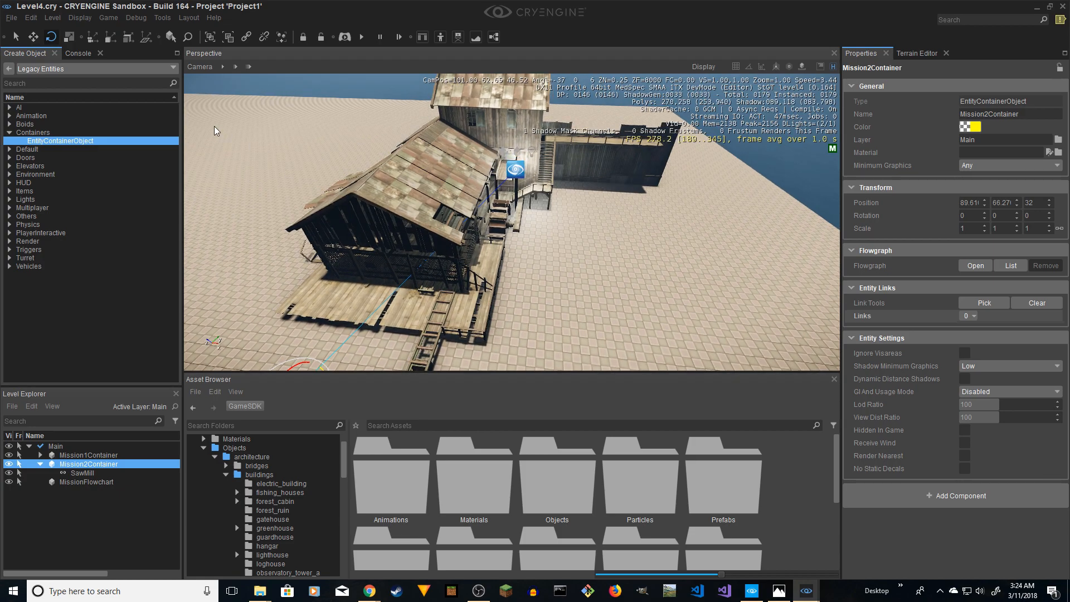
- Place a legacy AI Human character on the open ground beside the sawmill and adjust its height
left_click(10, 109)
left_click(21, 132)
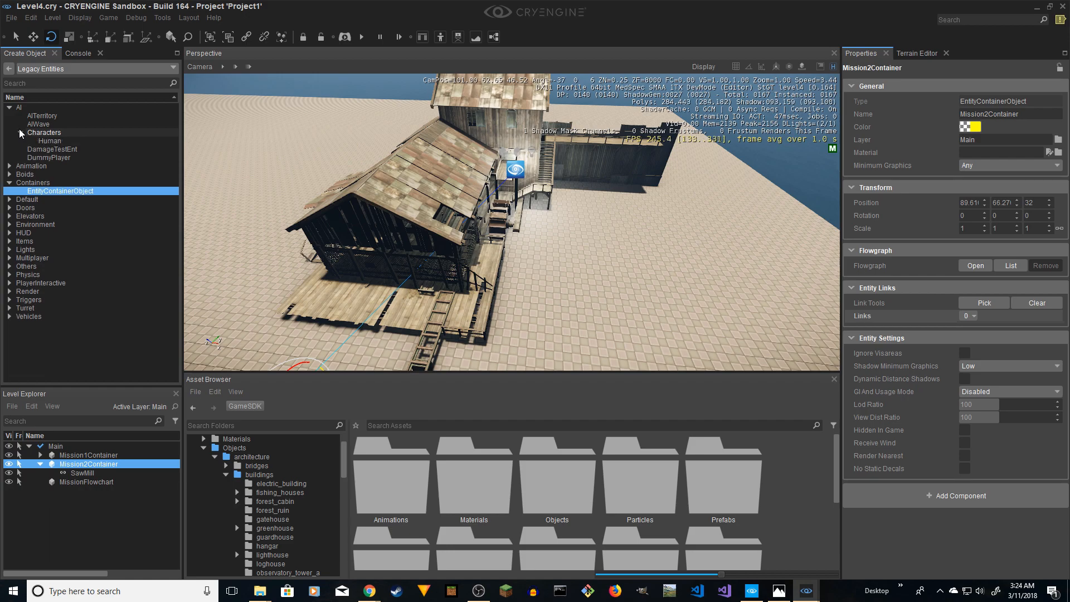
left_click(49, 141)
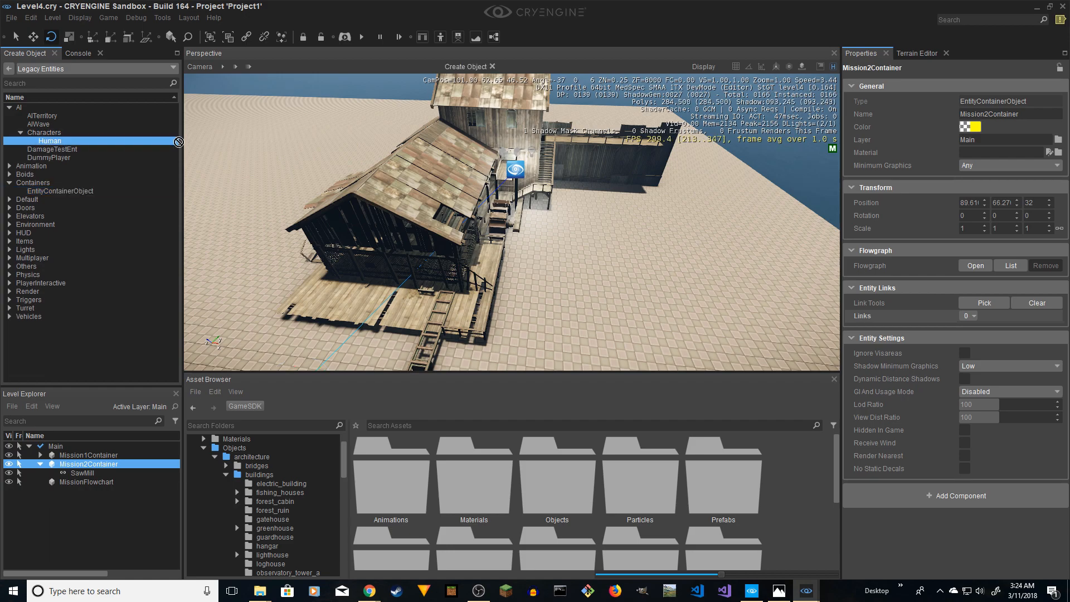
left_click(584, 211)
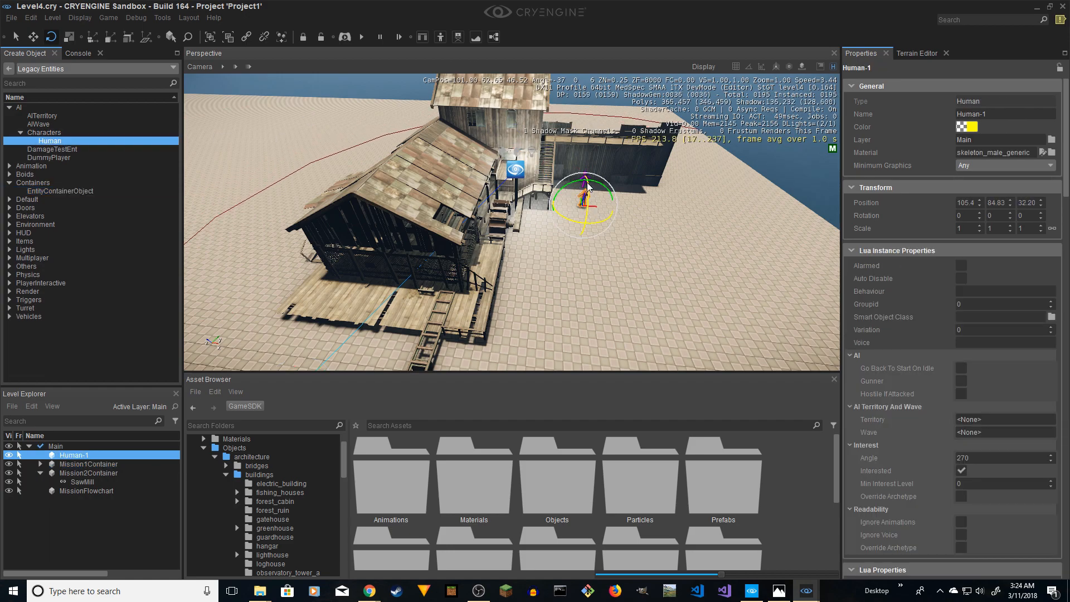
key("1")
left_click_drag(588, 192, 588, 174)
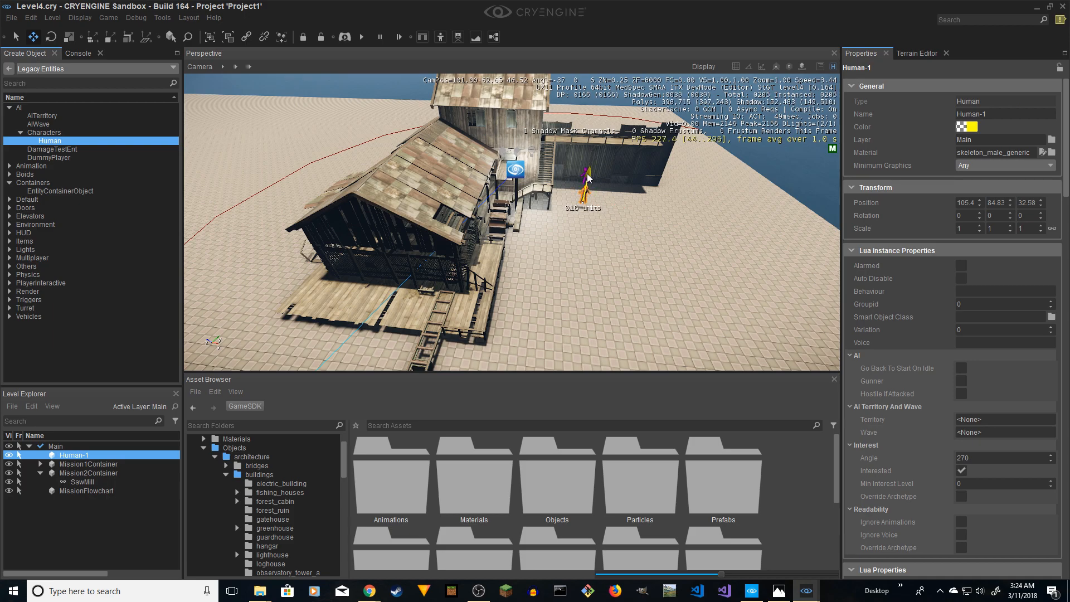
key("z")
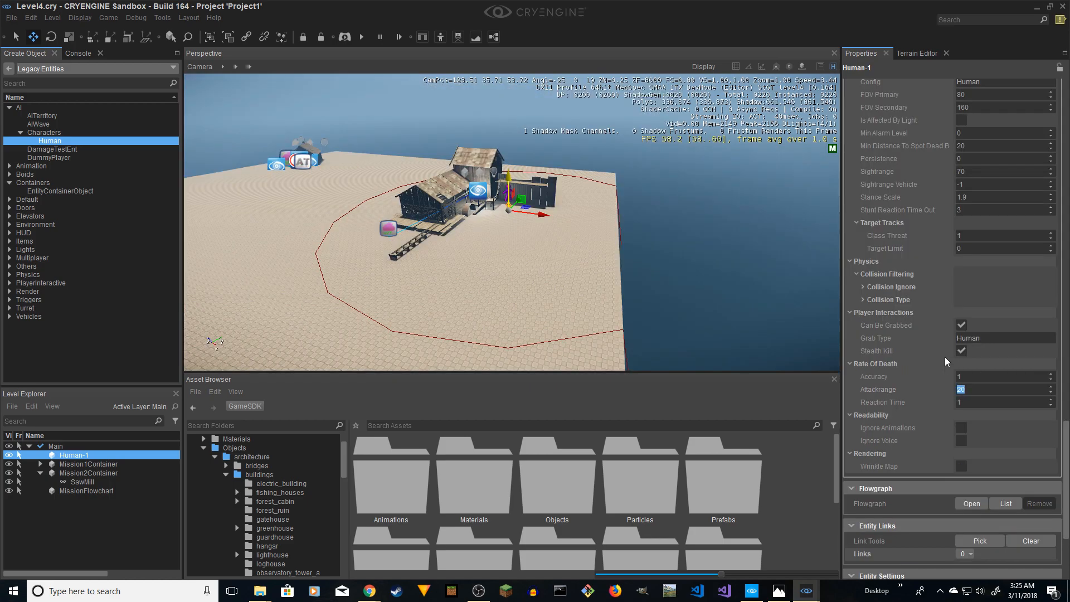
- Reduce the Human character's perception Sightrange, trying 50 and settling on 40
scroll(928, 355, "up", 3)
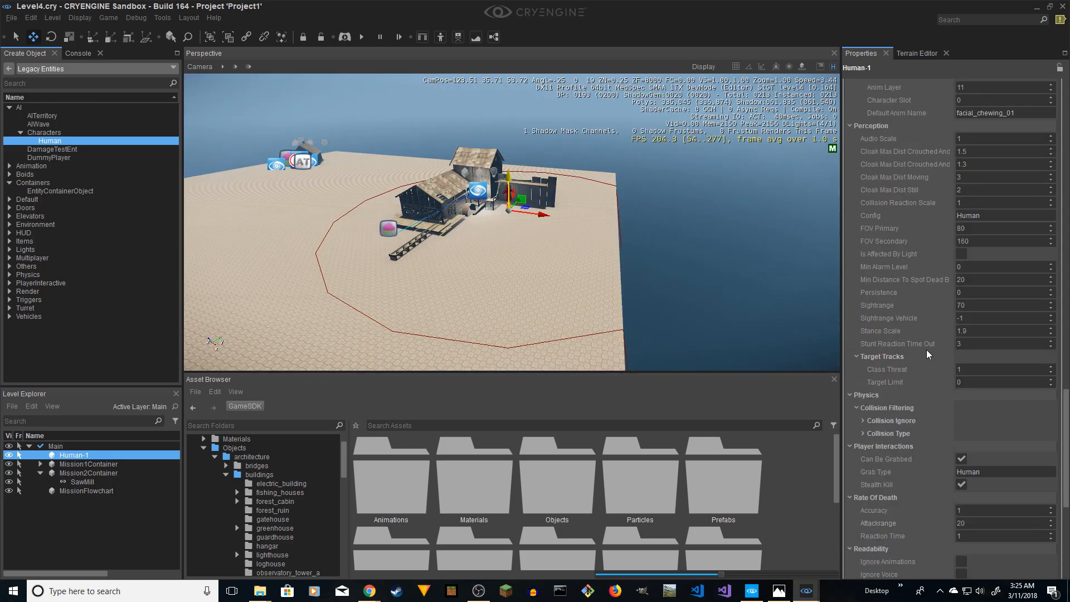
type("50")
key("Return")
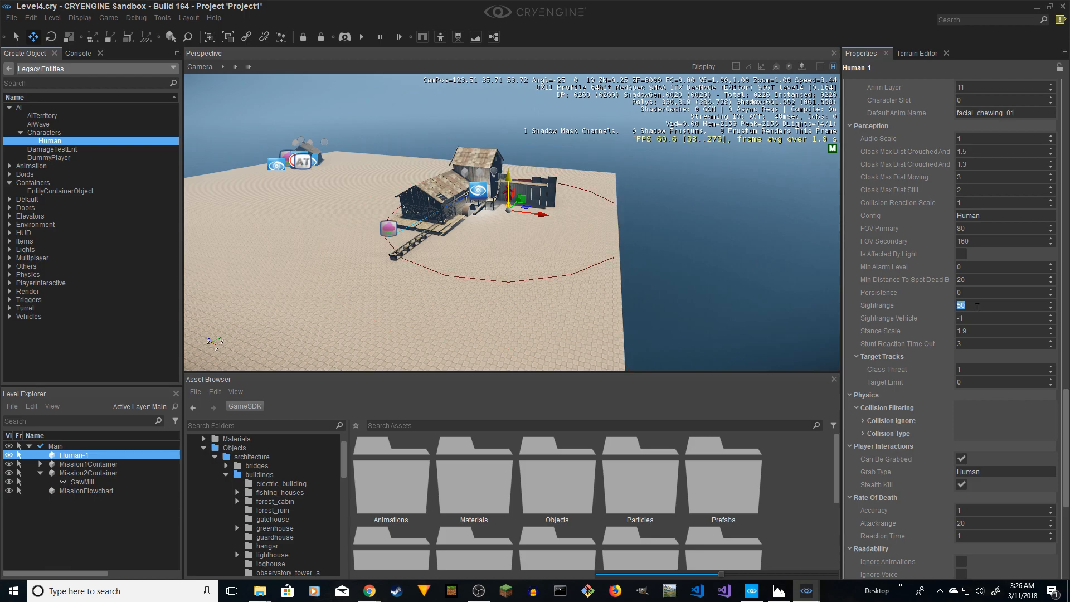
type("40")
key("Return")
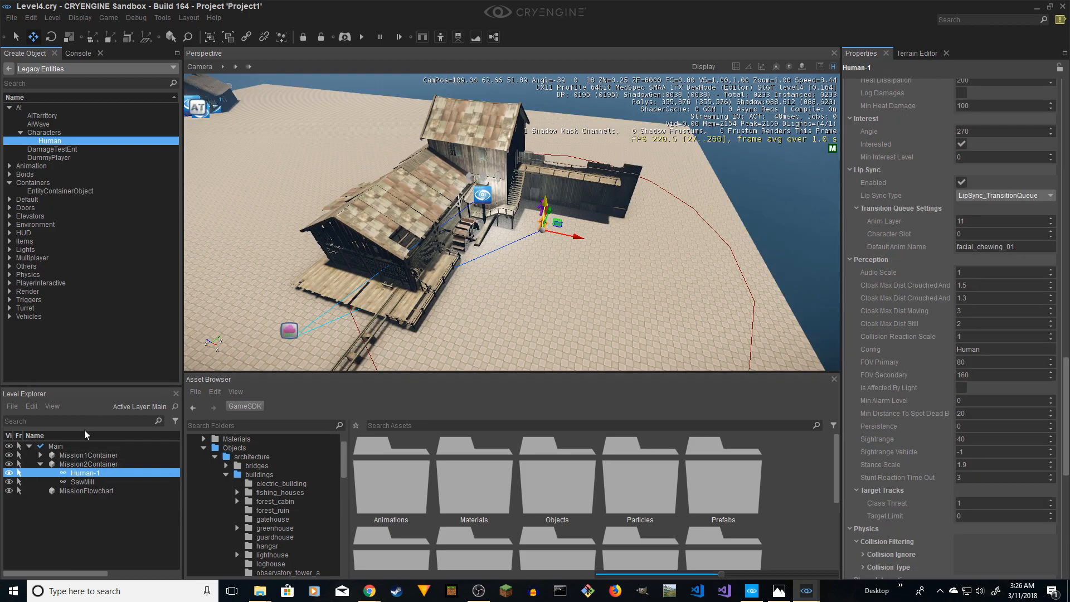
- Clone Human-1 three times within Mission2Container
key("ctrl+d")
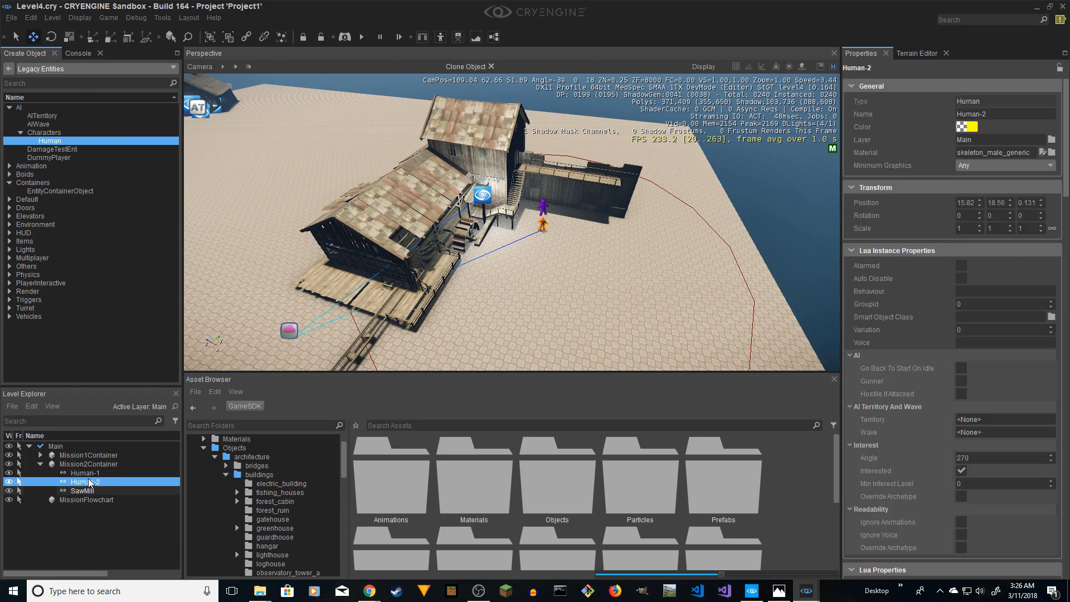
key("ctrl+d")
key("ctrl+d")
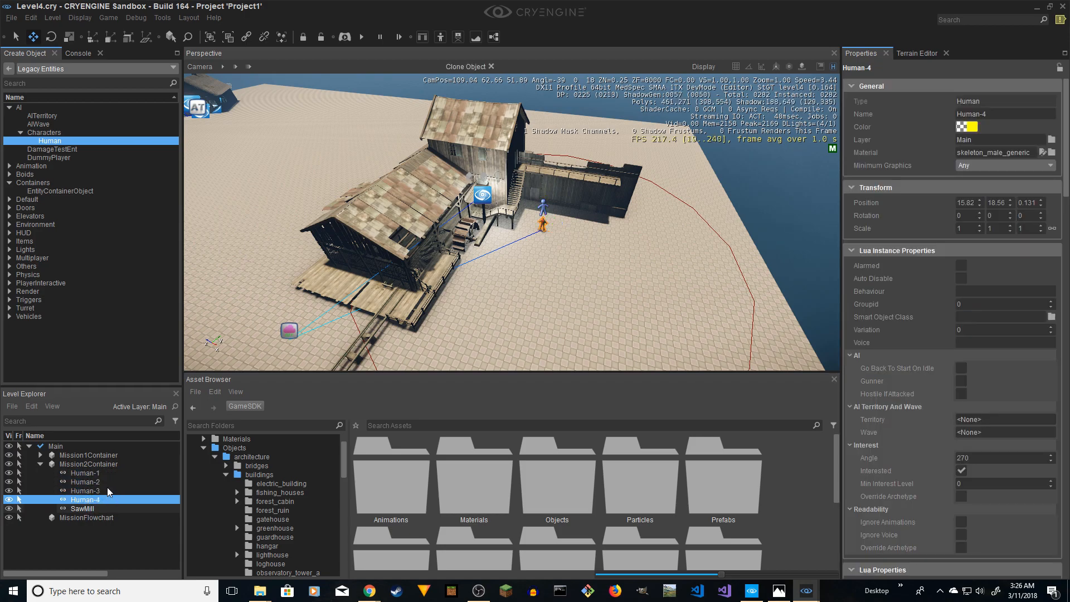
- Move Human-2 away from the other characters to about 12.6, 28.1, 0.13 relative to its container
left_click(86, 482)
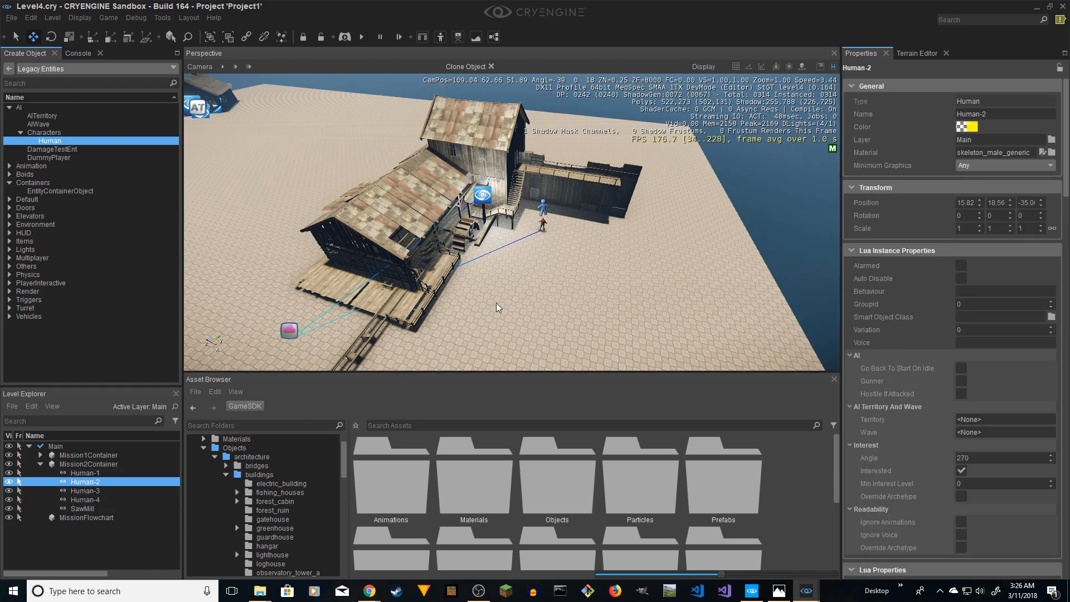
left_click(519, 257)
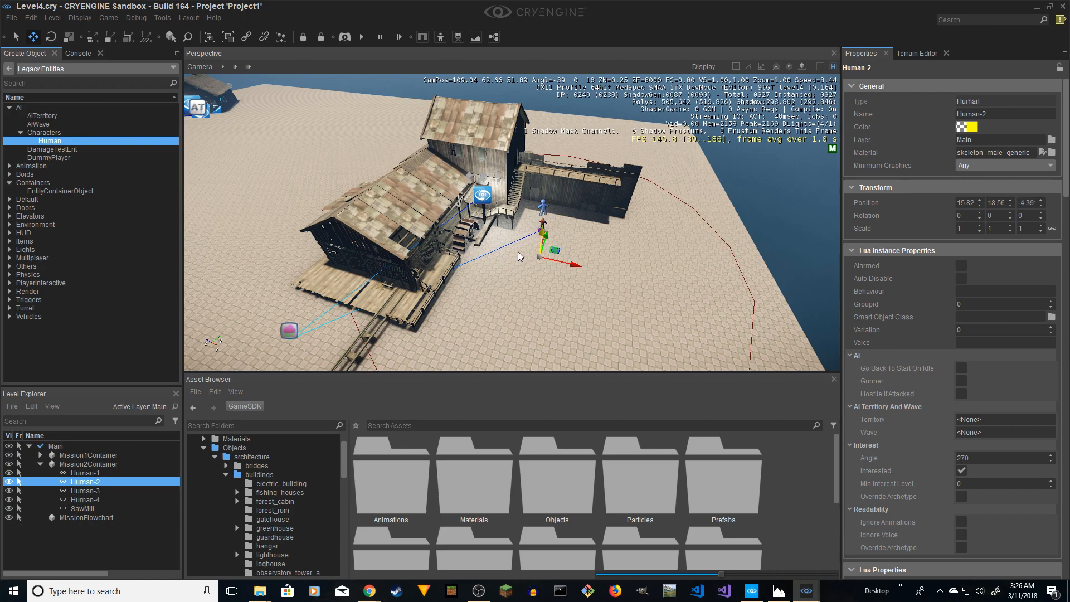
left_click_drag(548, 241, 523, 290)
right_click_drag(522, 290, 619, 278)
left_click_drag(541, 259, 627, 260)
right_click_drag(628, 259, 649, 274)
left_click_drag(648, 273, 577, 148)
key("d")
right_click_drag(577, 148, 441, 161)
right_click_drag(507, 220, 505, 223)
left_click_drag(458, 233, 455, 162)
key("a")
- Move Human-3 next to the sawmill's ramp at about 8.0, 2.4, 0.13 relative to its container
right_click_drag(442, 186, 370, 225)
key("s")
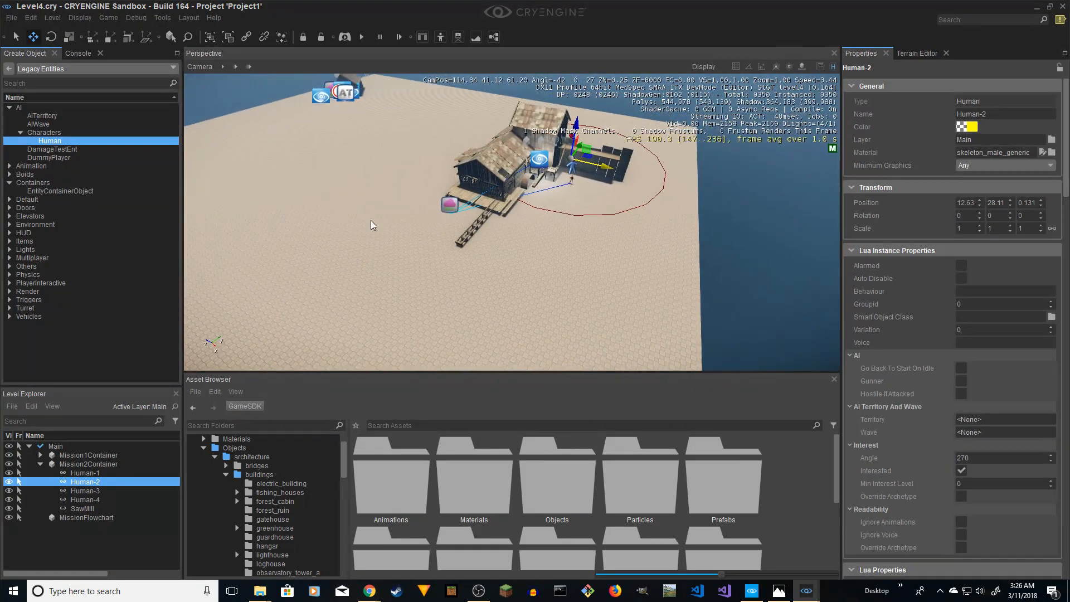
left_click(99, 490)
left_click_drag(581, 172, 540, 248)
key("w")
right_click_drag(540, 249, 538, 249)
key("a")
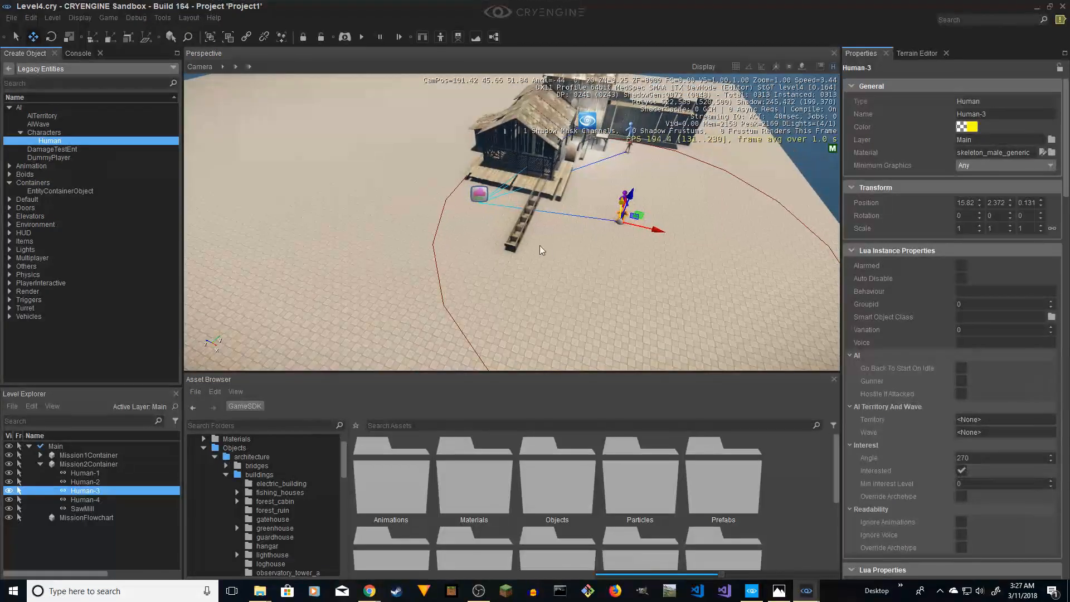
left_click_drag(645, 226, 581, 211)
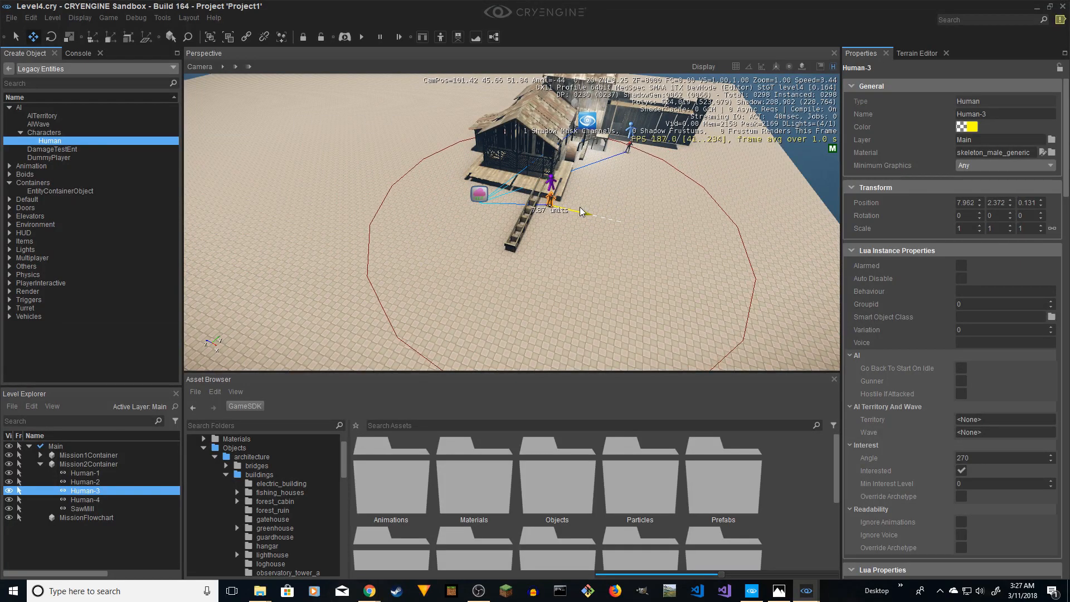
- Move Human-4 from the shared clone position toward the rear side of the sawmill
key("w")
right_click_drag(561, 225, 694, 183)
key("a")
left_click(84, 499)
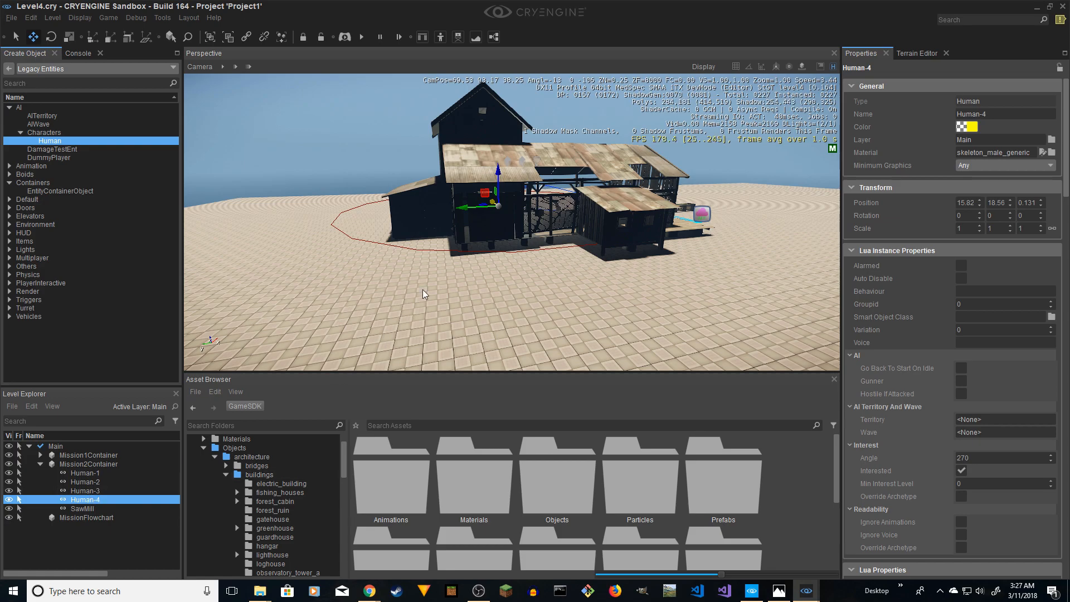
left_click_drag(491, 204, 512, 249)
key("w")
right_click_drag(512, 249, 368, 260)
key("s")
key("d")
- Select the MissionFlowchart entity and switch to the Flow Graph window
double_click(79, 517)
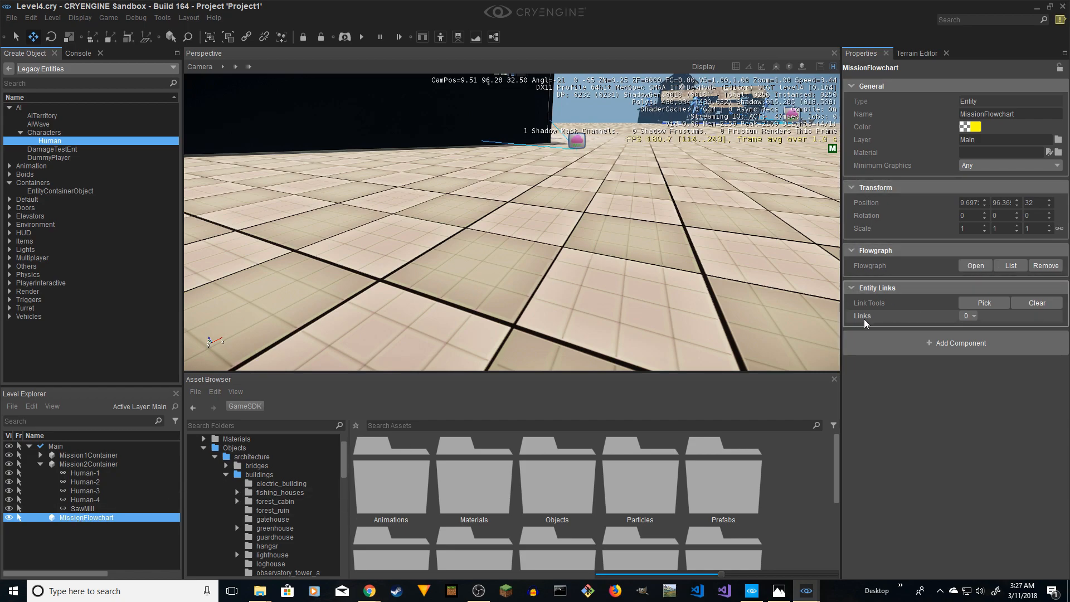
mouse_move(806, 590)
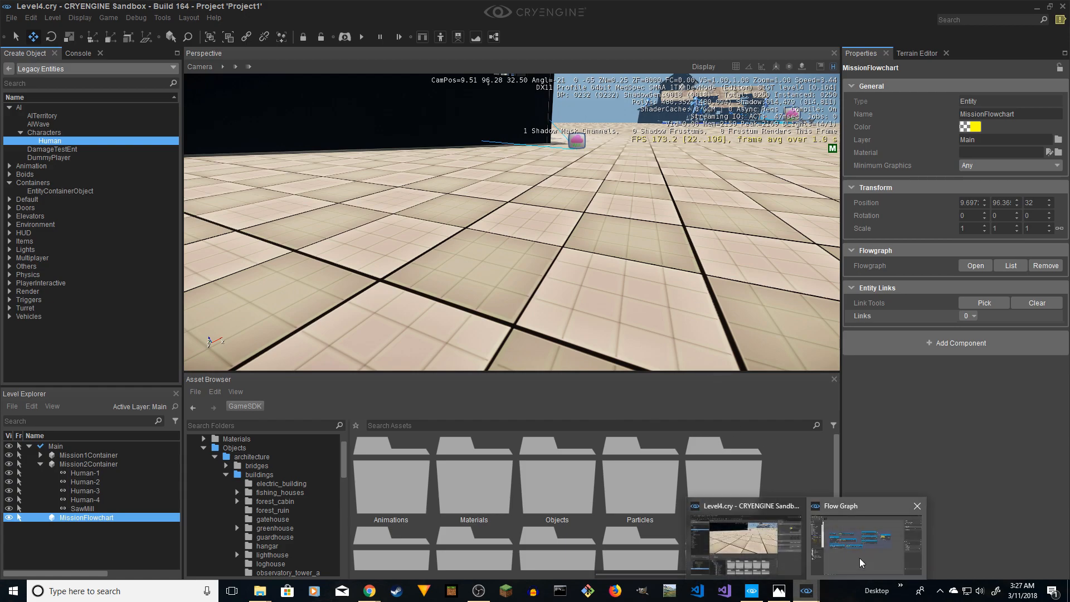
left_click(861, 559)
- Duplicate the whole Mission 1 comment box with its nodes into the empty space below the original
right_click_drag(233, 281, 271, 311)
left_click_drag(195, 152, 842, 397)
left_click(267, 369)
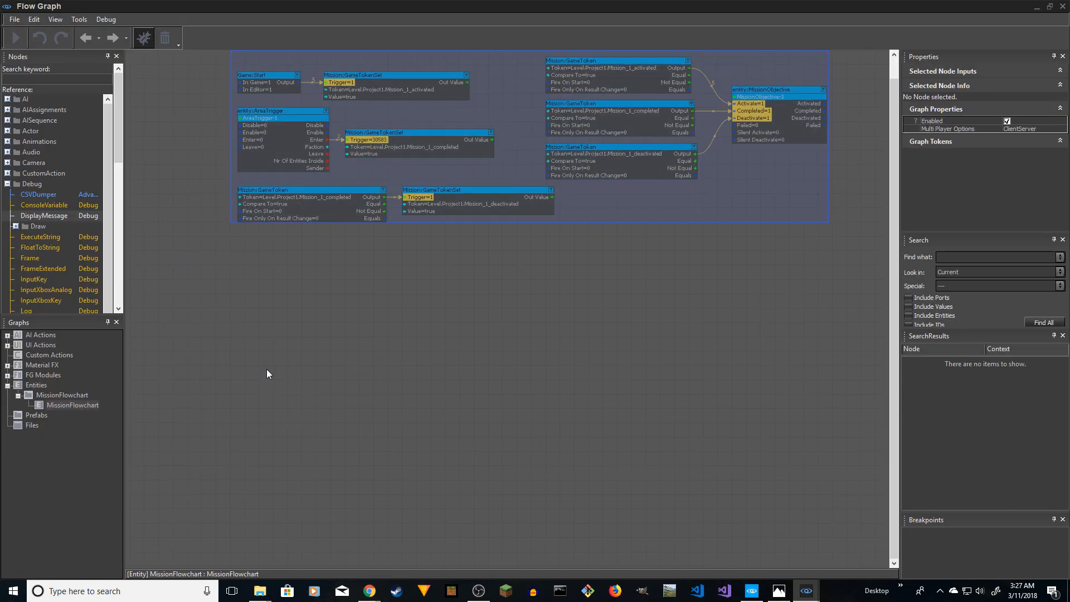
key("ctrl+v")
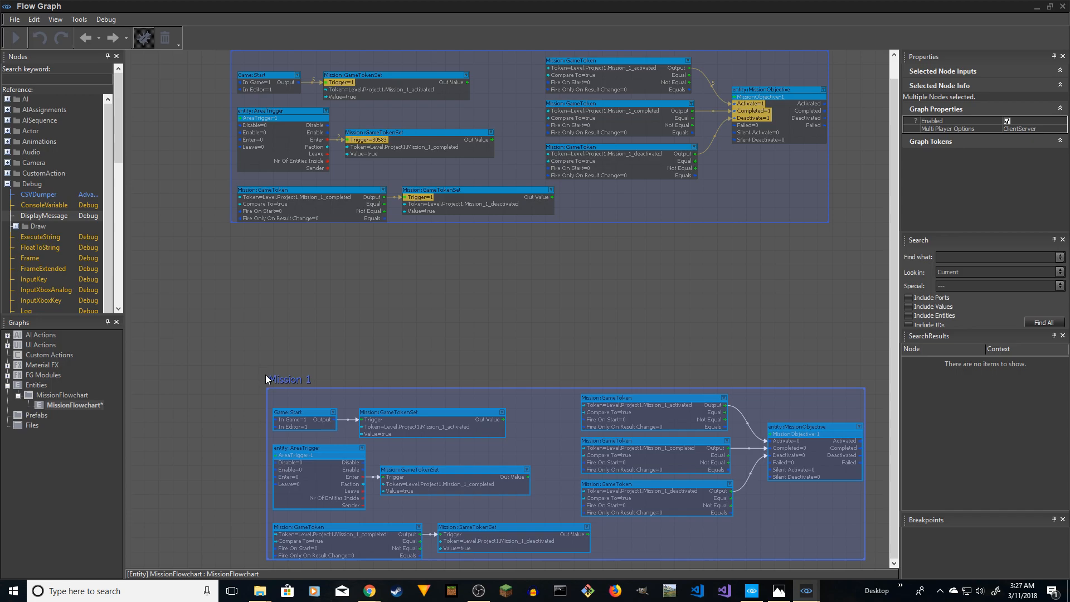
- Rename the duplicated comment box as Mission 2
double_click(262, 114)
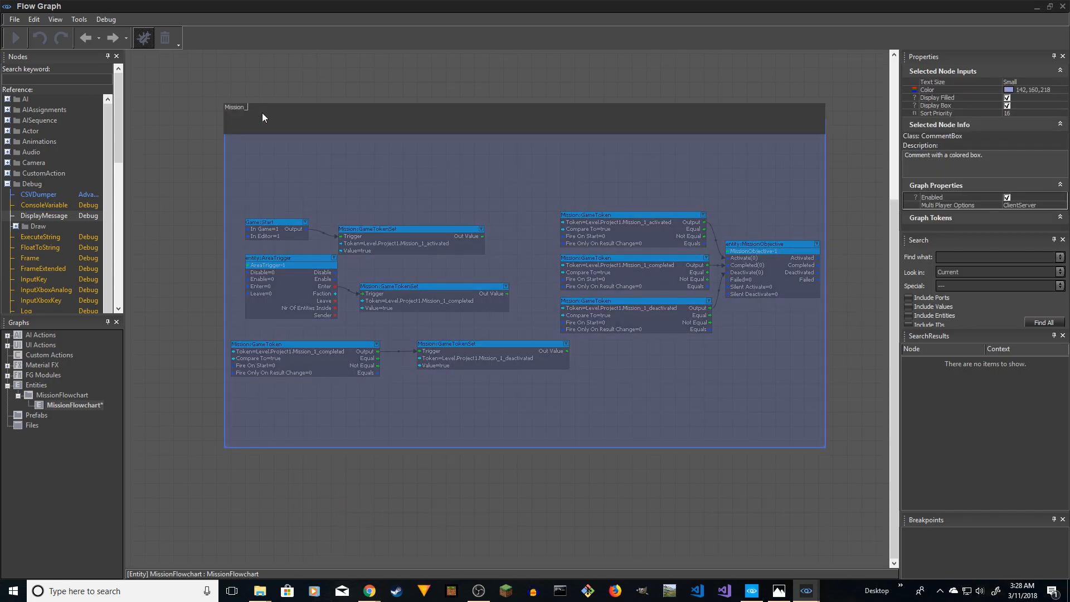
key("BackSpace")
type("2")
key("Return")
right_click_drag(373, 148, 322, 137)
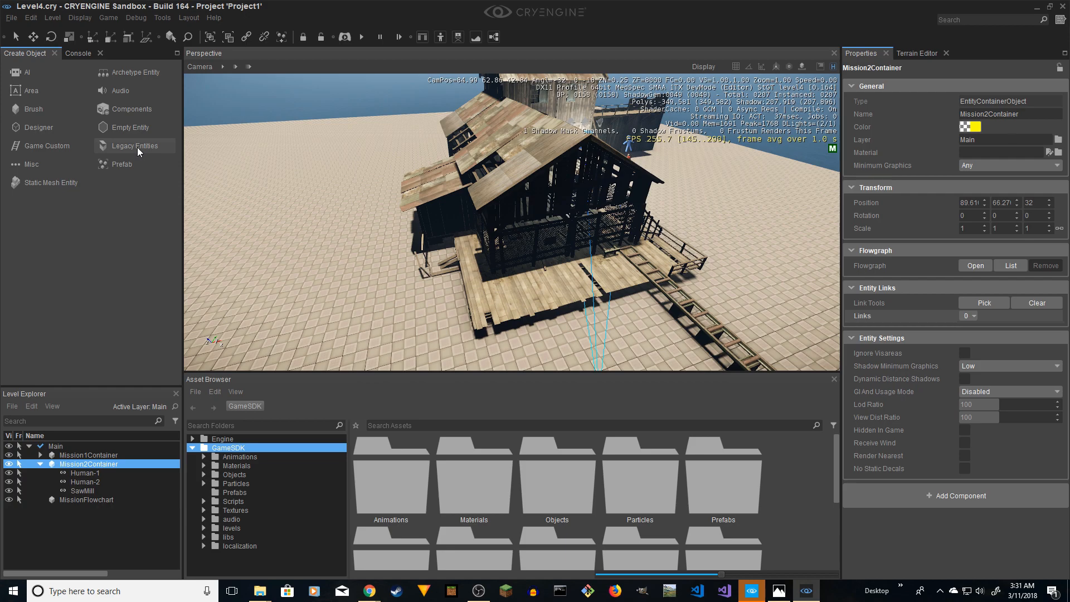
- Place a MissionObjective legacy entity in front of the sawmill and move it into Mission2Container
left_click(137, 147)
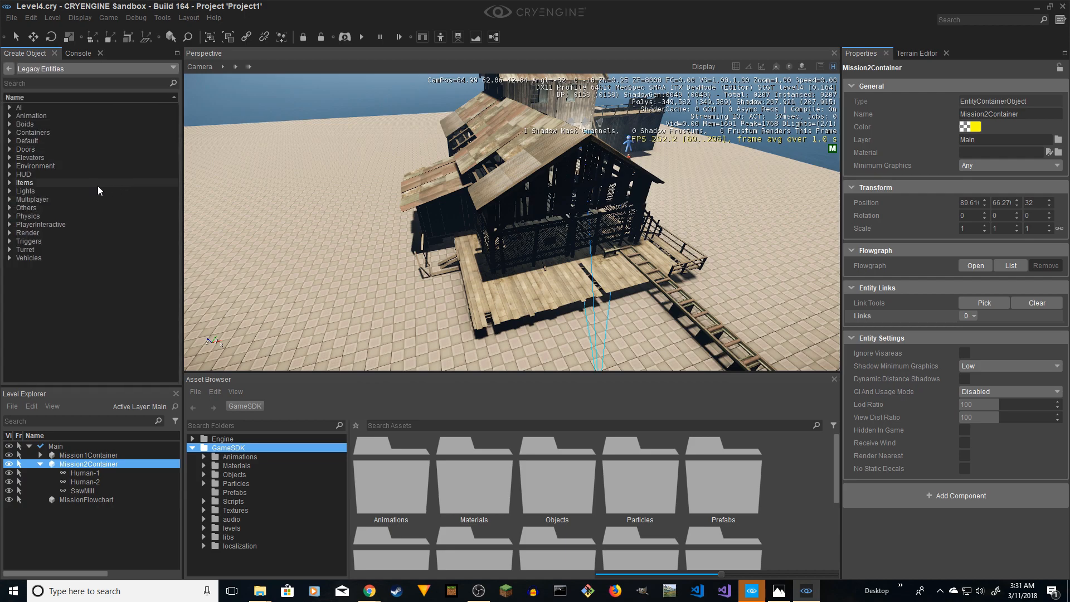
double_click(25, 208)
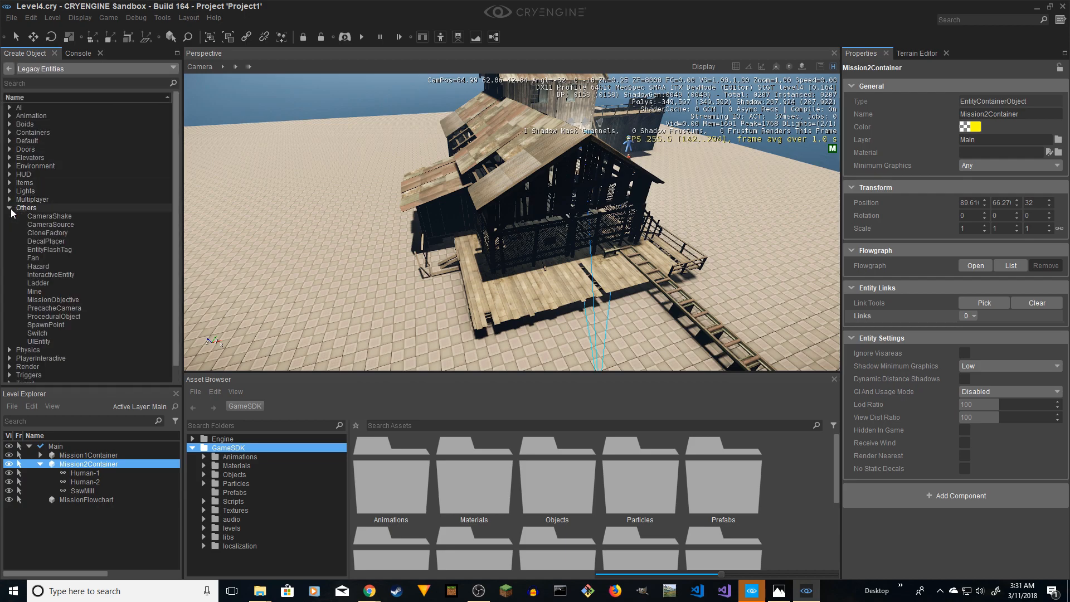
left_click(59, 301)
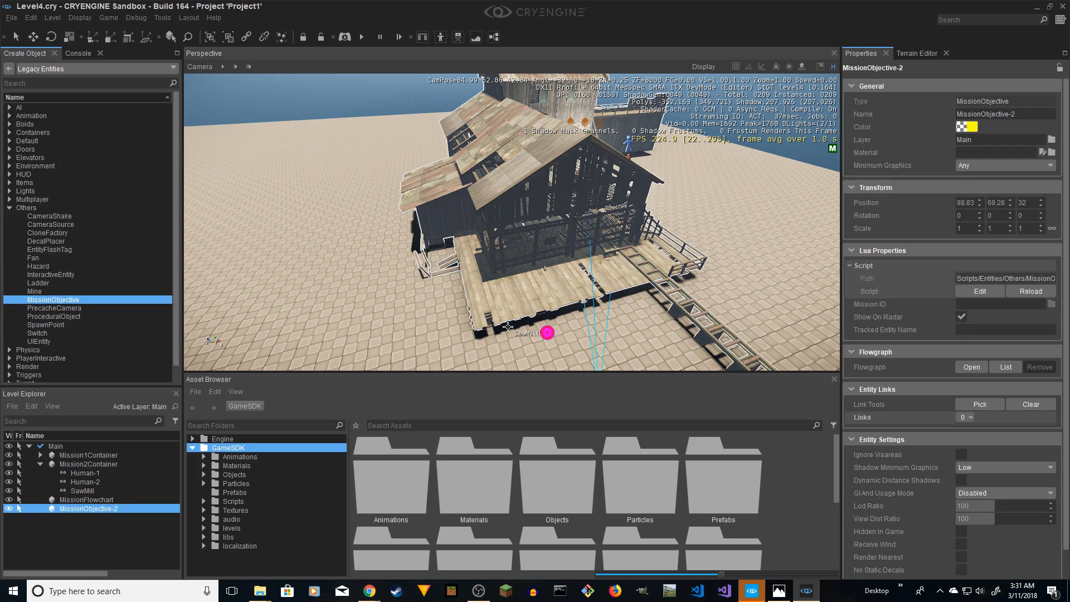
left_click(39, 463)
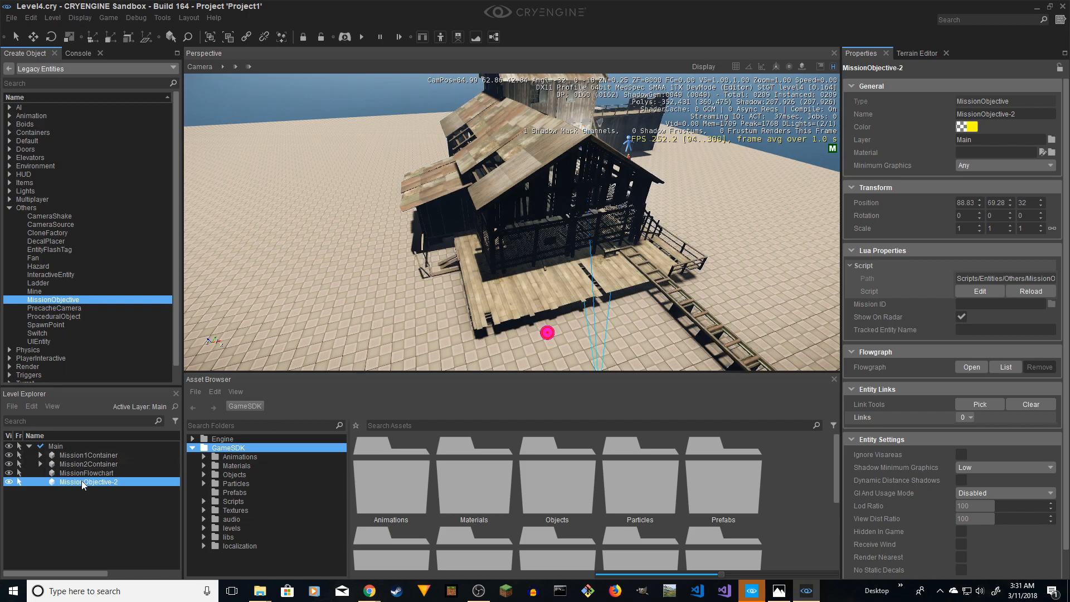
left_click_drag(89, 483, 99, 461)
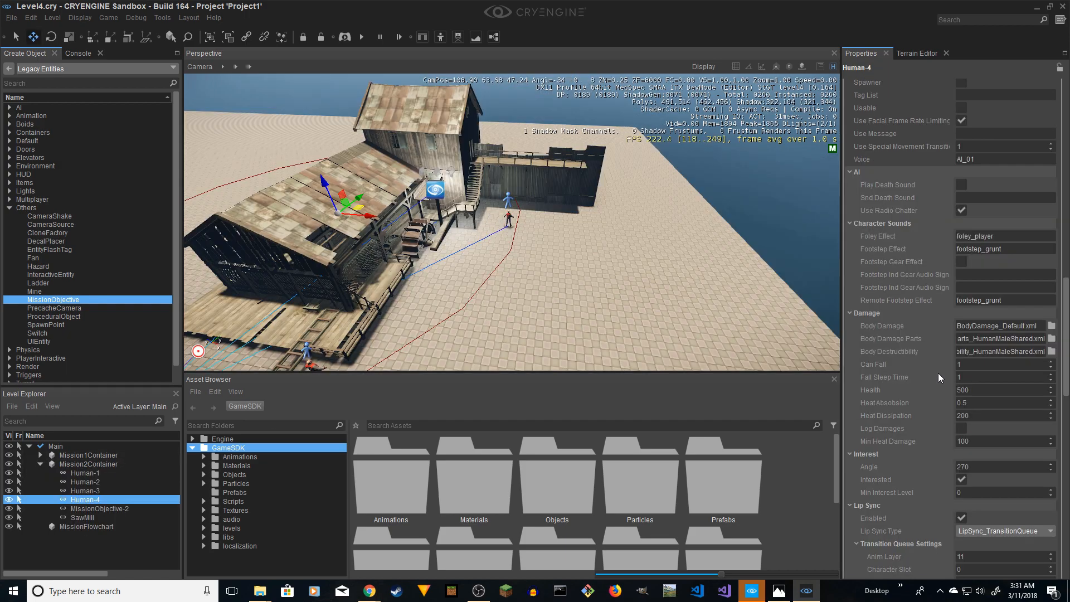
- Set the Mission ID of MissionObjective-2 to Mission_02 under Level4
double_click(99, 509)
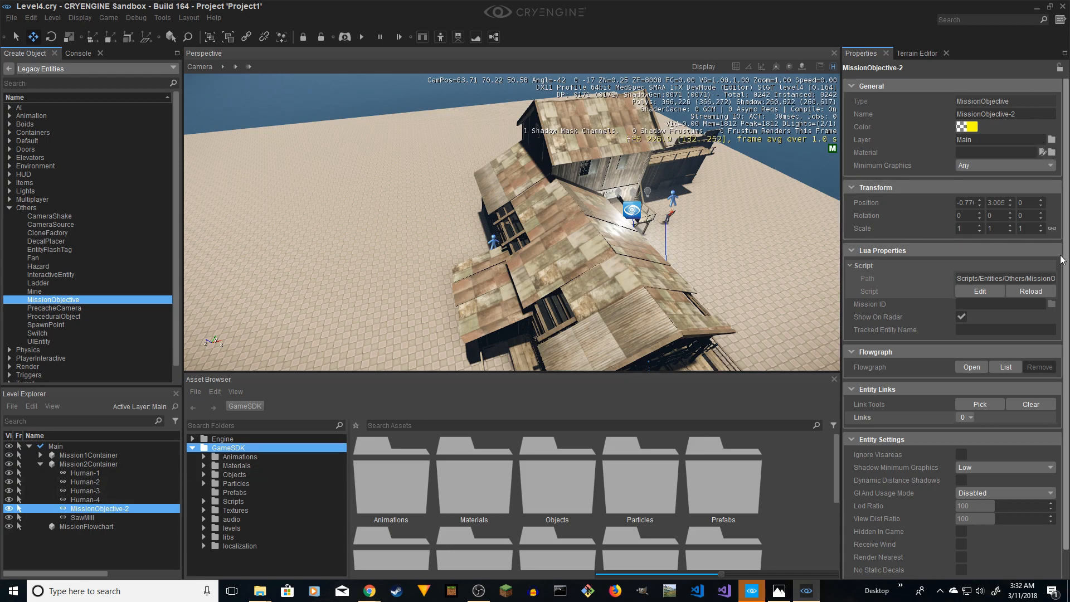
left_click(1051, 305)
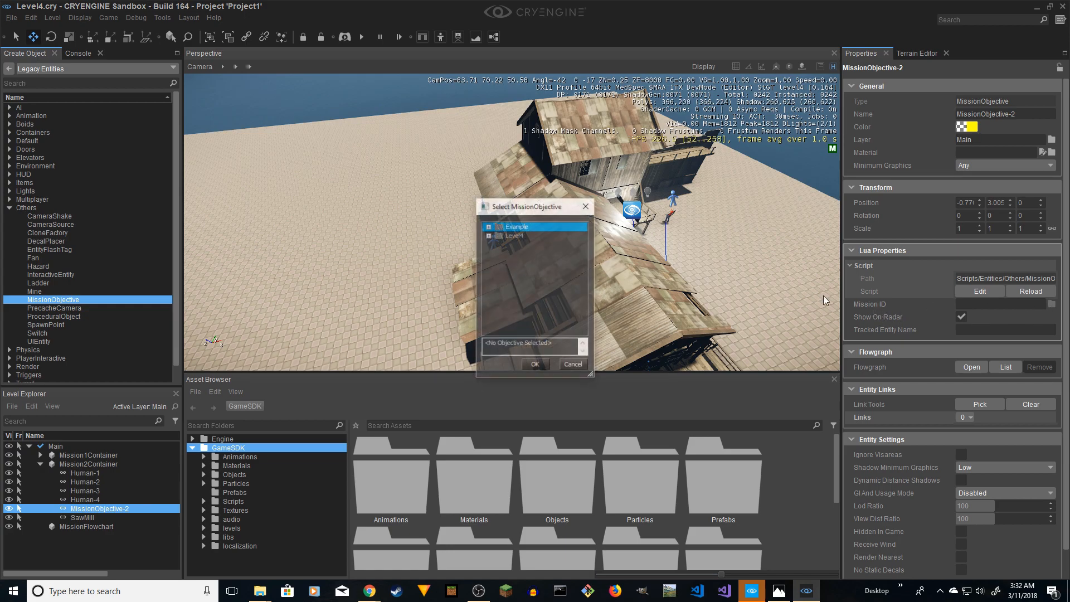
left_click(489, 236)
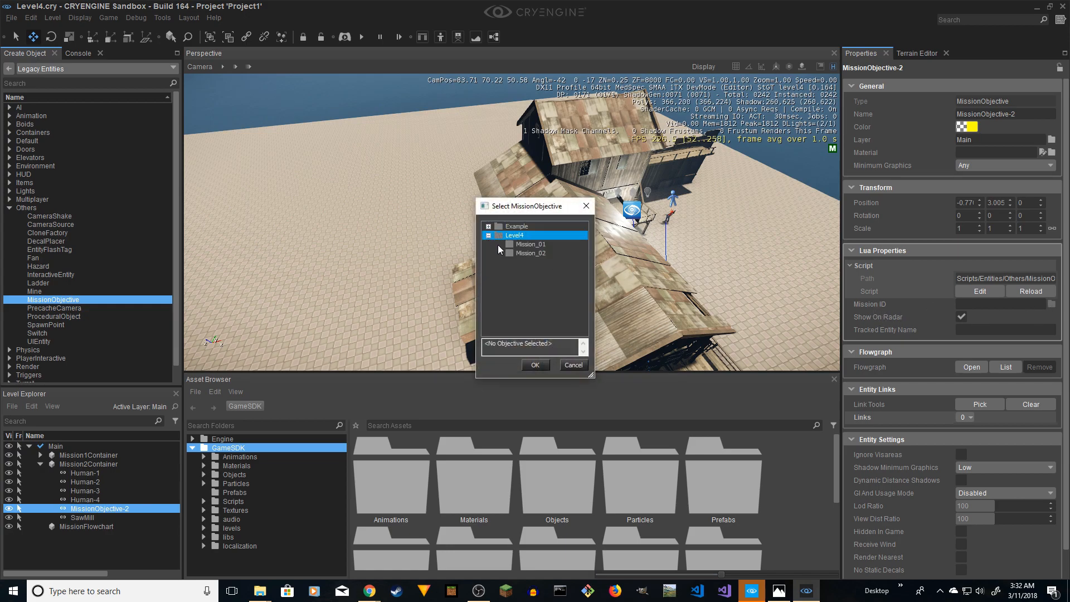
left_click(524, 253)
left_click(535, 365)
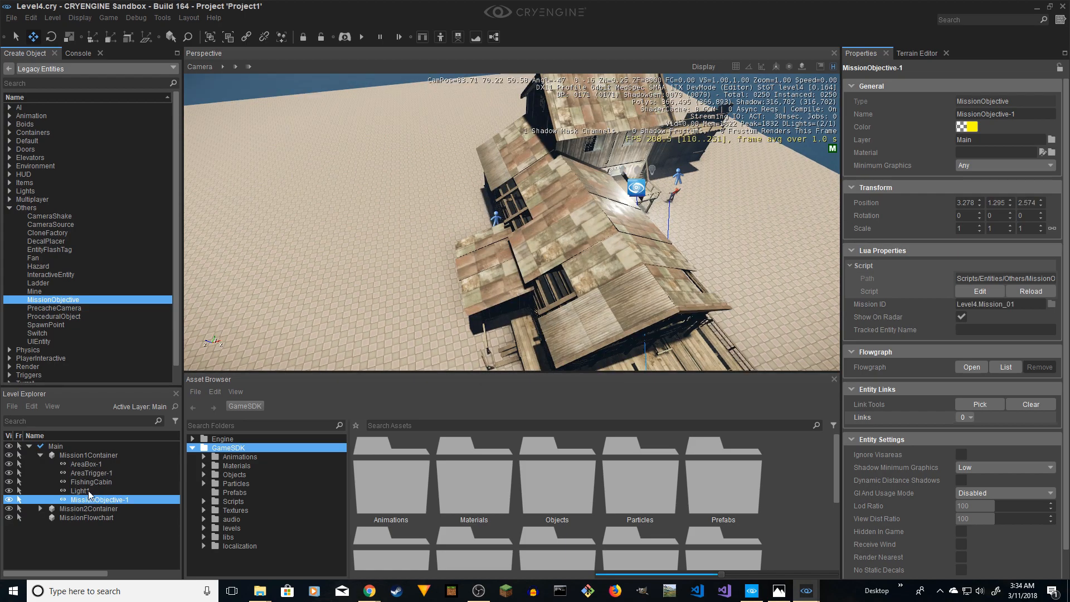
- Add the selected MissionObjective-1 entity to the Mission 2 flow graph box and link its Completed output to the Mission_1_activated GameTokenSet's Trigger
mouse_move(807, 590)
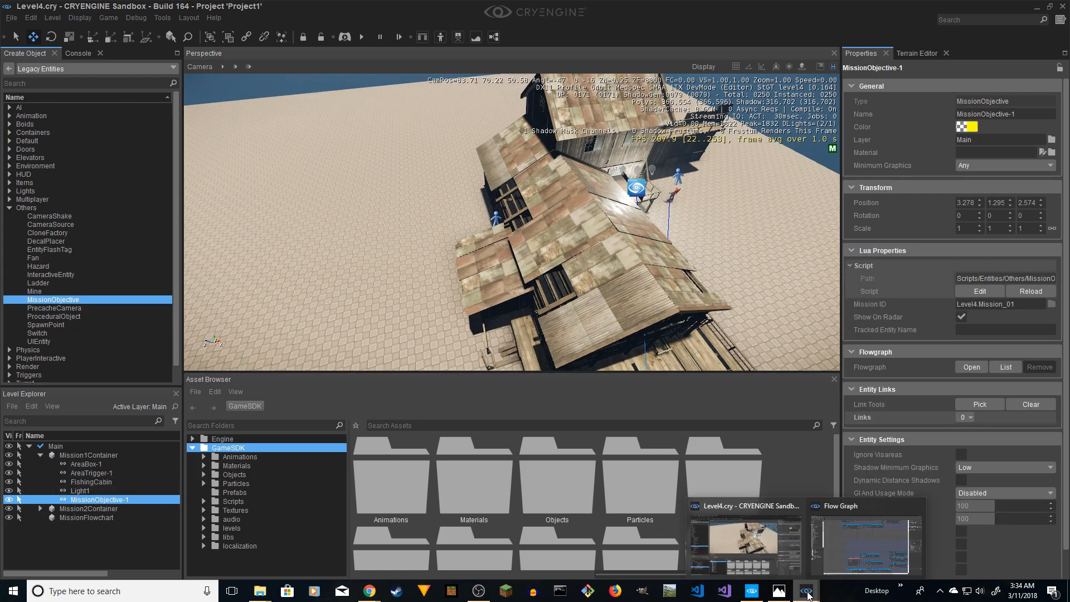
left_click(844, 538)
right_click(366, 288)
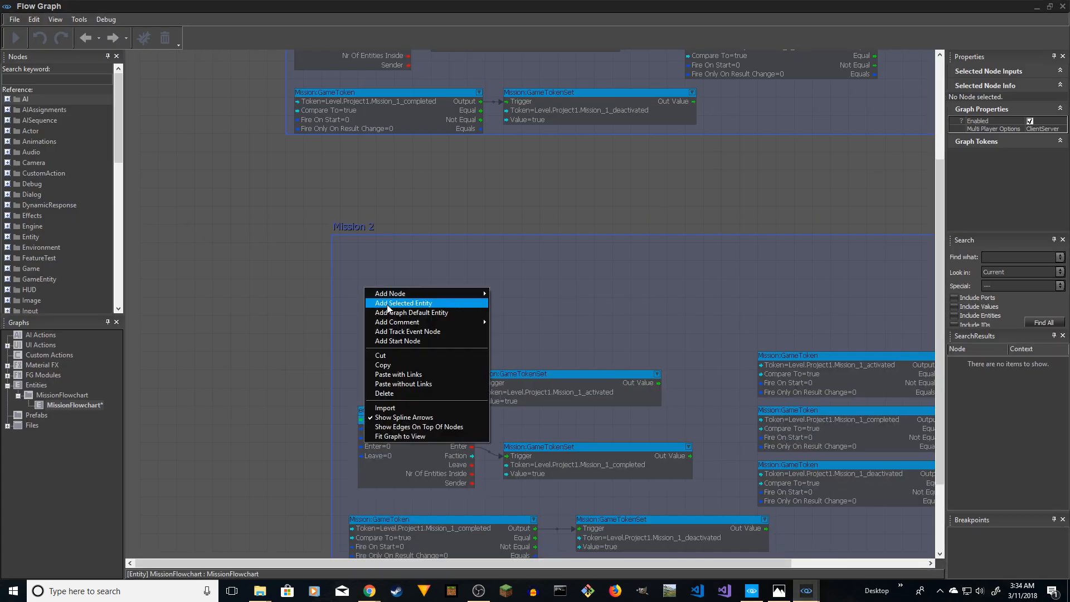
left_click(387, 305)
left_click_drag(422, 293, 400, 291)
left_click_drag(487, 317, 544, 302)
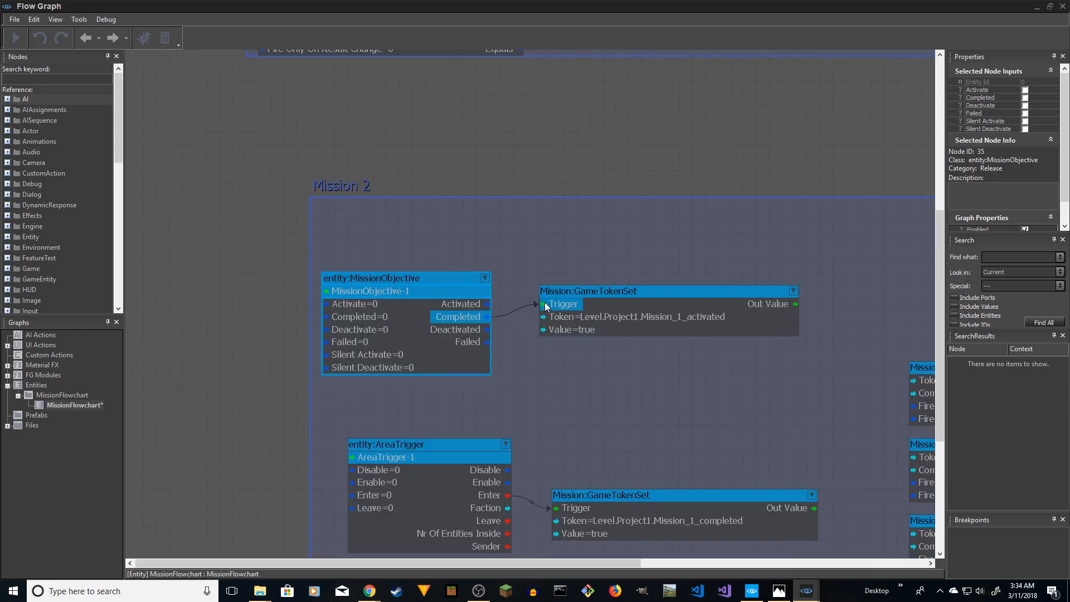
- Set the token of the GameTokenSet node linked to the mission objective to Mission_2_activated
left_click(626, 296)
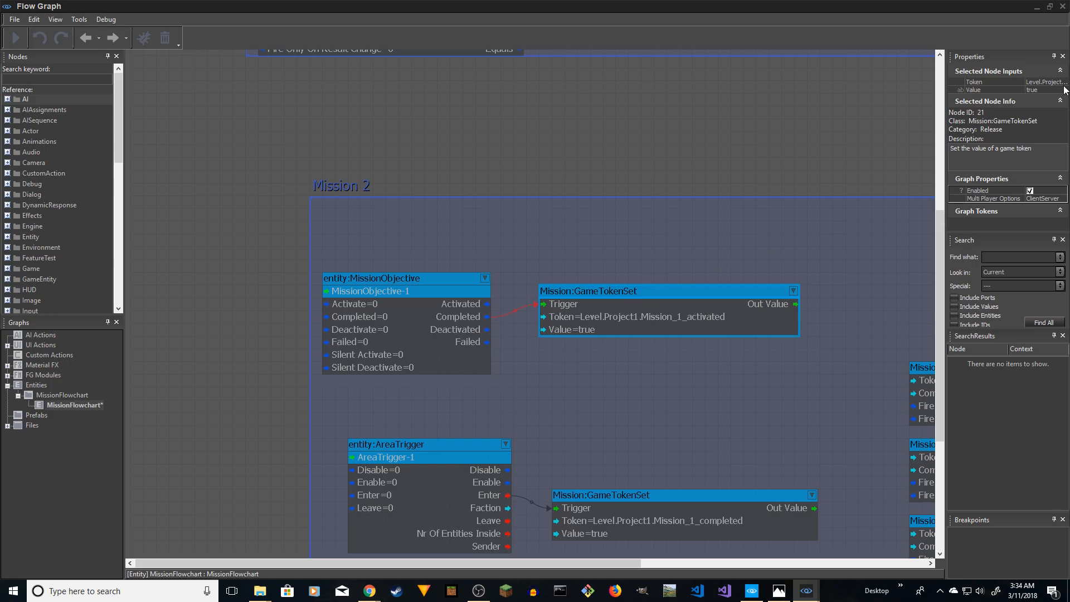
left_click_drag(946, 97, 894, 105)
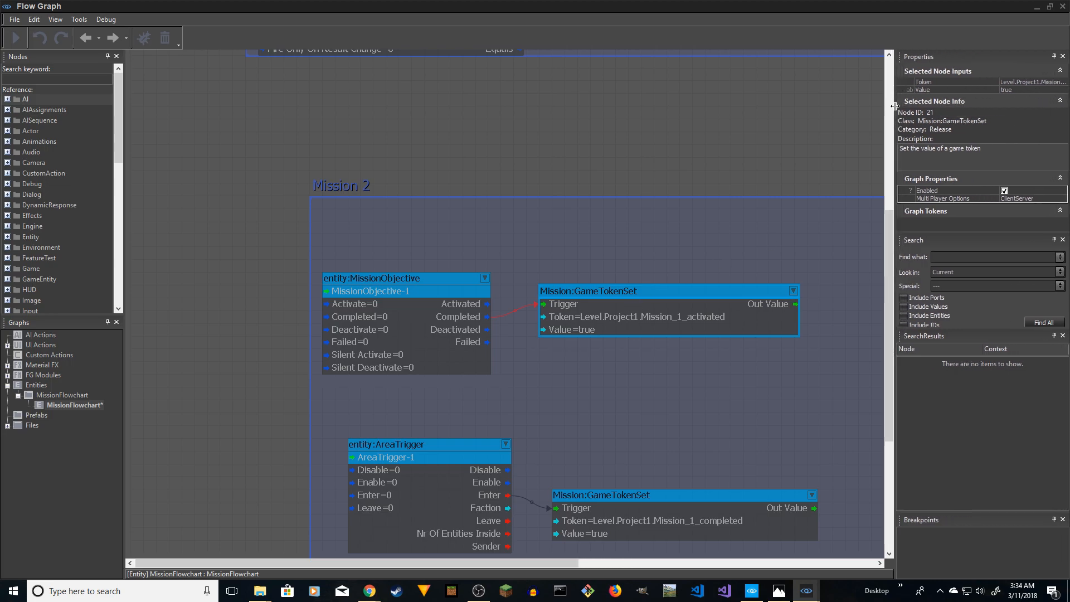
left_click(1057, 83)
left_click(1063, 82)
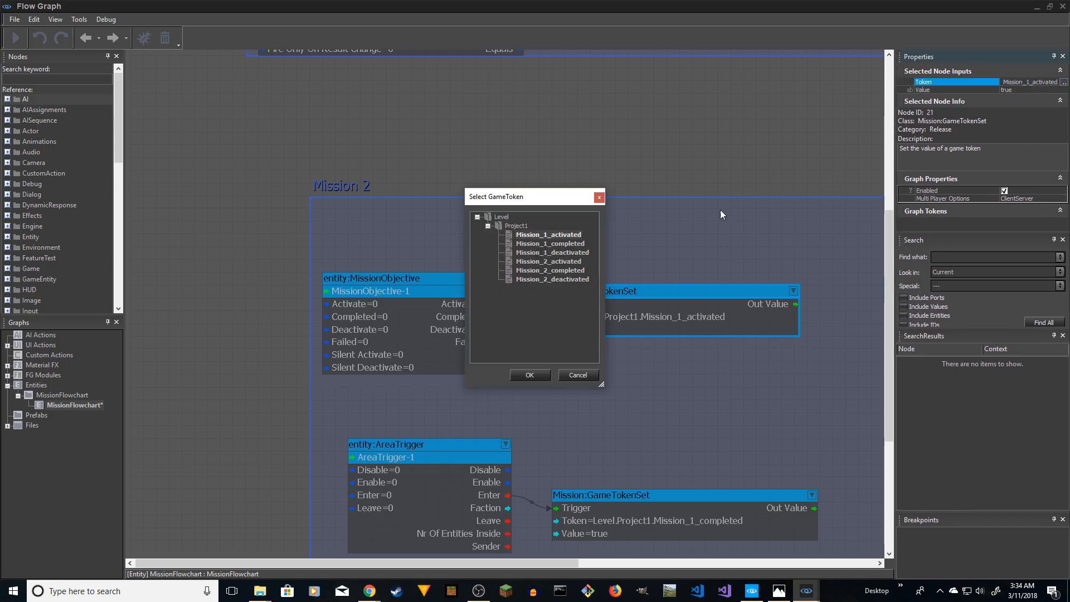
left_click(530, 374)
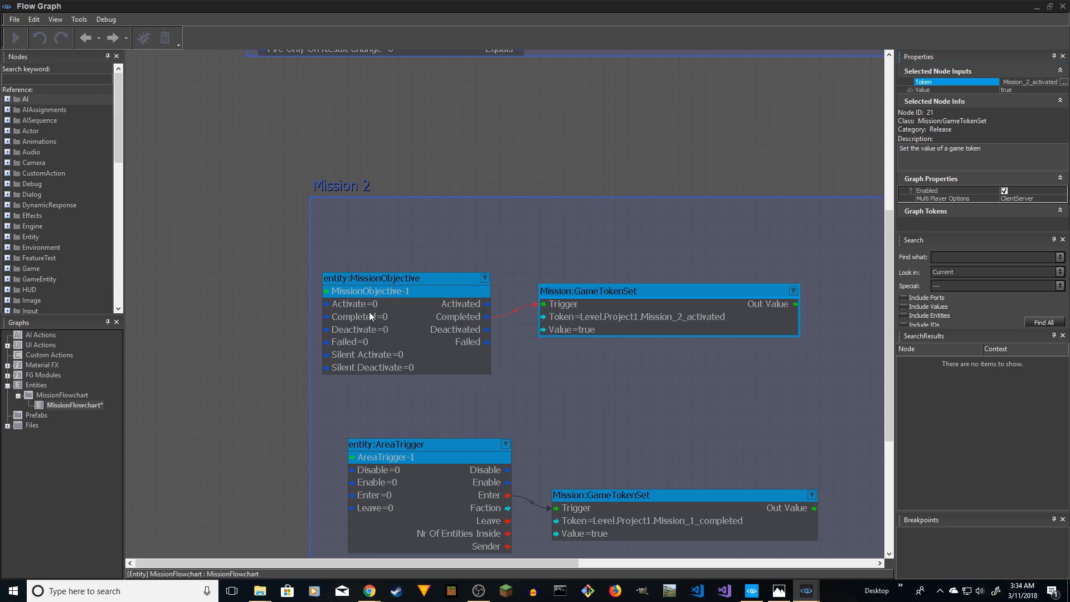
- Delete the AreaTrigger-1 node from the Mission 2 box and move its Mission_1_completed GameTokenSet node aside to free space
right_click_drag(657, 346, 565, 153)
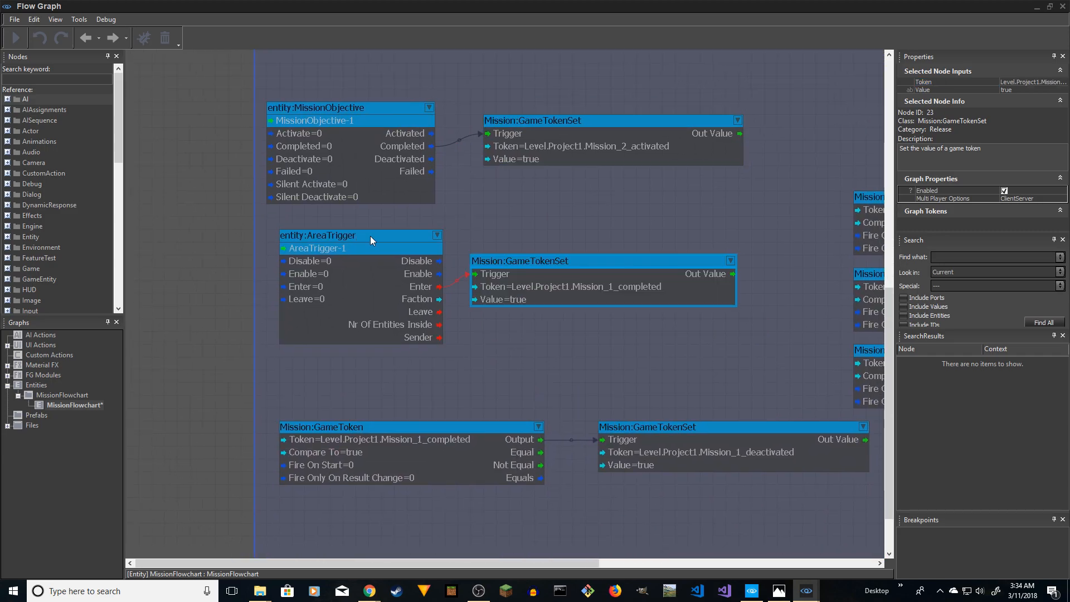
left_click(370, 236)
key("Delete")
left_click_drag(578, 259, 663, 222)
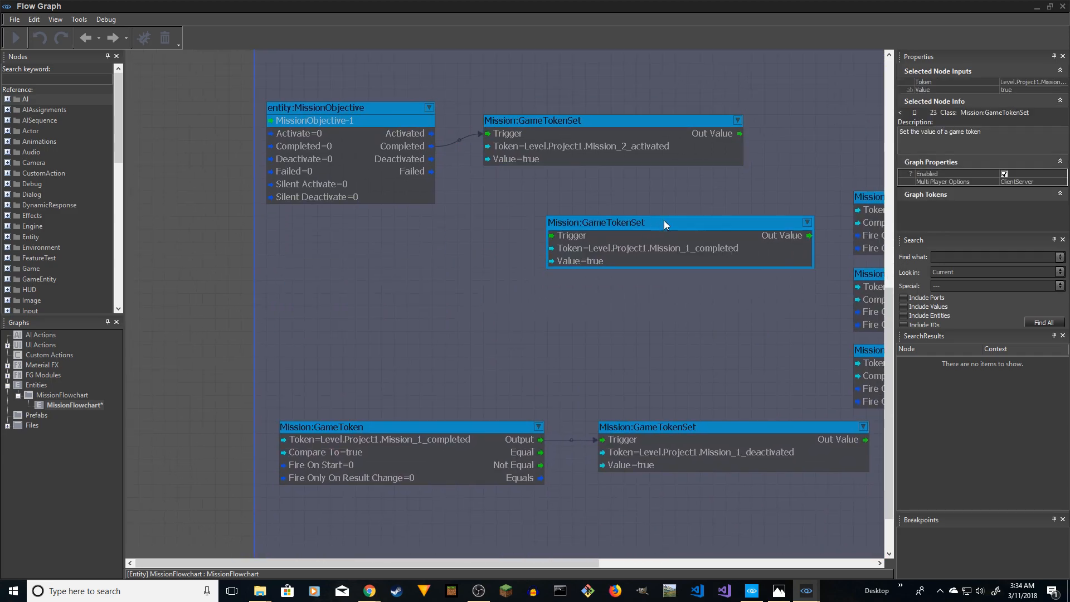
- Select Human-1 through Human-4 in Mission2Container and return to the Flow Graph window
left_click(1034, 8)
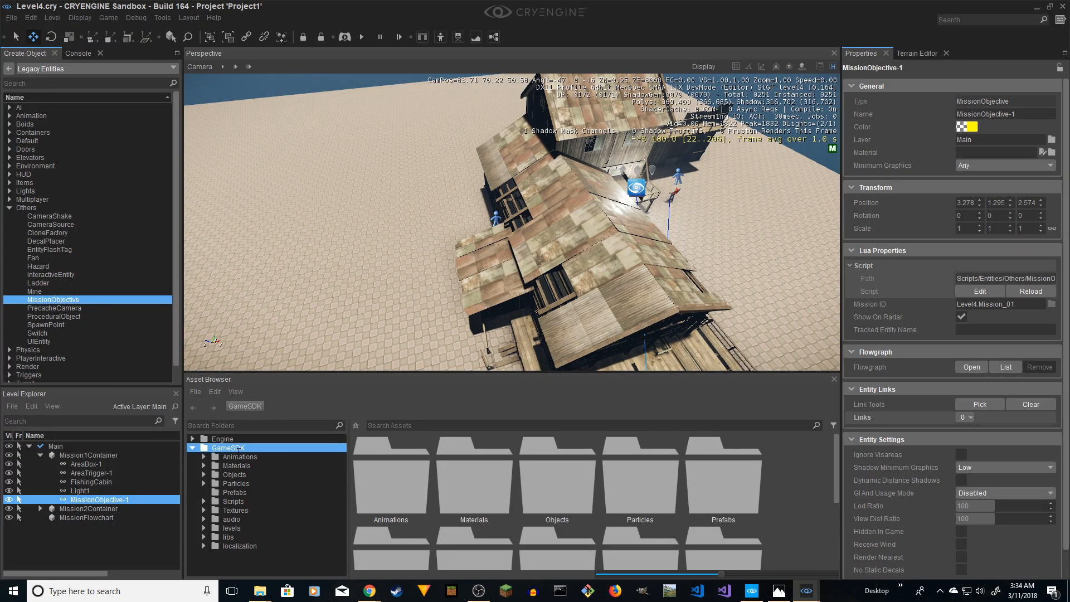
left_click(39, 454)
left_click(40, 464)
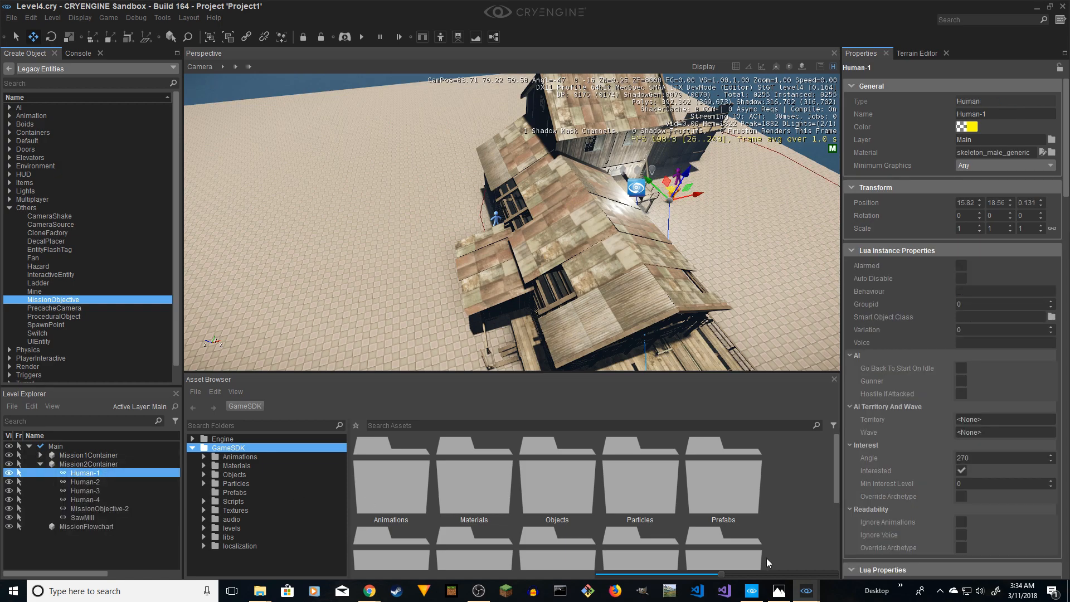
mouse_move(757, 598)
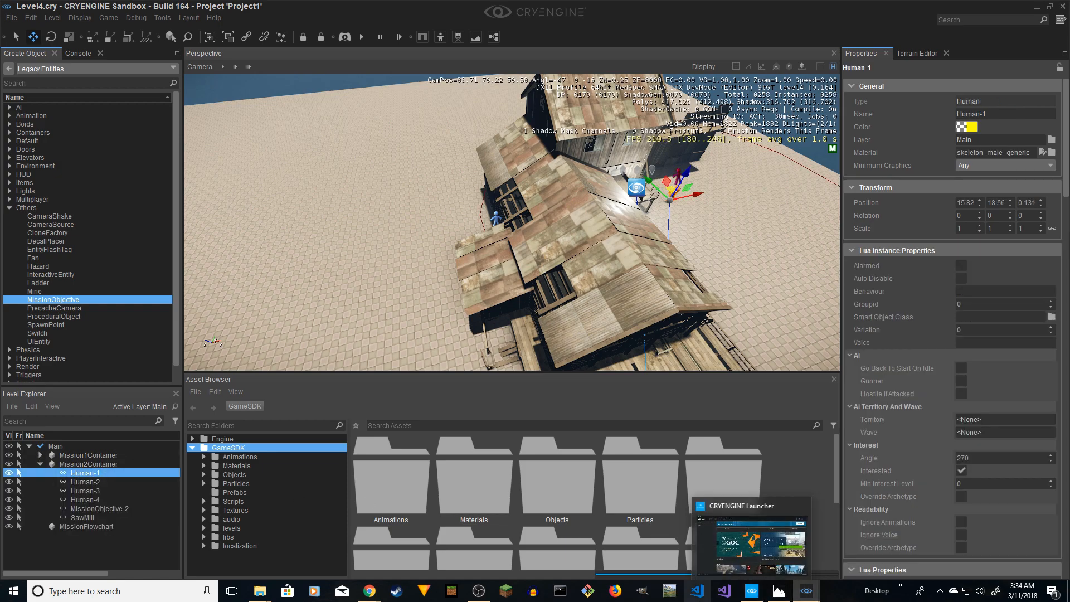
left_click(92, 503, "shift")
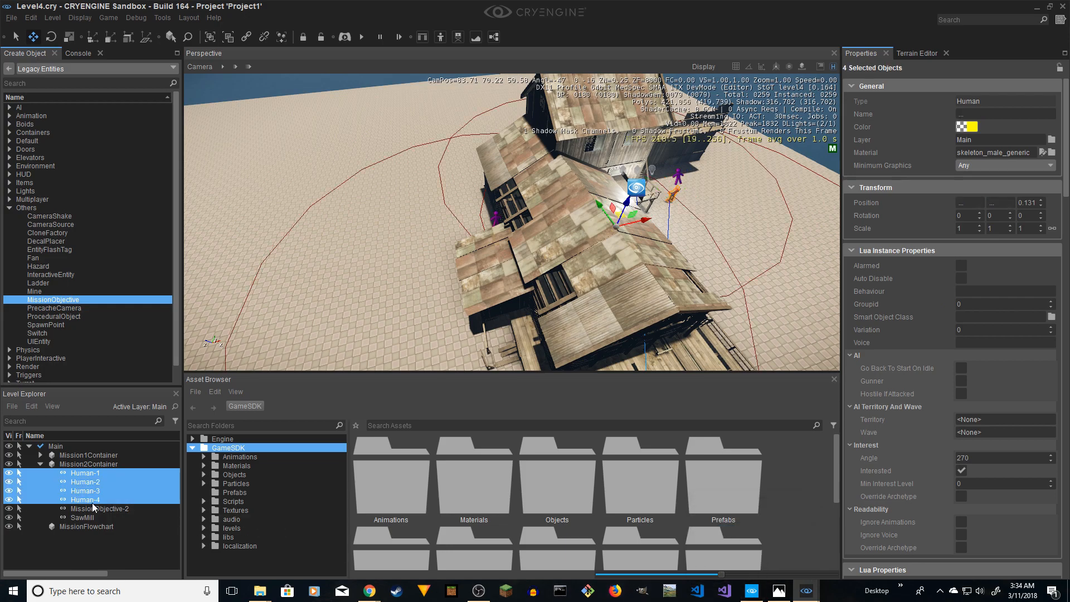
left_click(754, 595)
mouse_move(808, 592)
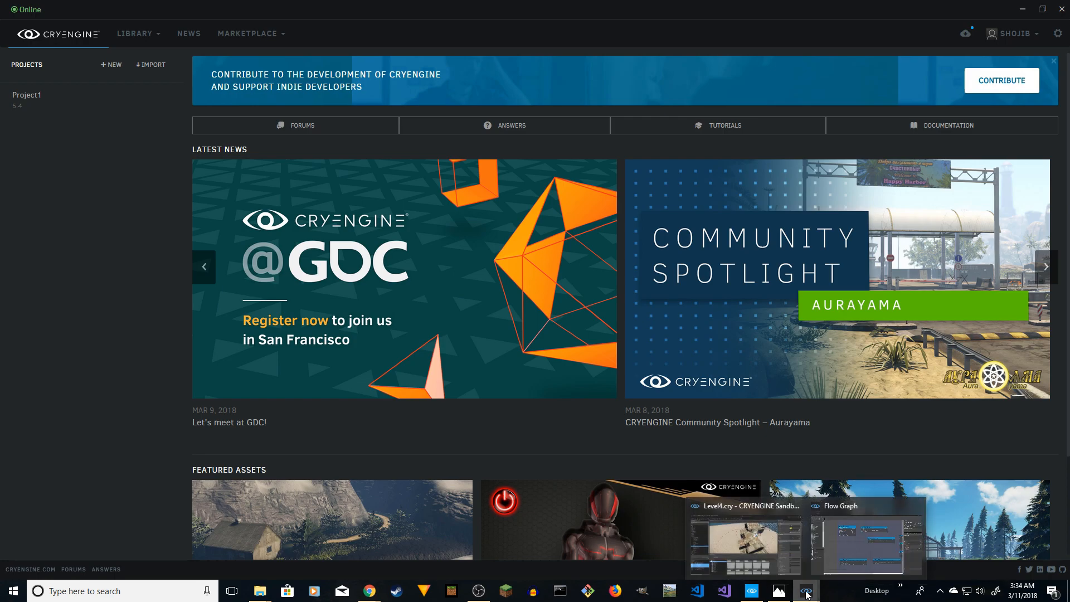
left_click(848, 558)
- Add the four selected Human entities as nodes in the Mission 2 box and spread them into a two-by-two arrangement
right_click(302, 298)
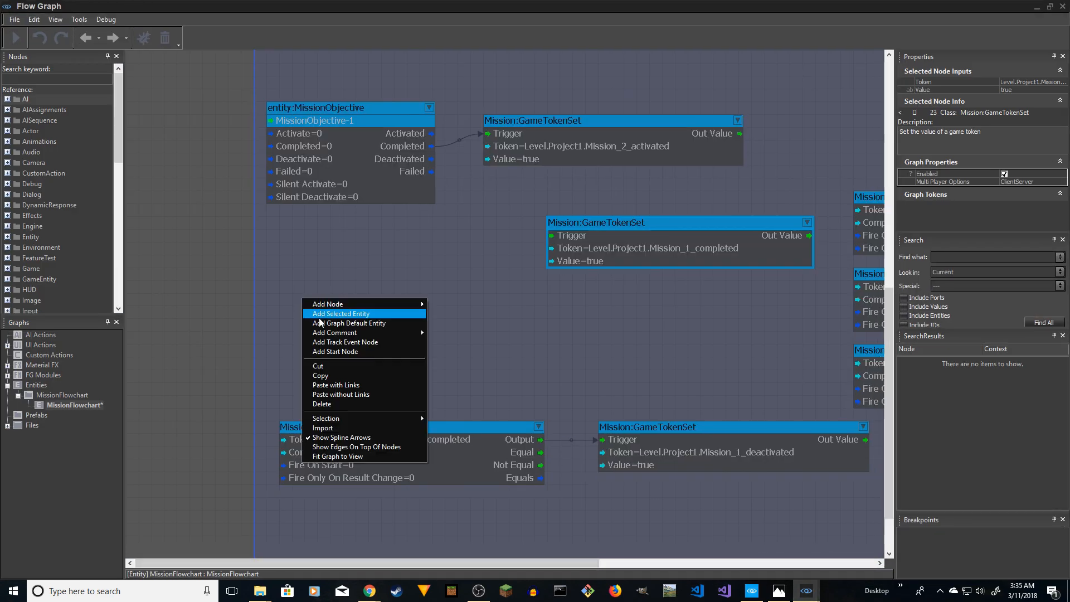
left_click(320, 313)
scroll(515, 334, "down", 3)
left_click_drag(520, 299, 533, 413)
left_click_drag(692, 296, 691, 436)
middle_click_drag(595, 269, 593, 167)
left_click(532, 291)
left_click_drag(671, 330, 678, 493)
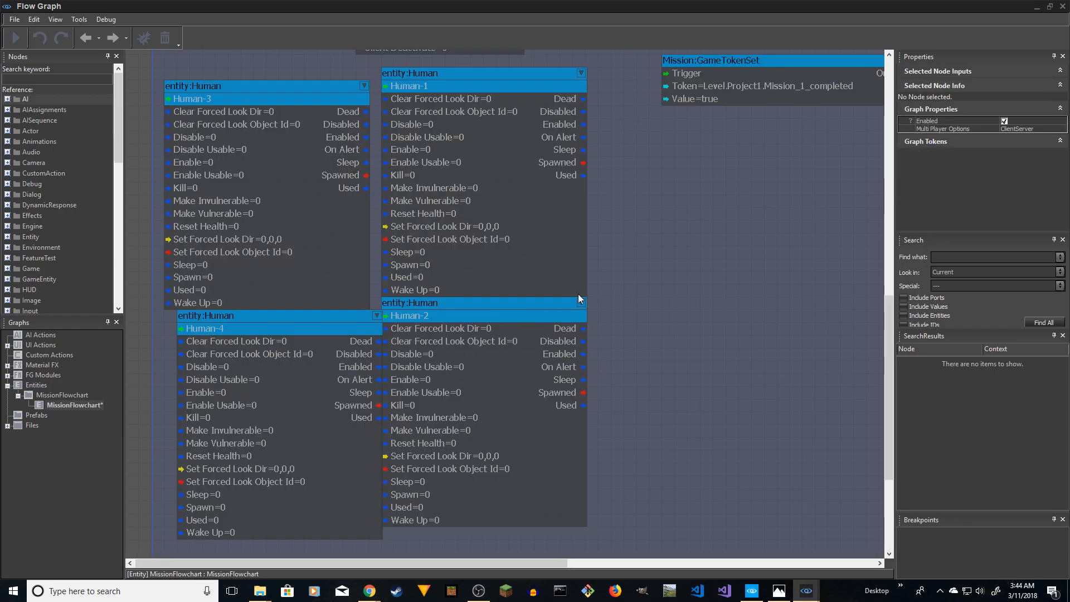
- Add a Logic:AND node beside the Human nodes, below the Mission_1_completed GameTokenSet
right_click(647, 248)
mouse_move(678, 255)
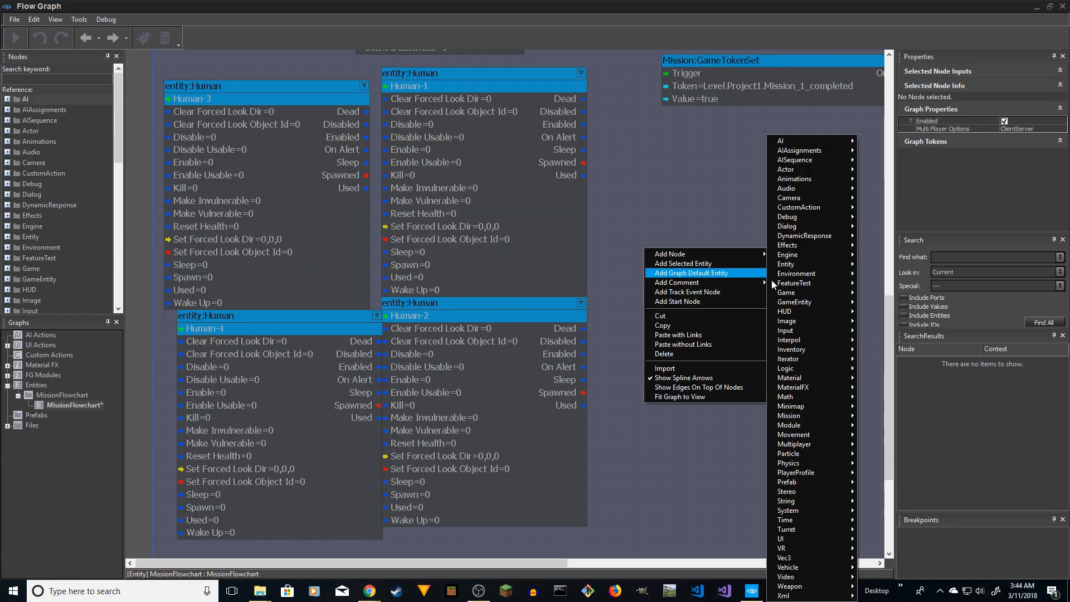
mouse_move(801, 372)
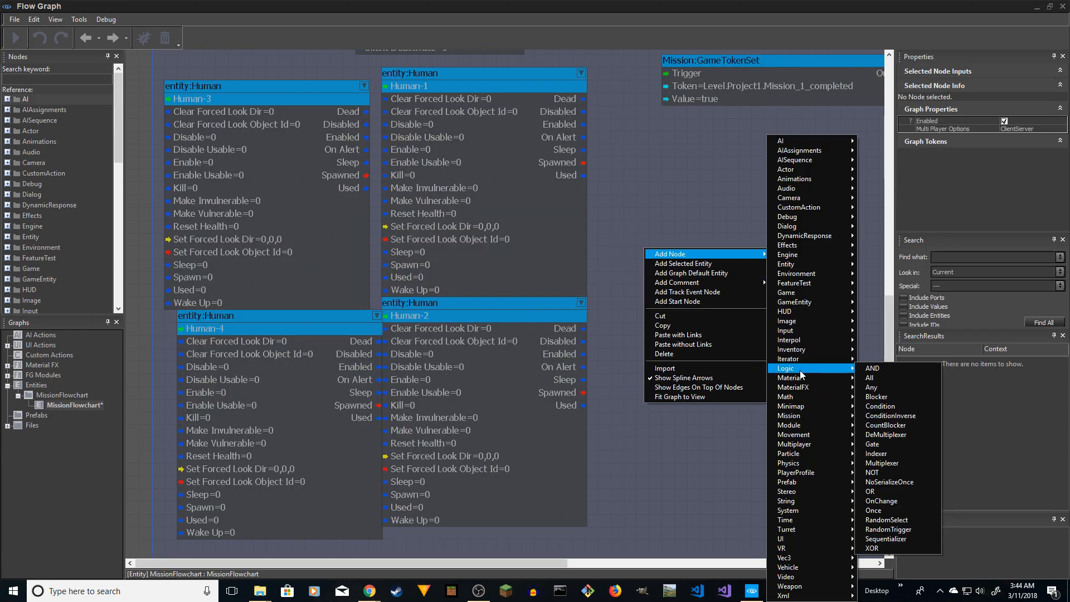
left_click(872, 370)
left_click_drag(700, 252, 697, 223)
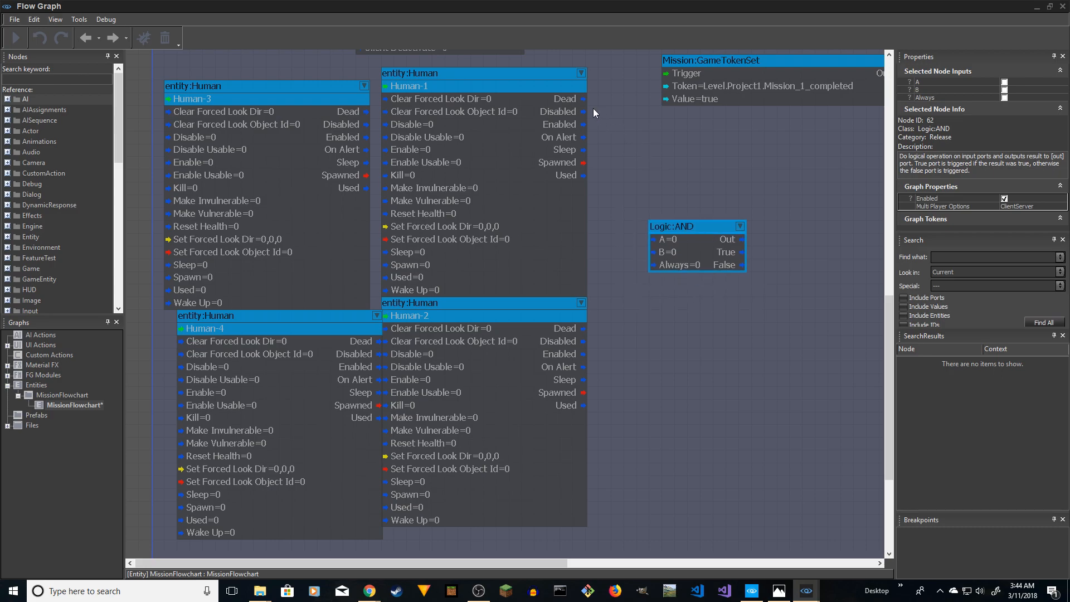
- Link the Dead outputs of Human-1 and Human-2 to inputs A and B of the Logic:AND node
left_click_drag(583, 99, 653, 239)
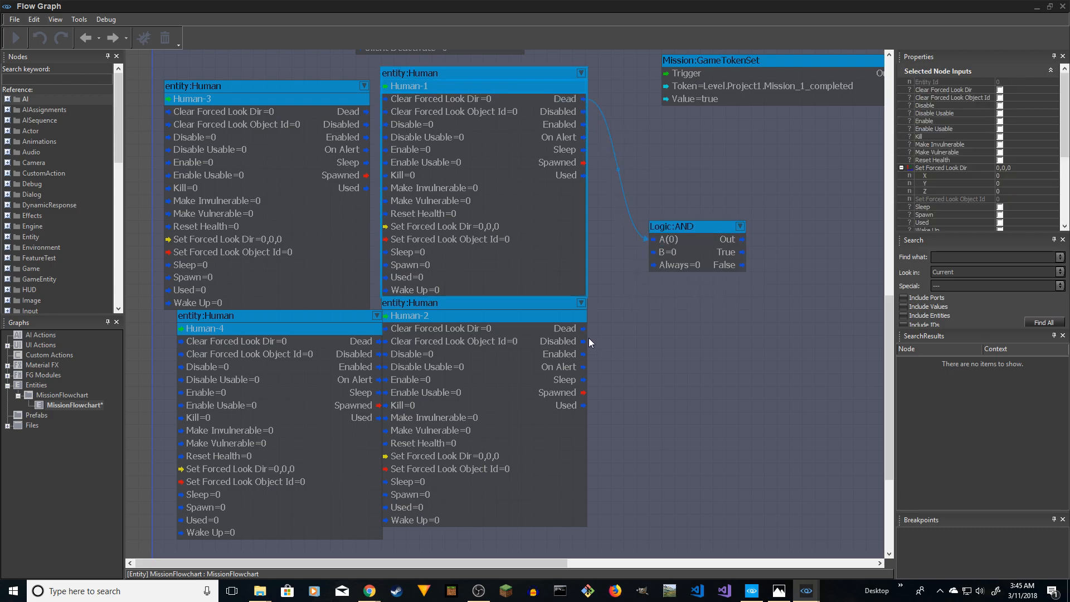
left_click_drag(584, 328, 633, 292)
left_click_drag(650, 255, 651, 254)
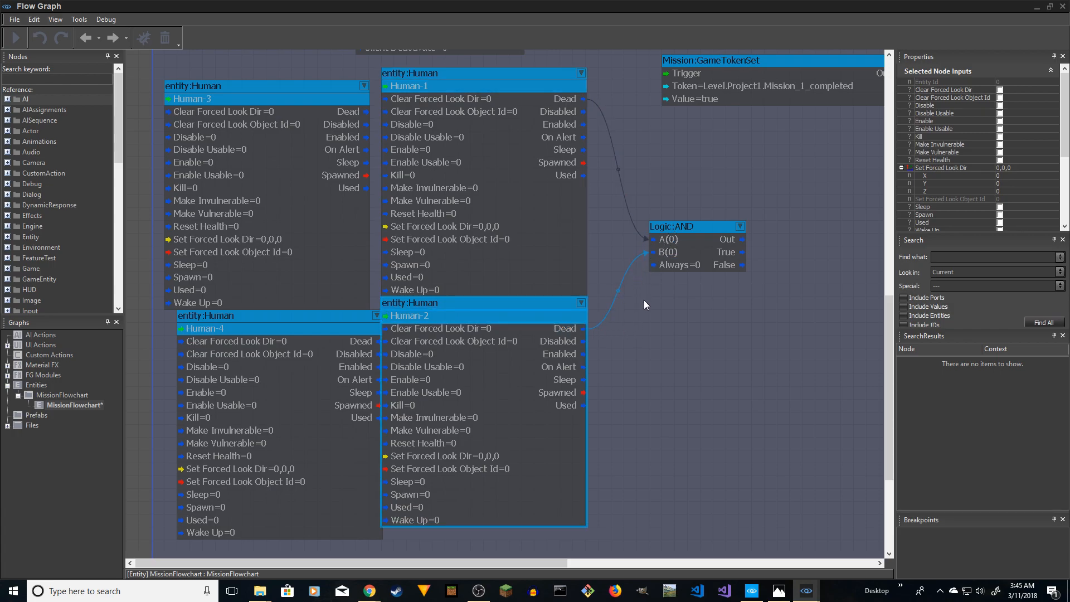
- Add a second Logic:AND node below the first and shift the Human-2 node clear of the Human-4 node
right_click(653, 370)
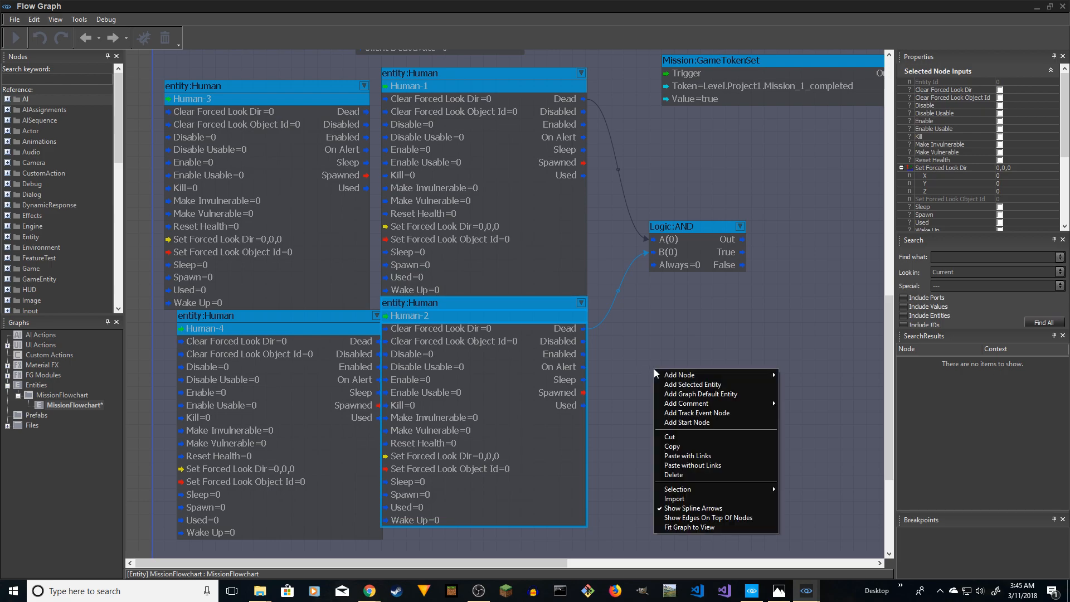
mouse_move(683, 375)
mouse_move(802, 382)
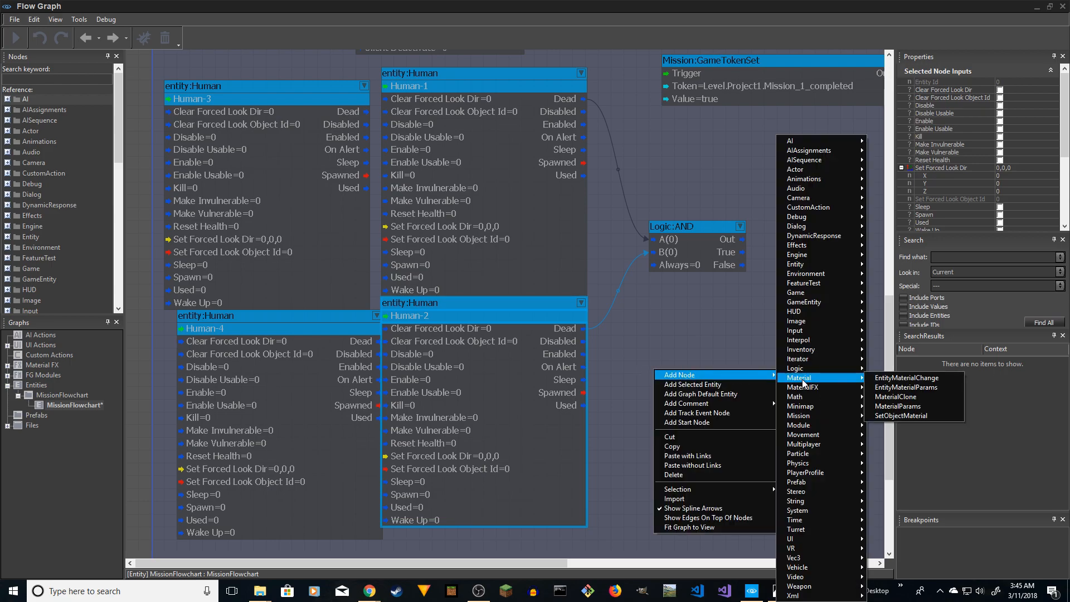
mouse_move(829, 370)
left_click(881, 369)
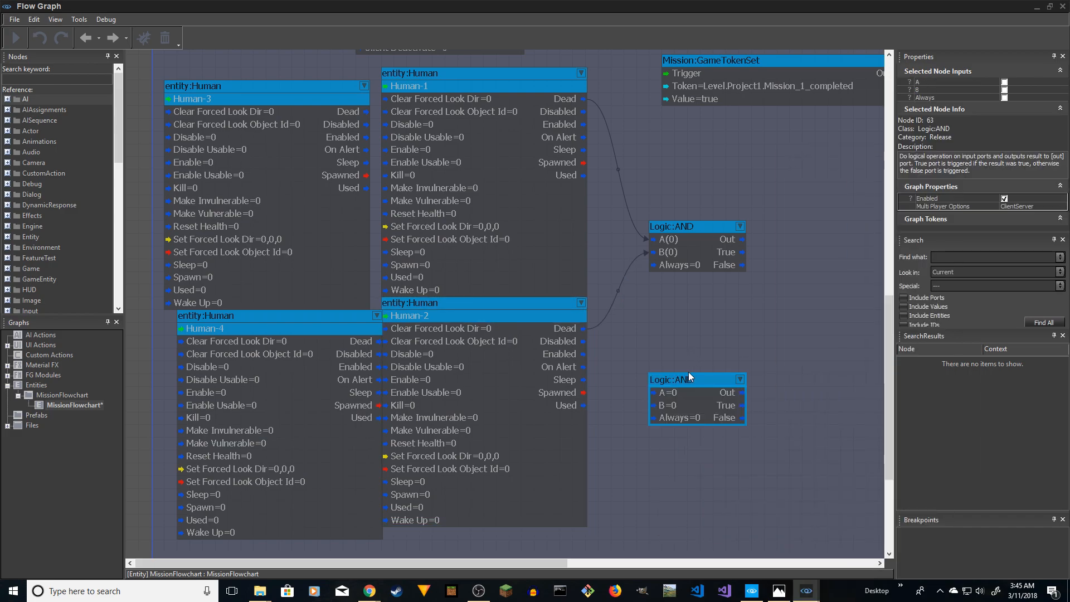
left_click_drag(671, 389, 711, 377)
left_click(503, 320)
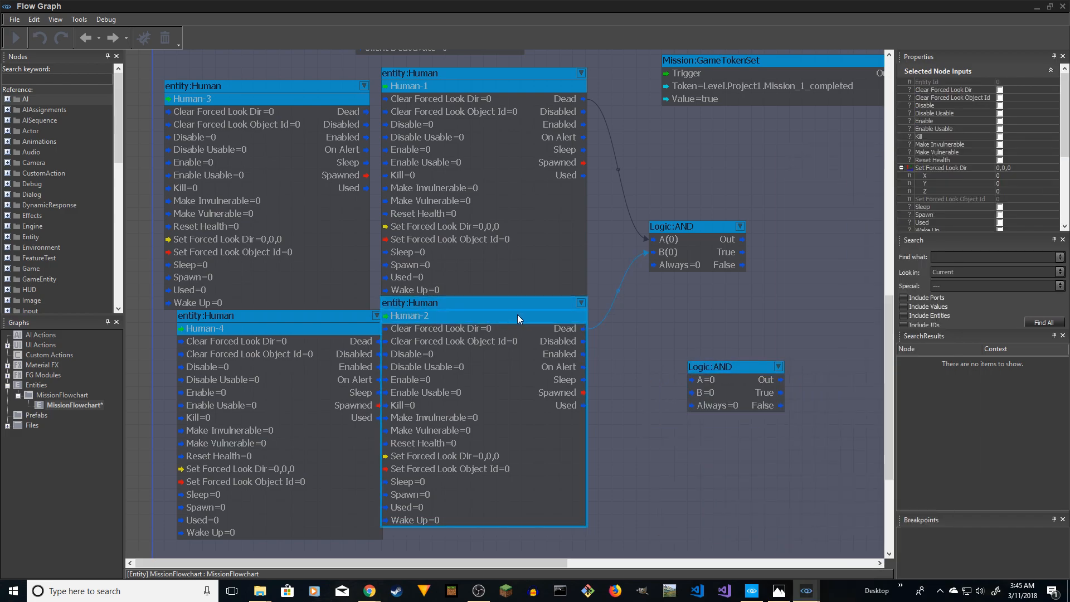
left_click_drag(502, 305, 514, 317)
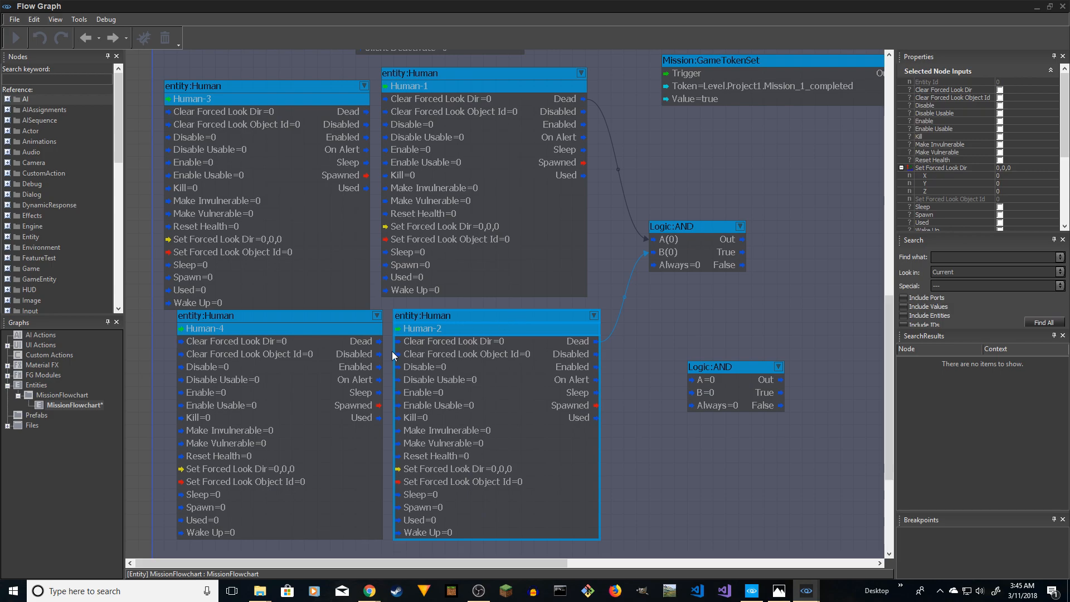
- Link the Dead outputs of Human-3 and Human-4 to inputs A and B of the second Logic:AND node
left_click_drag(380, 344, 691, 383)
left_click(679, 389)
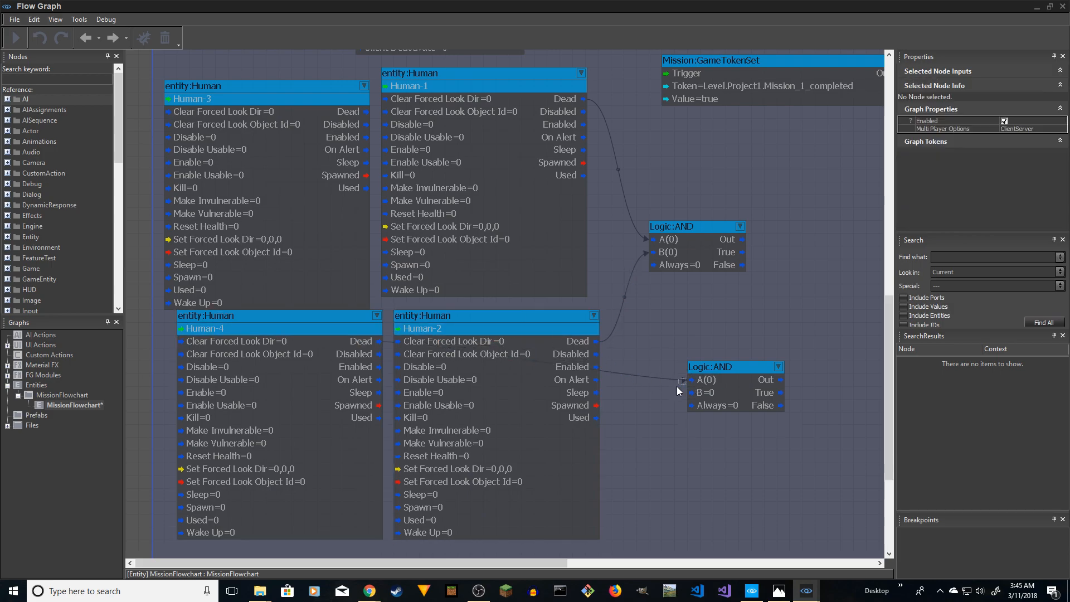
mouse_move(684, 380)
left_mouse_down()
mouse_move(674, 387)
mouse_move(691, 392)
left_mouse_up()
left_click_drag(366, 111, 678, 299)
- Add a third Logic:AND node and link the True outputs of the first two to its A and B inputs
right_click_drag(781, 286, 626, 290)
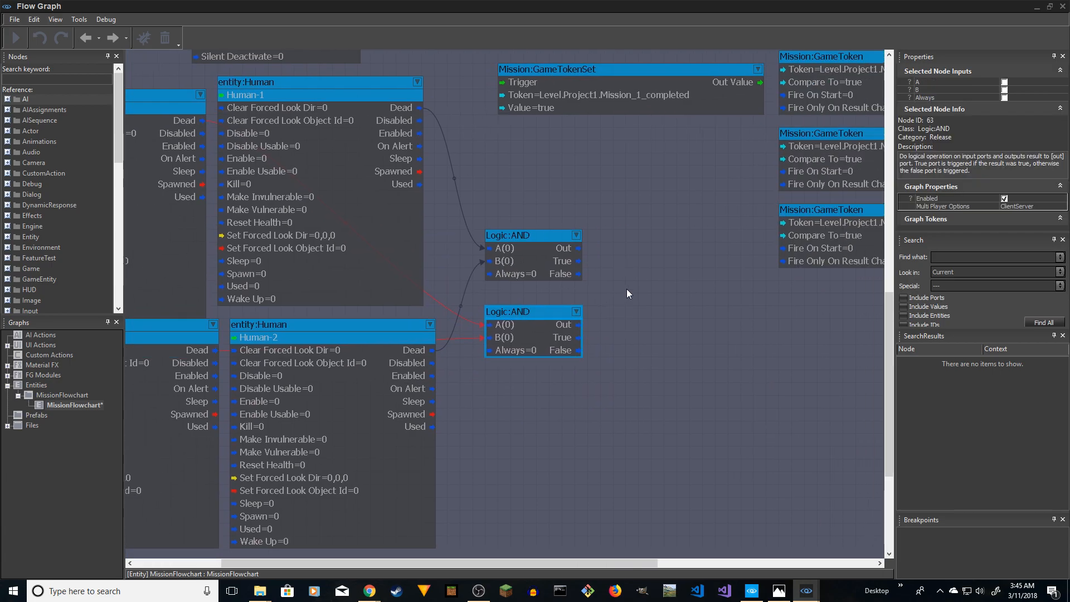
right_click(626, 290)
mouse_move(645, 296)
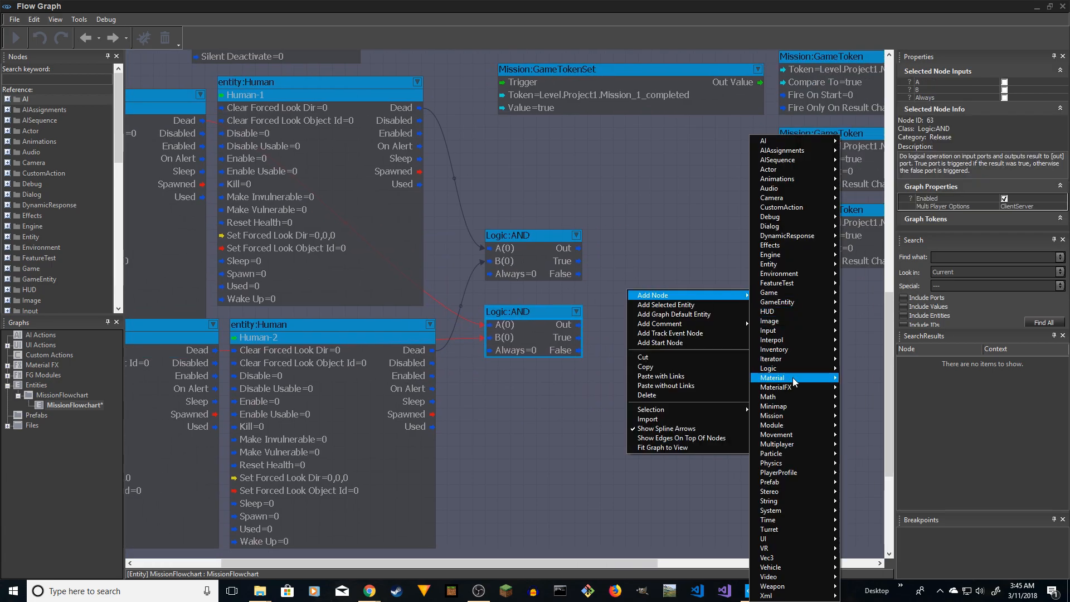
mouse_move(804, 372)
left_click(869, 367)
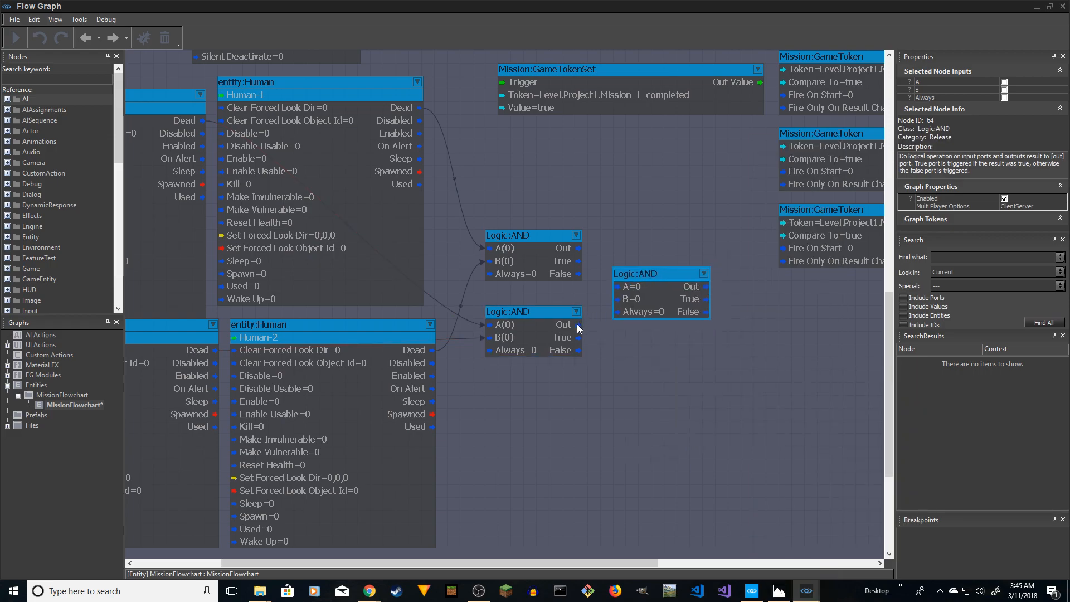
left_click_drag(579, 337, 617, 299)
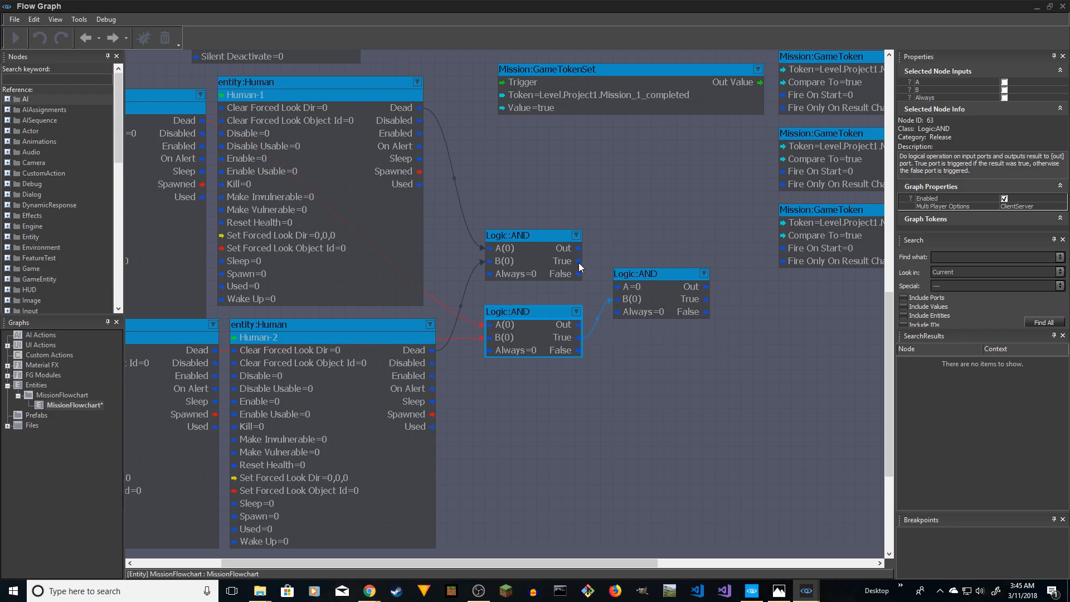
left_click_drag(579, 261, 617, 288)
- Link the third Logic:AND node's True output to the Mission_1_completed GameTokenSet's Trigger and set that node's token to Mission_2_completed
right_click_drag(704, 266, 630, 334)
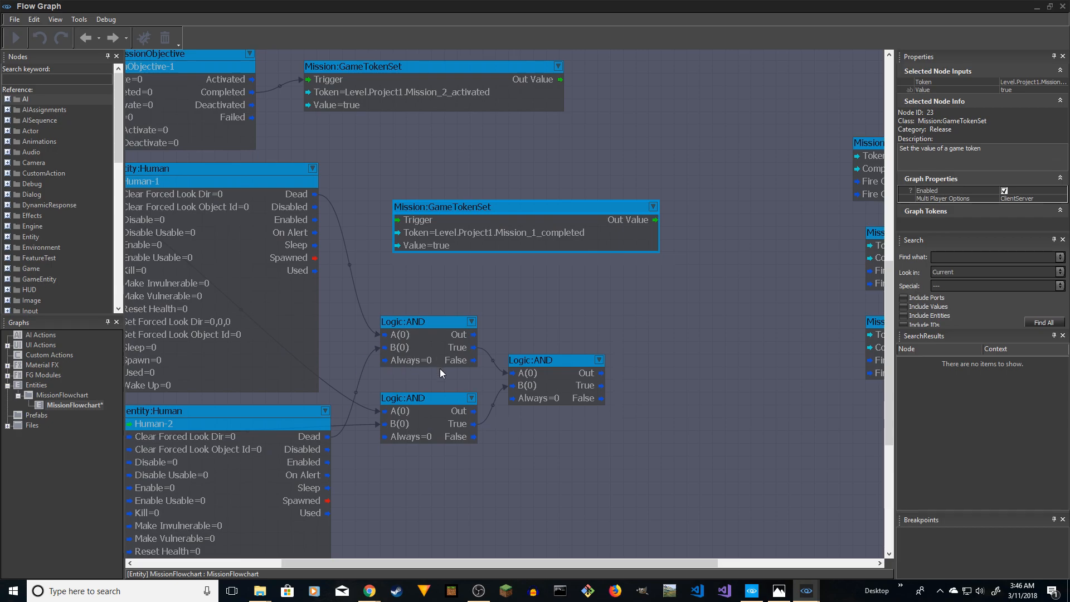
left_click_drag(602, 383, 394, 221)
left_click_drag(495, 205, 546, 205)
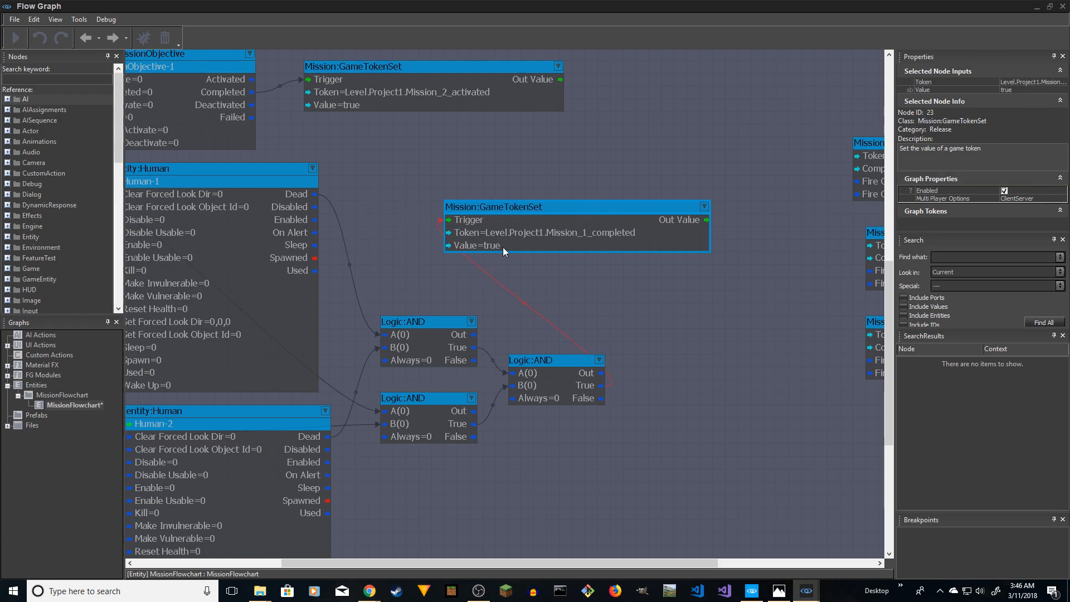
left_click(1066, 83)
left_click(1066, 84)
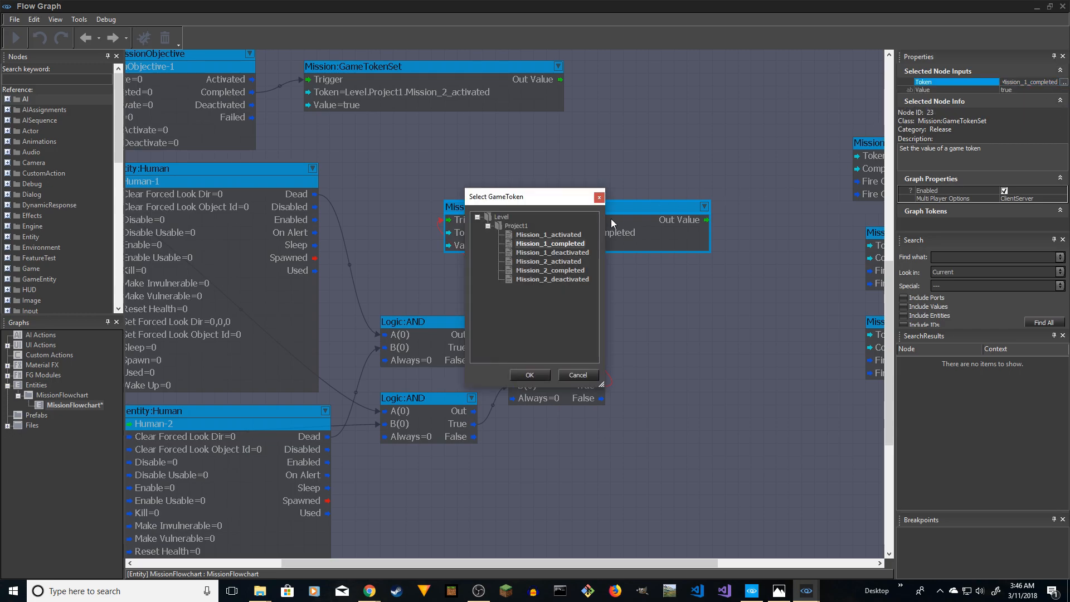
double_click(574, 270)
- Set the token of the GameToken node below the Human nodes to Mission_2_completed
middle_click_drag(637, 312, 782, 126)
middle_click_drag(567, 340, 819, 178)
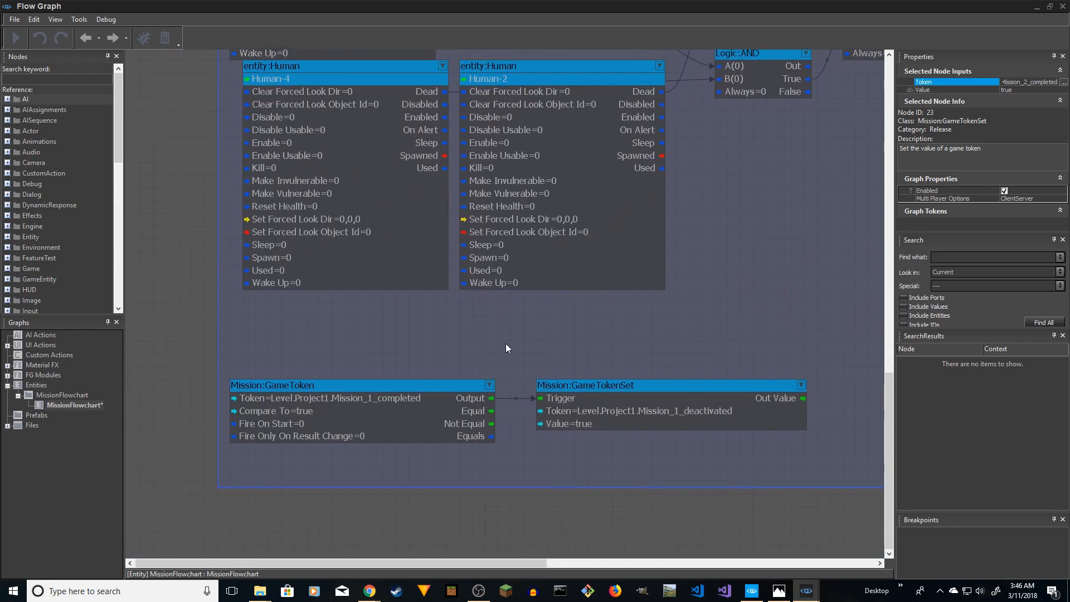
middle_click_drag(455, 367, 533, 373)
left_click(468, 394)
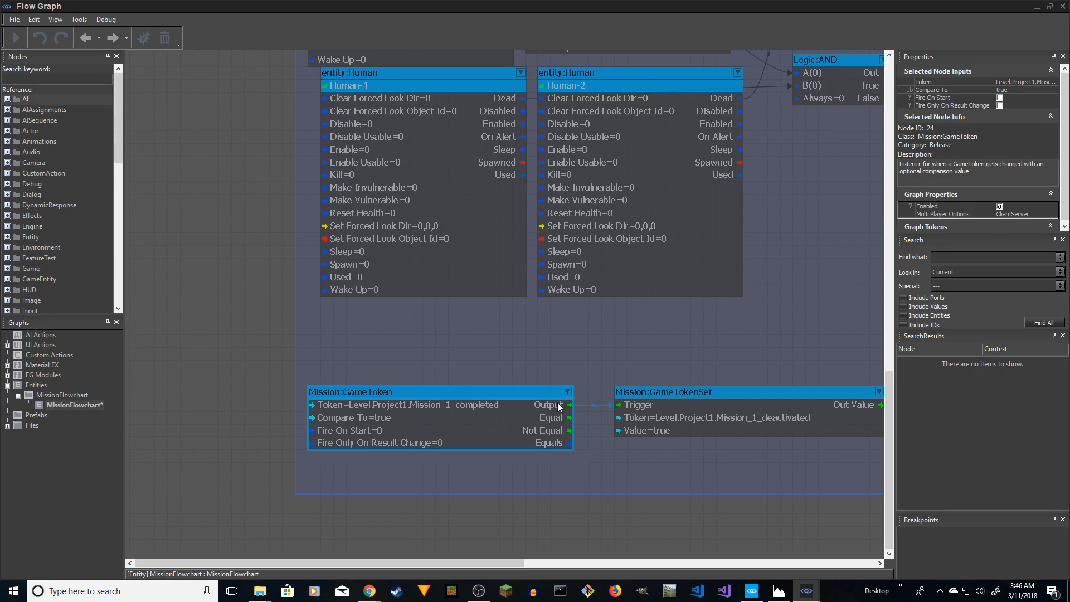
left_click(1026, 82)
left_click(1055, 82)
left_click(555, 270)
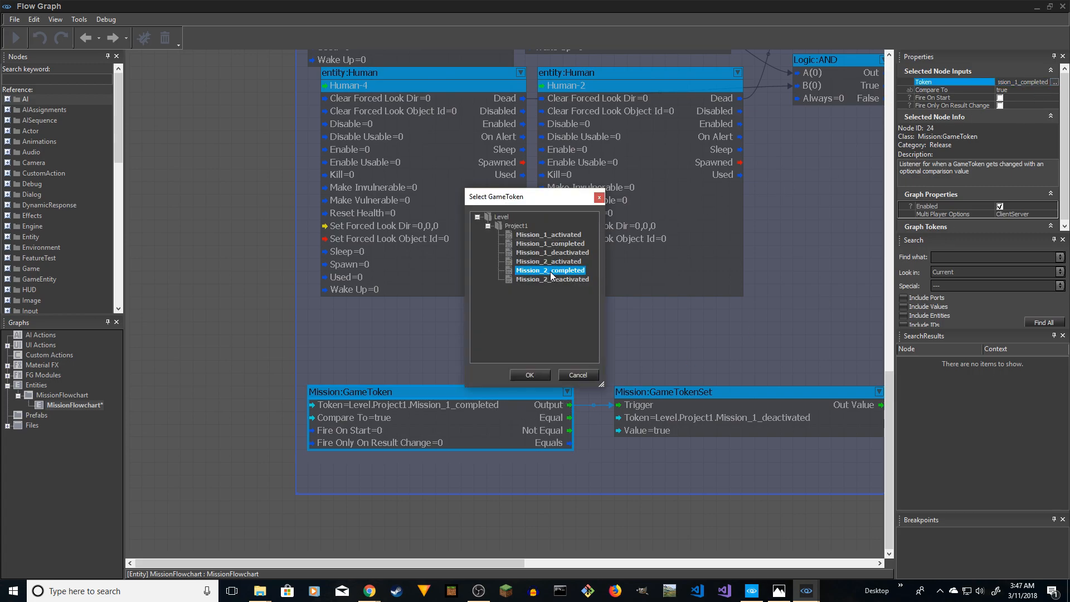
left_click(530, 375)
- Set the token of the GameTokenSet node linked to that GameToken node to Mission_2_deactivated
right_click_drag(699, 367, 526, 335)
left_click(480, 393)
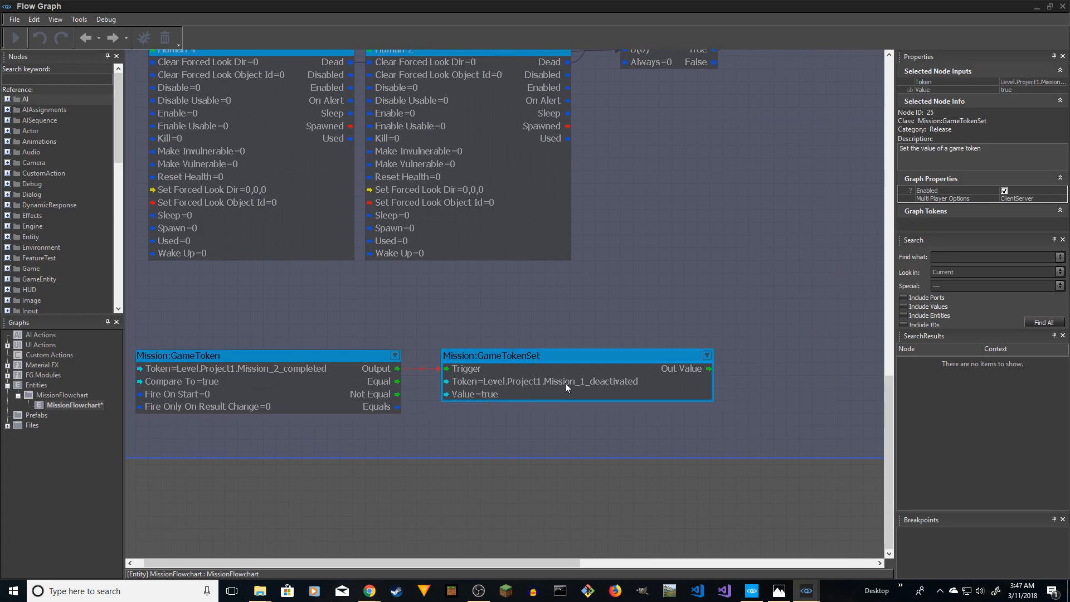
left_click(948, 82)
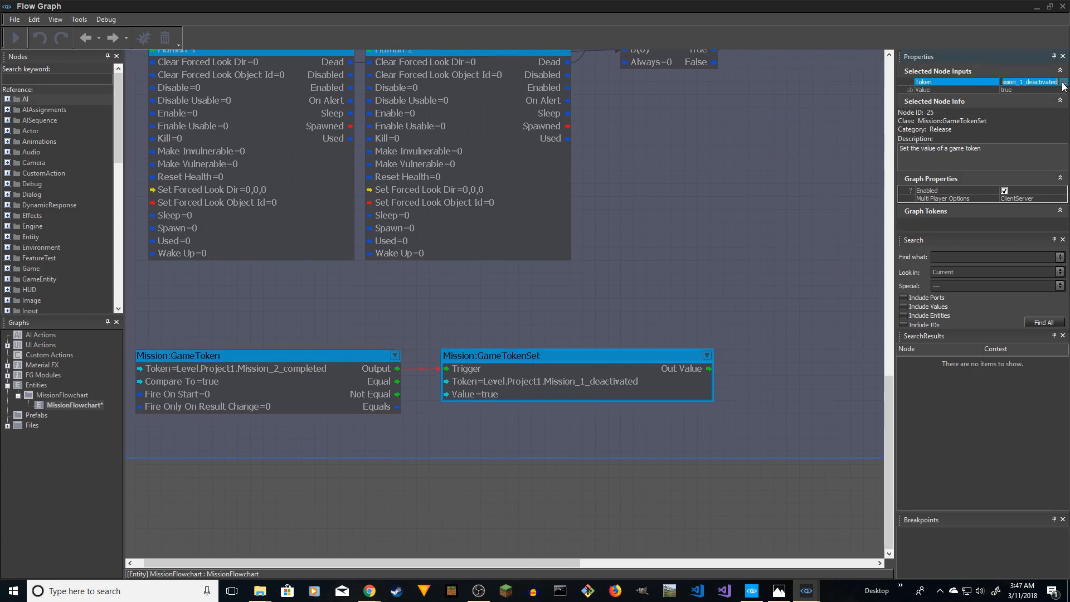
left_click(1064, 82)
double_click(563, 279)
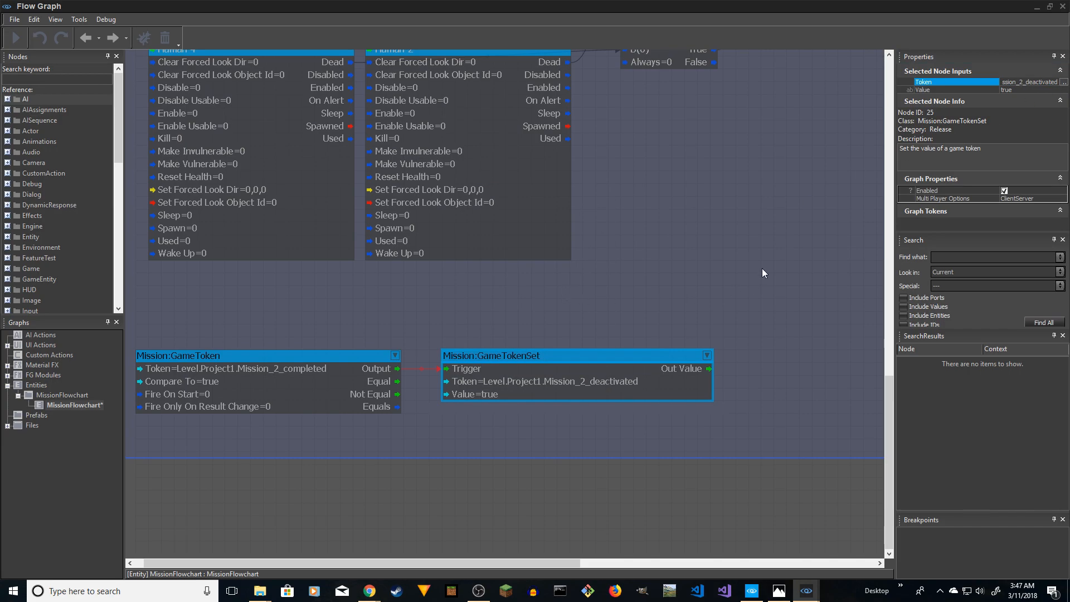
- Move the three Mission_1 GameToken nodes closer to the Mission_2_completed GameTokenSet and widen the Mission 2 box on its right side
right_click_drag(762, 268, 767, 312)
right_click_drag(863, 186, 464, 406)
right_click_drag(653, 335, 391, 457)
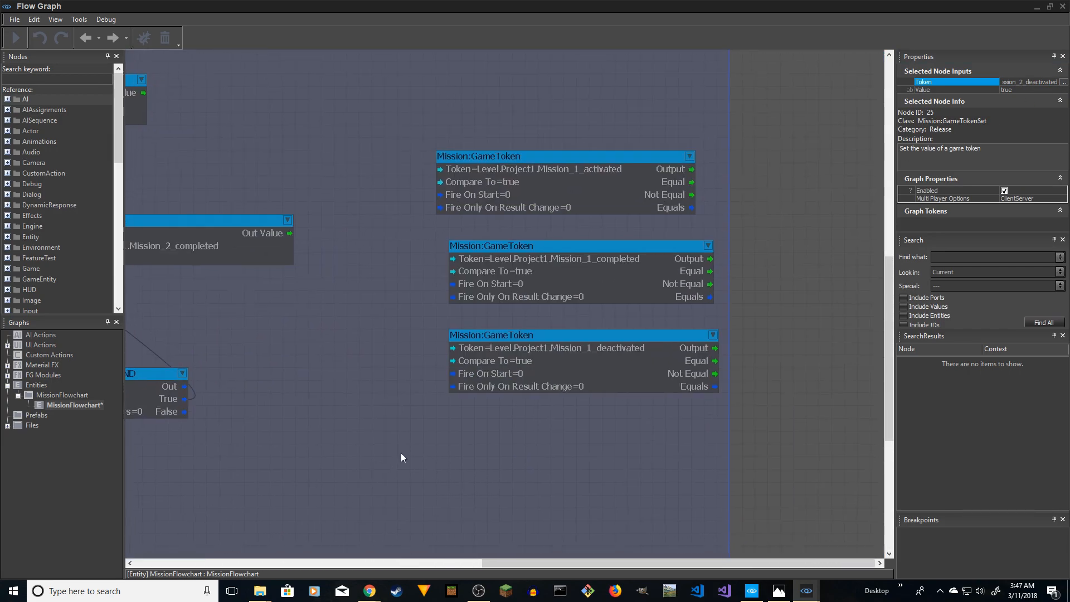
left_click_drag(420, 115, 723, 455)
left_click_drag(545, 156, 442, 182)
right_click_drag(732, 223, 648, 227)
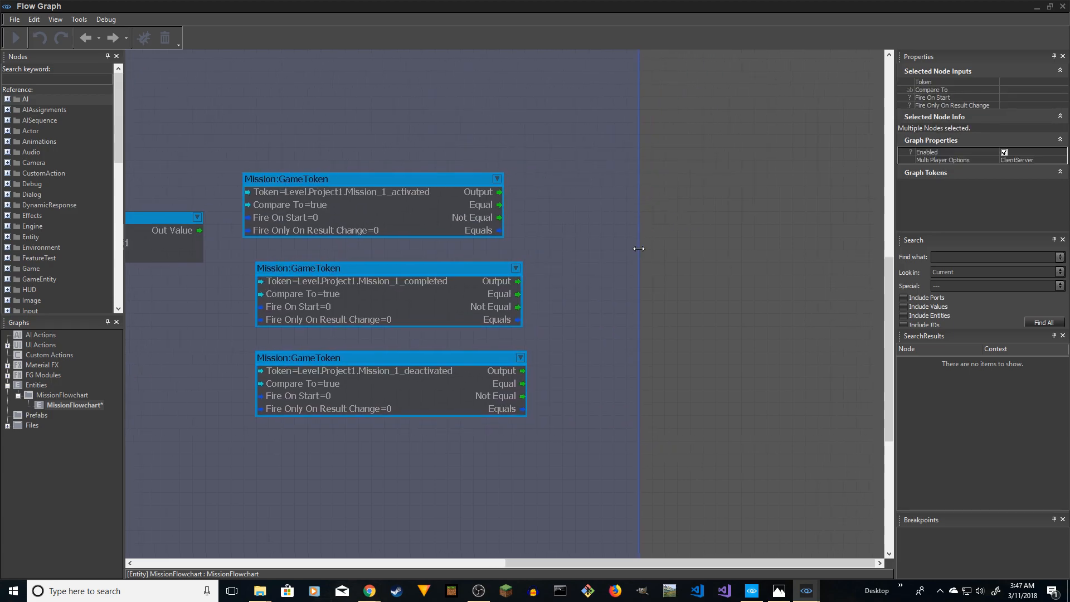
right_click_drag(764, 268, 581, 271)
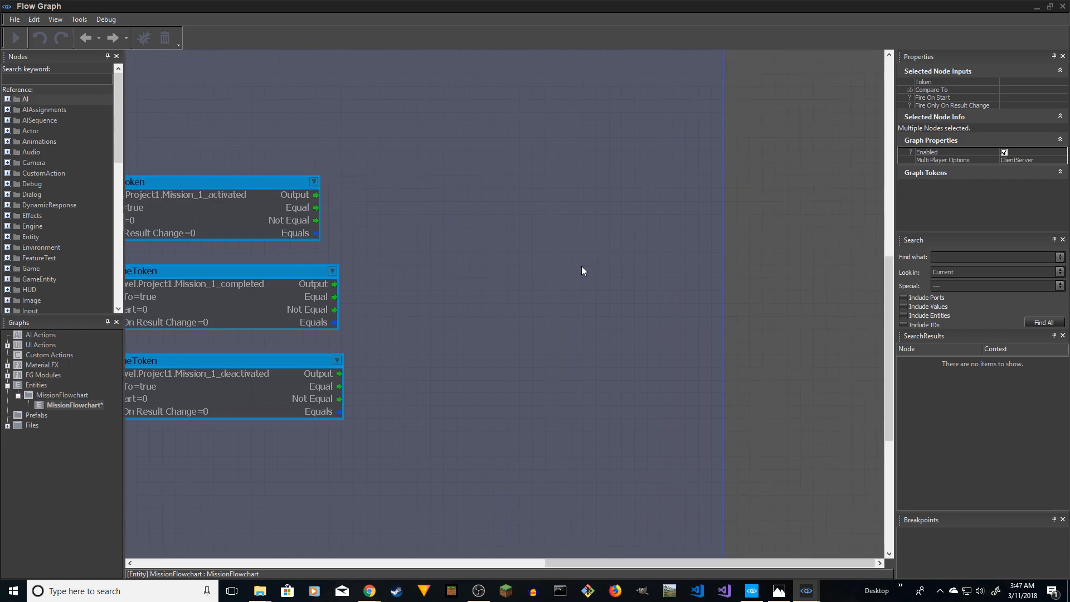
left_click(721, 260)
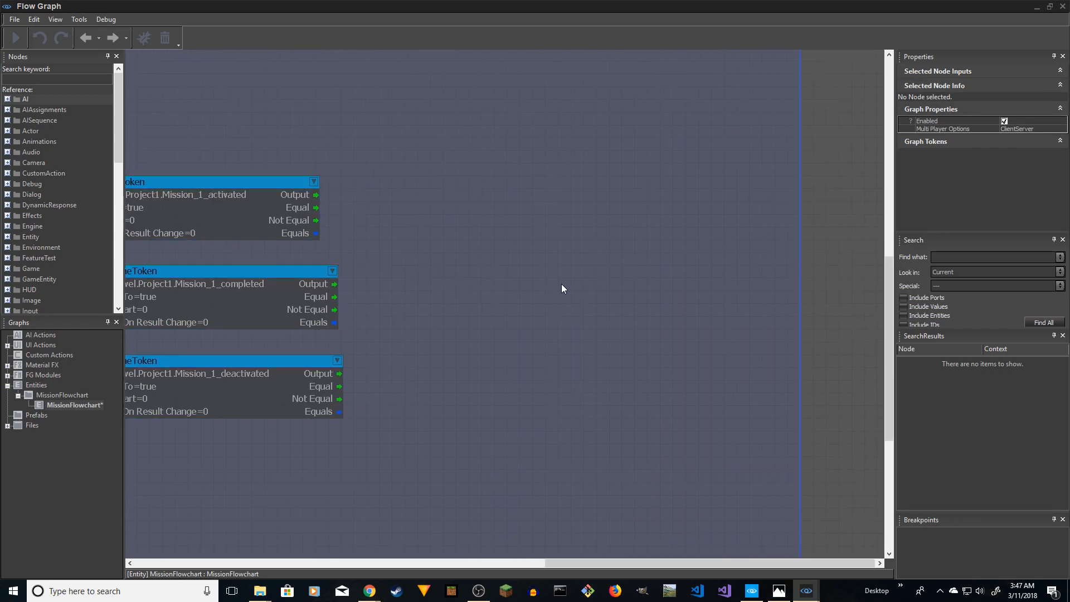
- Align the completed and deactivated GameToken nodes beneath the activated one in an evenly spaced column
right_click_drag(567, 283, 716, 280)
right_click_drag(575, 232, 646, 254)
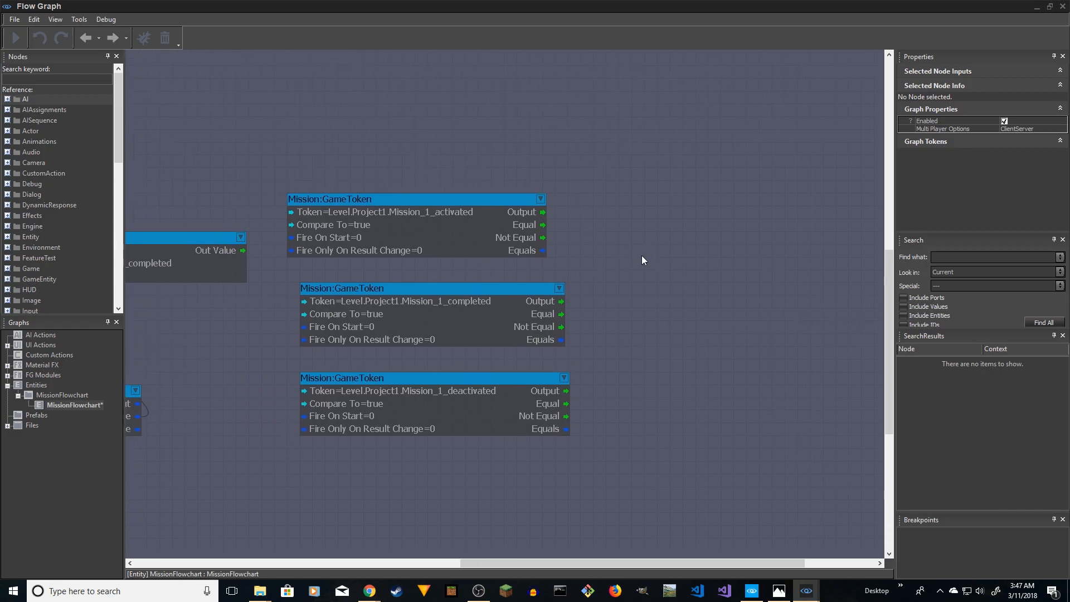
left_click_drag(491, 287, 458, 275)
left_click_drag(440, 382, 427, 357)
right_click_drag(649, 301, 687, 341)
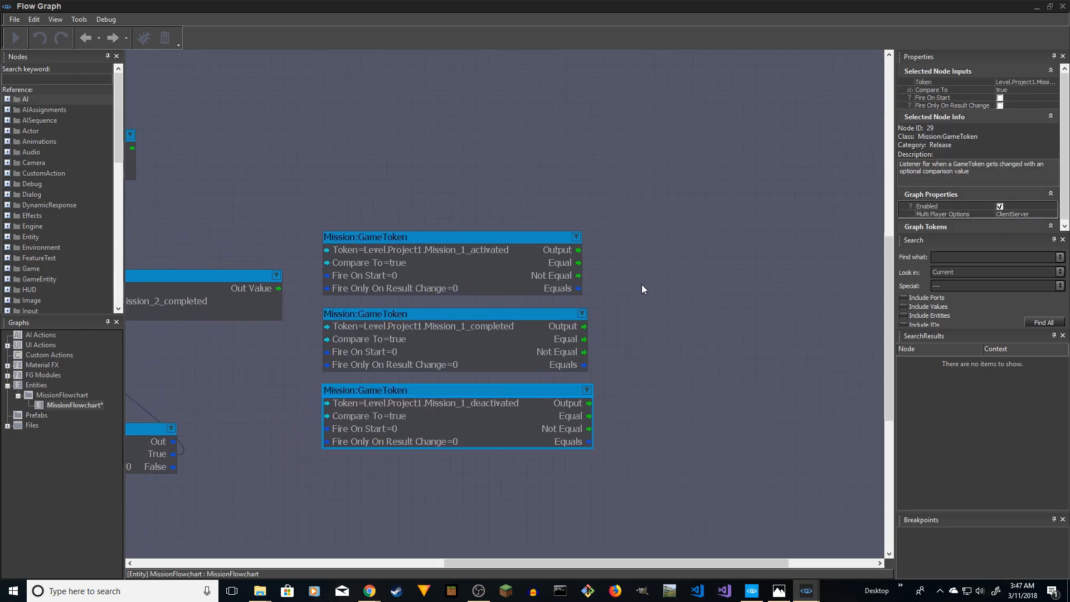
- Add the MissionObjective-2 entity from the level as a node beside the three GameToken nodes
left_click(1032, 9)
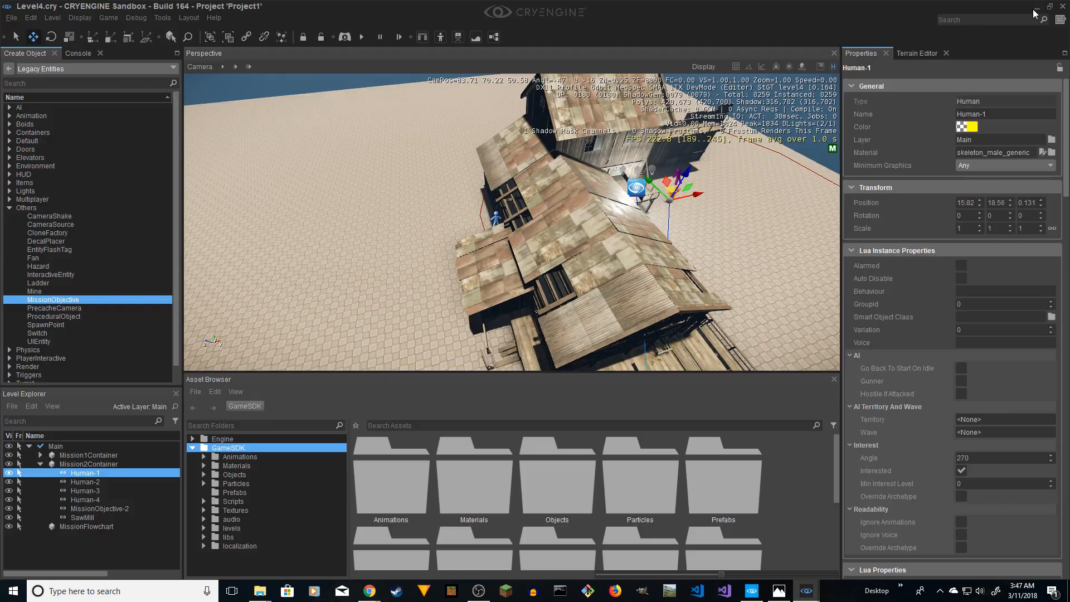
left_click(105, 508)
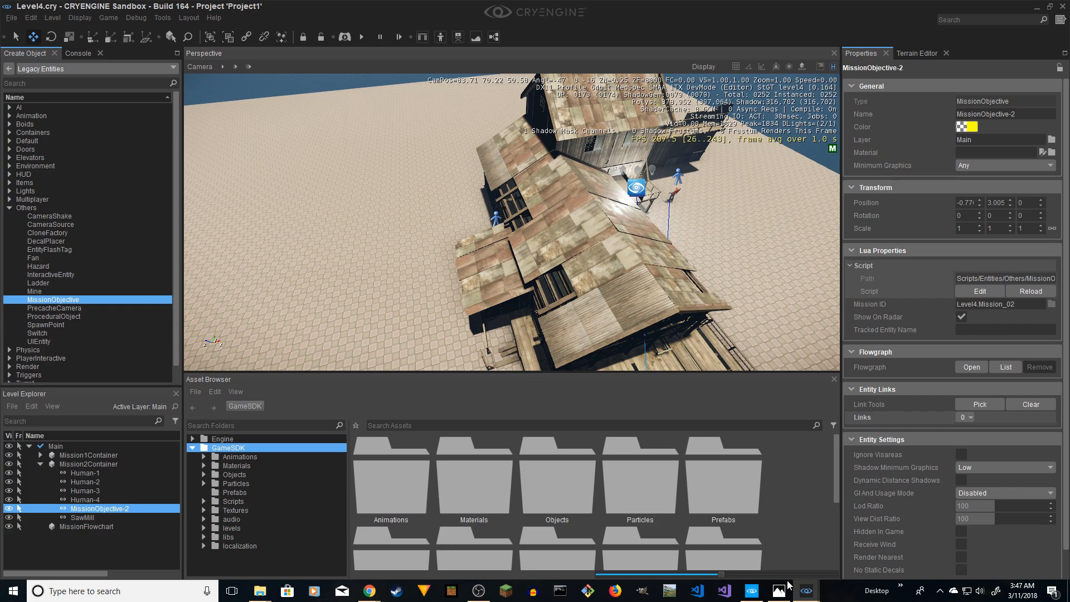
mouse_move(806, 591)
left_click(867, 538)
right_click(679, 249)
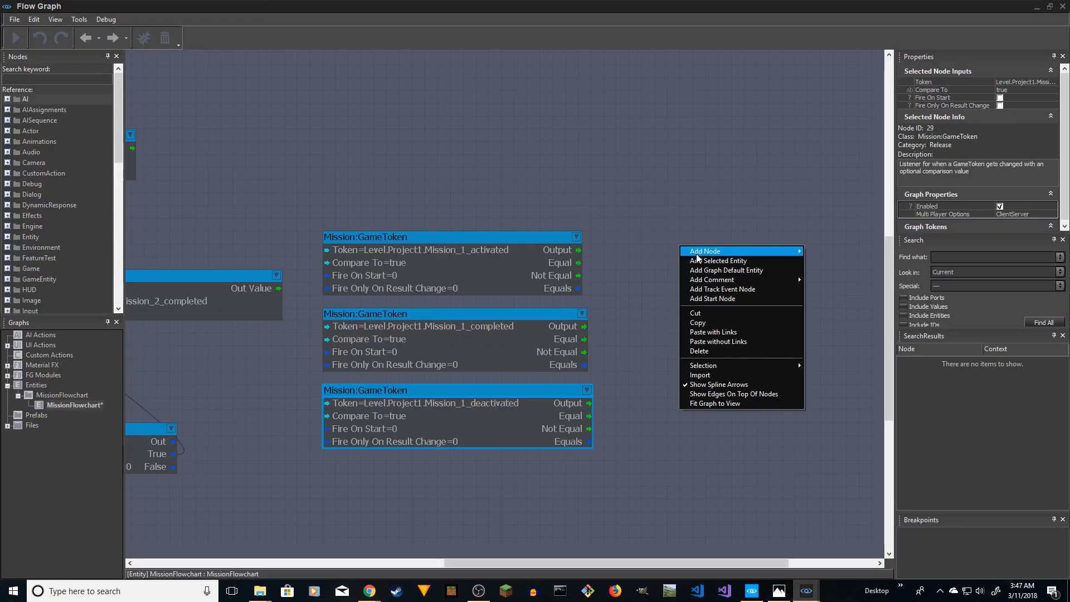
left_click(705, 264)
left_click_drag(735, 249, 715, 248)
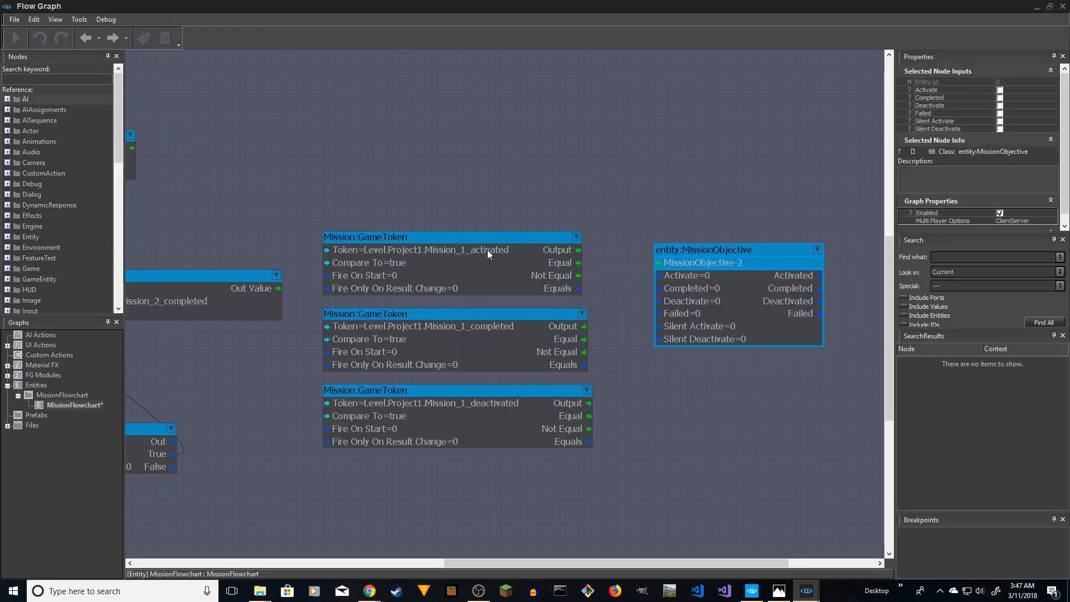
- Set the token of the uppermost GameToken node in the column to Mission_2_activated
left_click(468, 258)
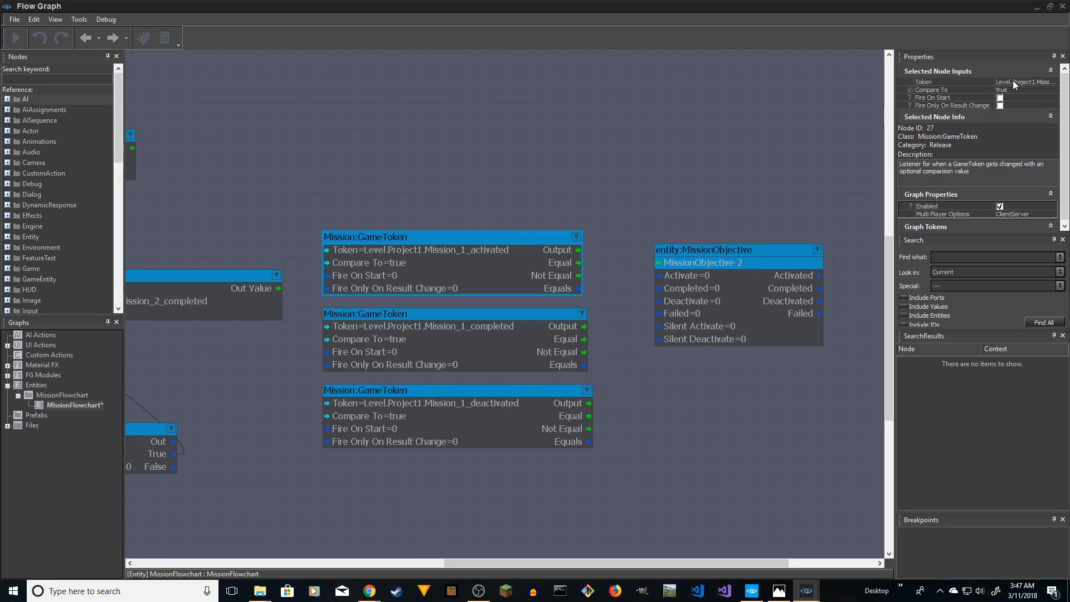
left_click(1052, 83)
left_click(1054, 83)
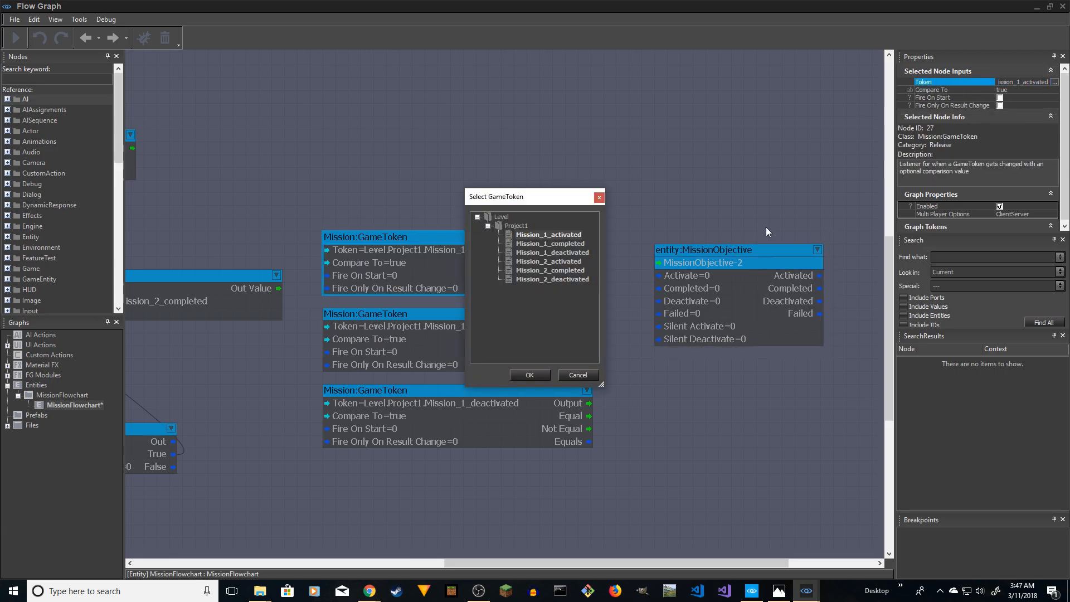
left_click(557, 261)
left_click(530, 378)
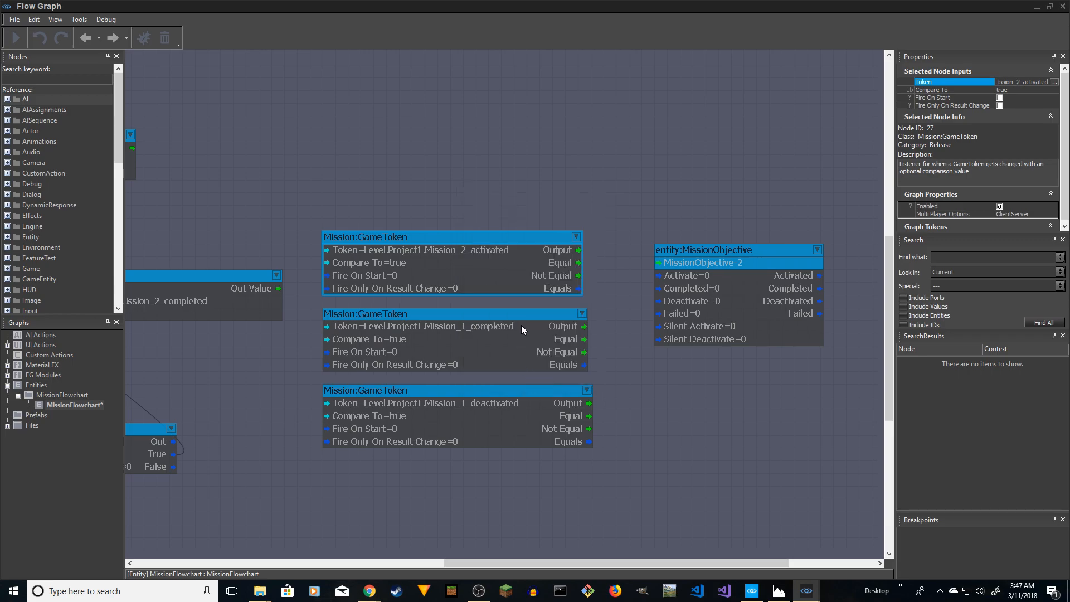
- Set the token of the middle GameToken node in the column to Mission_2_completed
left_click(545, 309)
left_click(1054, 84)
left_click(1055, 84)
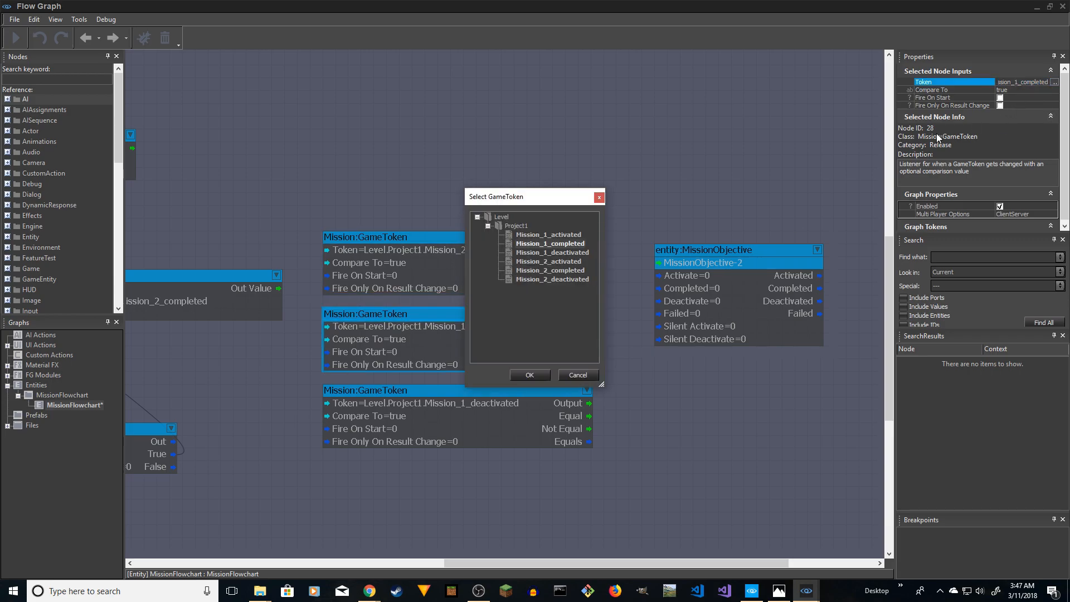
double_click(554, 273)
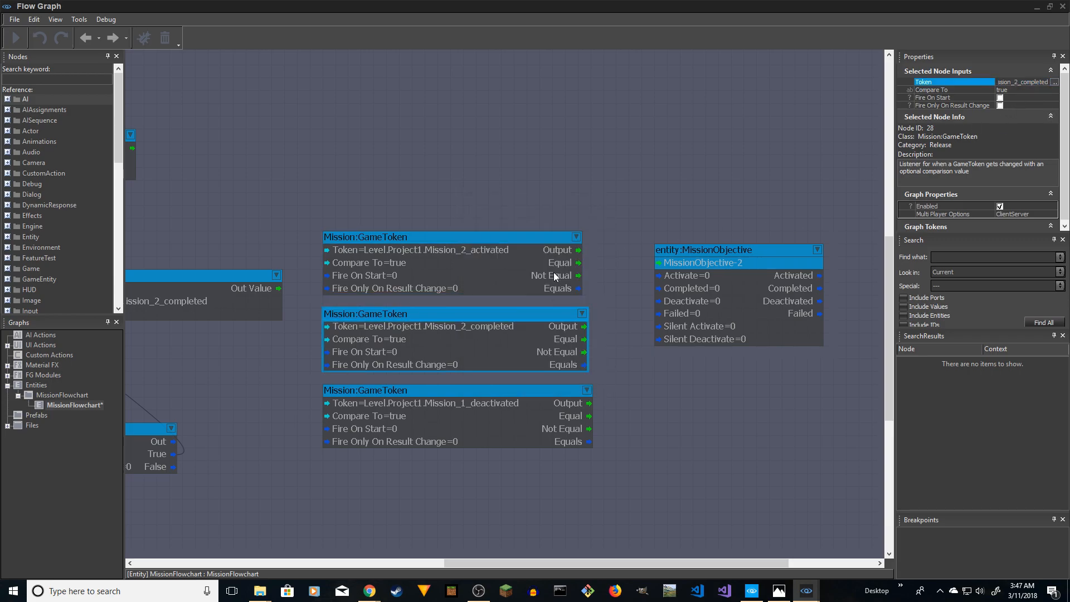
- Set the token of the lowest GameToken node in the column to Mission_2_deactivated
left_click(527, 388)
left_click(1052, 83)
left_click(1054, 82)
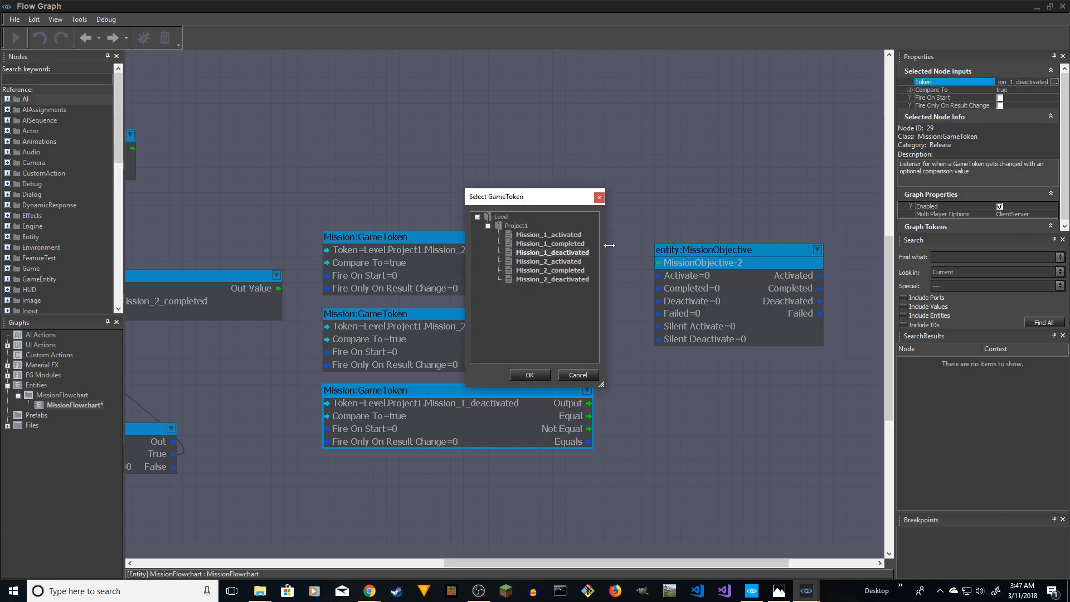
left_click(543, 280)
left_click(529, 375)
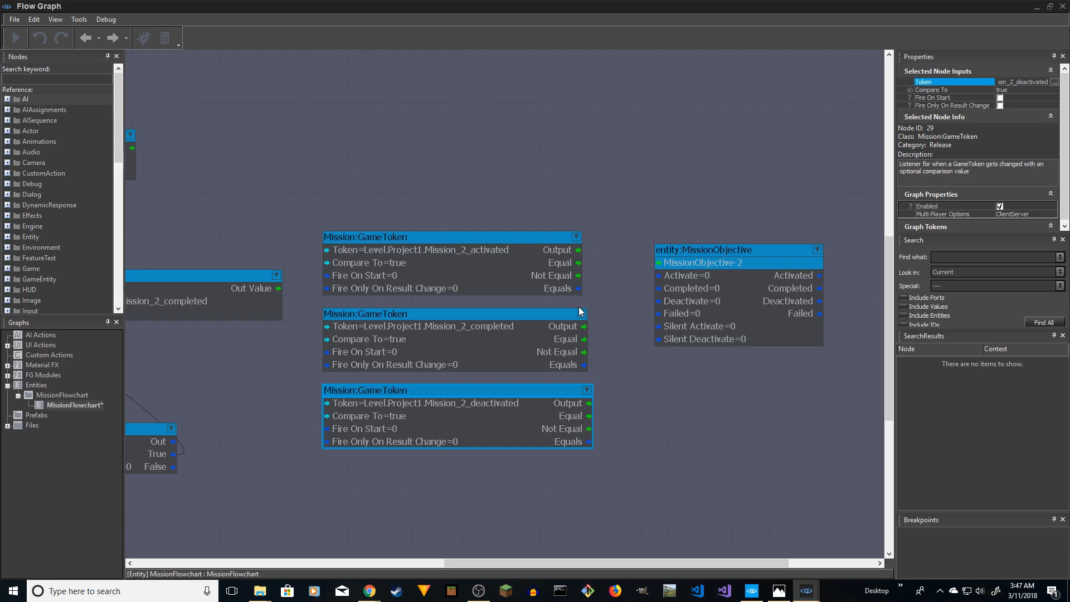
- Link the activated, completed and deactivated GameToken Outputs to MissionObjective-2's Activate, Completed and Deactivate inputs respectively
left_click_drag(579, 249, 653, 277)
left_click_drag(582, 327, 651, 289)
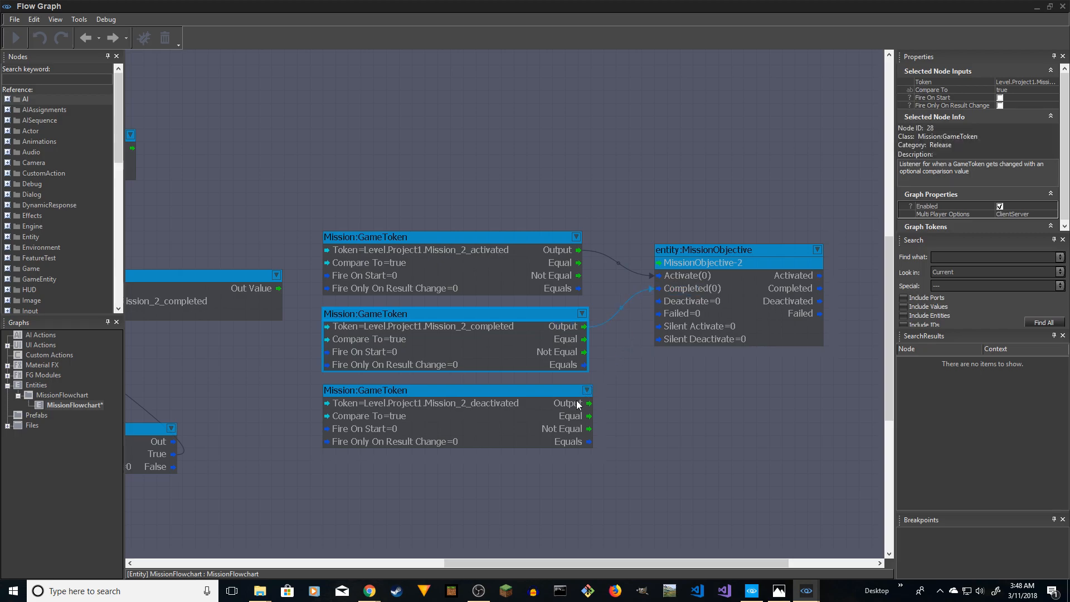
left_click_drag(586, 405, 655, 304)
- Delete the MissionObjective-1 node that feeds the Mission_2_activated GameTokenSet in the Mission 2 box
scroll(627, 353, "down", 8)
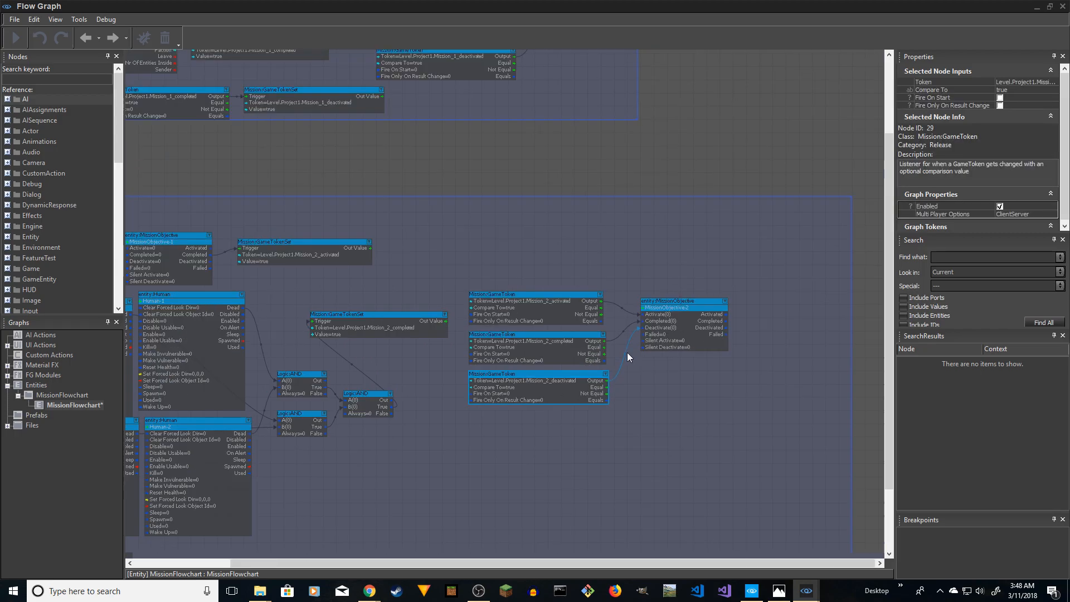
scroll(429, 296, "up", 8)
left_click(425, 278)
key("Delete")
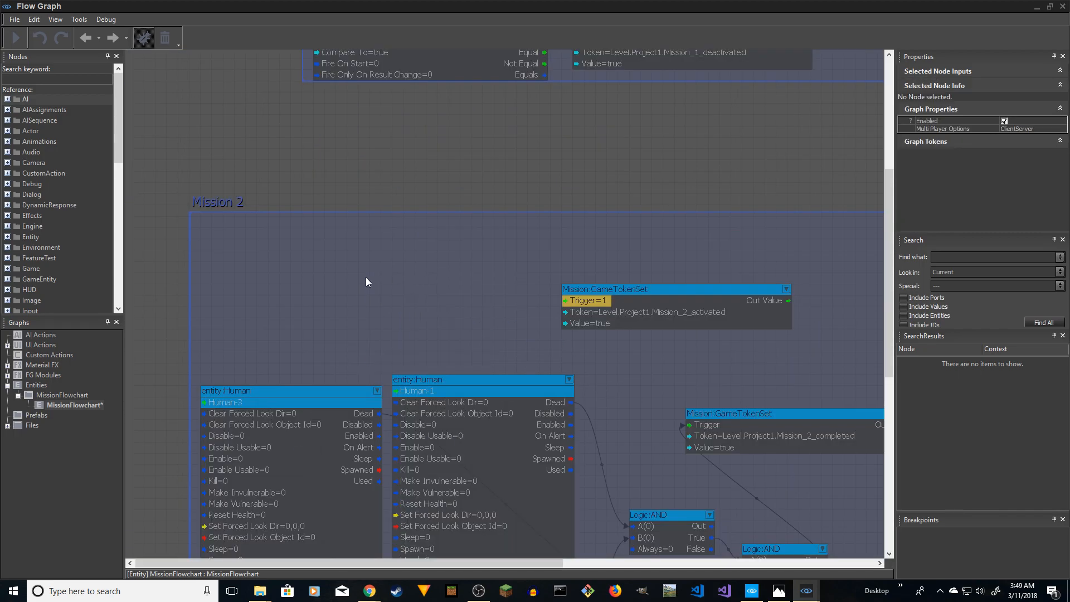
- Add a Mission:GameToken node in the Mission 2 box, left of the Mission_2_activated GameTokenSet node
right_click(305, 263)
mouse_move(346, 269)
mouse_move(451, 415)
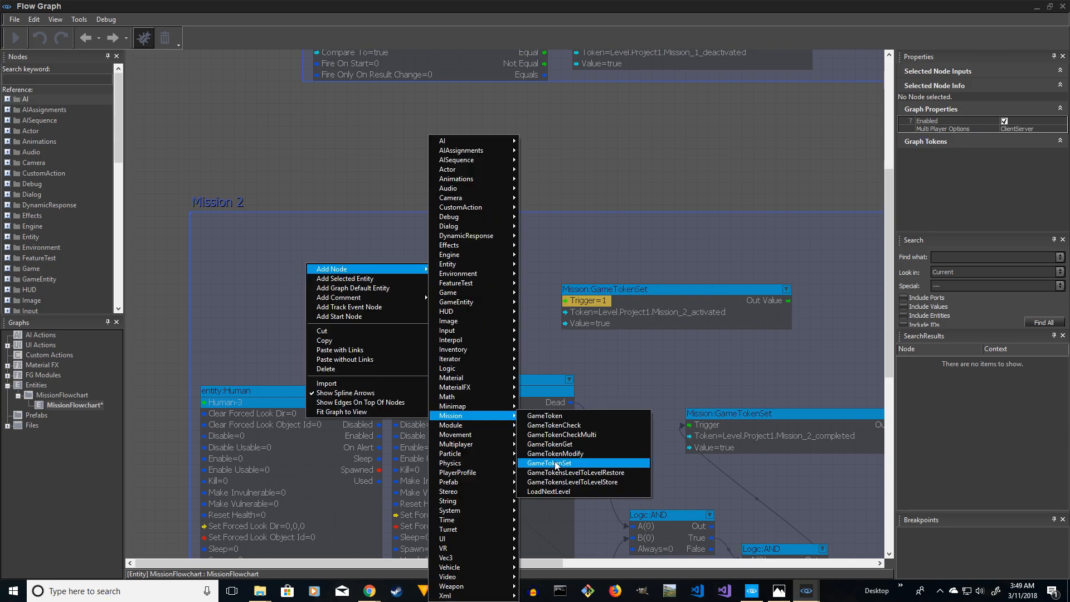
left_click(544, 416)
left_click_drag(415, 264, 369, 255)
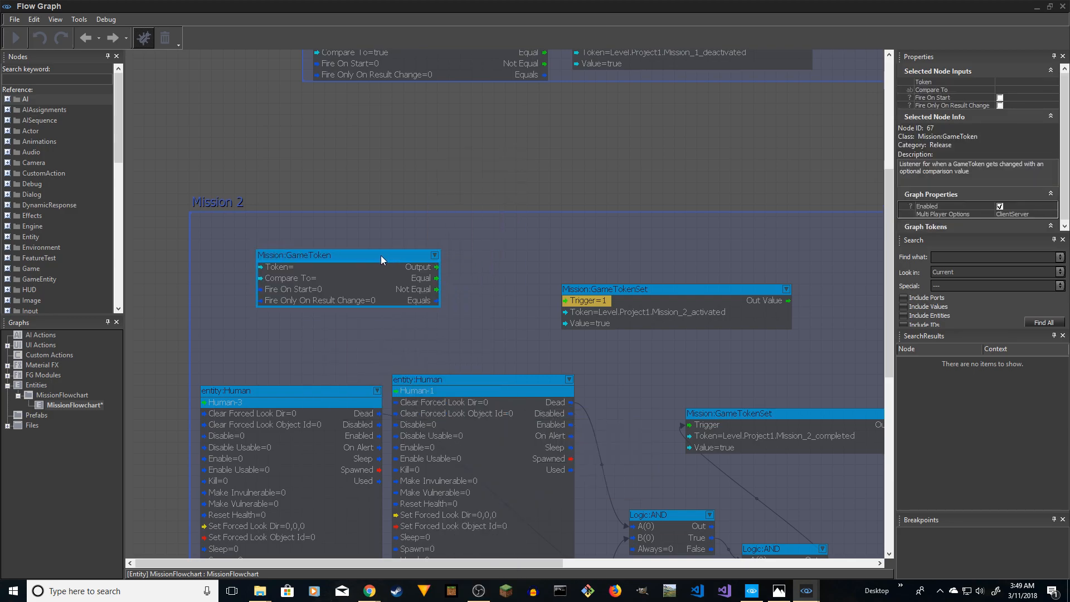
- Set the new GameToken node's token to Level.Project1.Mission_1_deactivated
left_click(1048, 83)
left_click(1054, 83)
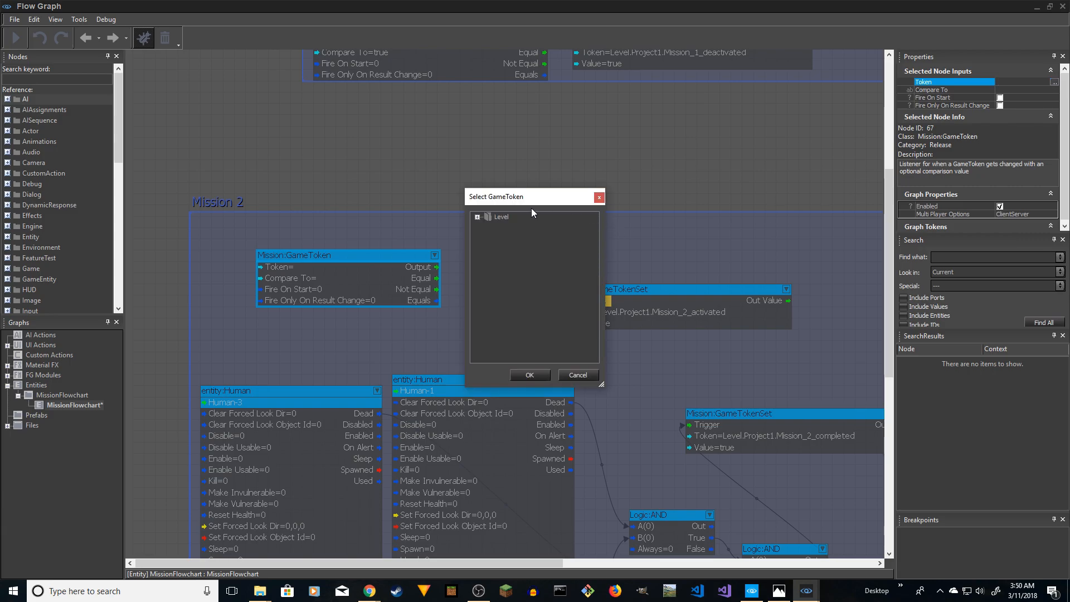
left_click(478, 217)
left_click(558, 253)
left_click(534, 373)
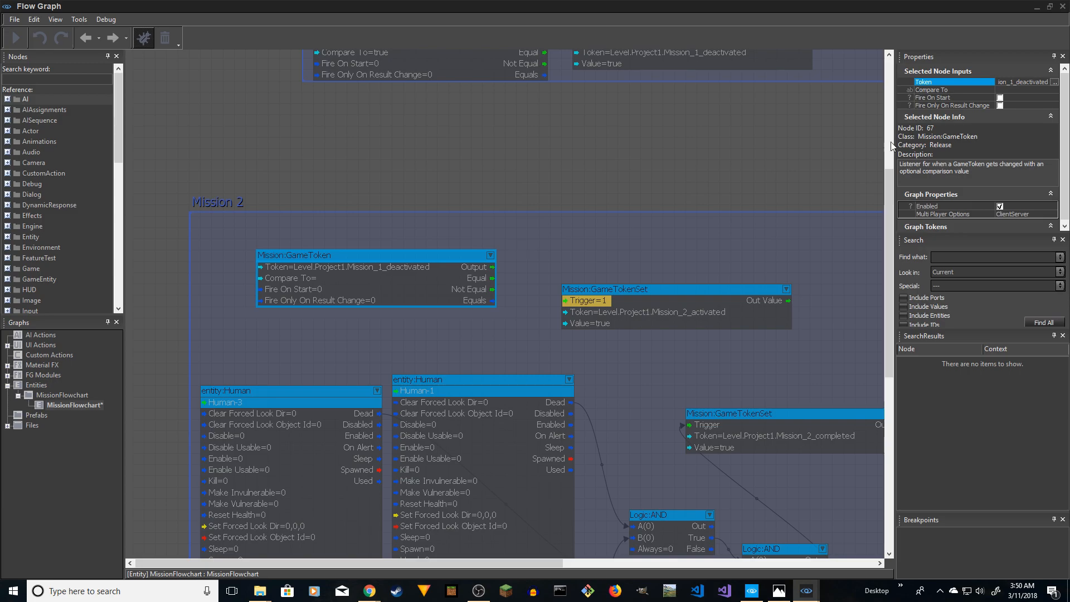
- Set the GameToken node's Compare To value to true and link its Output to the Mission_2_activated GameTokenSet's Trigger
left_click(1021, 89)
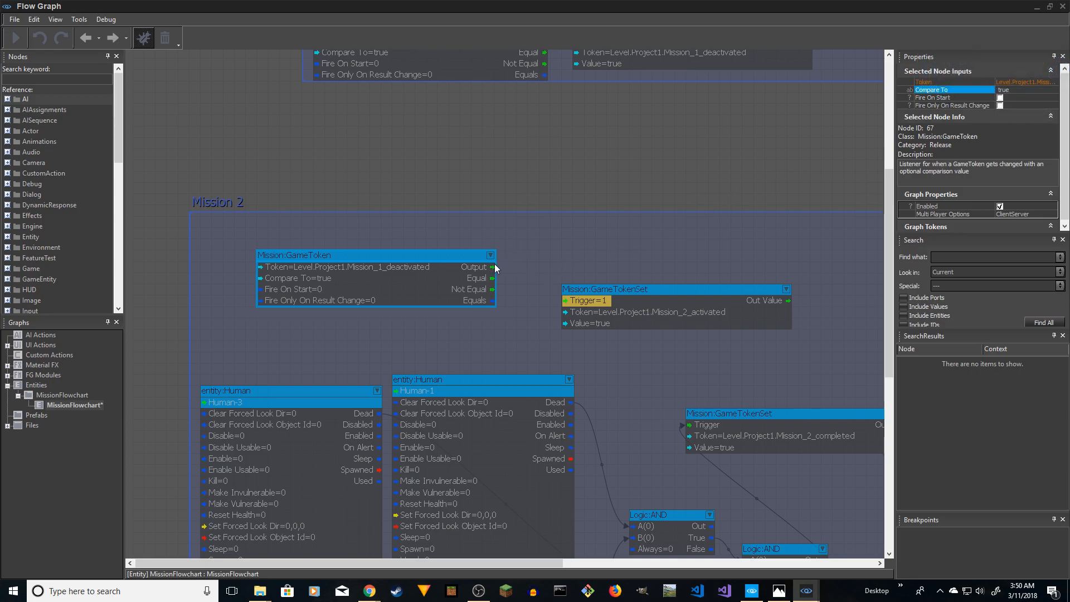
left_click_drag(510, 271, 574, 302)
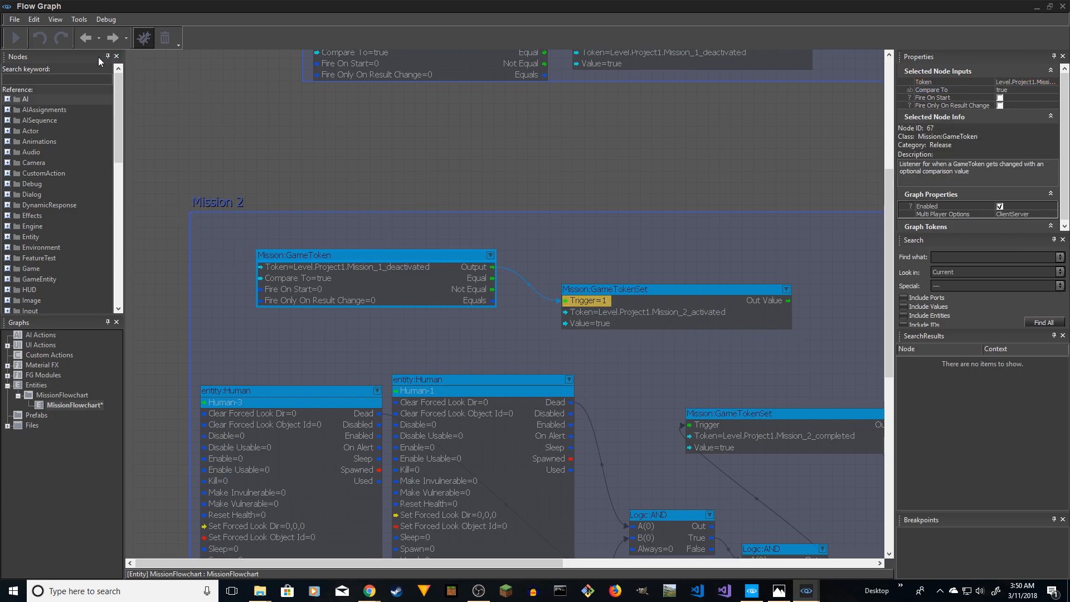
- Dock the Flow Graph window as a tab beside the Asset Browser and bring the whole Mission 2 box into view
left_click(1050, 6)
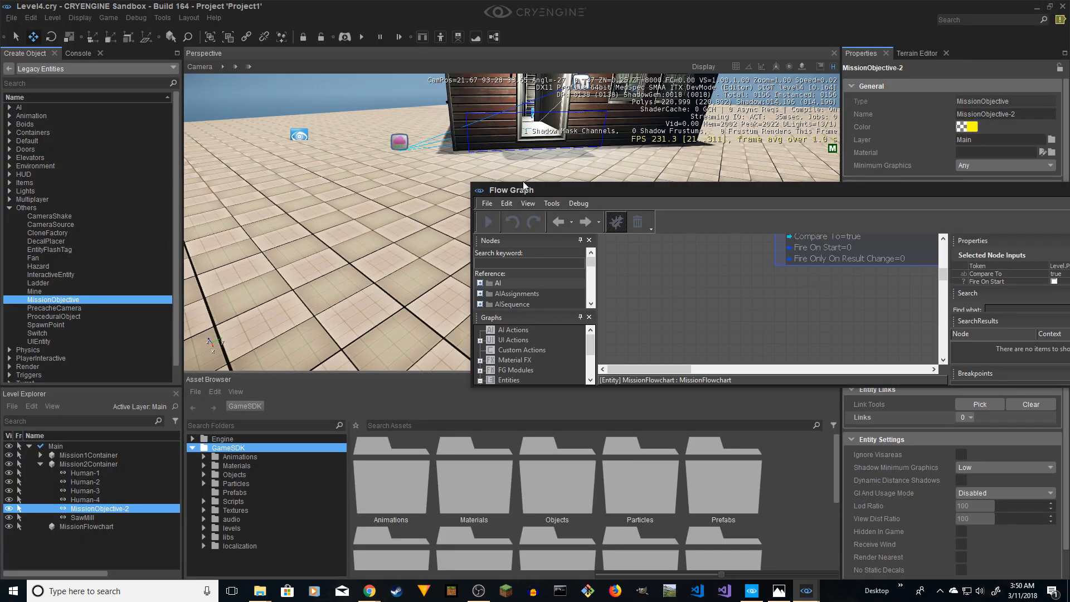
left_click_drag(506, 190, 298, 383)
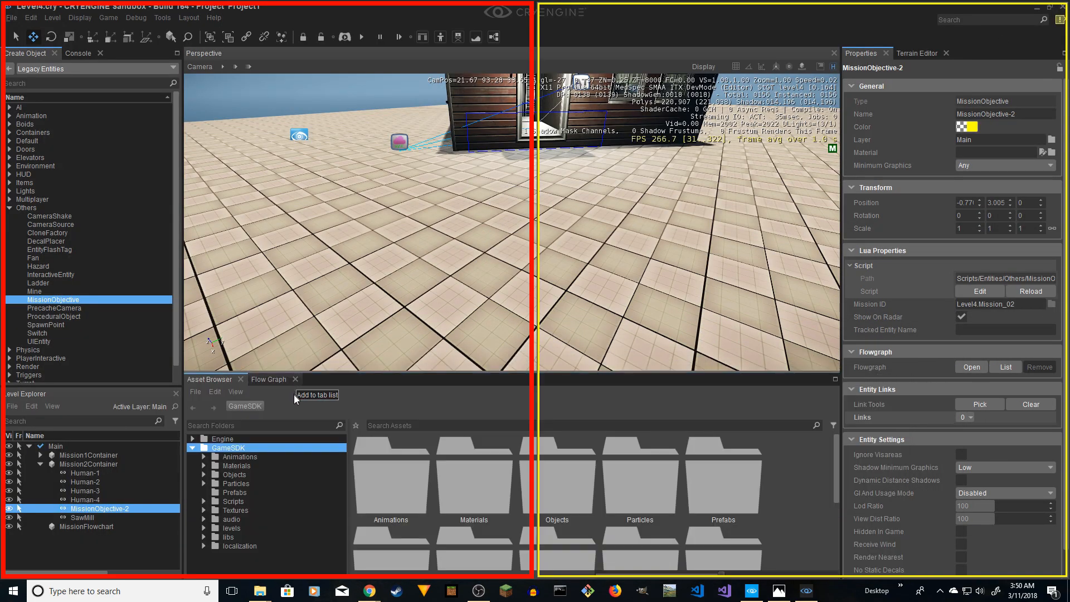
left_click(269, 379)
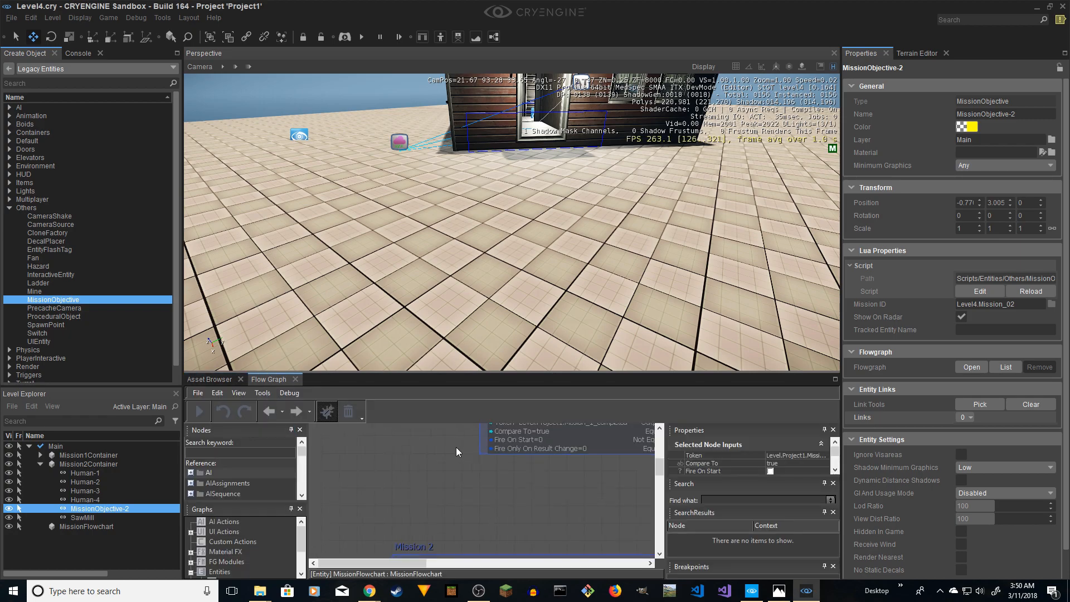
mouse_move(537, 467)
right_mouse_down()
mouse_move(486, 534)
mouse_move(540, 462)
right_mouse_up()
right_click_drag(527, 534, 528, 463)
right_click_drag(521, 536, 441, 467)
scroll(506, 469, "down", 4)
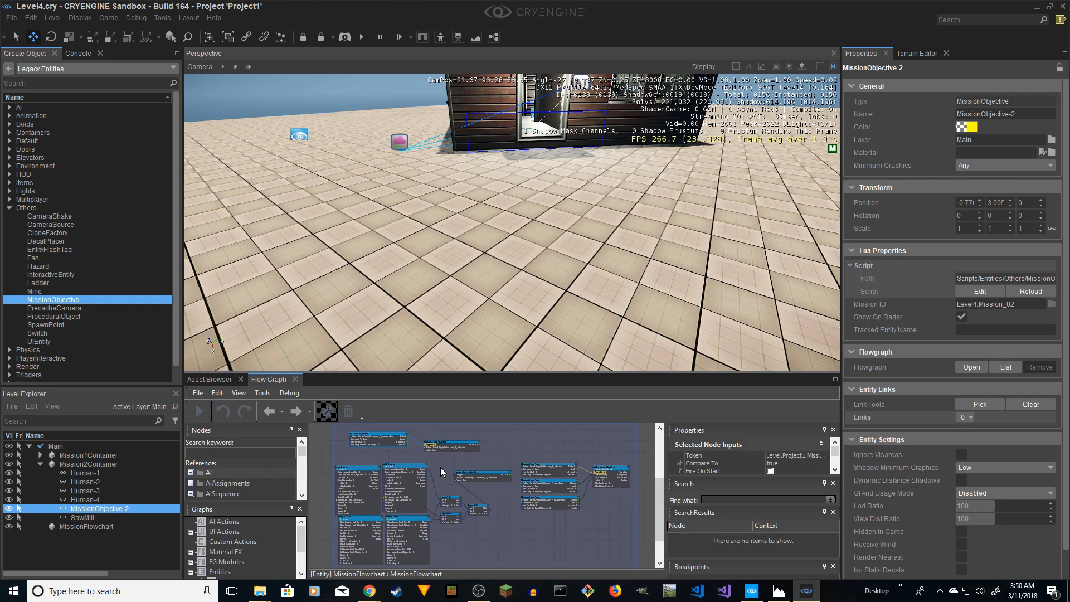
- Playtest the level by walking into the fishing cabin and back out towards the sawmill, and leave game mode
left_click(345, 36)
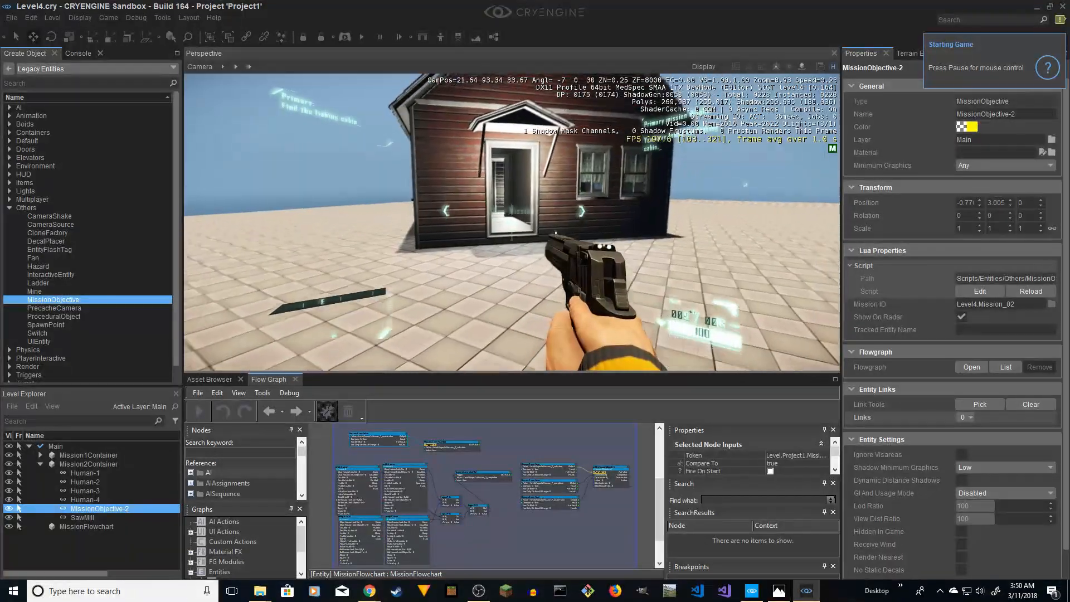
key("w")
key("w")
key("w")
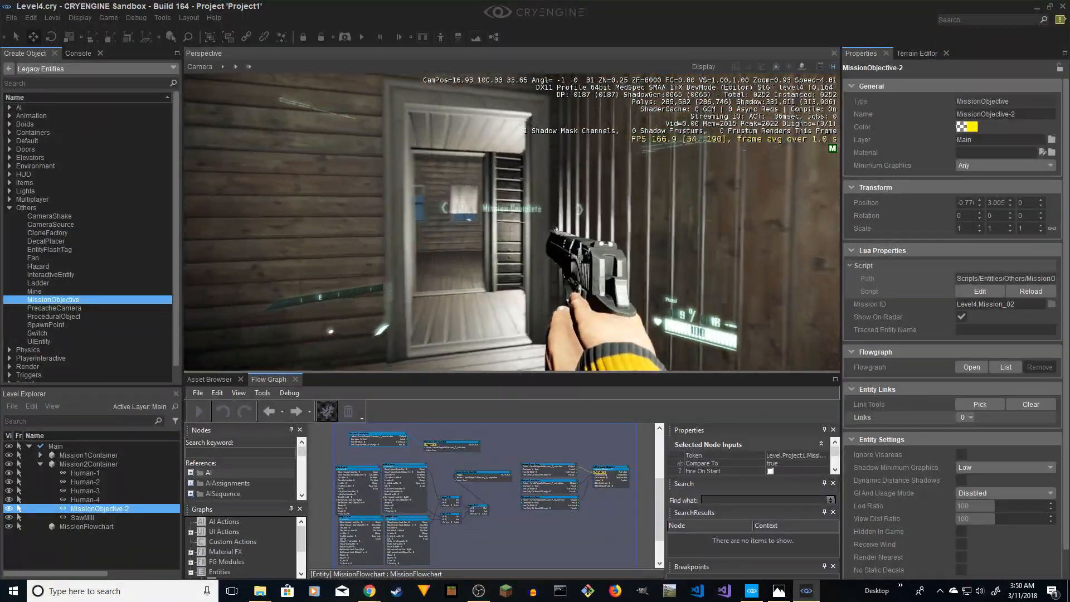
key("w")
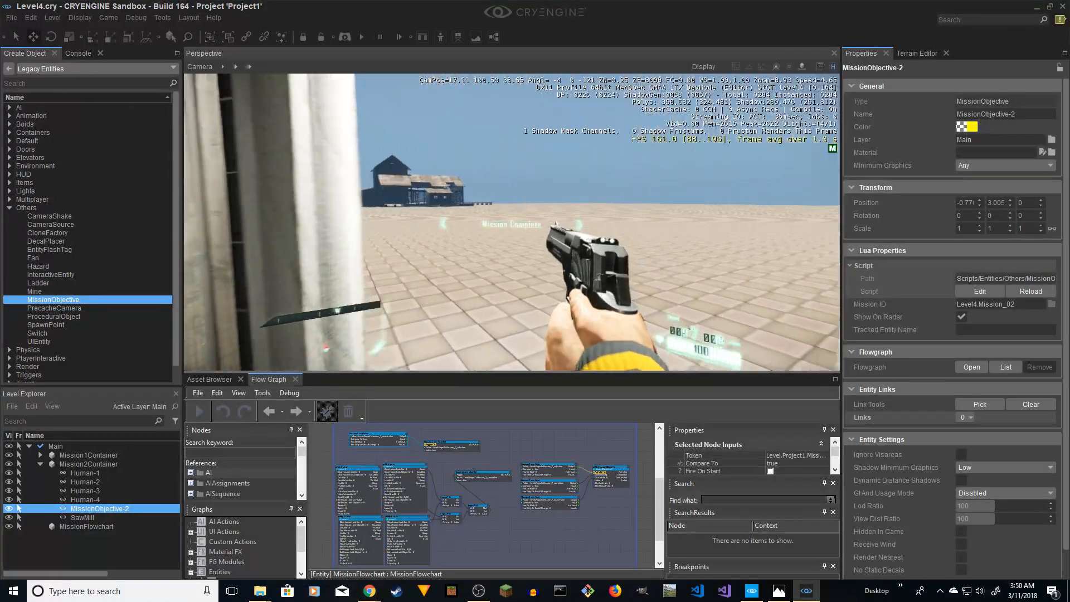
key("w")
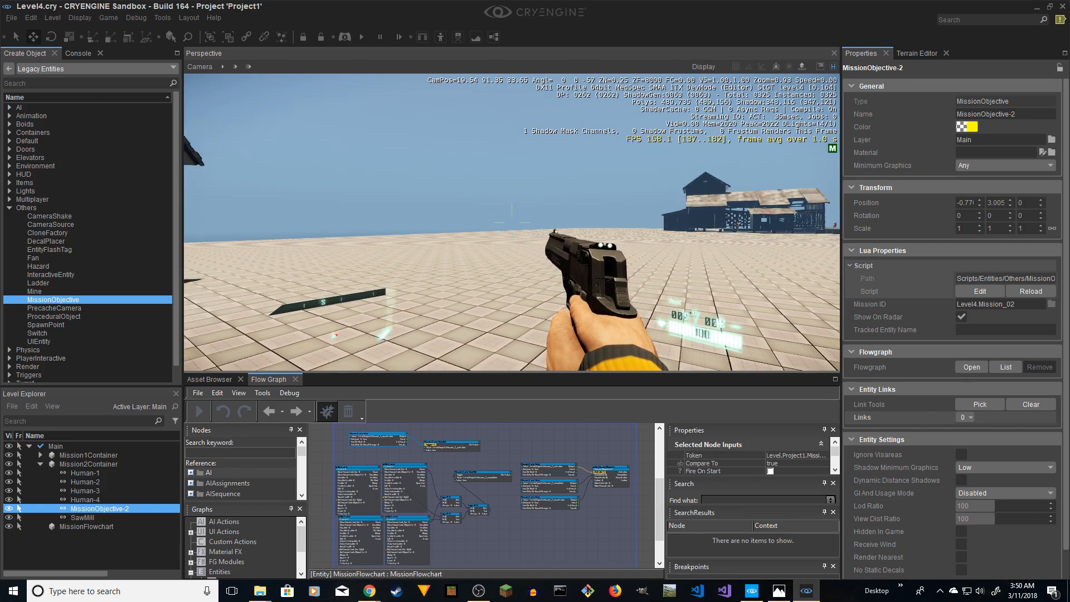
key("Escape")
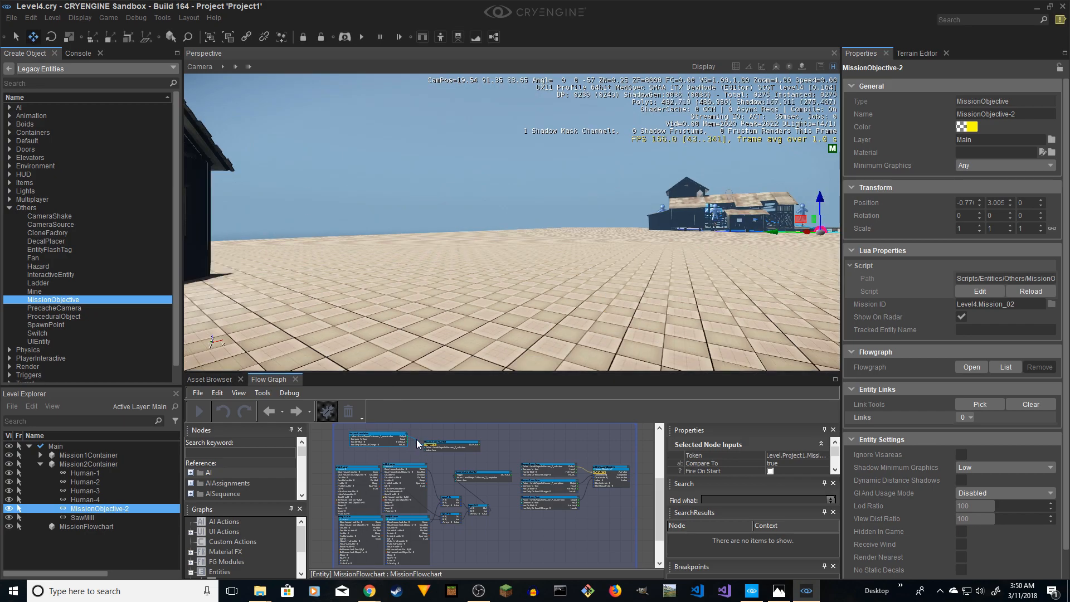
- Examine the Mission 2 flow graph, from the Mission_1_deactivated trigger link through the enemy logic to the MissionObjective-2 node
scroll(428, 447, "up", 5)
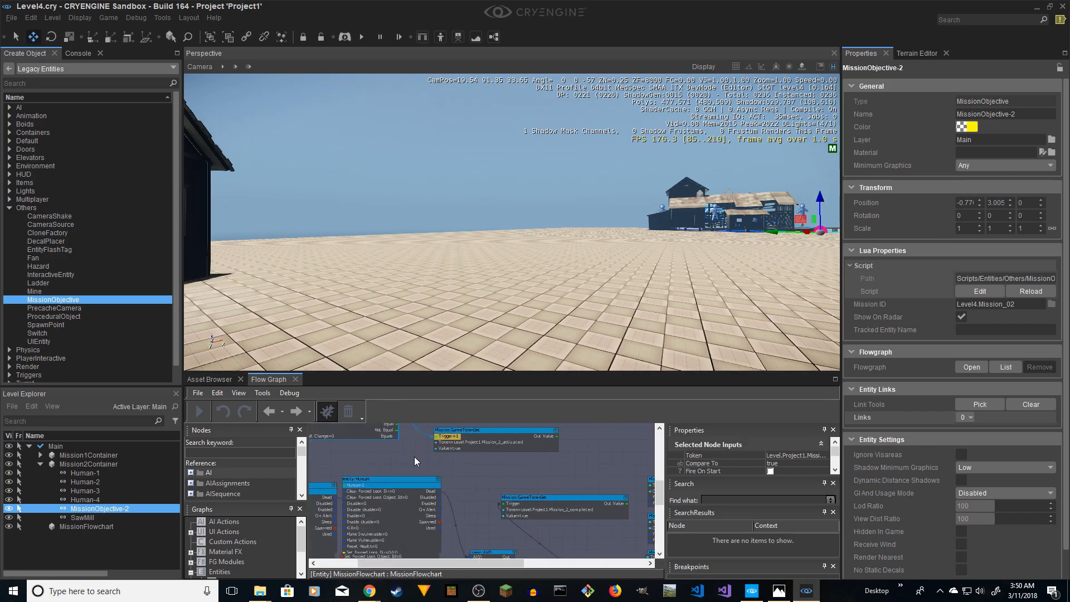
right_click_drag(416, 475, 456, 495)
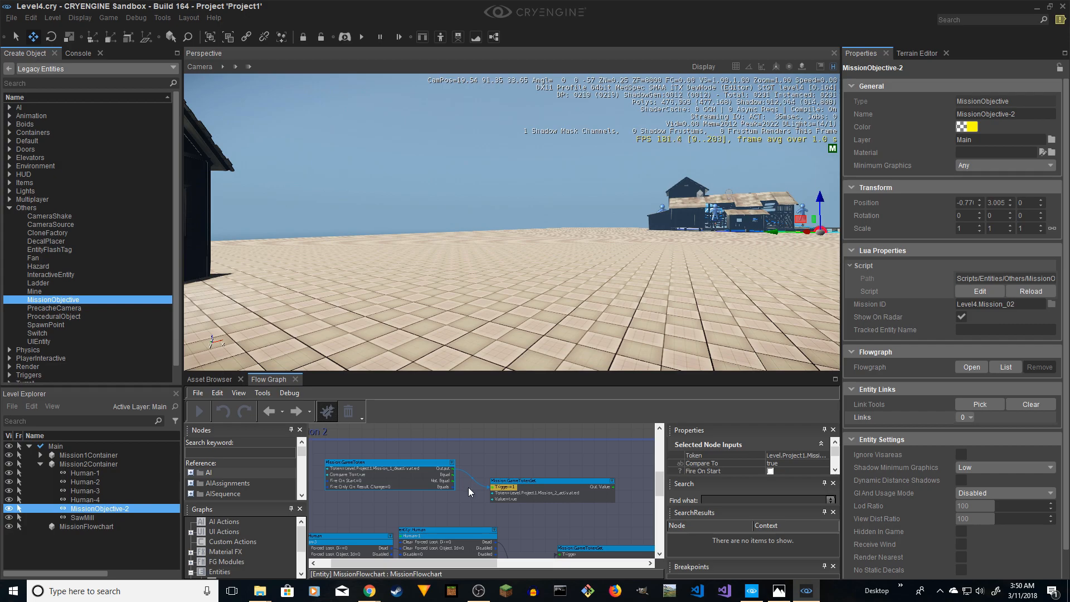
scroll(469, 492, "up", 2)
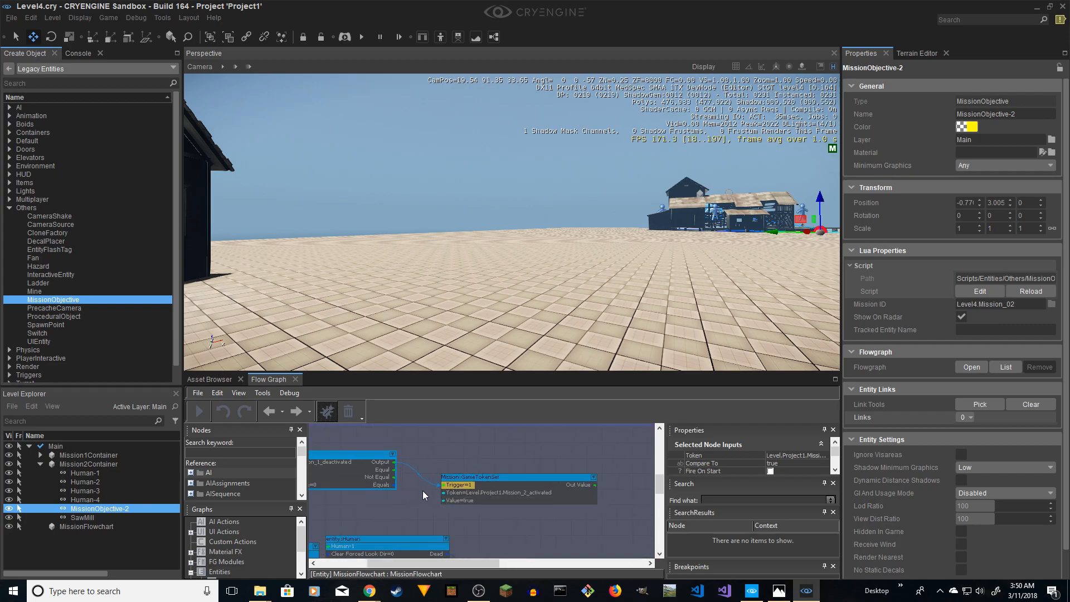
scroll(424, 501, "down", 5)
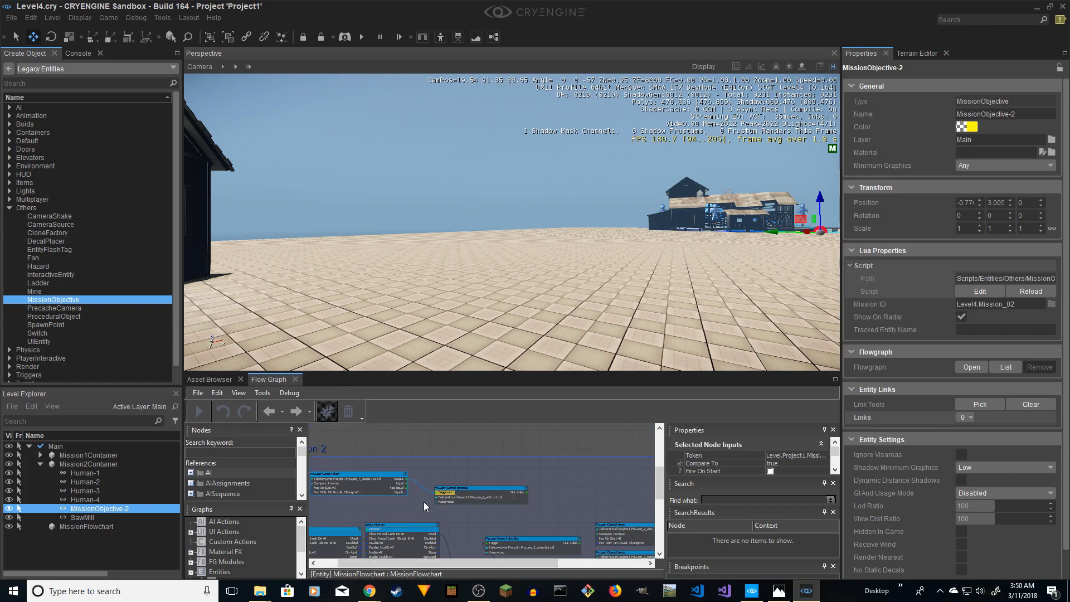
right_click_drag(477, 478, 479, 430)
scroll(454, 450, "down", 3)
scroll(475, 464, "up", 1)
scroll(475, 465, "down", 1)
scroll(470, 463, "up", 1)
scroll(478, 469, "up", 1)
right_click_drag(479, 469, 451, 475)
scroll(458, 469, "down", 2)
scroll(458, 472, "down", 2)
scroll(436, 457, "up", 1)
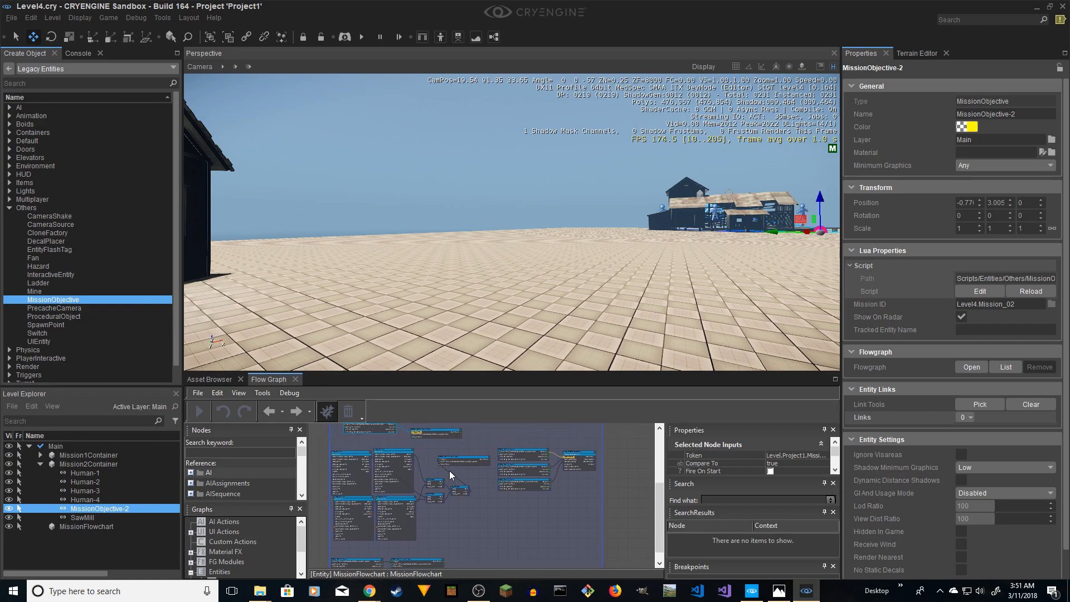
- Start the game again and complete the first mission by entering the fishing cabin
left_click(344, 37)
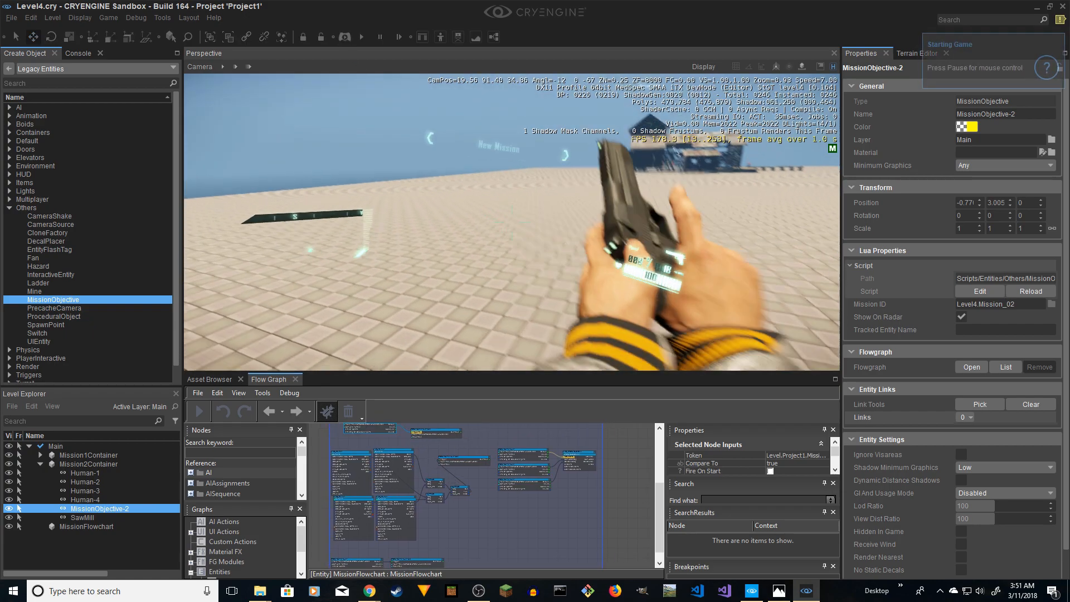
key("w")
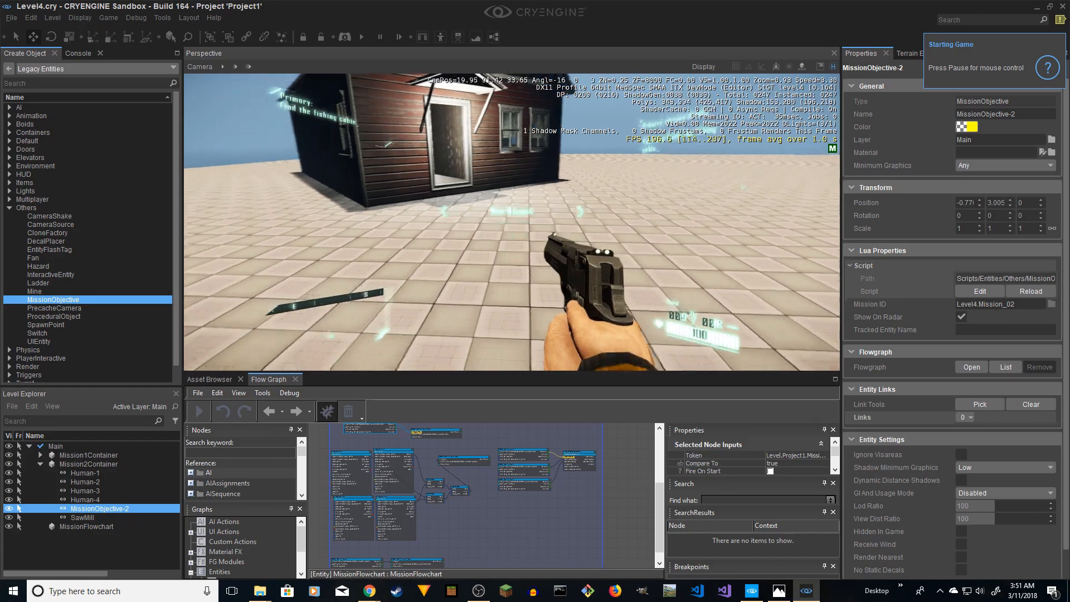
key("w")
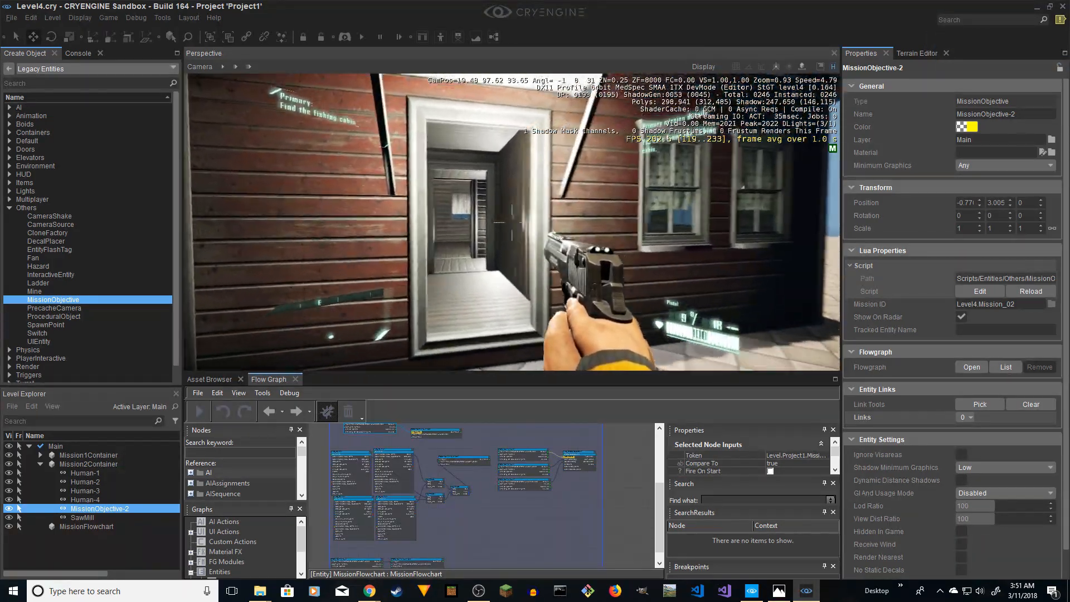
key("w")
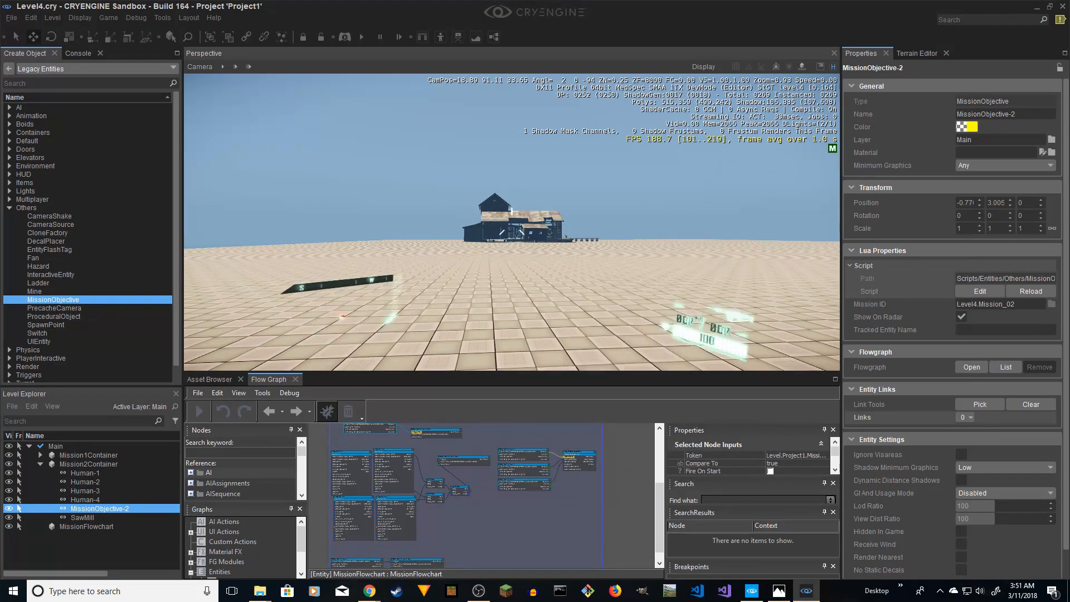
- Advance across the open ground towards the sawmill and shoot the first enemy with the rifle sights raised
key("w")
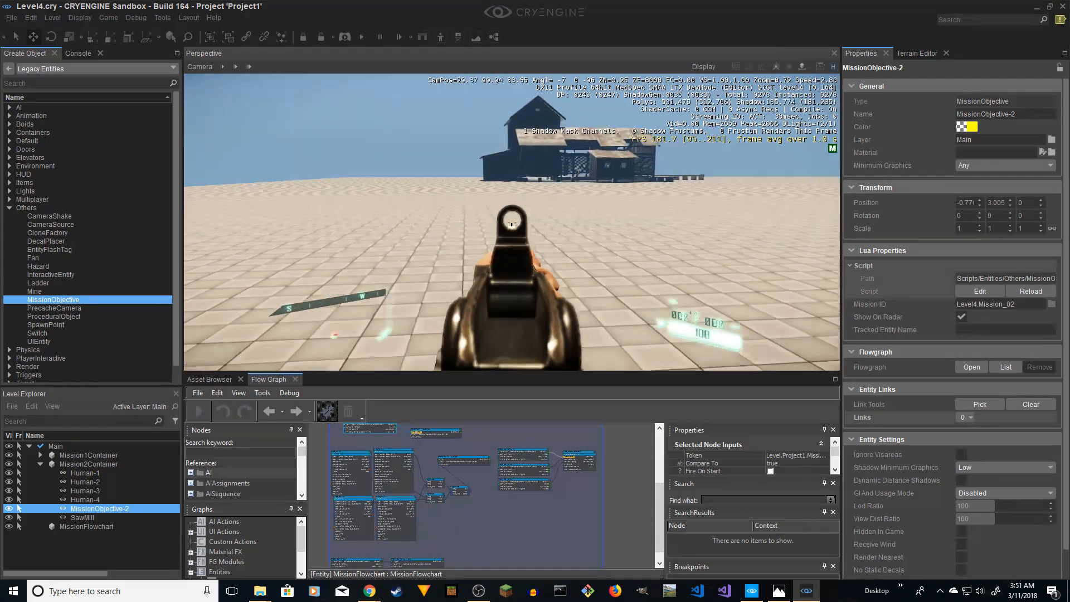
key("w")
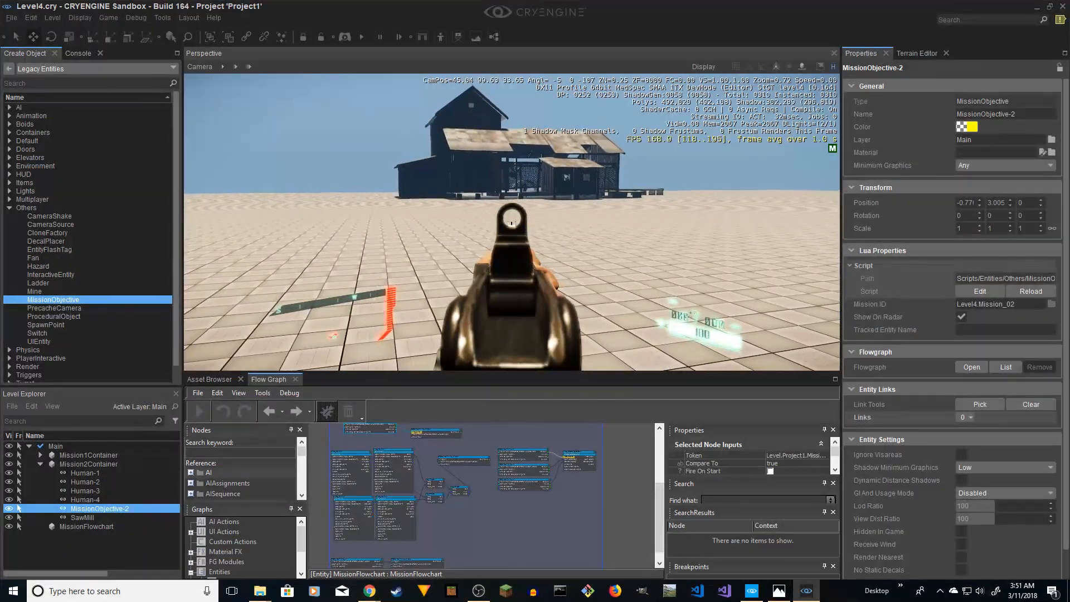
key("XF86AudioLowerVolume")
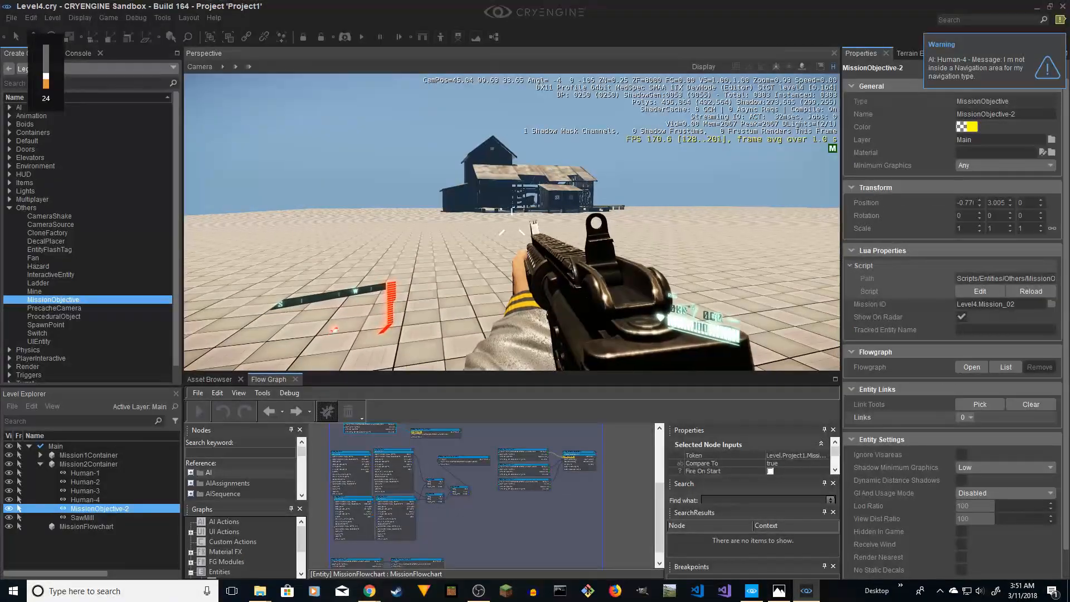
key("w")
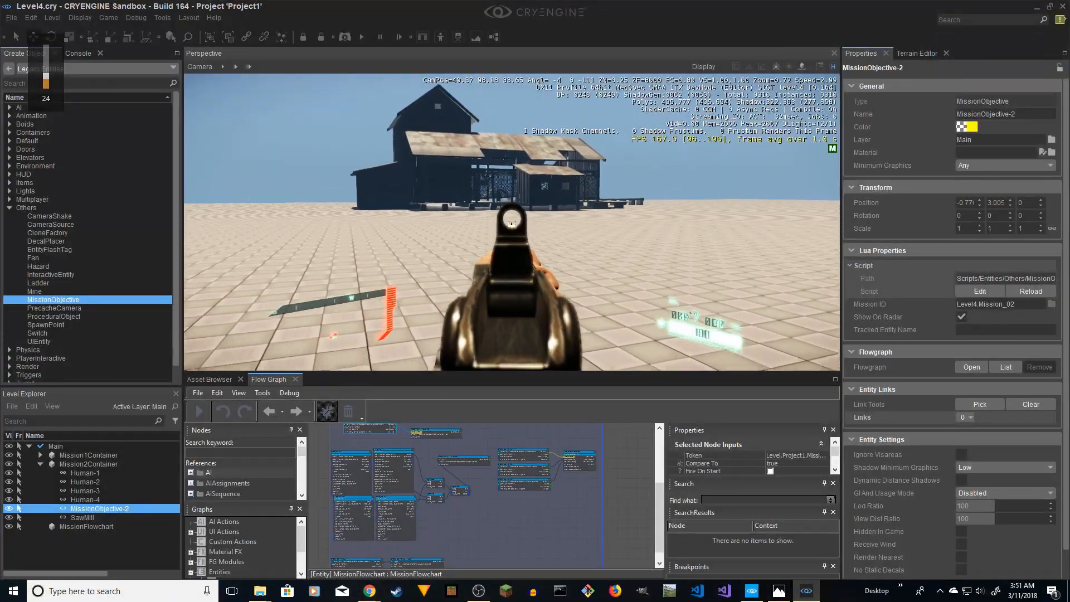
key("w")
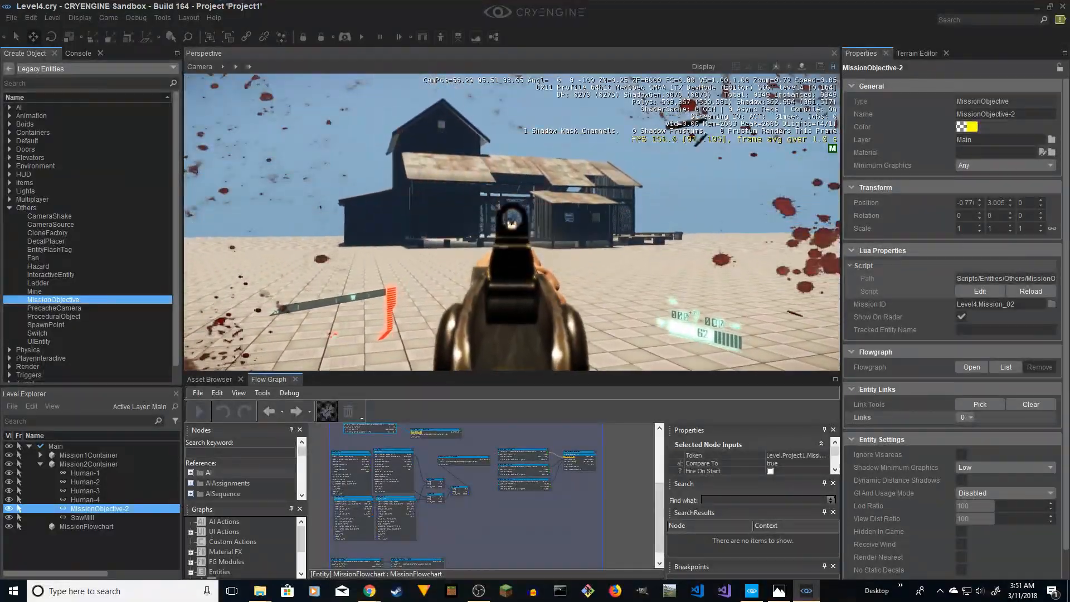
left_click(512, 222)
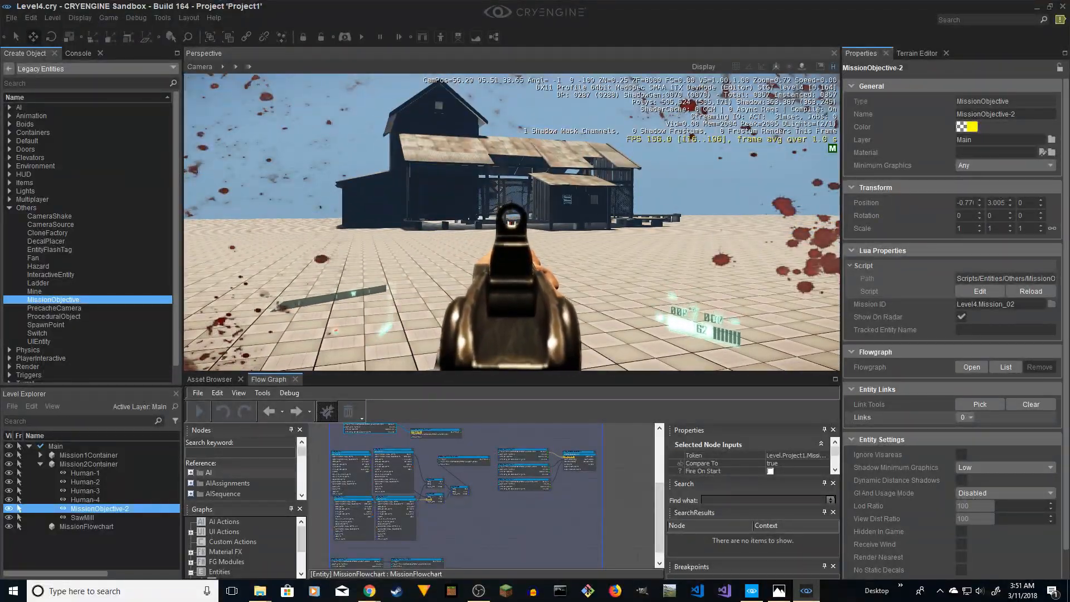
right_click(512, 221)
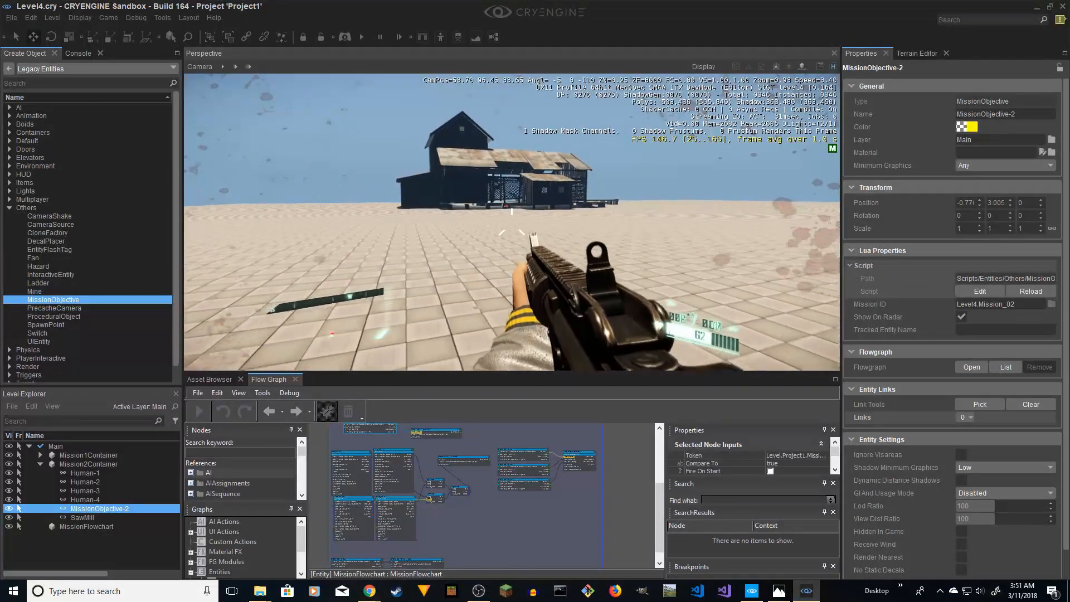
- Circle around to the side of the sawmill and shoot the second enemy from a distance
key("shift+w")
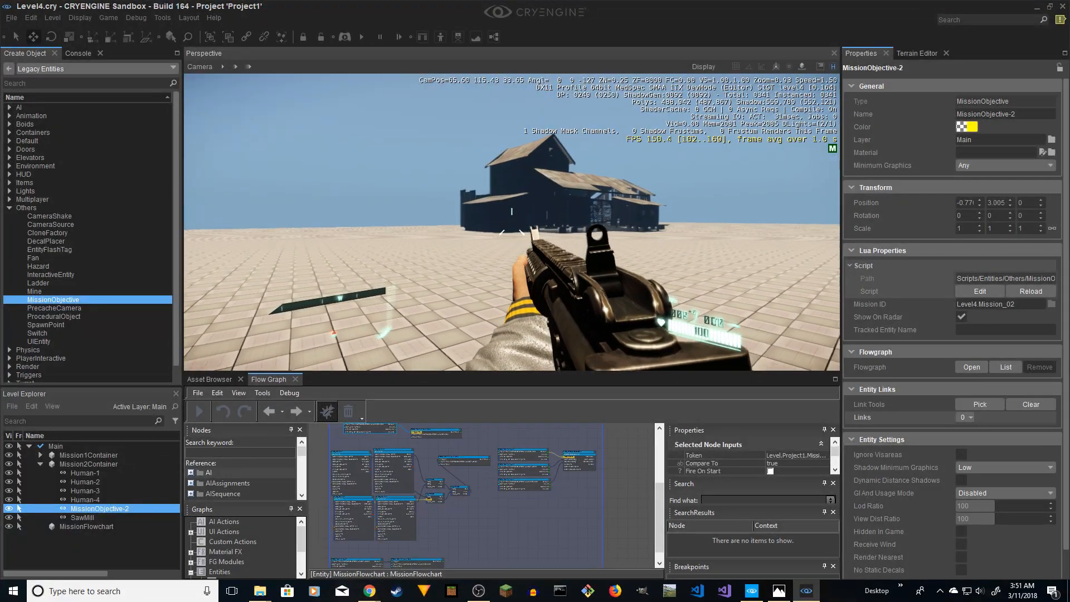
key("w")
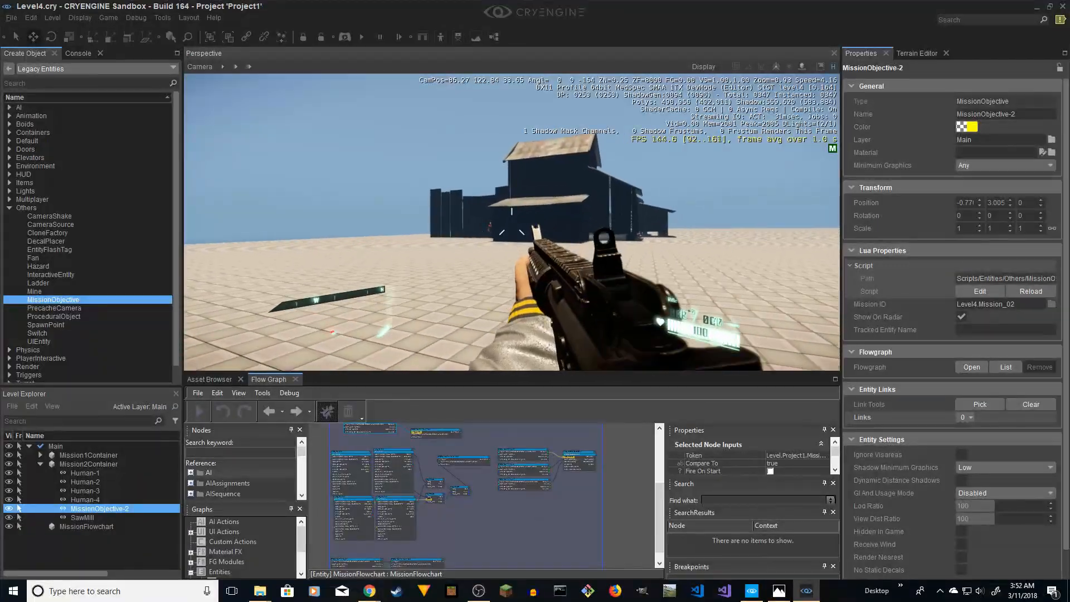
right_click(511, 223)
left_click(512, 223)
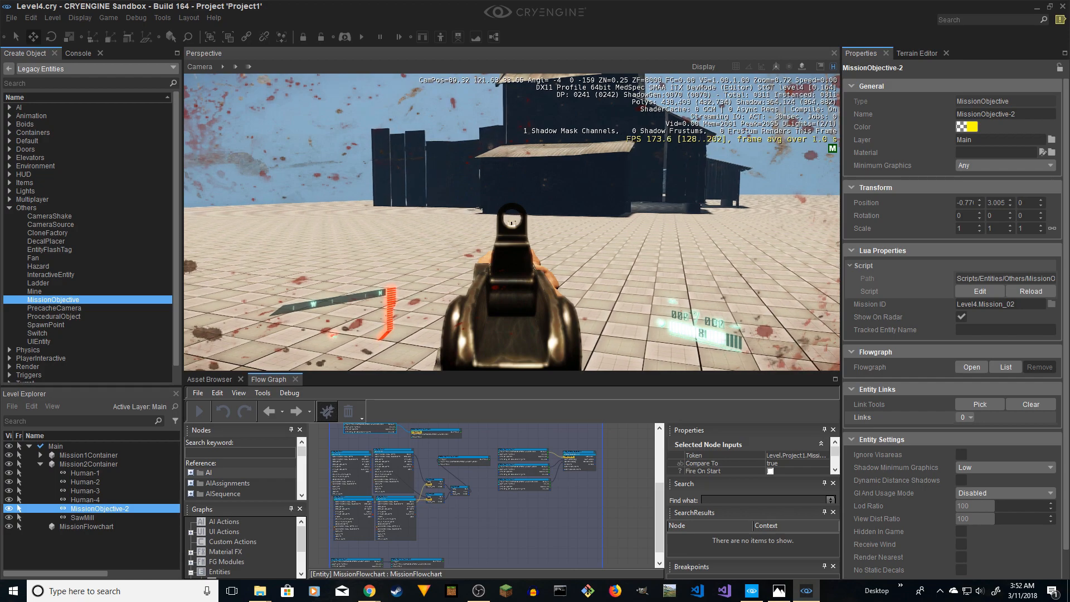
key("w")
right_click(512, 222)
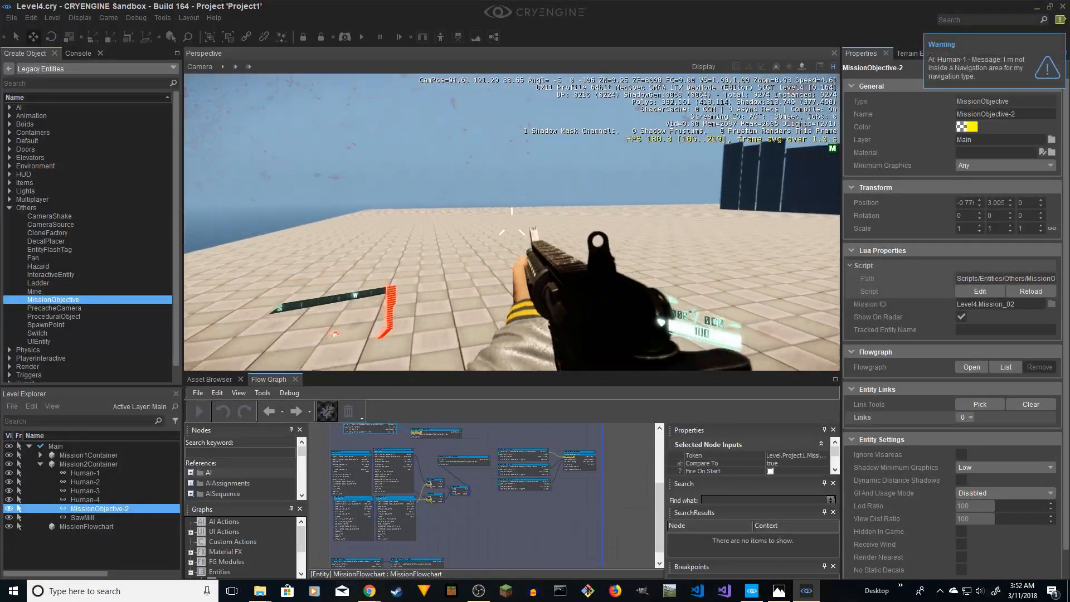
- Run to the dark plank wall of the sawmill and shoot the third enemy from its corner
key("a")
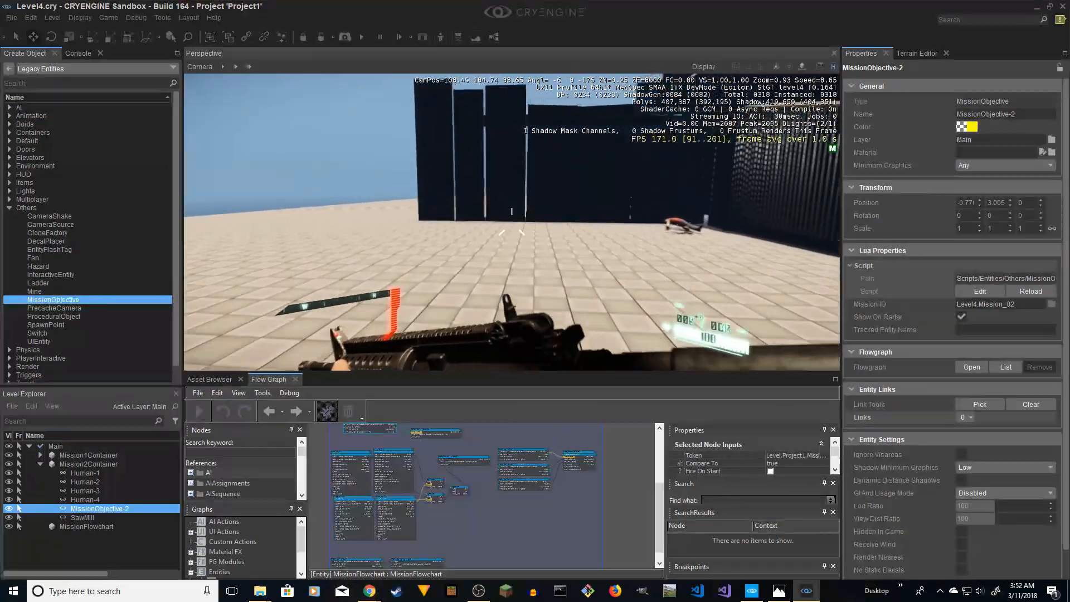
key("w")
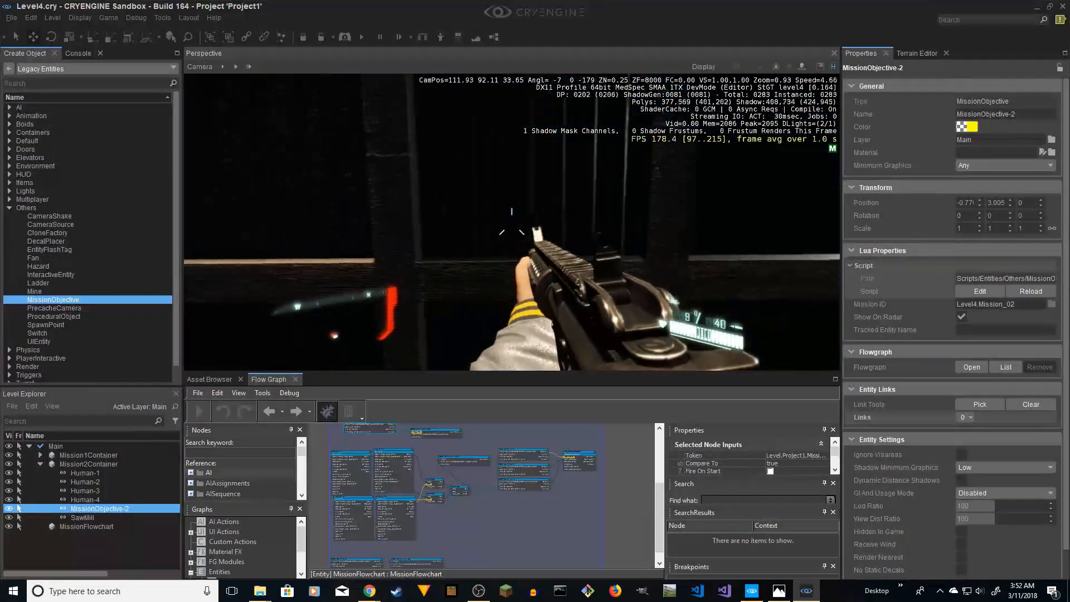
key("a")
right_click(511, 223)
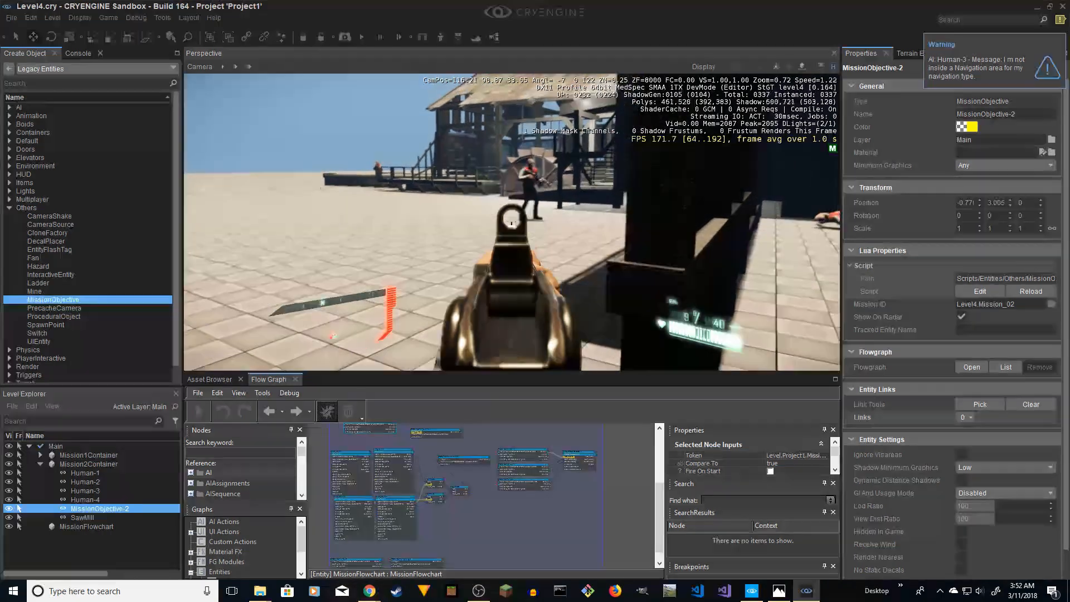
key("d")
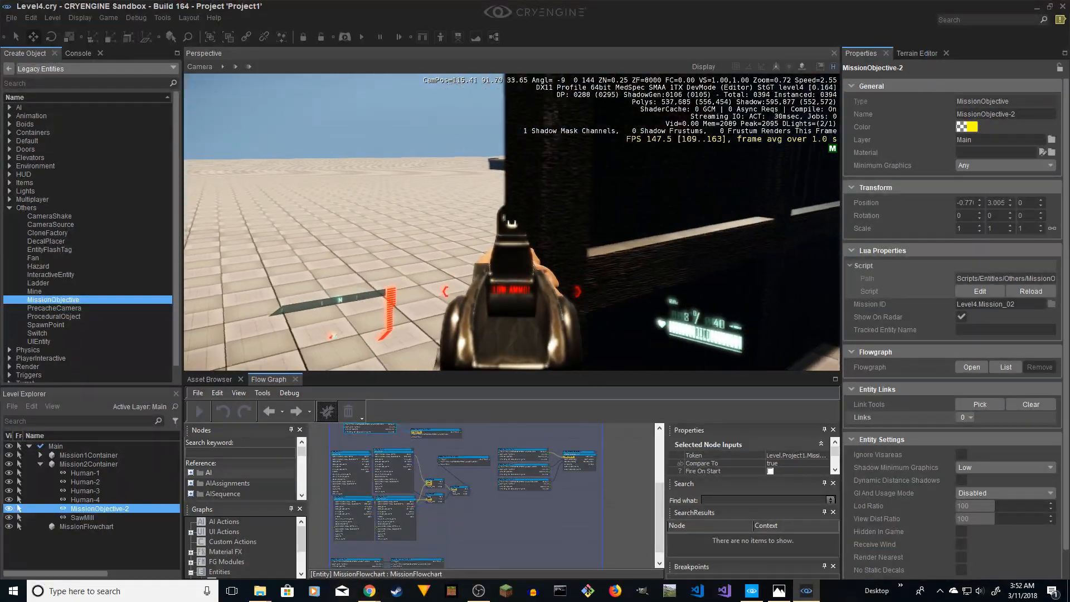
- Keep fighting from cover at the plank wall's corner, switching between the rifle, shotgun and explosive
key("a")
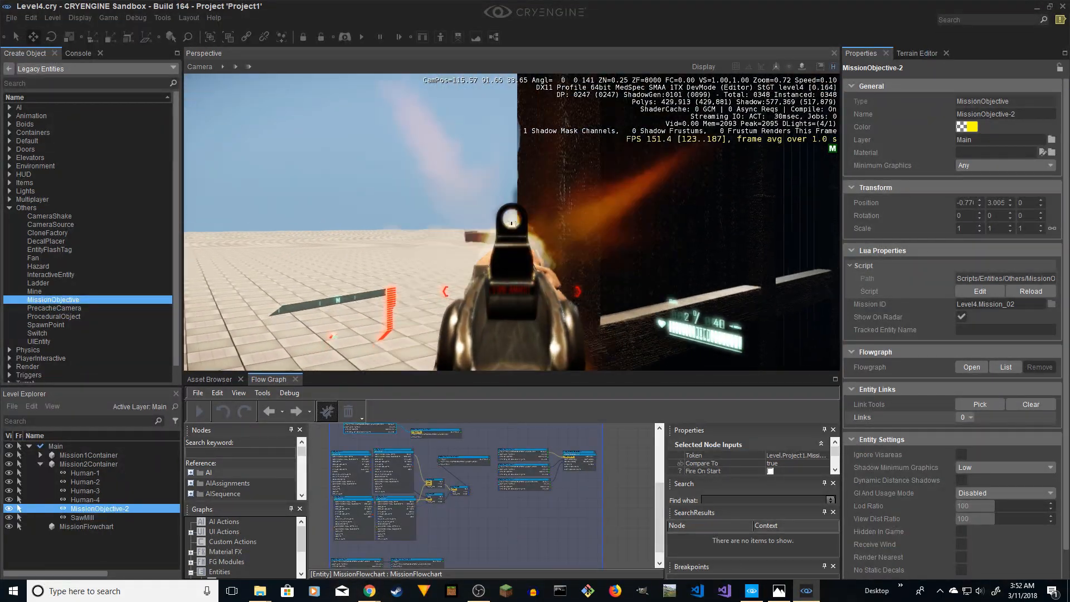
key("s")
key("d")
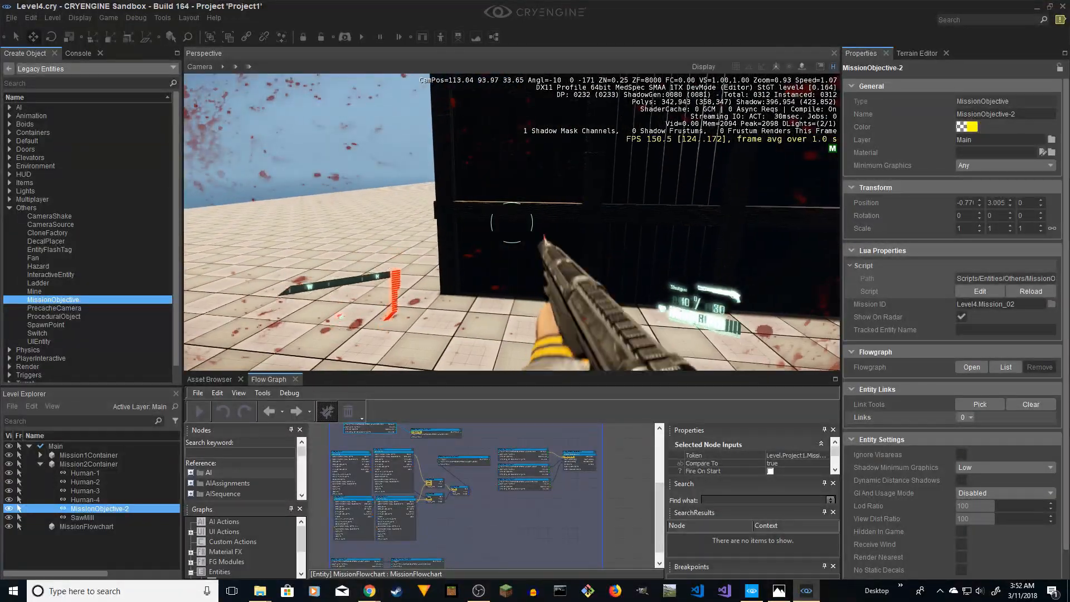
key("a")
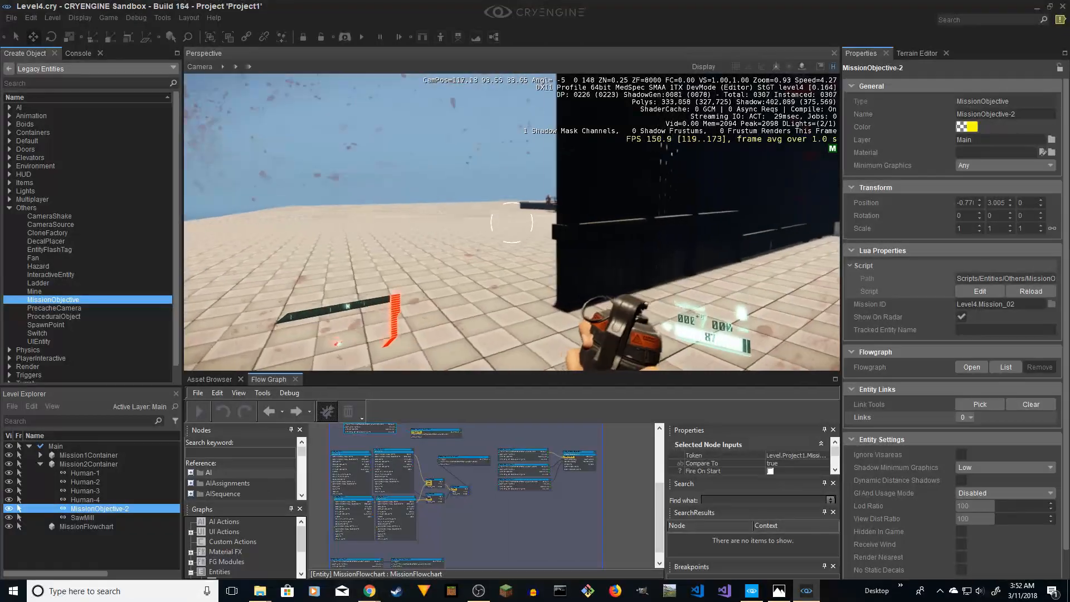
key("d")
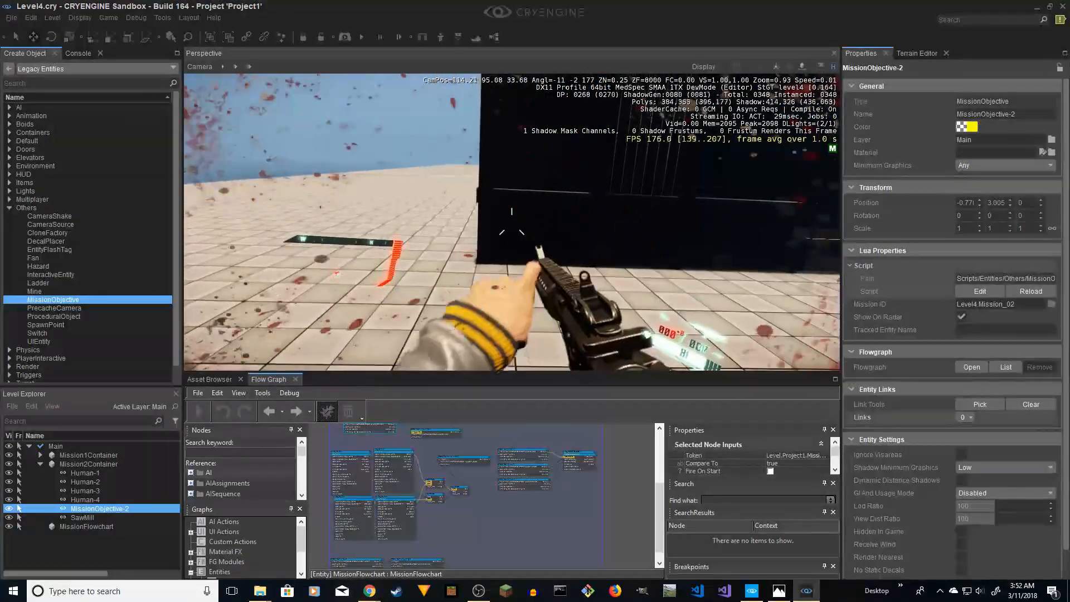
- Search around the sawmill past a fallen enemy and his rifle, and continue to the wooden loading deck
key("w")
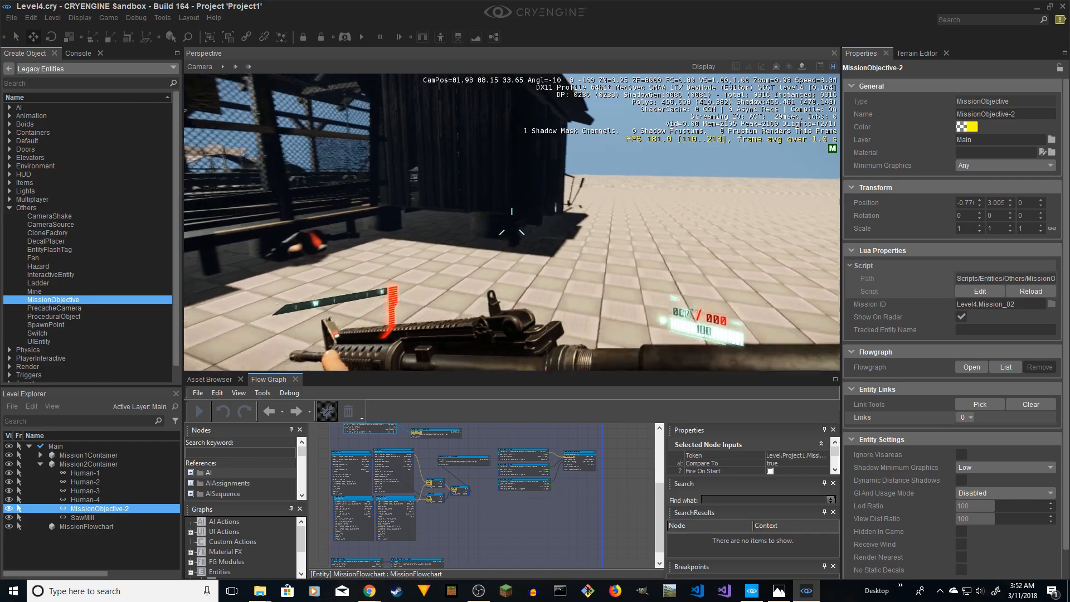
key("w")
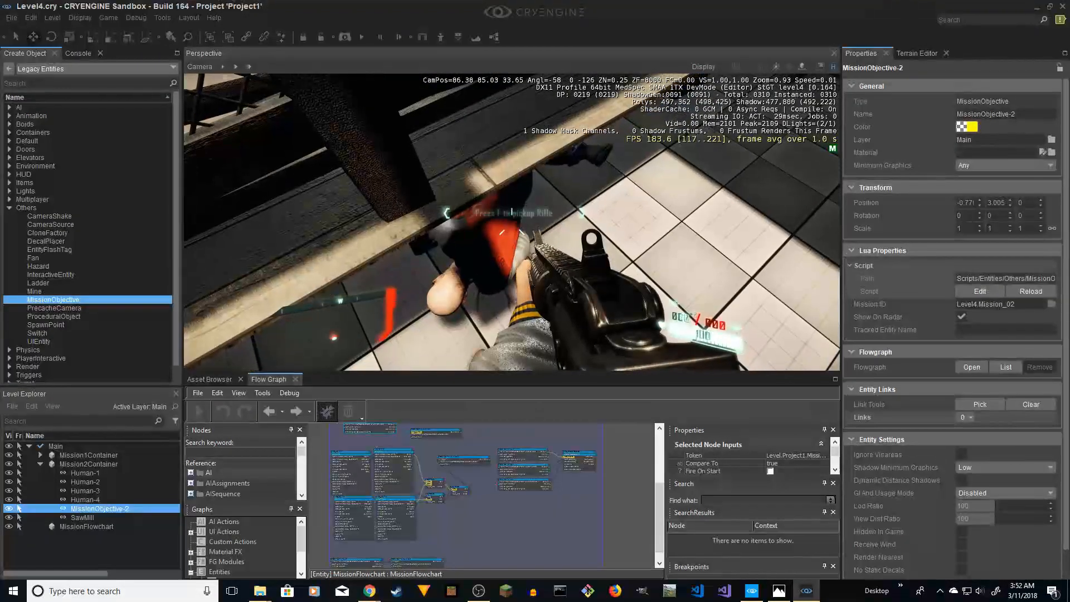
key("w")
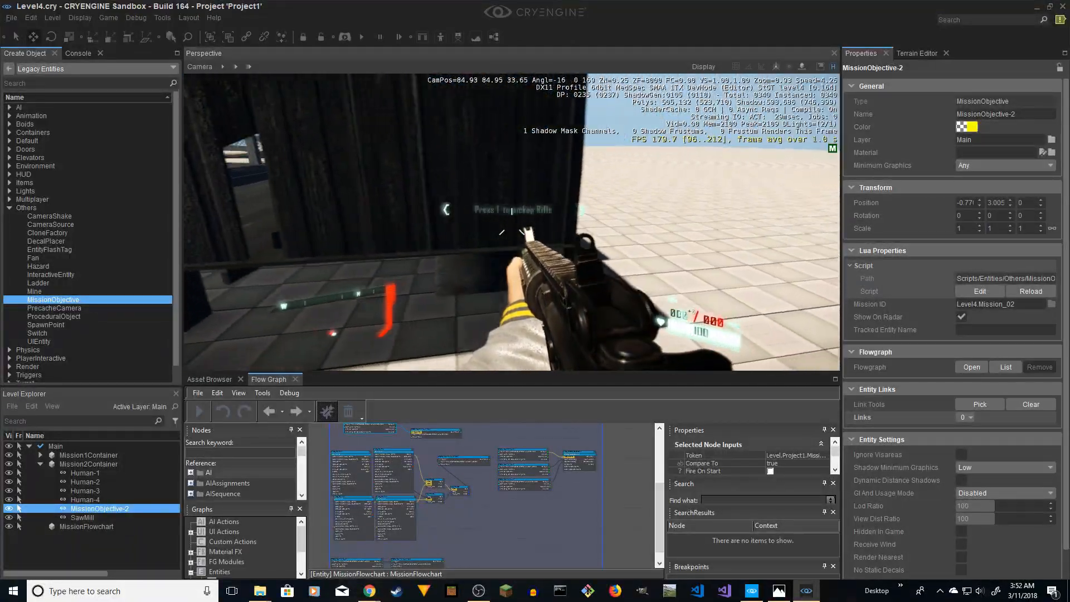
key("d")
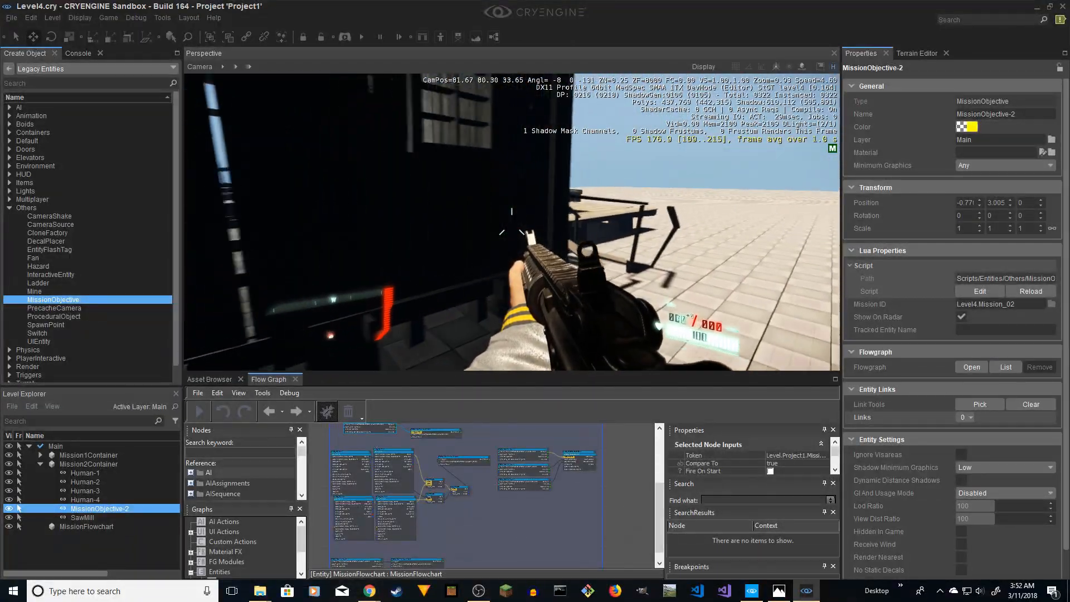
key("d")
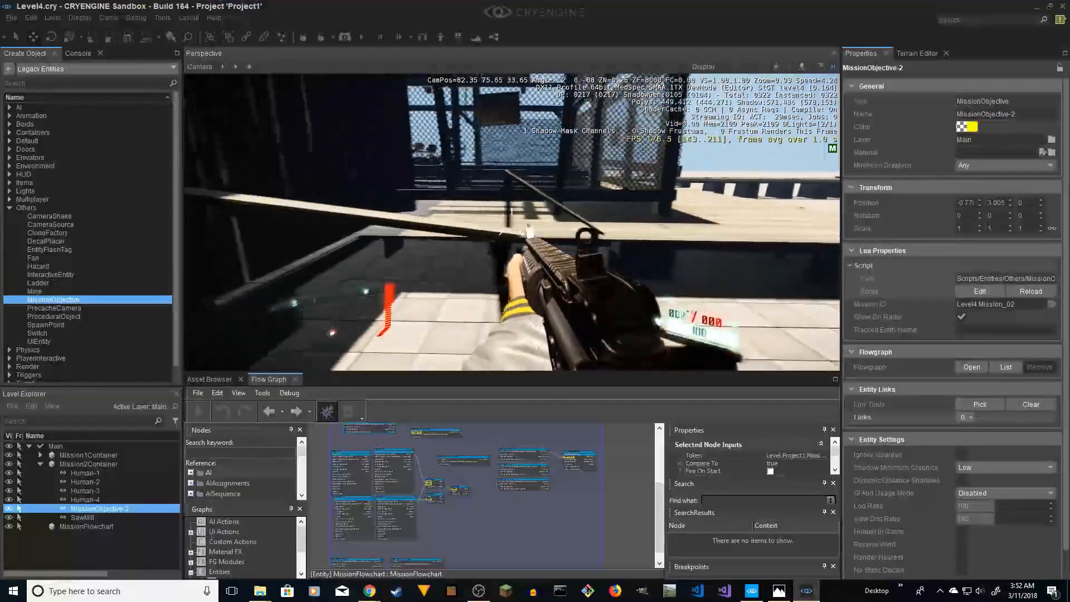
- Shoot the last enemy on the sawmill's wooden deck to finish the second mission
right_click(512, 222)
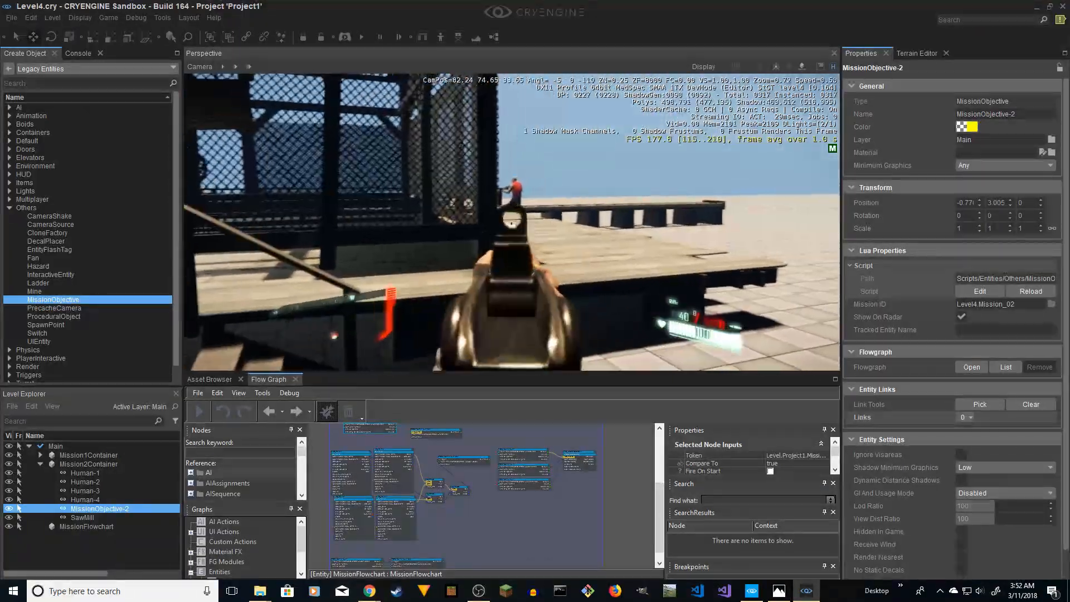
left_click(511, 222)
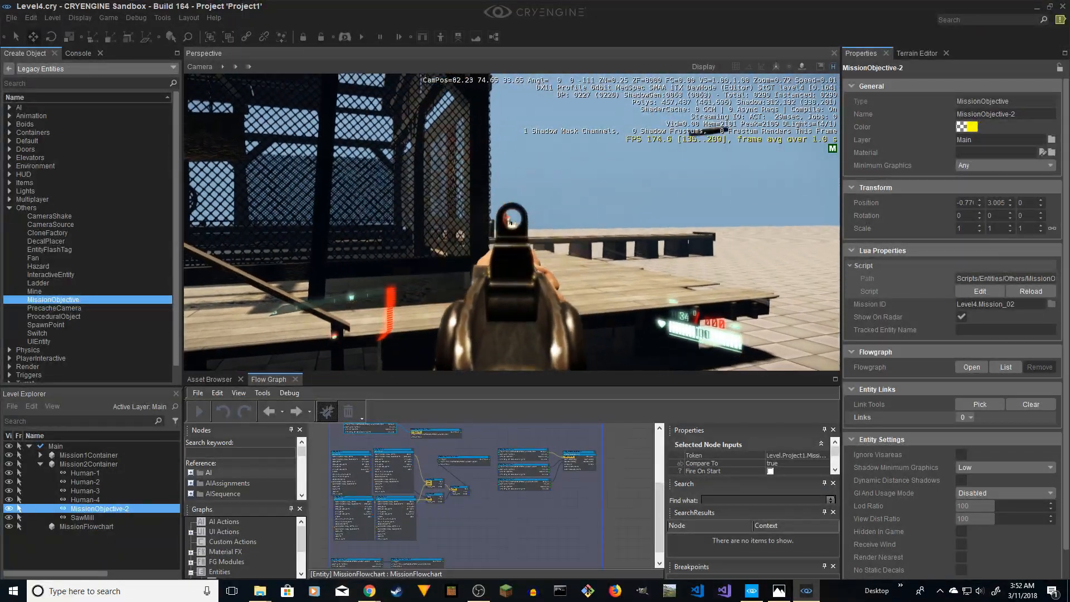
left_click(512, 222)
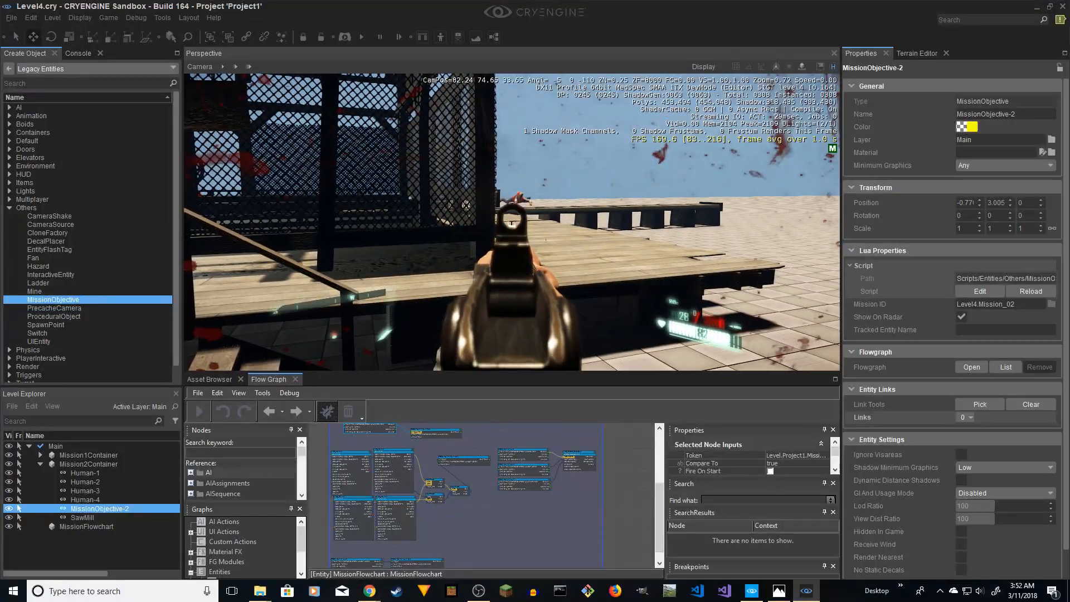
right_click(511, 222)
key("d")
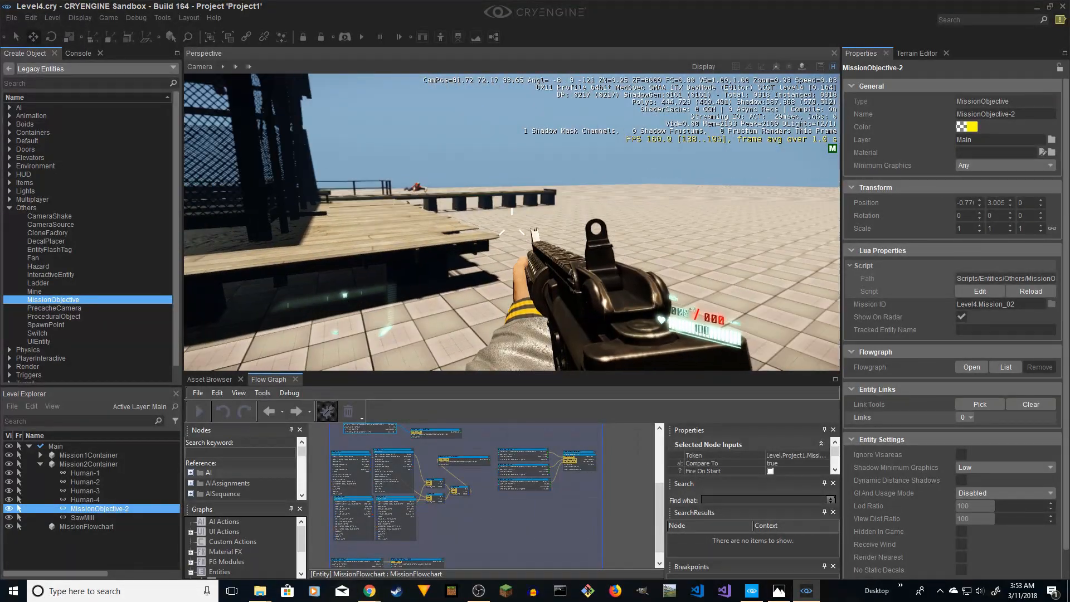
- Leave game mode, undock the Flow Graph into its own window and maximize it
key("Escape")
left_click_drag(280, 374, 462, 76)
double_click(449, 6)
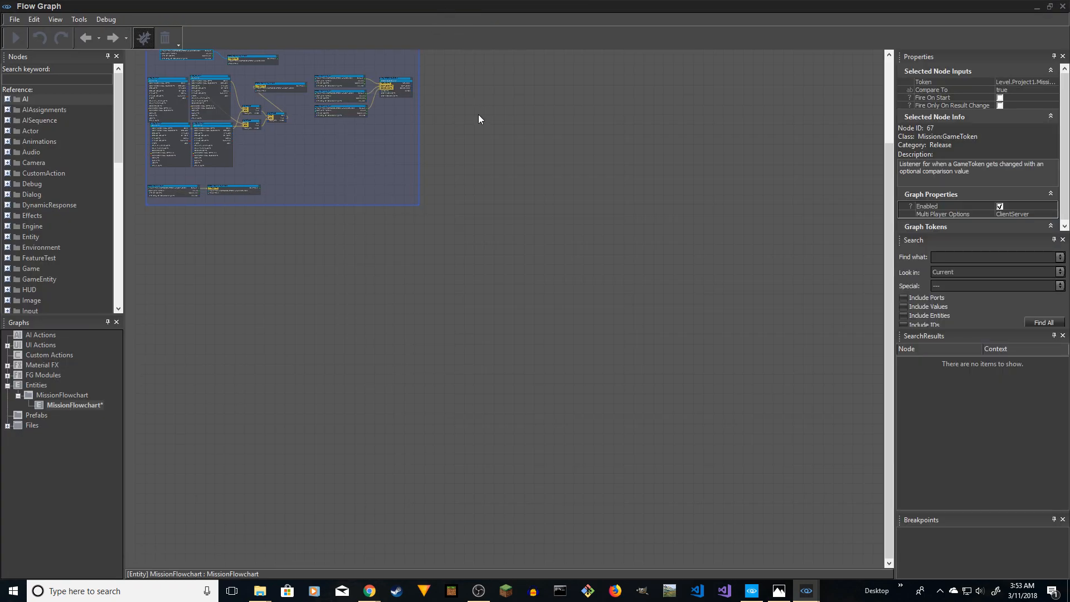
- Examine the Activate, Completed and Deactivate inputs on the MissionObjective-1 and MissionObjective-2 nodes in the flow graph
scroll(573, 374, "up", 2)
scroll(526, 286, "up", 3)
scroll(527, 288, "up", 5)
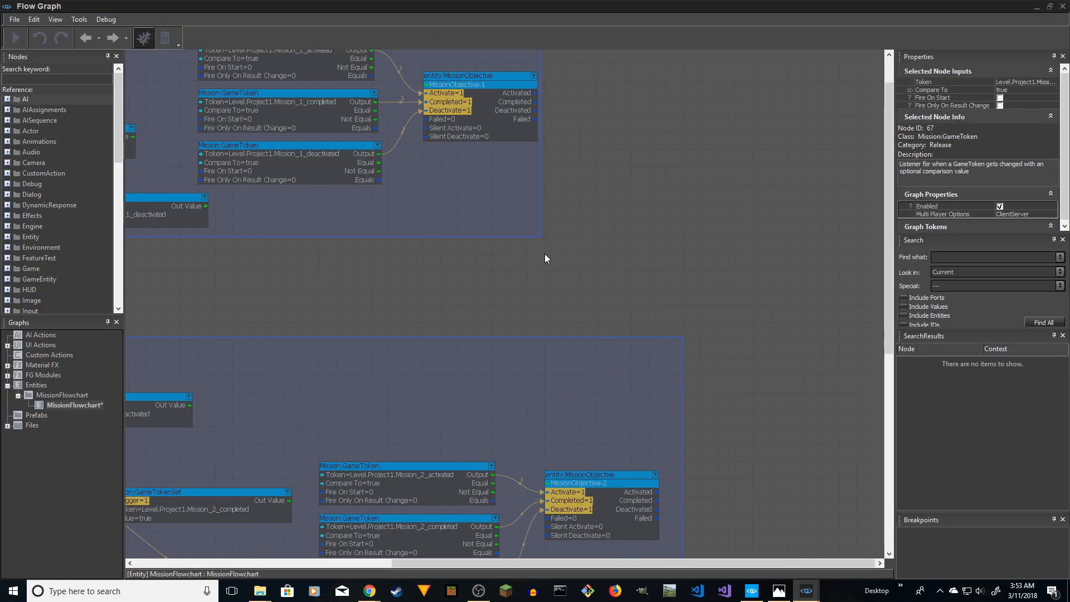
scroll(533, 286, "up", 1)
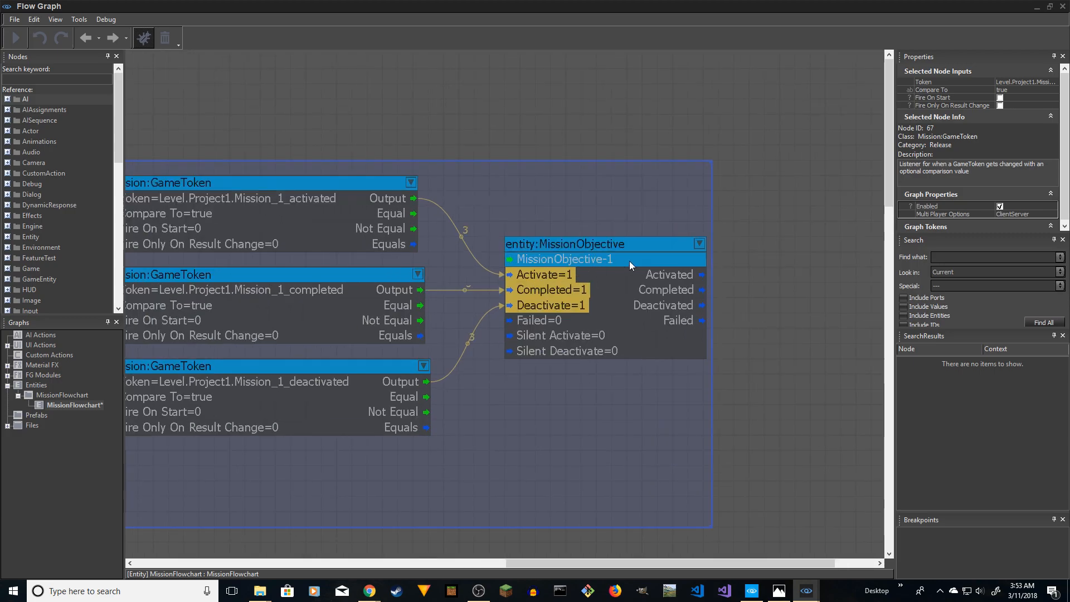
scroll(636, 421, "down", 3)
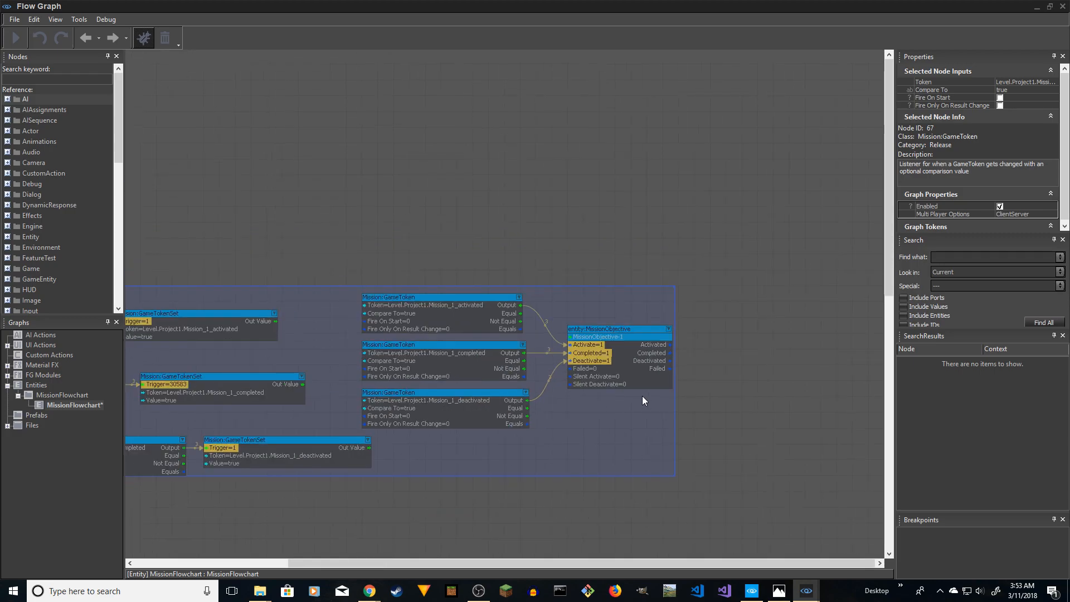
right_click_drag(647, 390, 627, 162)
right_click_drag(667, 535, 660, 323)
scroll(660, 329, "up", 3)
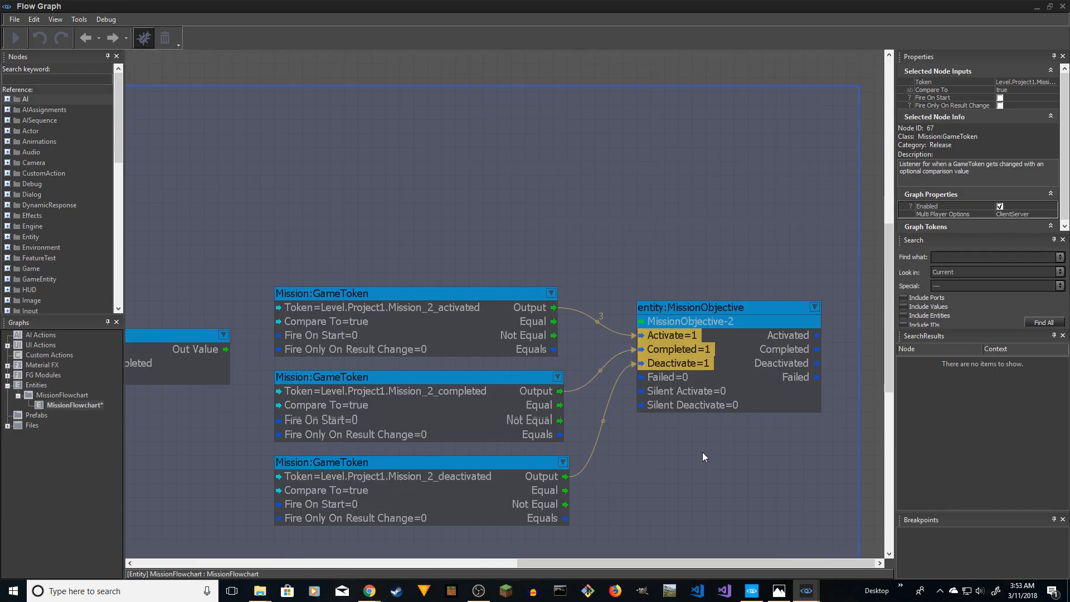
right_click_drag(703, 456, 668, 401)
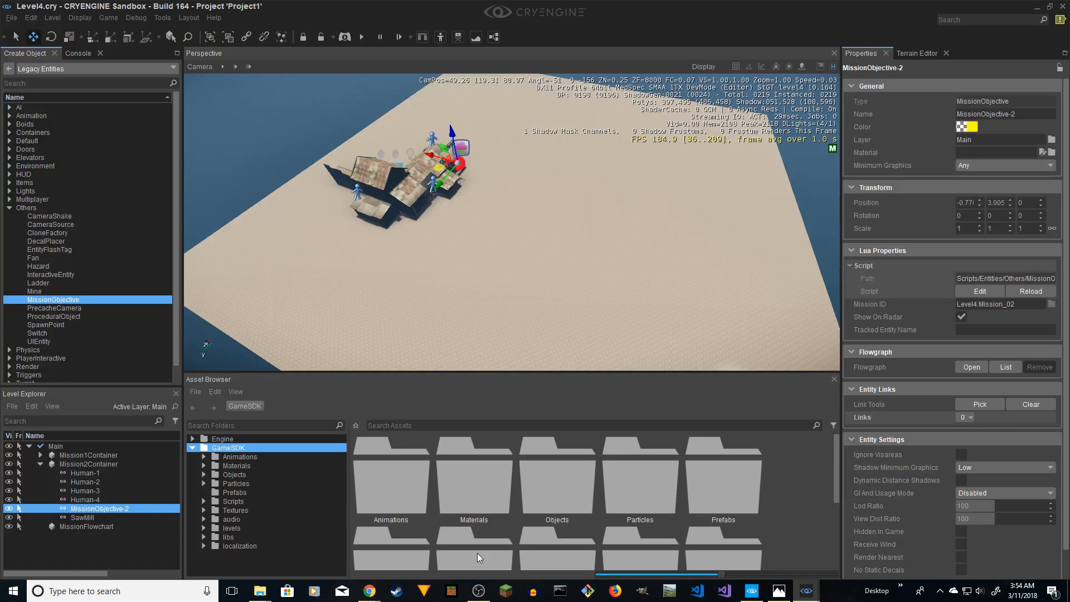
left_click(478, 591)
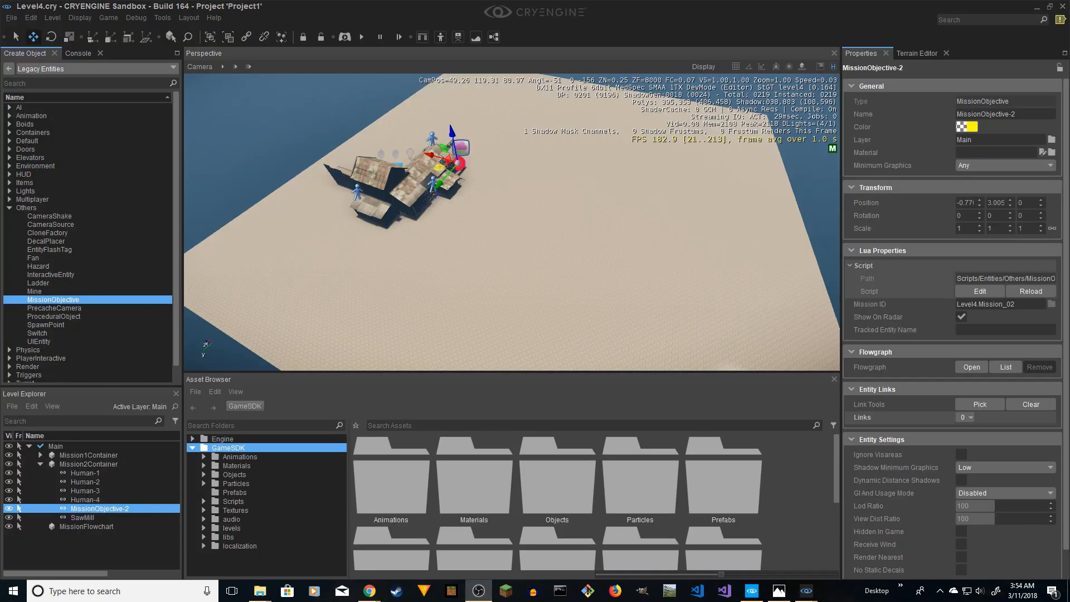
- Look over the bare terrain around the sawmill and open the Terrain Editor in Paint mode
key("d")
right_click_drag(512, 222, 301, 184)
key("d")
key("w")
key("s")
key("w")
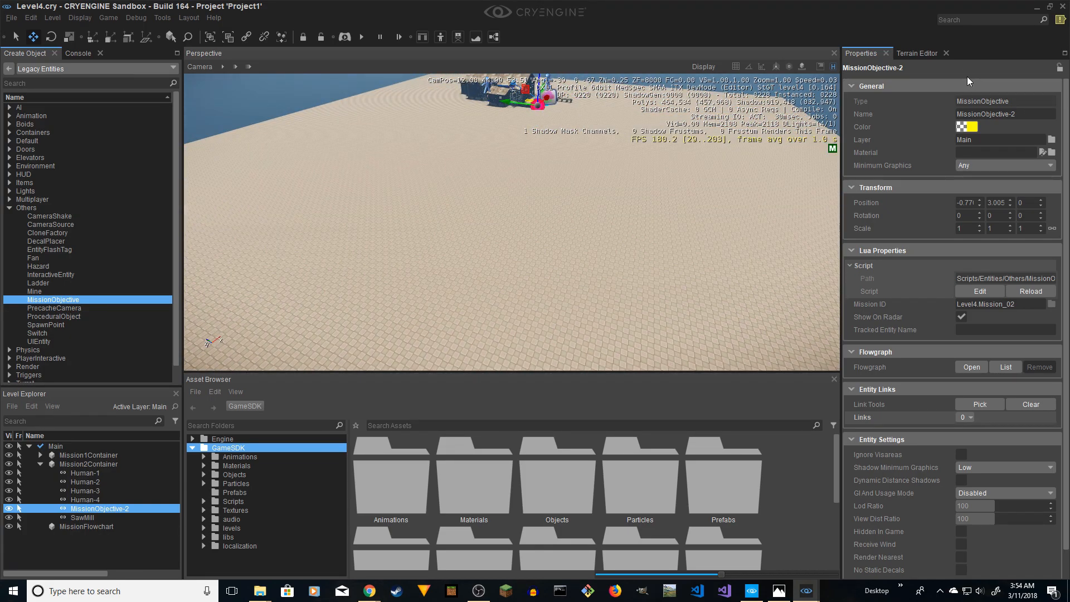
left_click(916, 53)
left_click(884, 81)
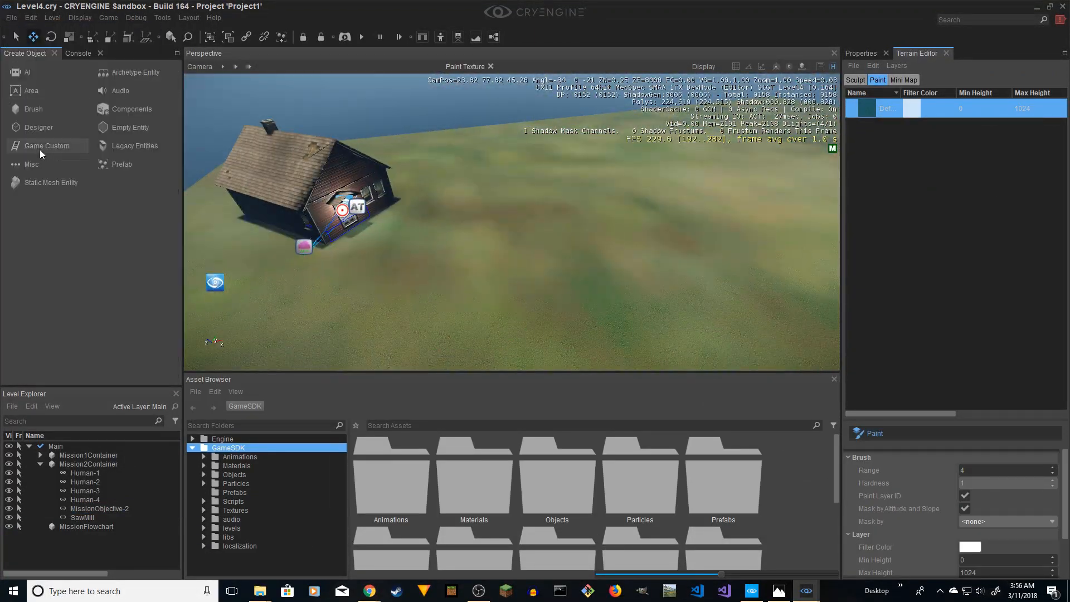
- Open the spline points of the road_park road for editing and pick moss_terrain as the terrain layer's material
left_click(31, 164)
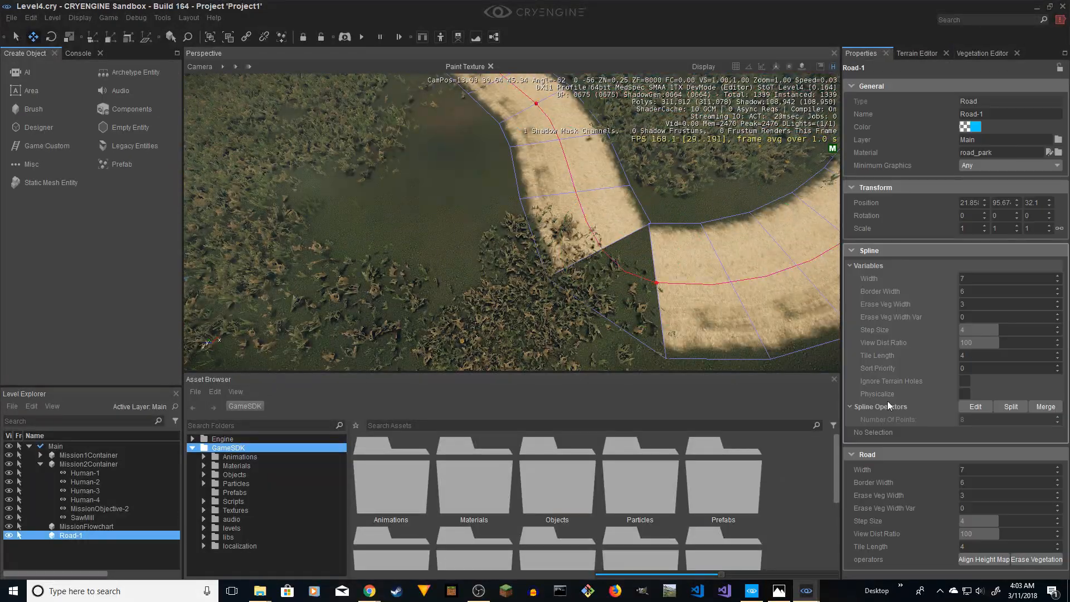
left_click(975, 407)
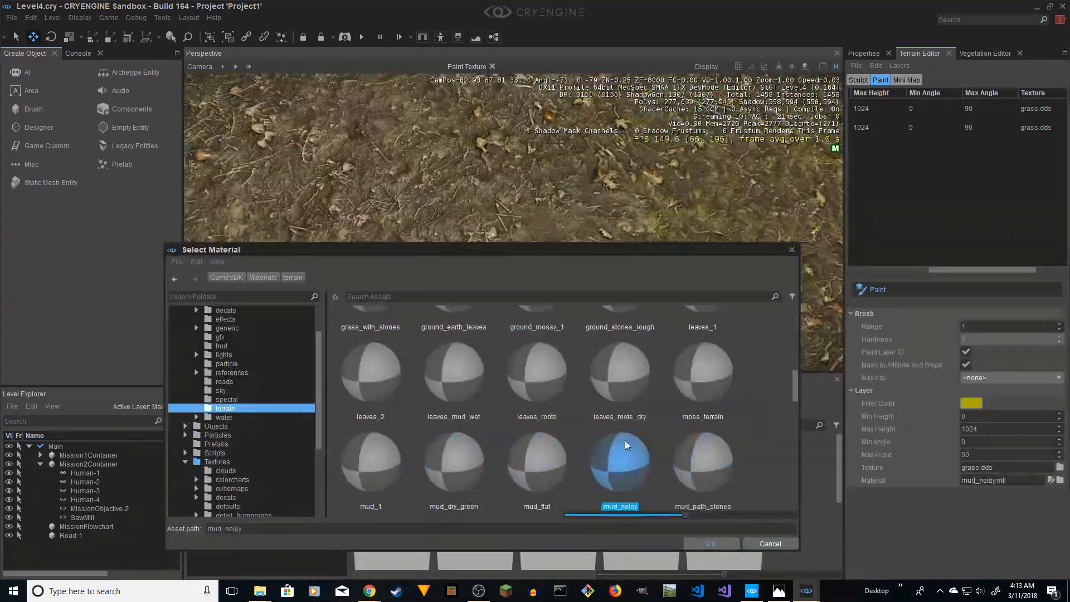
left_click(704, 348)
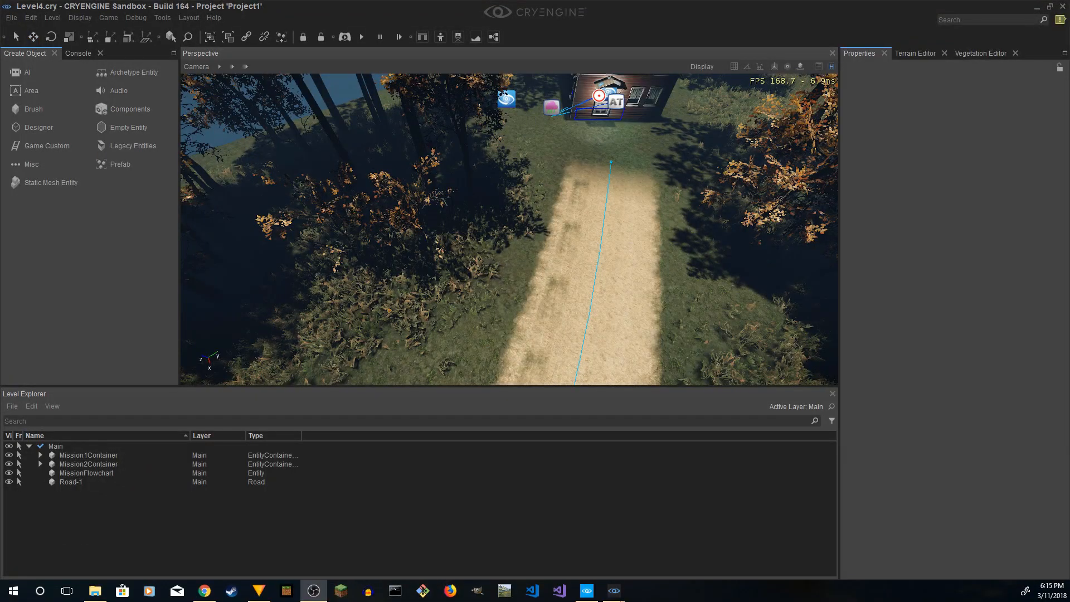
- Find the SpawnPoint legacy entity and place one on the dirt road leading to the fishing cabin
right_click_drag(540, 287, 499, 225)
key("w")
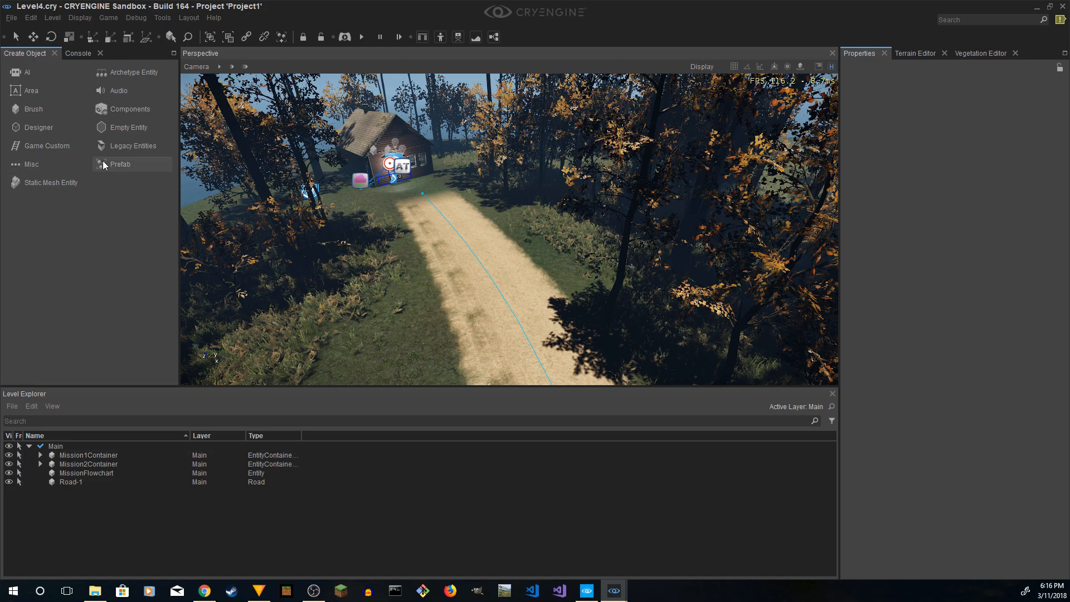
left_click(134, 146)
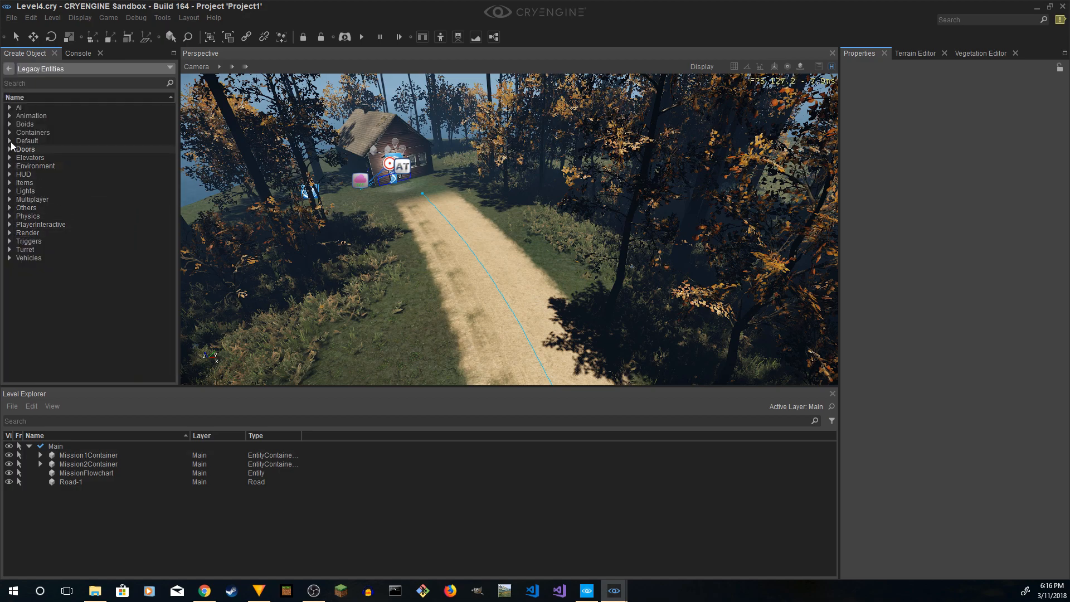
type("spaw")
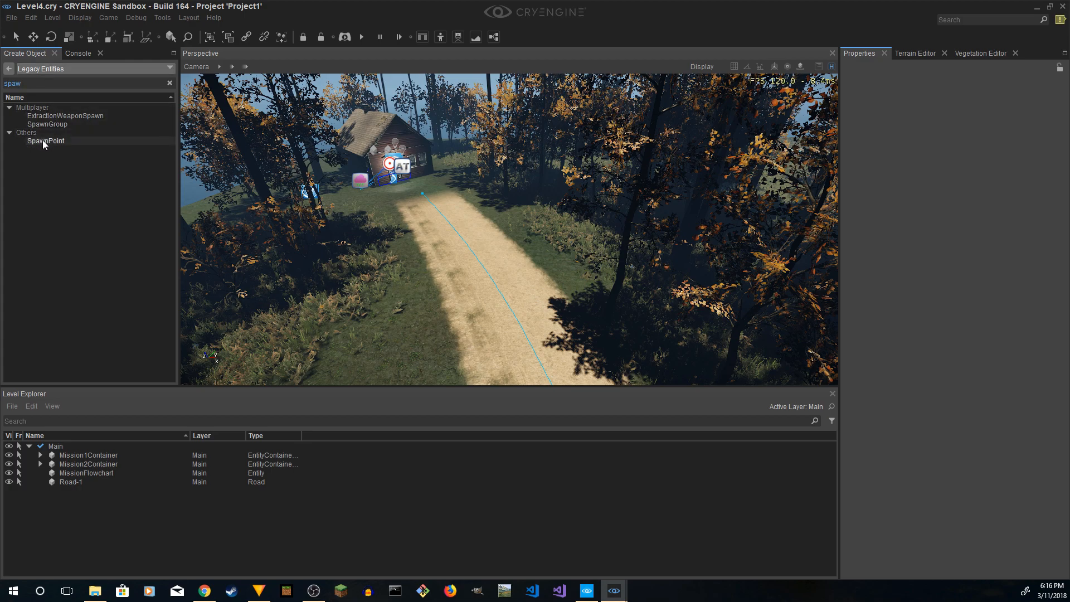
left_click_drag(42, 140, 430, 211)
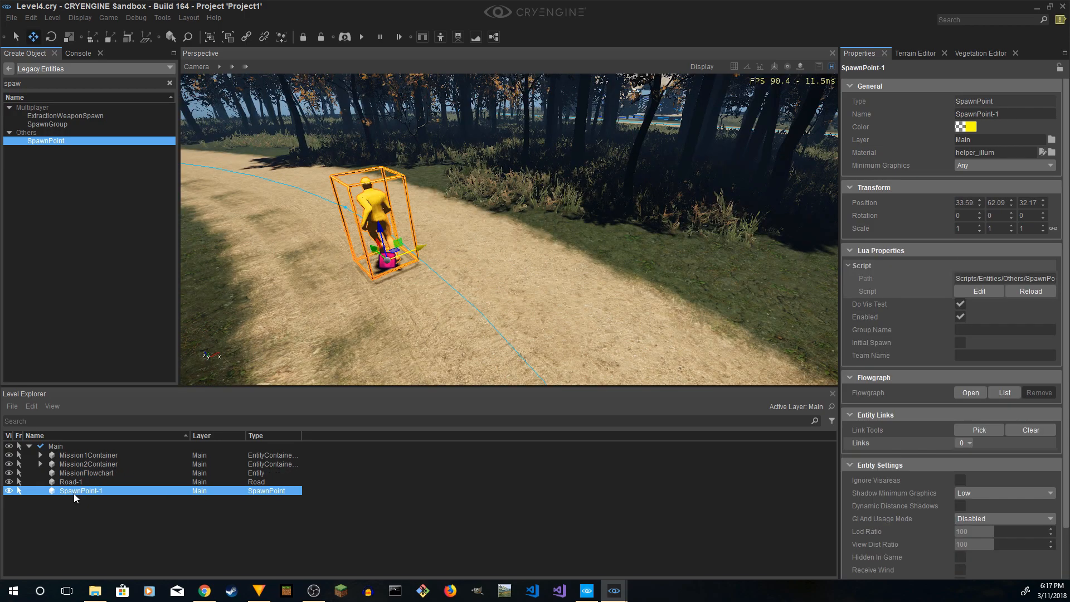
- Add the selected spawn point as an entity node beside Game:Start in the Mission 1 flow graph group
mouse_move(616, 585)
left_click(625, 510)
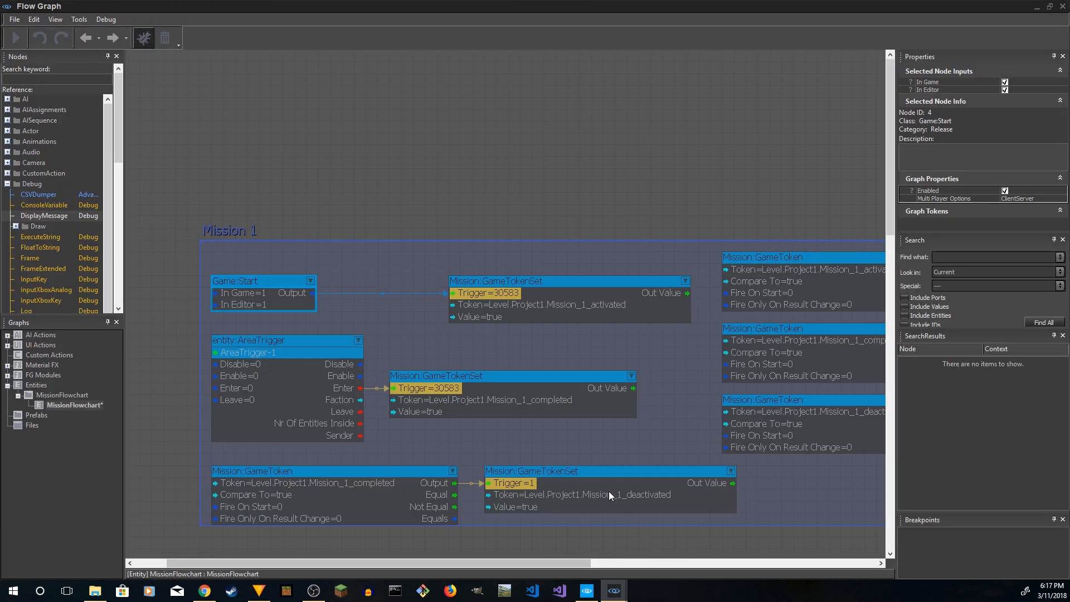
right_click(368, 232)
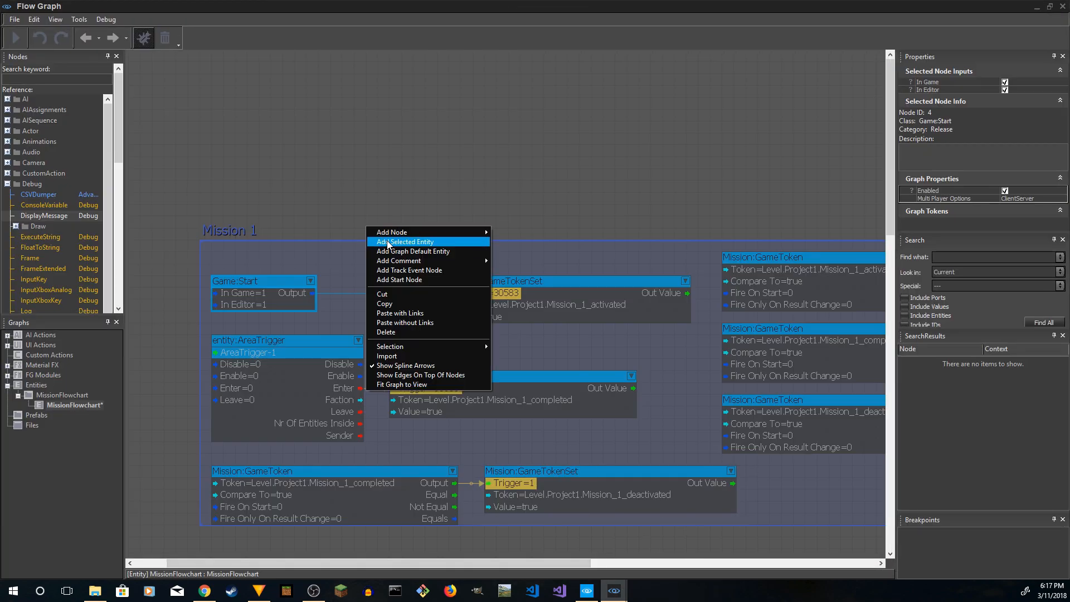
left_click(388, 238)
left_click_drag(403, 233, 380, 222)
- Link Game:Start's Output to the spawn point node's Spawn input, and its Spawn output to the Mission_1_activated GameTokenSet trigger
left_click_drag(446, 293, 348, 233)
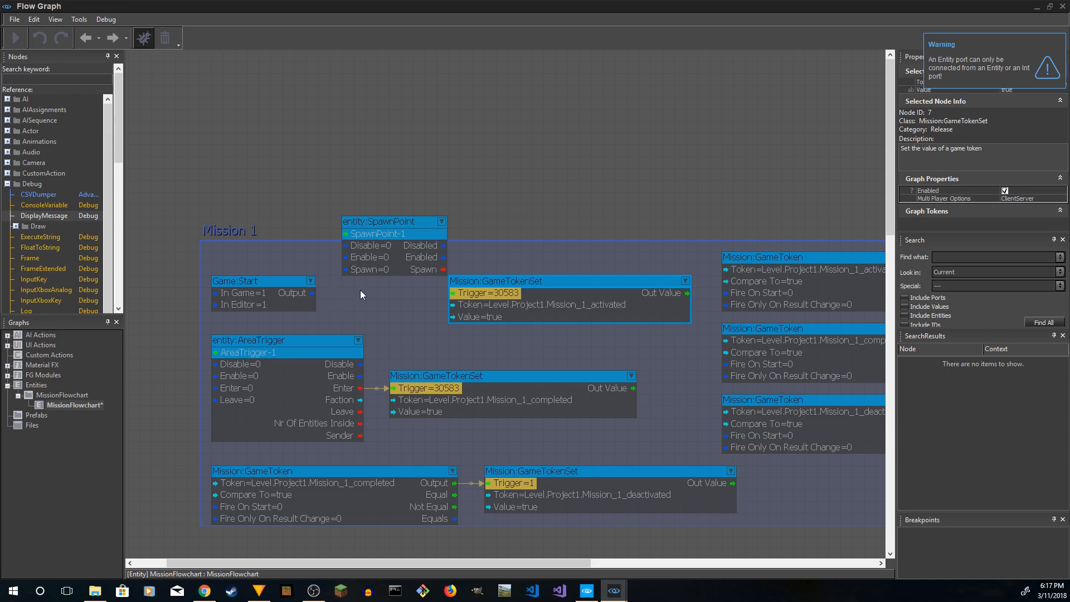
left_click_drag(314, 293, 346, 270)
left_click_drag(403, 229, 394, 263)
left_click(494, 281)
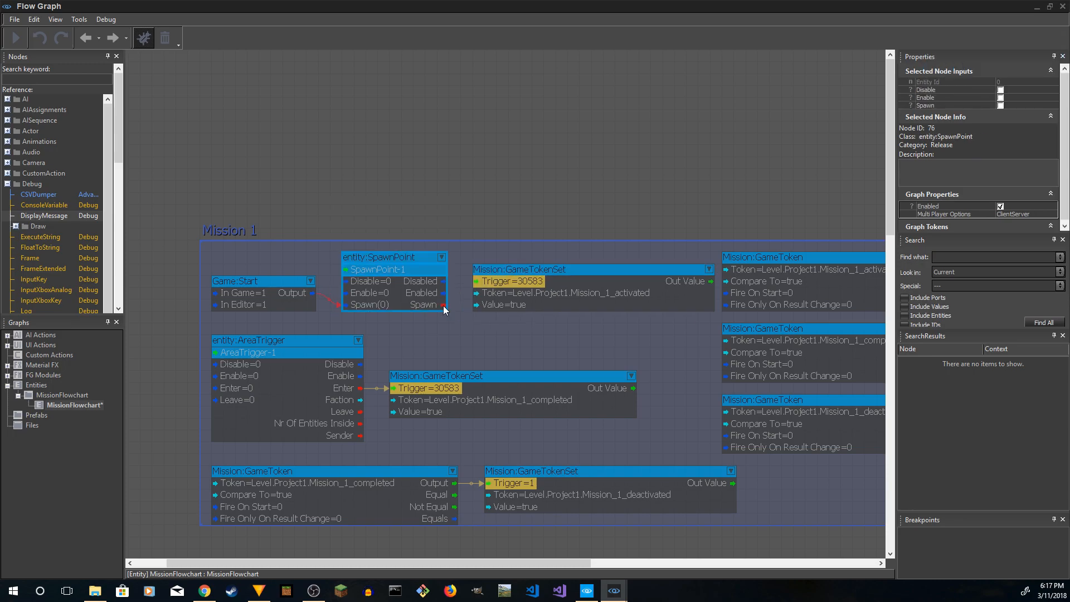
left_click_drag(444, 305, 475, 282)
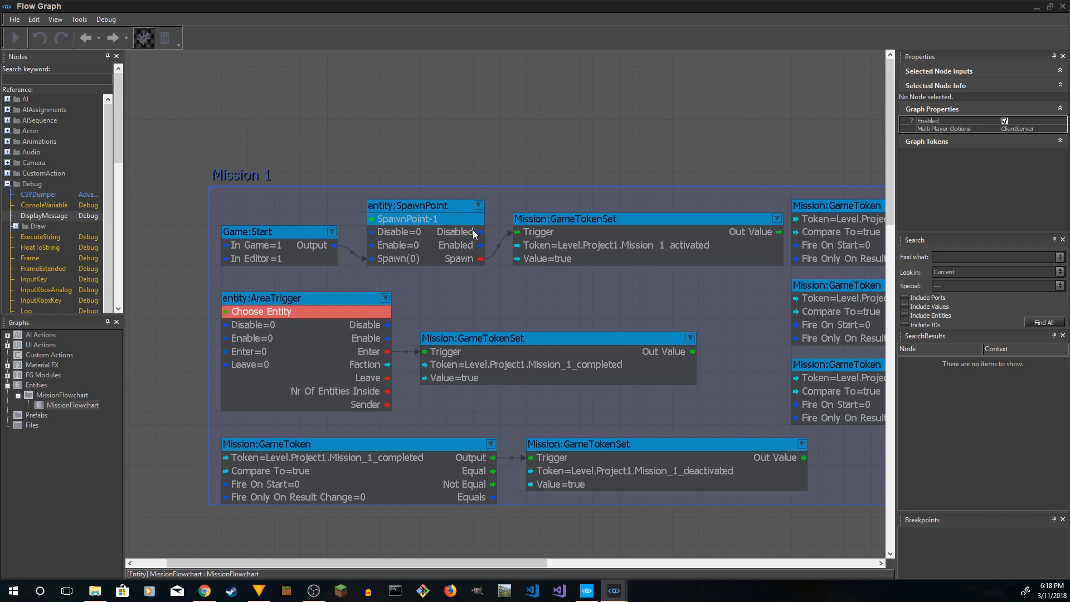
- Delete the MissionObjective-1 and Time:Delay nodes from the Mission 2 group of the flow graph
right_click_drag(440, 344, 505, 298)
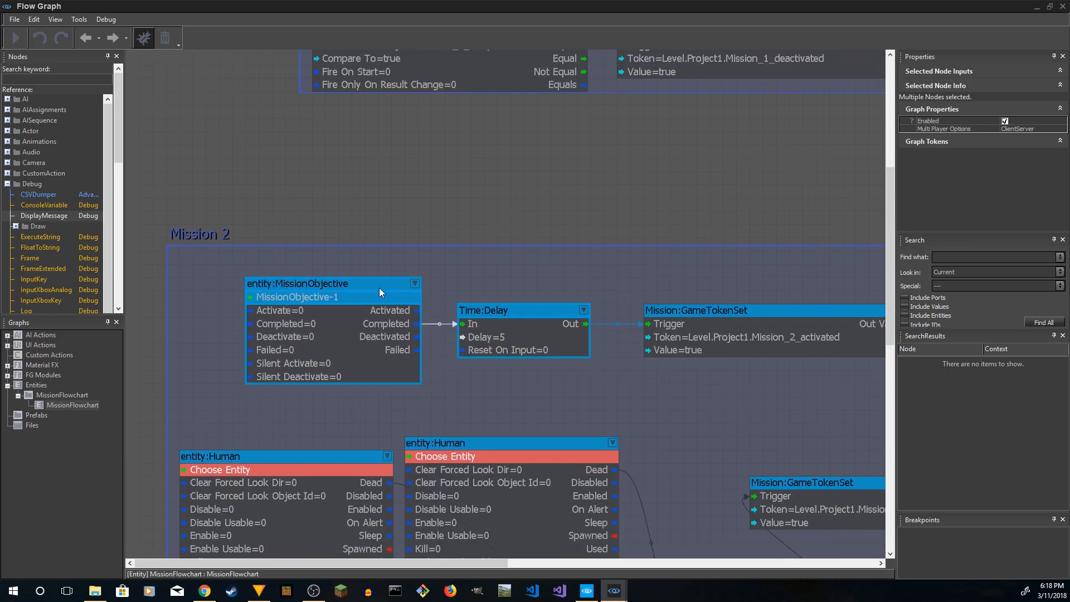
key("Delete")
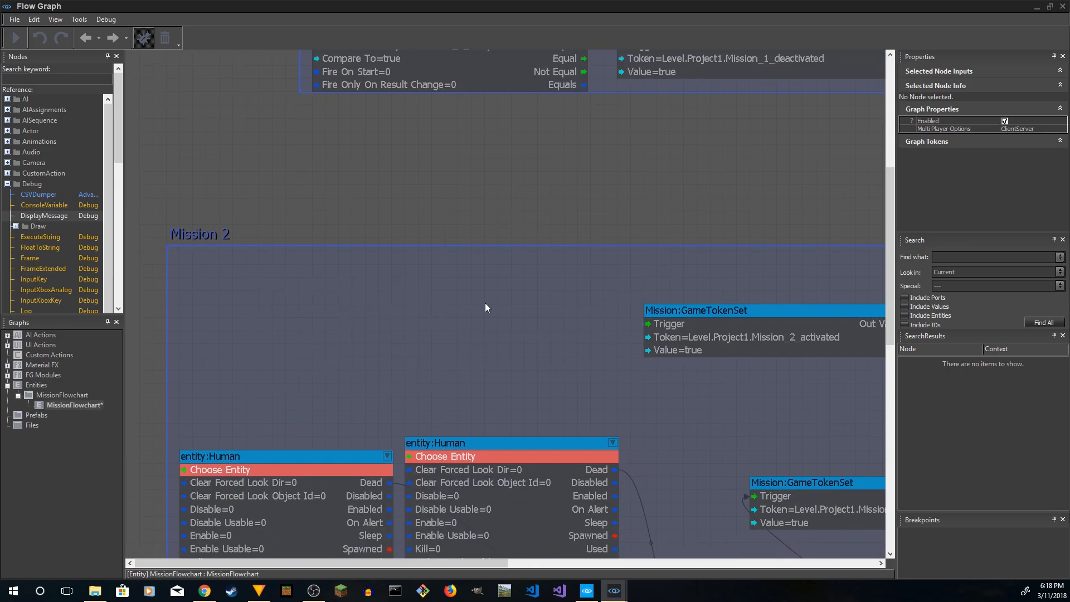
- Select MissionObjective-1 inside Mission1Container and add it as an entity node to the Mission 2 group
left_click(1036, 7)
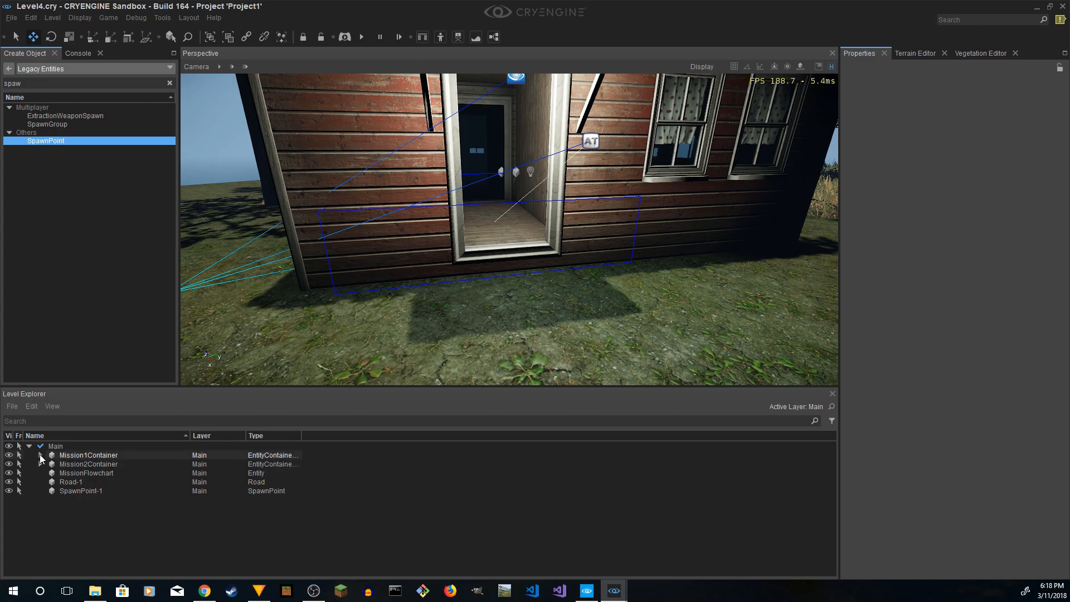
left_click(40, 455)
left_click(95, 500)
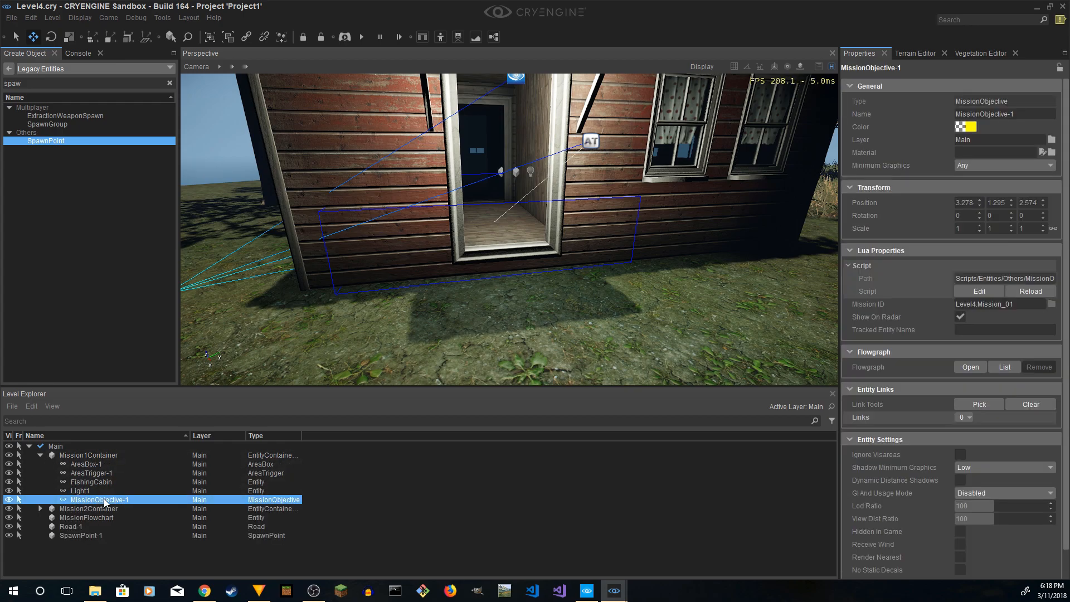
mouse_move(614, 590)
left_click(674, 558)
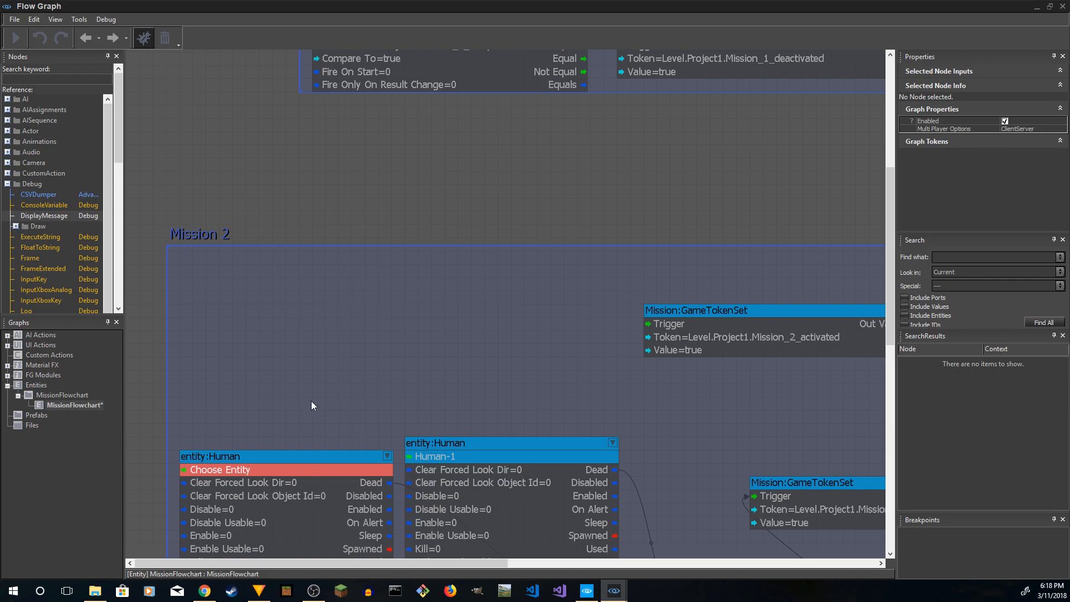
right_click(261, 297)
left_click(292, 313)
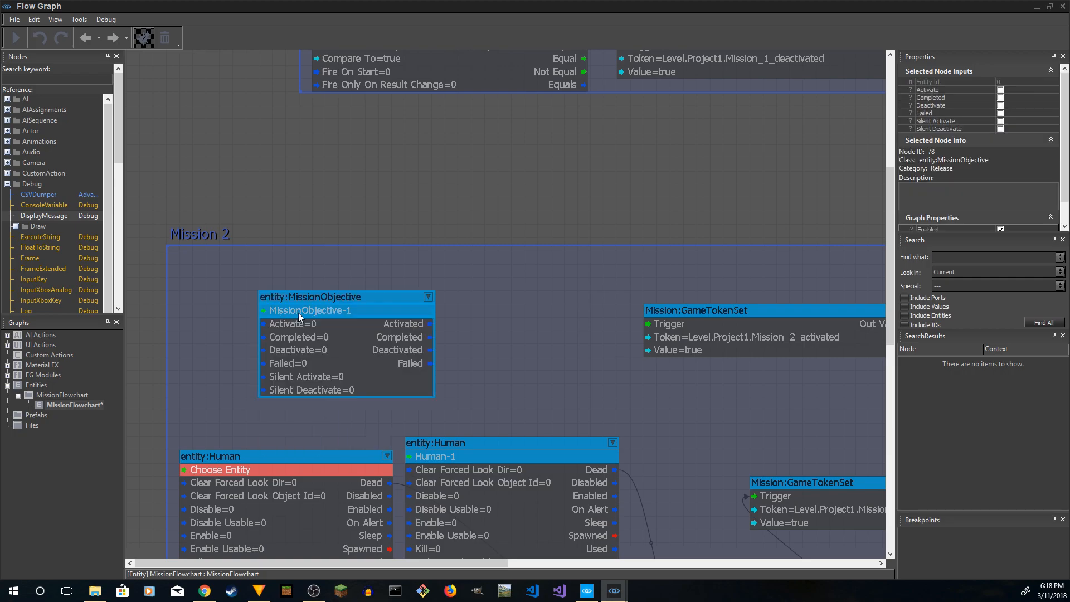
left_click_drag(322, 299, 309, 298)
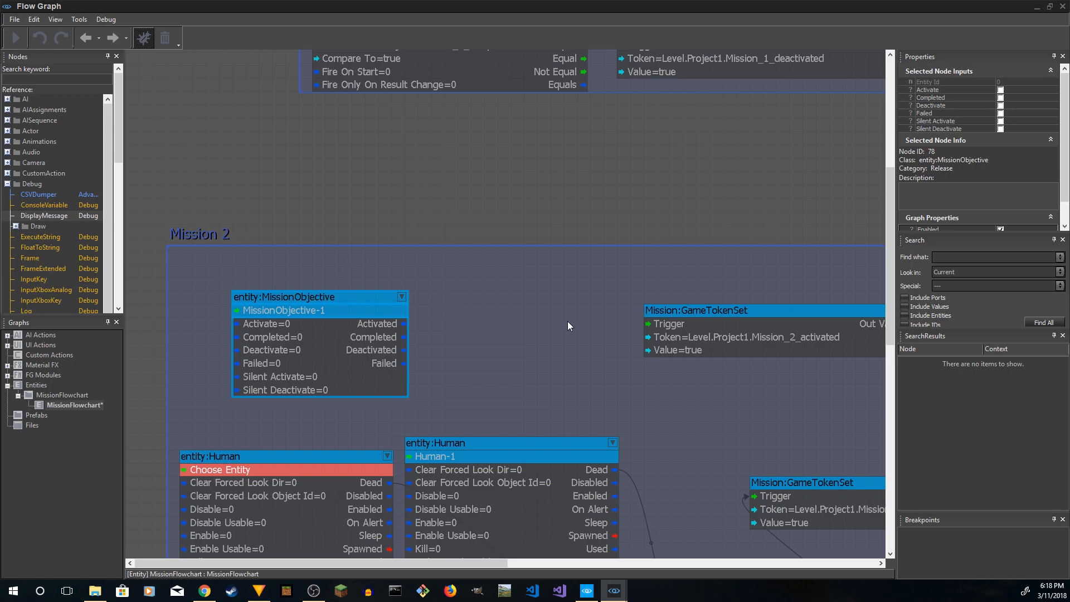
- Link MissionObjective-1's Completed output to the Mission_2_activated GameTokenSet trigger and line up the two nodes
left_click_drag(404, 336, 606, 325)
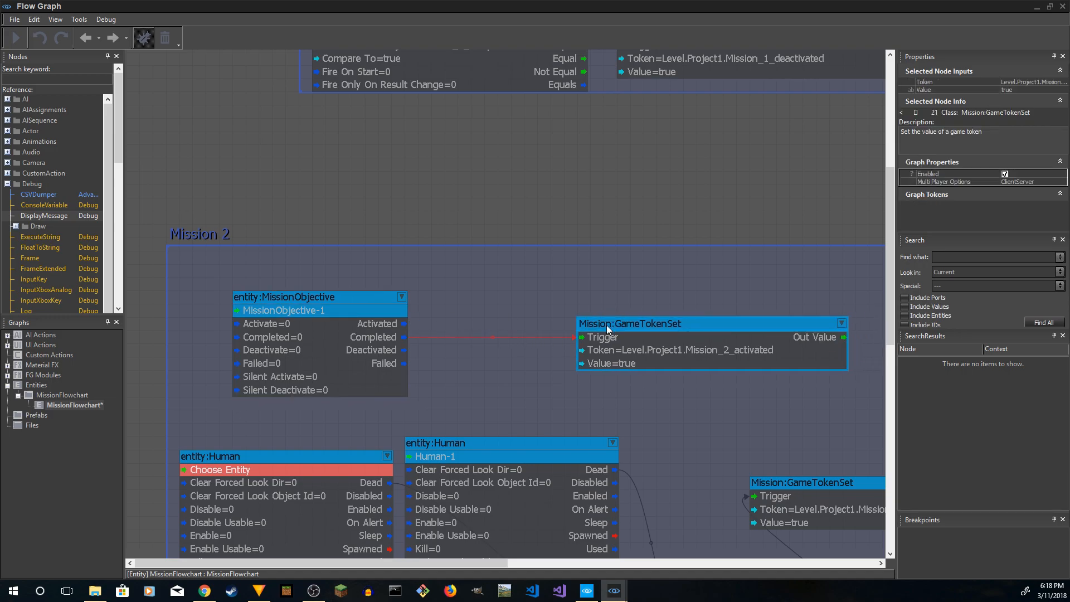
left_click_drag(346, 308, 329, 295)
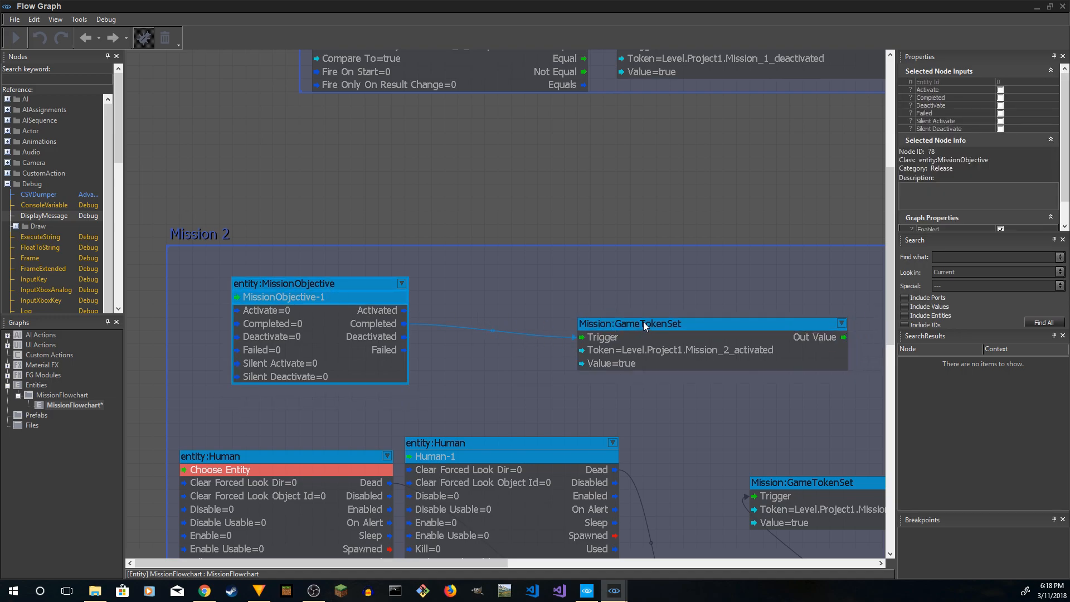
left_click_drag(644, 323, 644, 305)
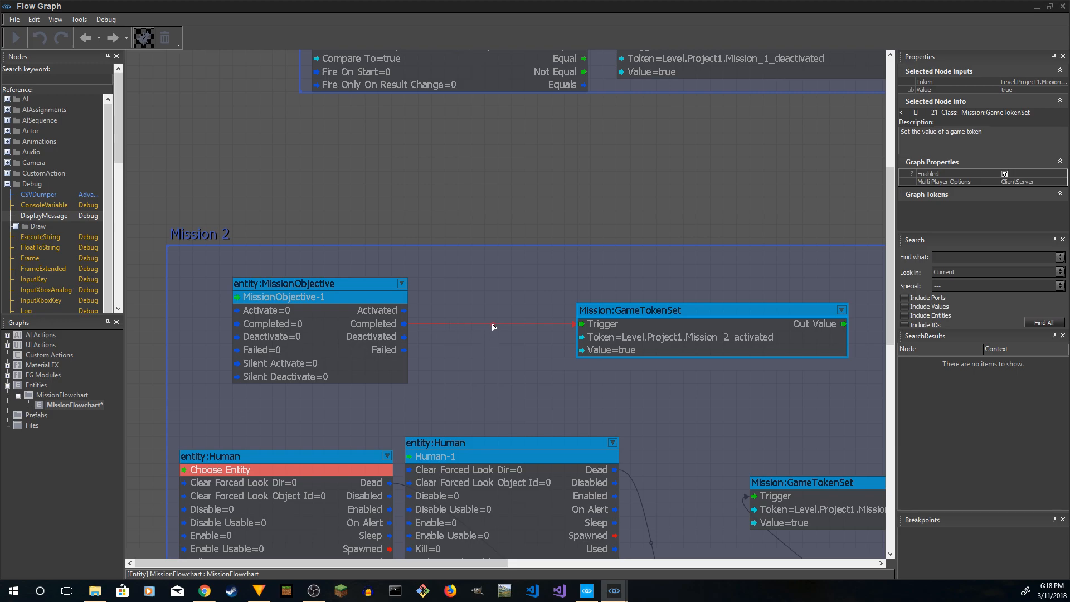
- Insert a Time:Delay node into the link to the Mission_2_activated GameTokenSet and set its delay to 5
right_click(493, 327)
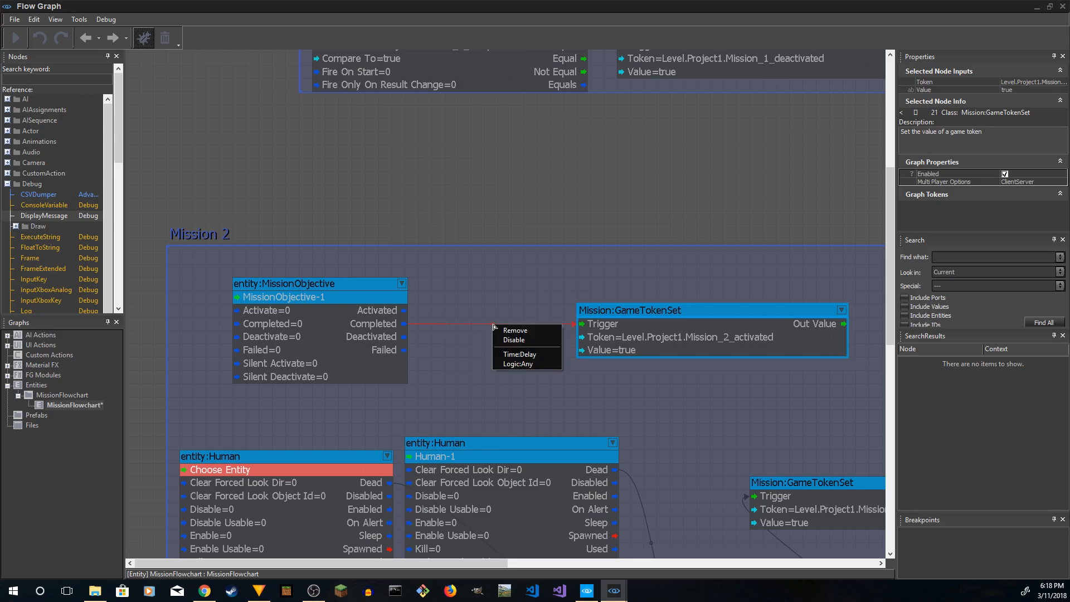
left_click(520, 355)
left_click_drag(496, 338, 494, 318)
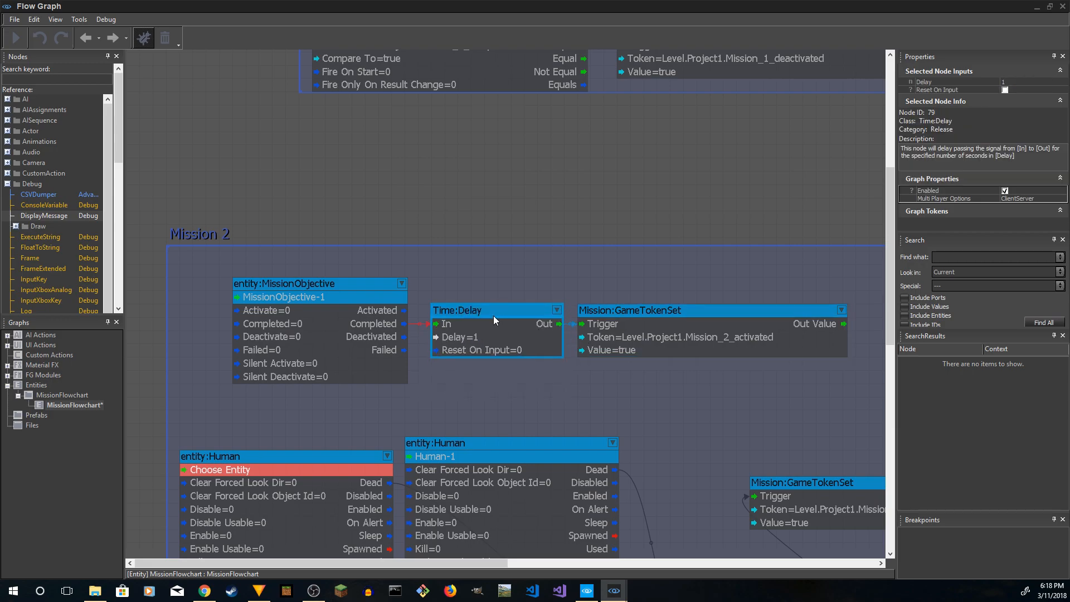
double_click(476, 337)
type("5")
key("Return")
left_click(282, 283)
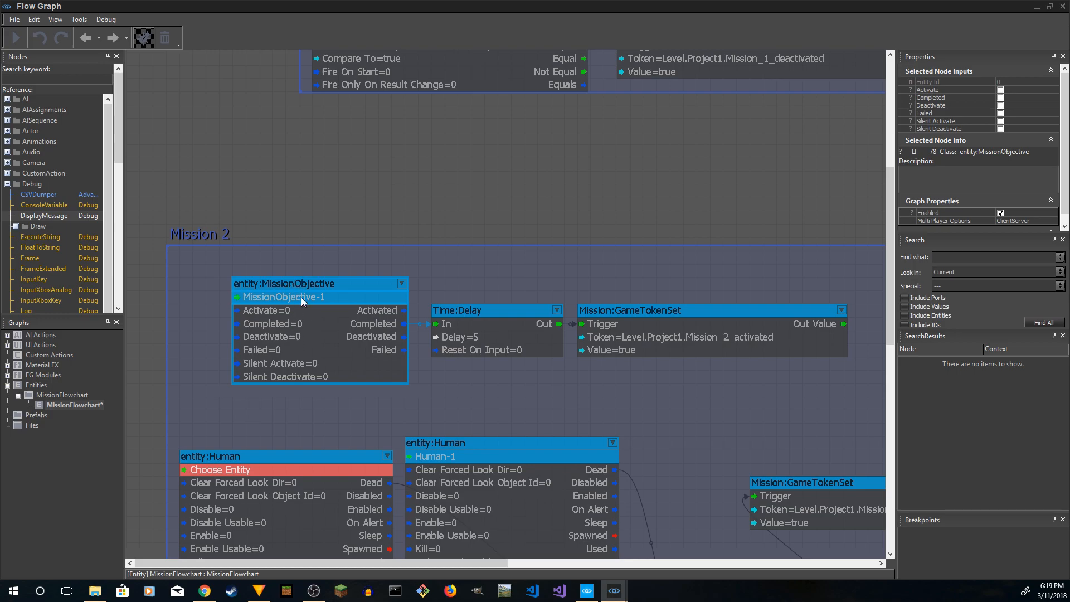
- Dock the Flow Graph window as a tab beside the Level Explorer and show it
left_click_drag(366, 3, 385, 195)
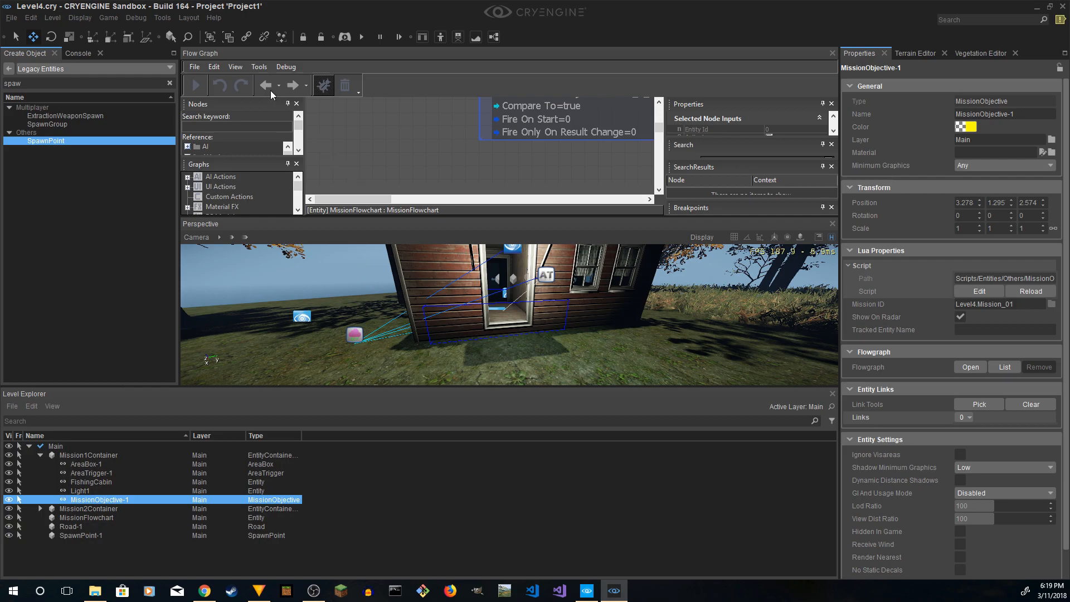
left_click_drag(224, 52, 232, 408)
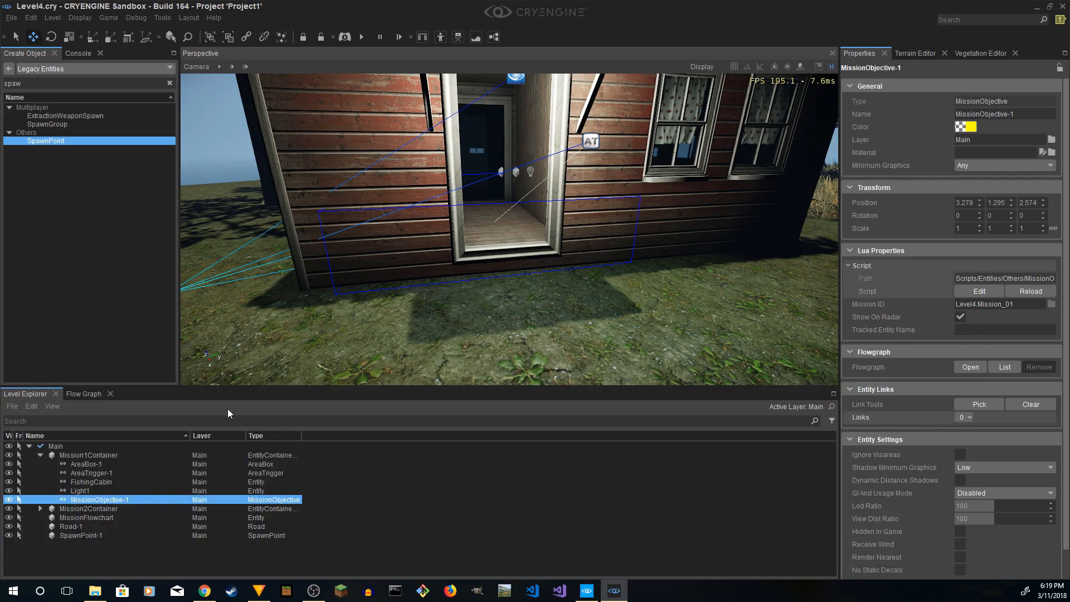
left_click(78, 393)
left_click(140, 432)
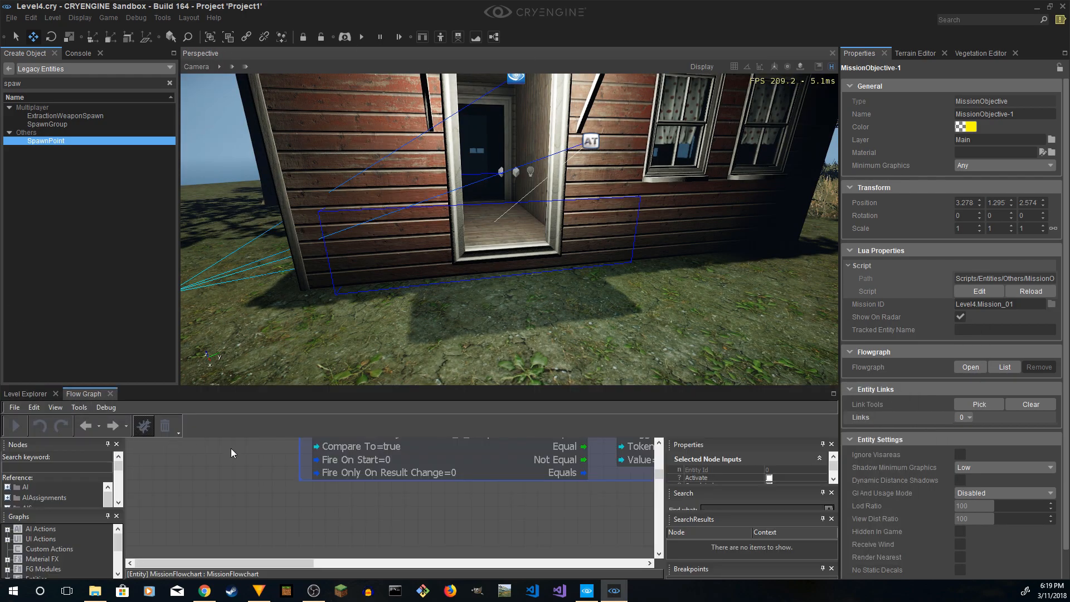
- Playtest the level from the spawn point with the Mission 2 nodes in view, following the dirt road into the fishing cabin
right_click_drag(233, 467, 189, 551)
scroll(282, 481, "down", 2)
right_click_drag(384, 471, 305, 519)
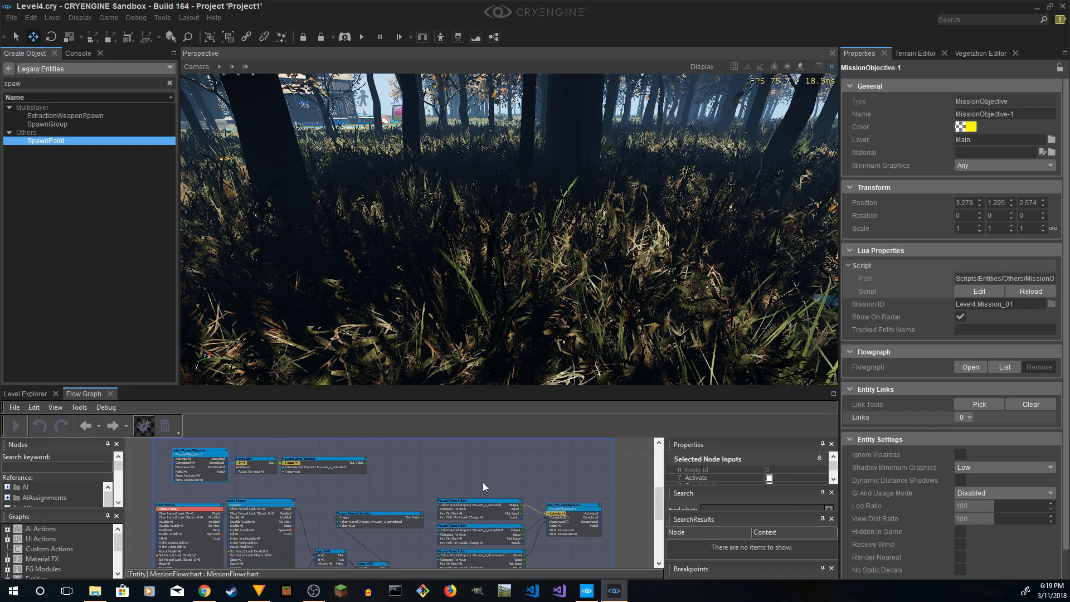
key("ctrl+g")
key("w")
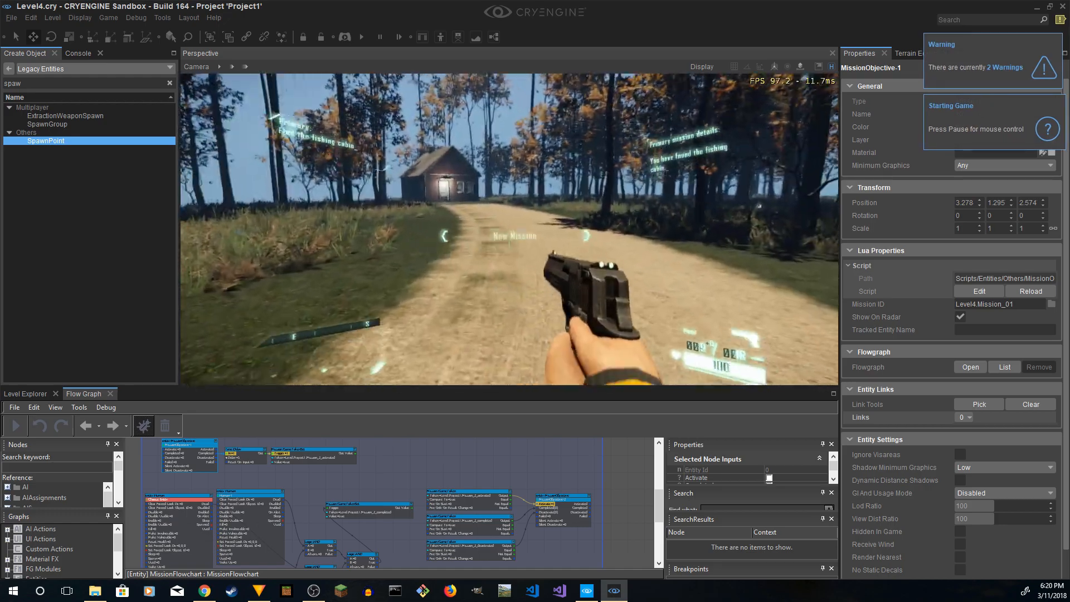
key("w")
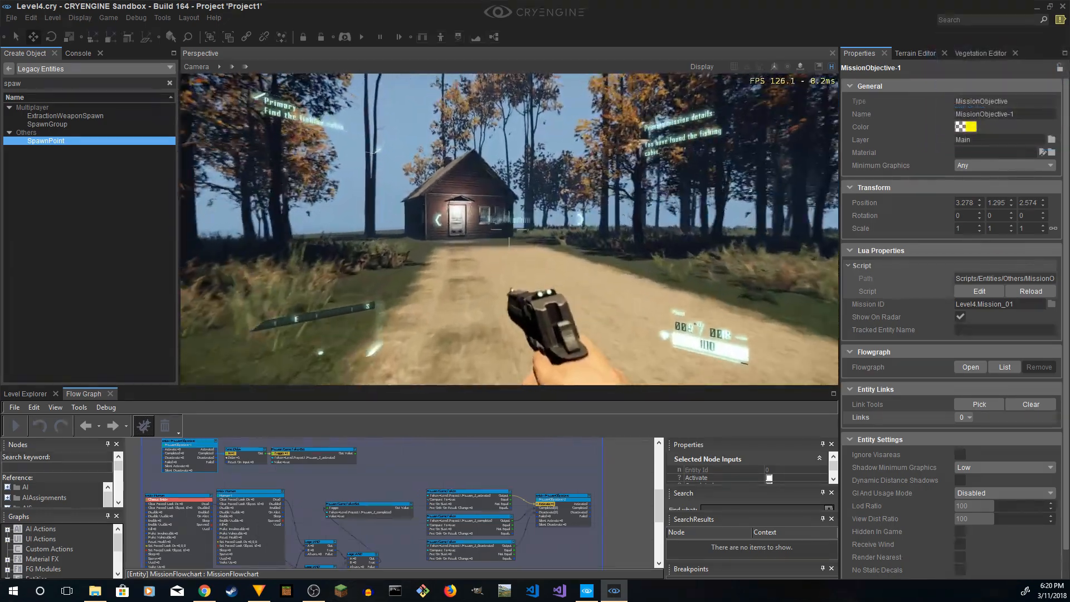
key("w")
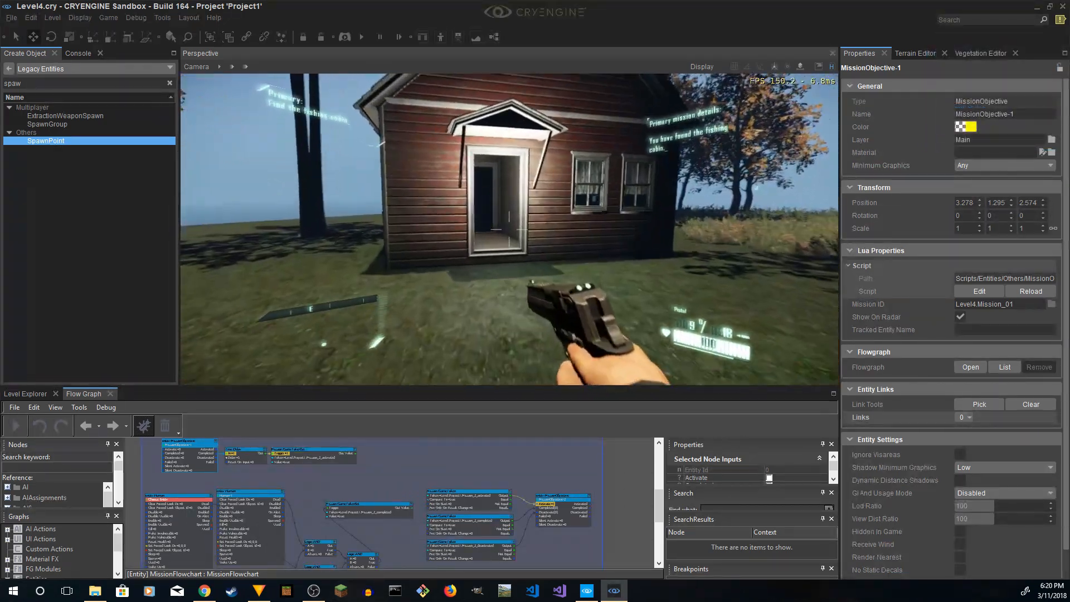
key("w")
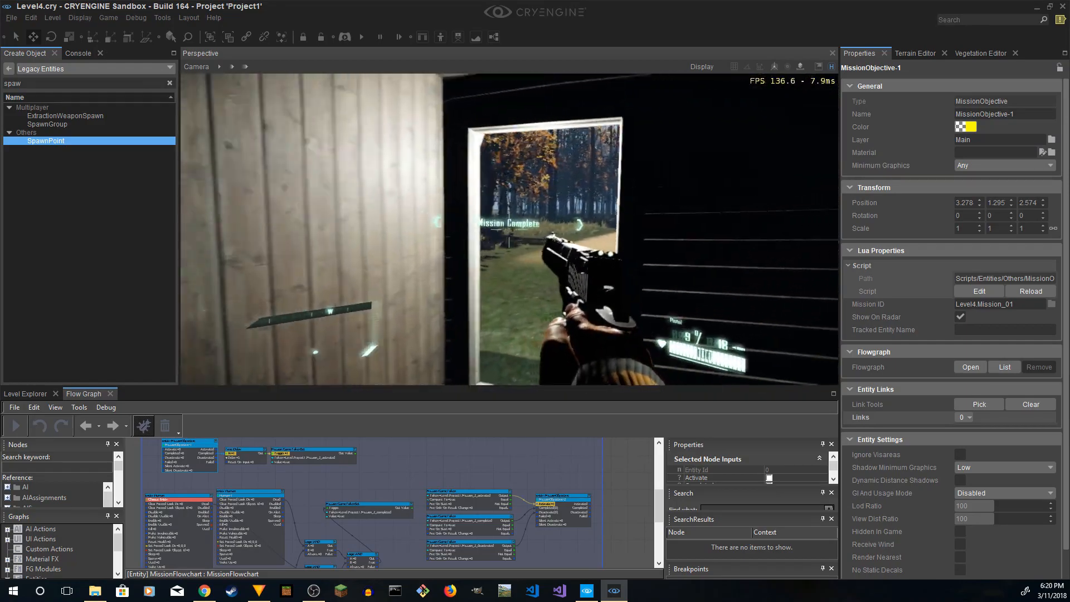
- Continue the playtest from the cabin through the woods to the barn and shoot the enemy standing in front of it
key("w")
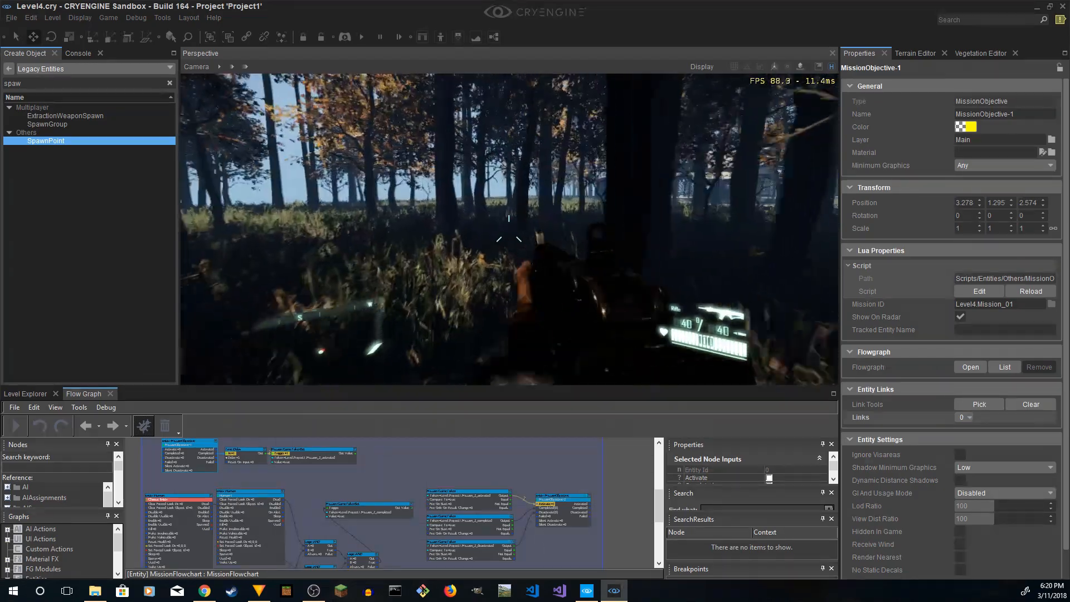
key("w")
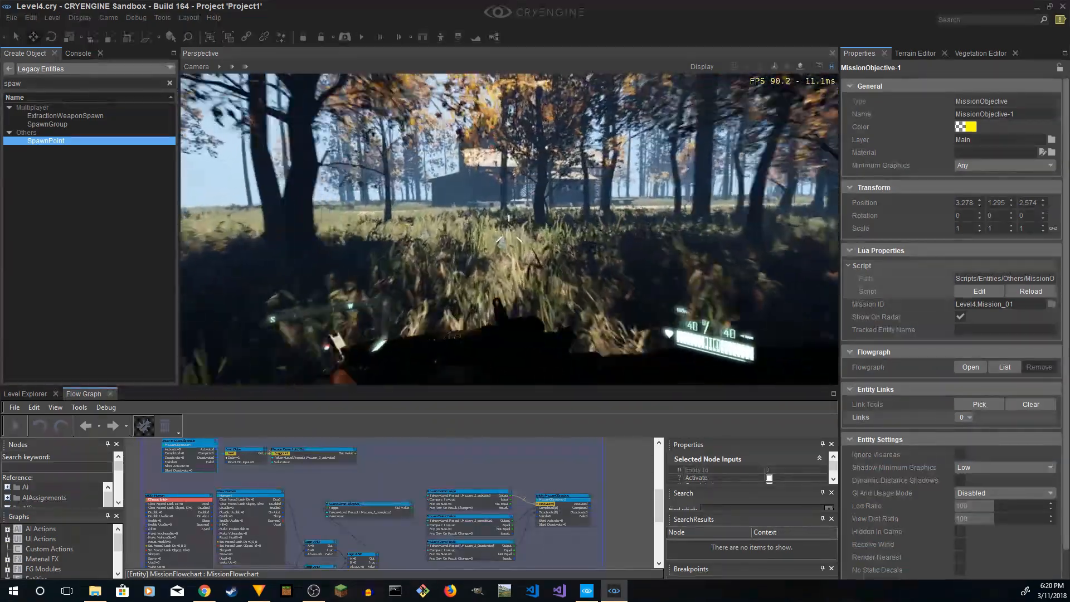
right_click(509, 233)
key("w")
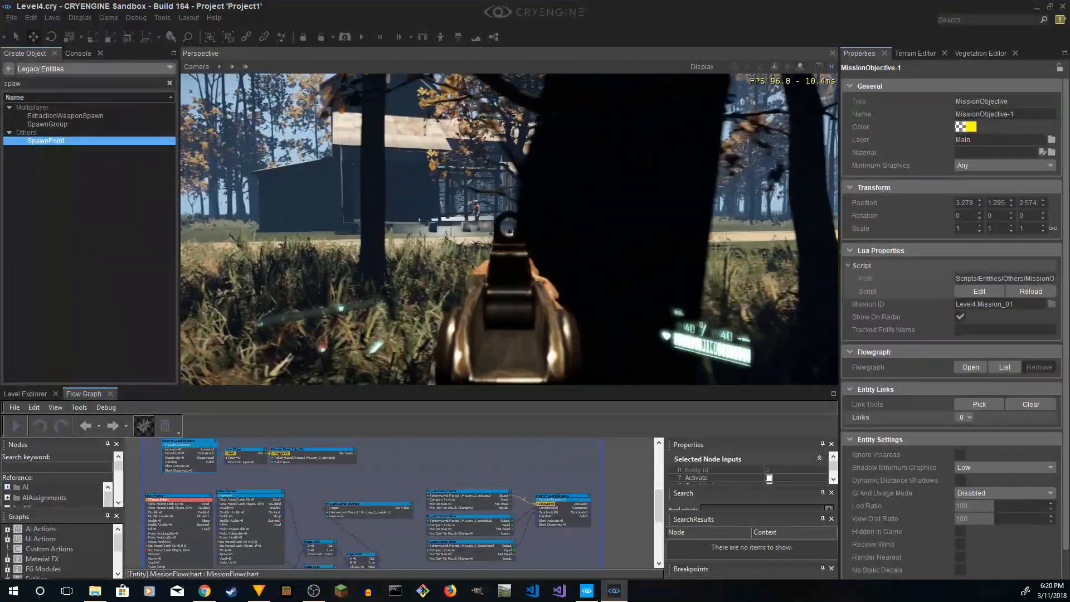
left_click(509, 233)
key("w")
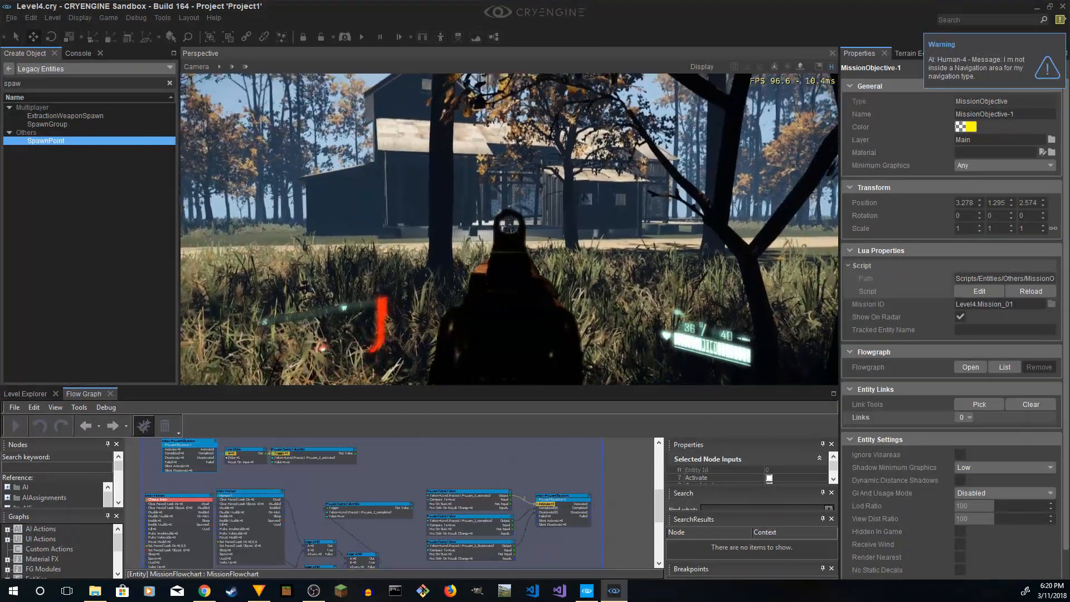
left_click(509, 233)
left_click(508, 233)
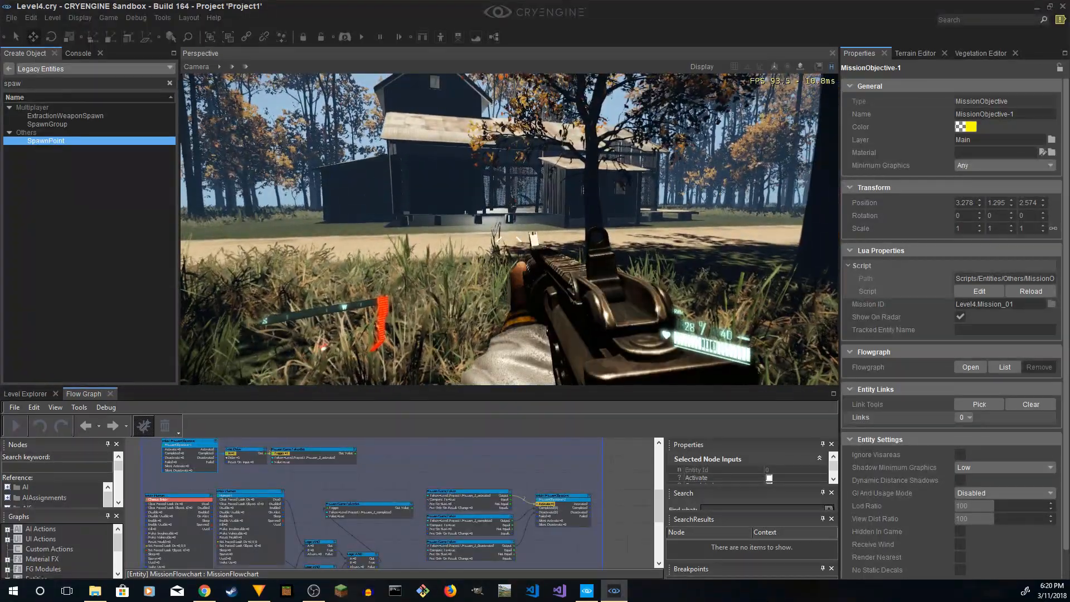
right_click(509, 233)
left_click(509, 233)
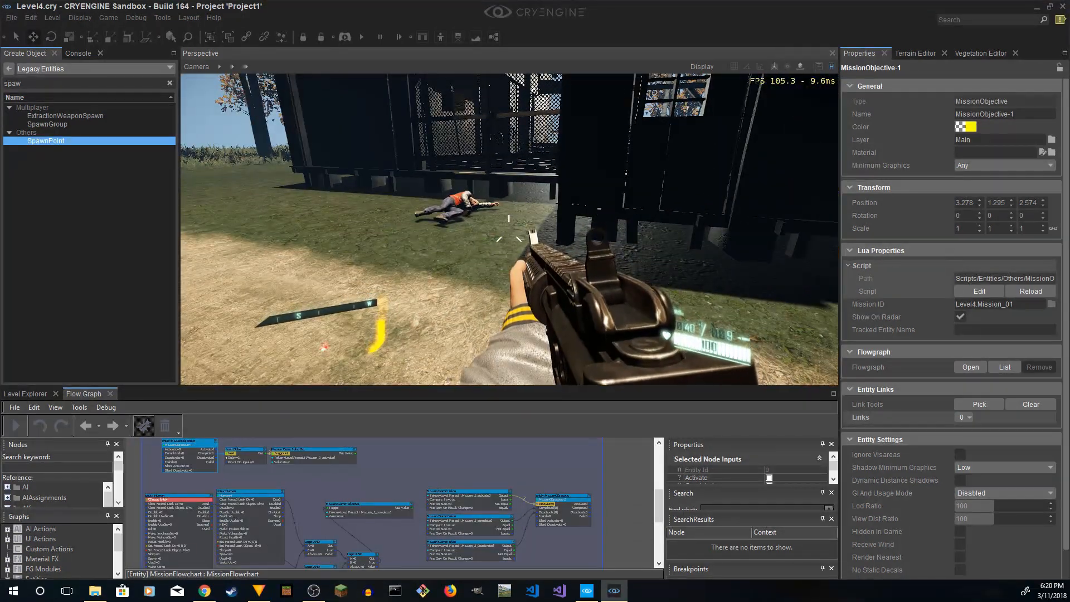
- Playtest the Mission 2 fight by crossing the barn's wooden deck and shooting the remaining enemies around the building
key("w")
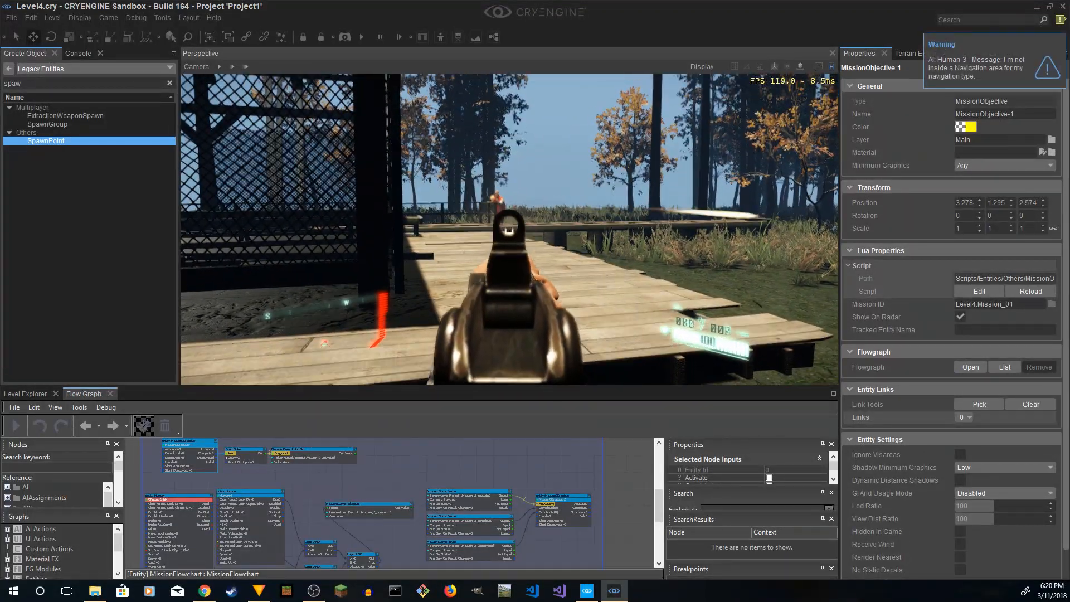
left_click(509, 229)
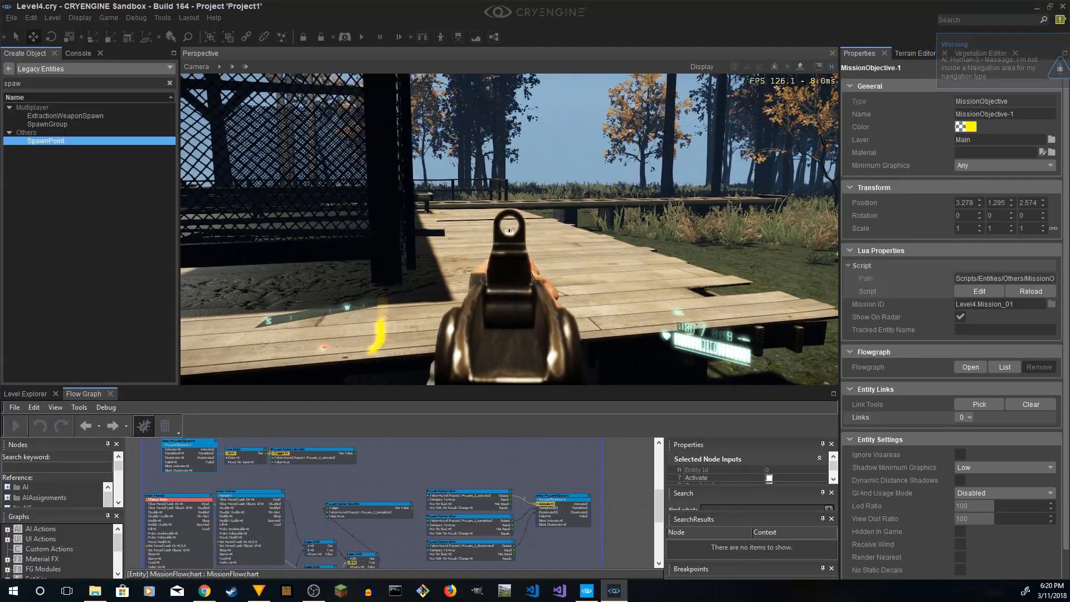
key("d")
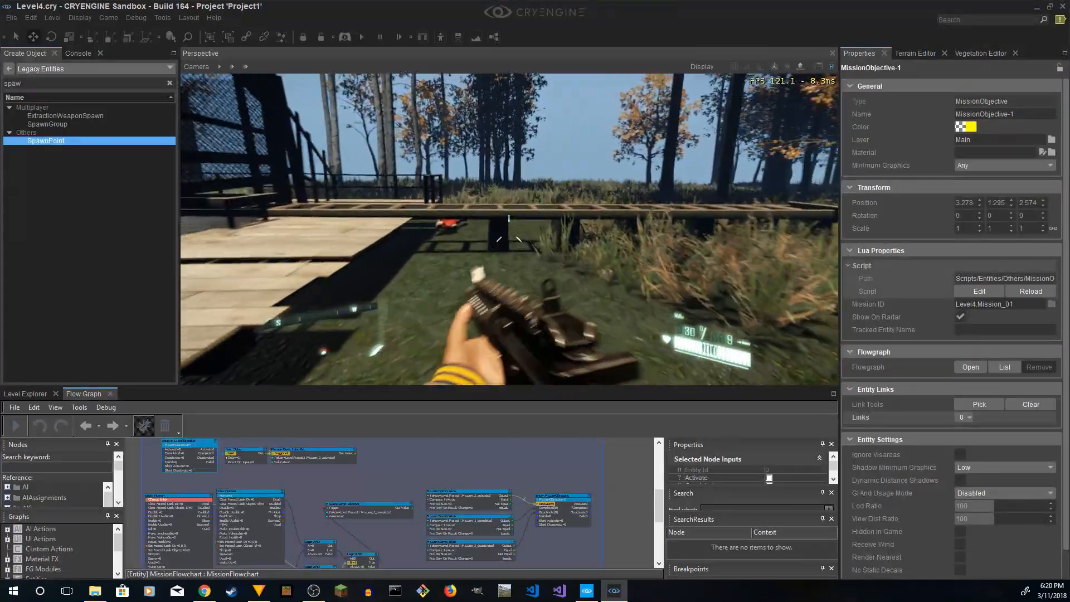
key("space")
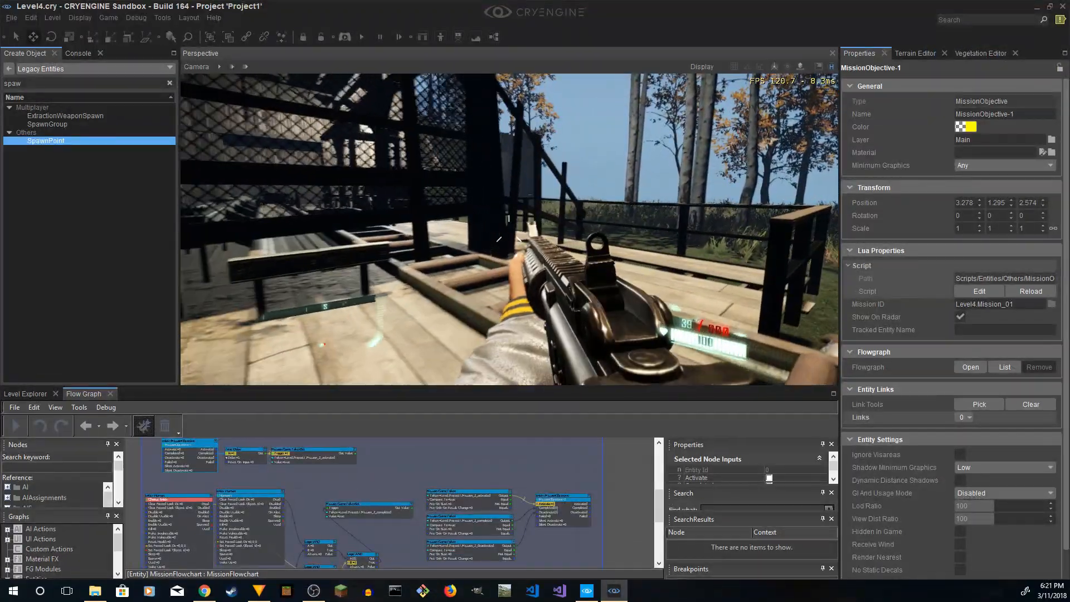
key("d")
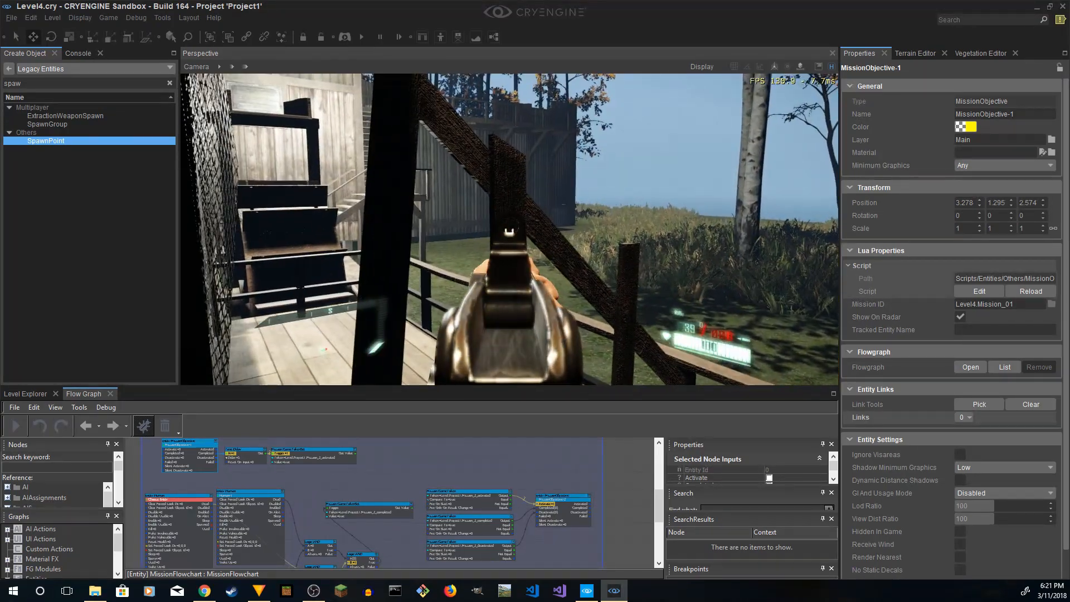
left_click(509, 227)
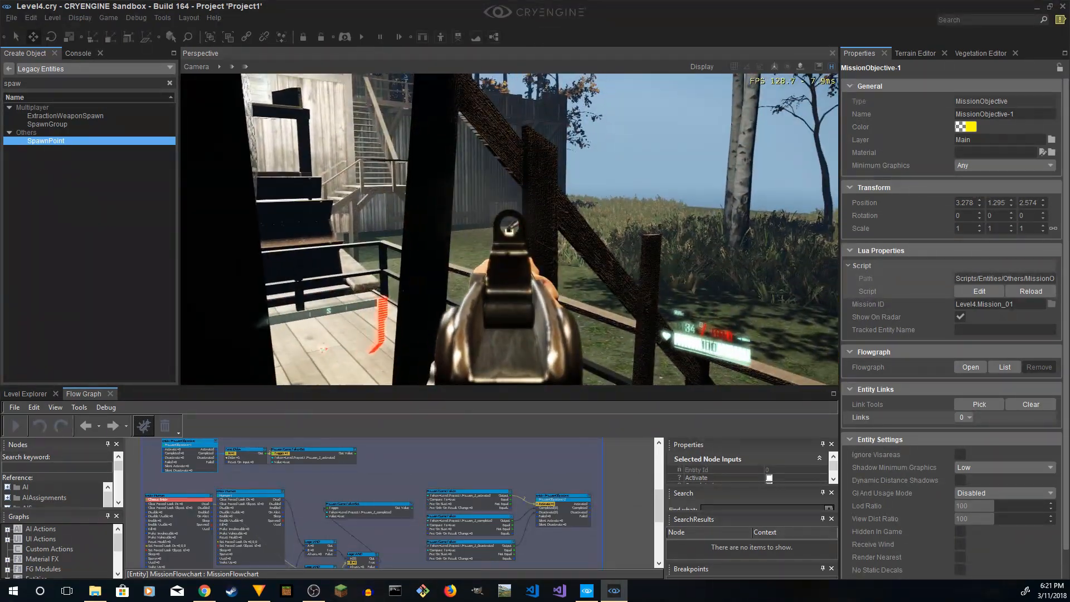
left_click(509, 227)
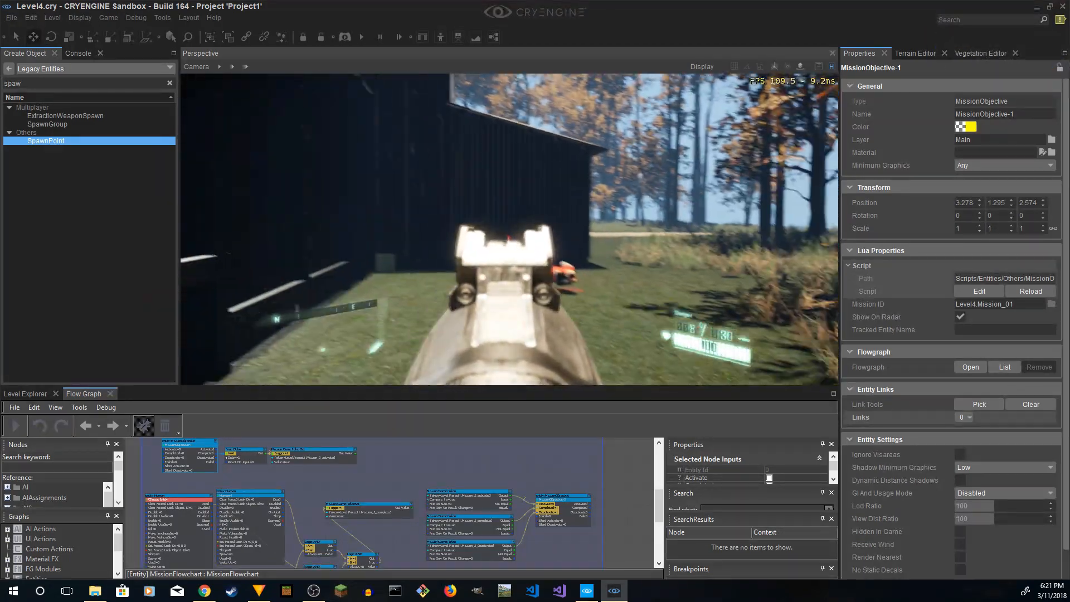
- Walk around the barn past the downed enemies and follow the dirt road through the forest back to the cabin
key("w")
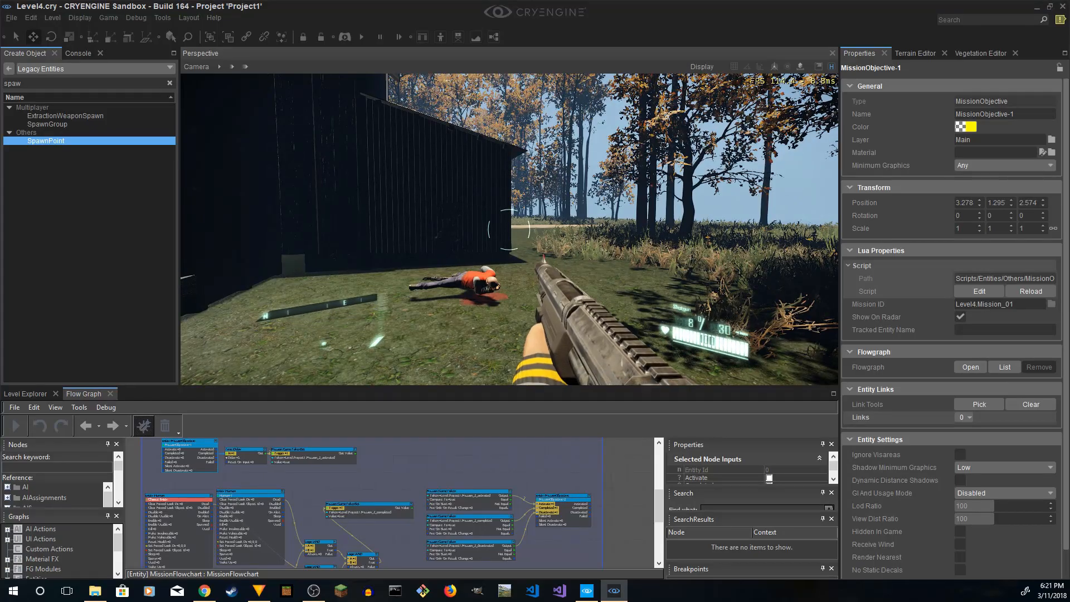
key("w")
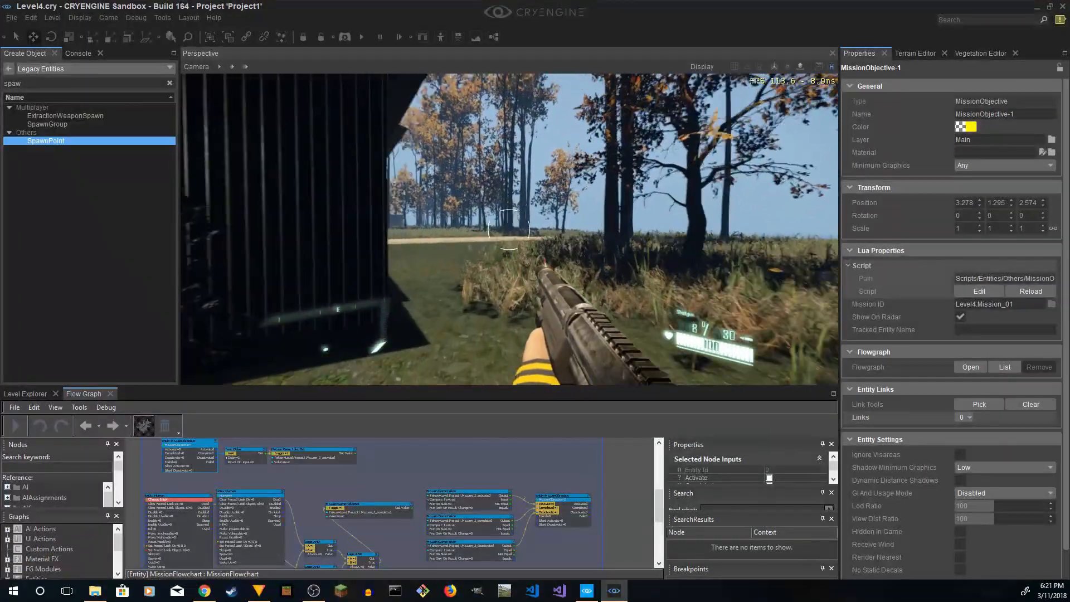
key("w")
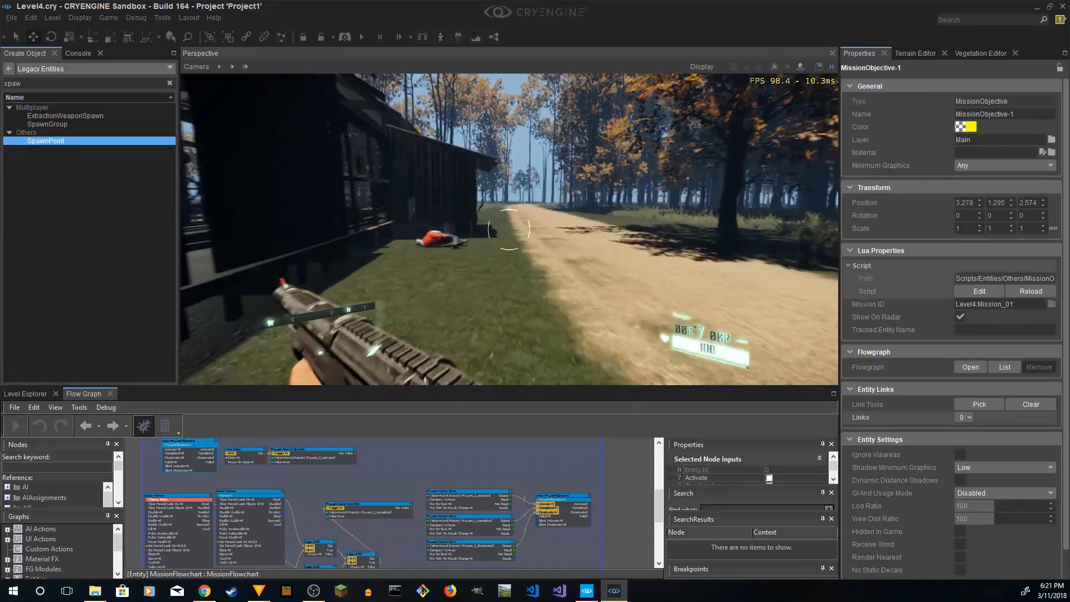
key("w")
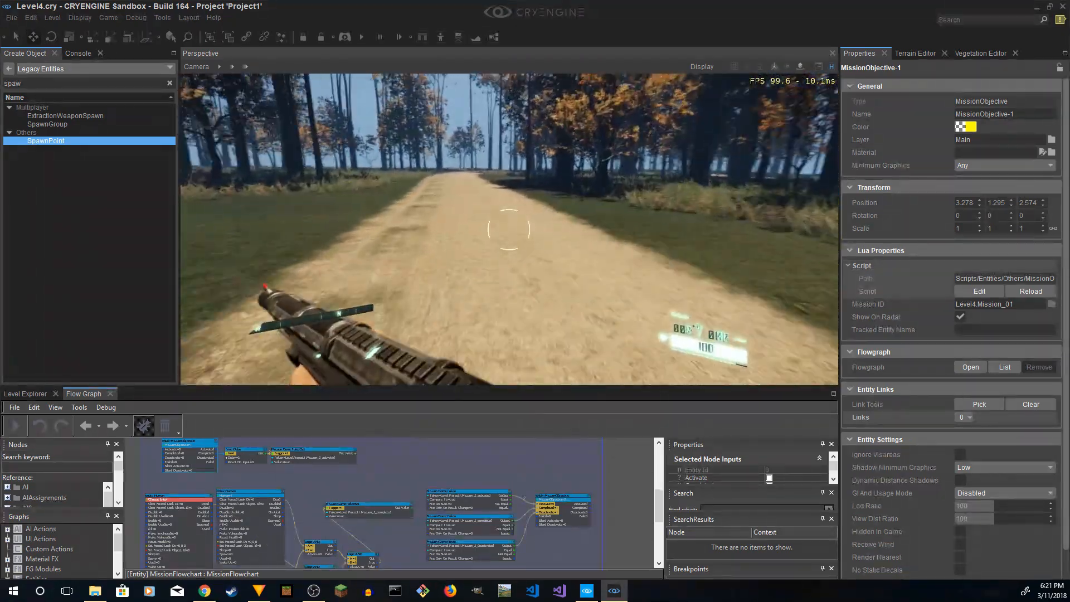
key("w")
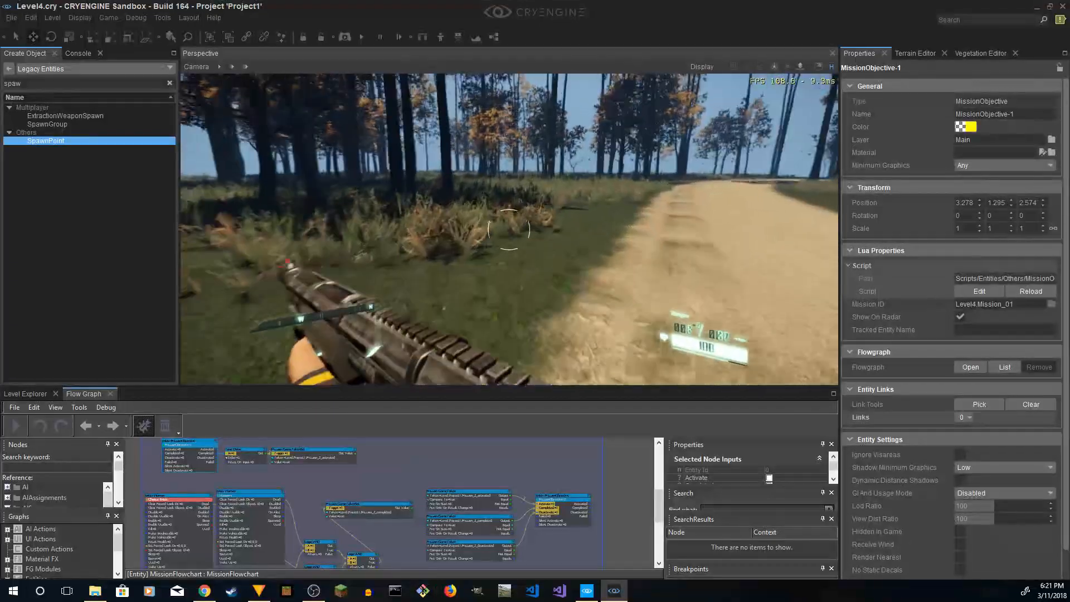
key("w")
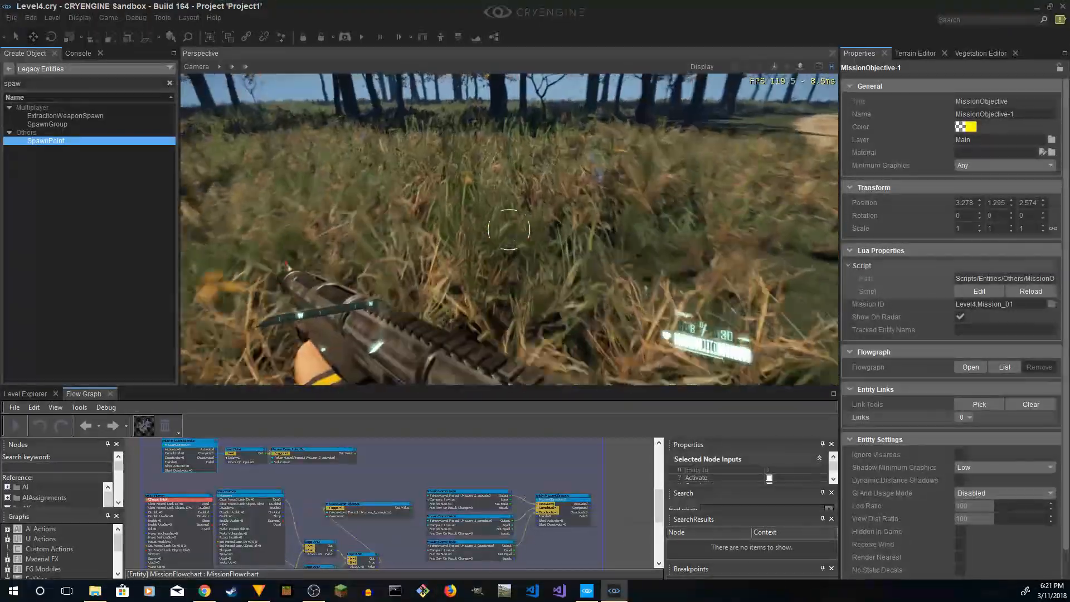
key("w")
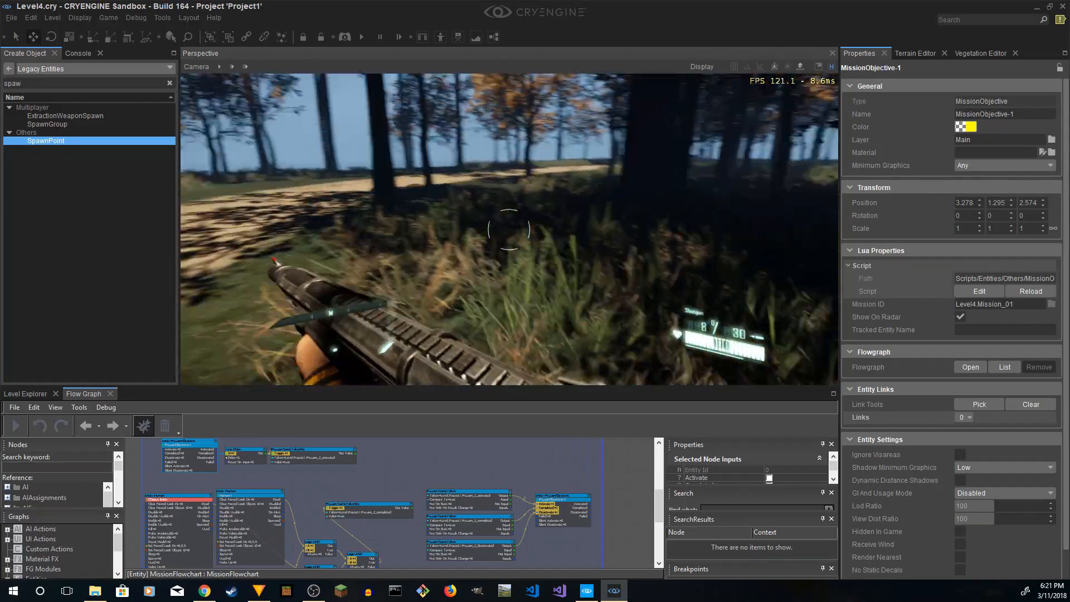
key("w")
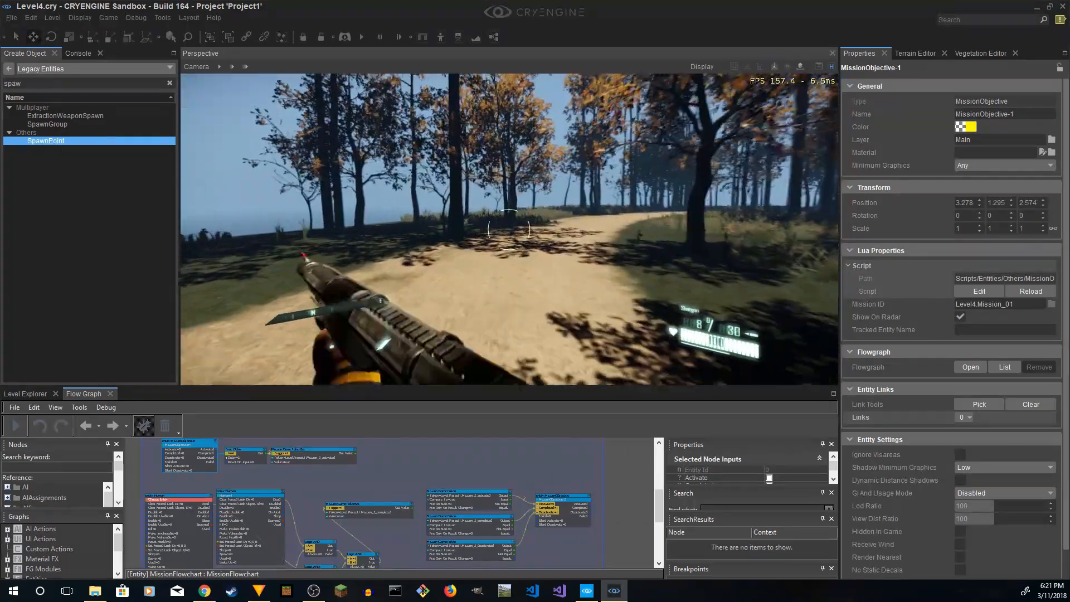
key("w")
key("w")
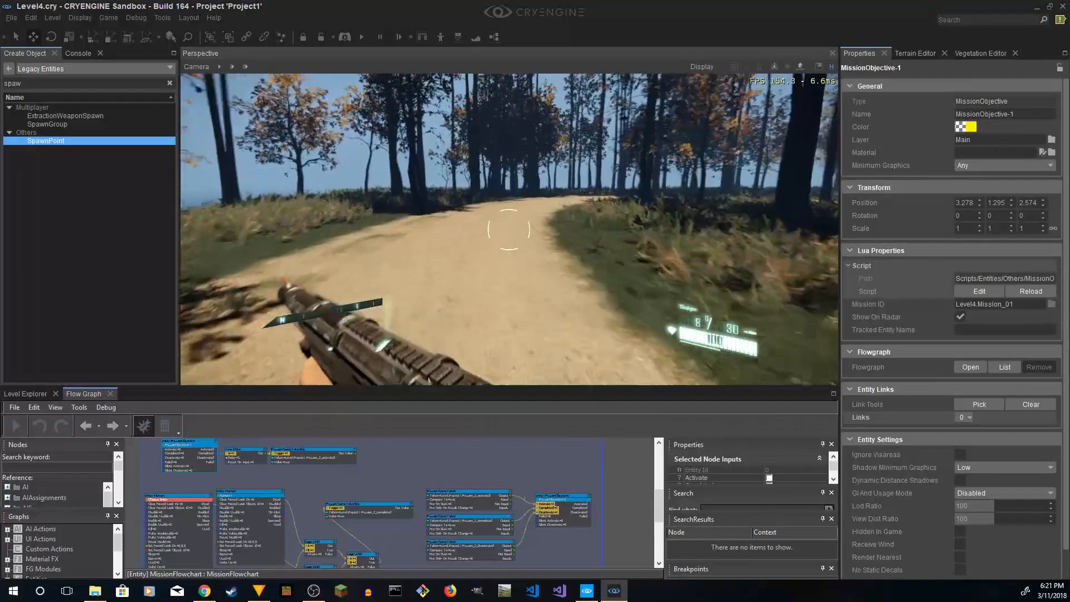
key("w")
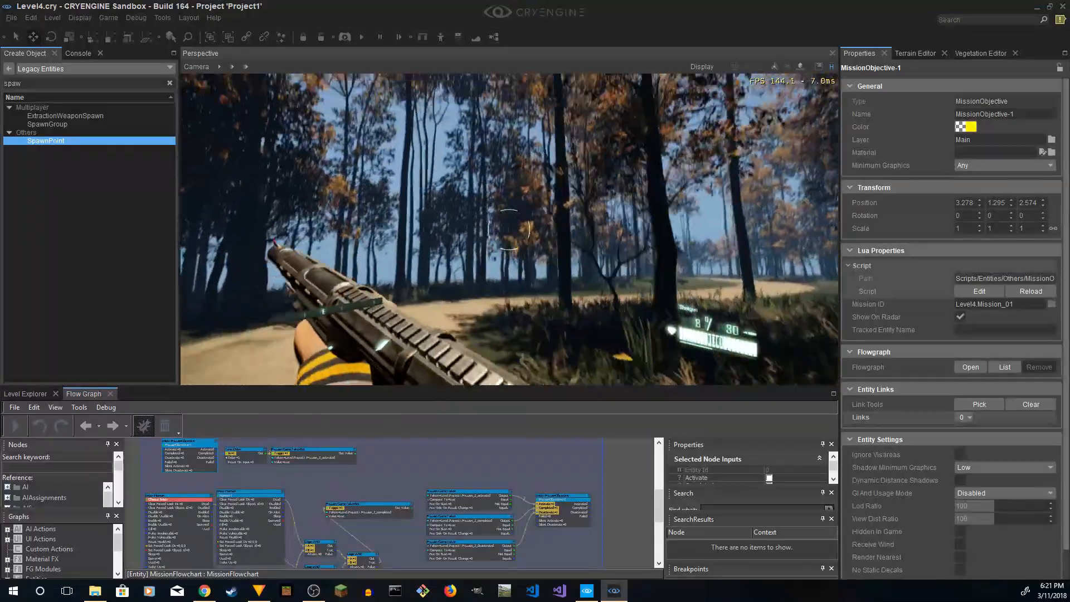
key("w")
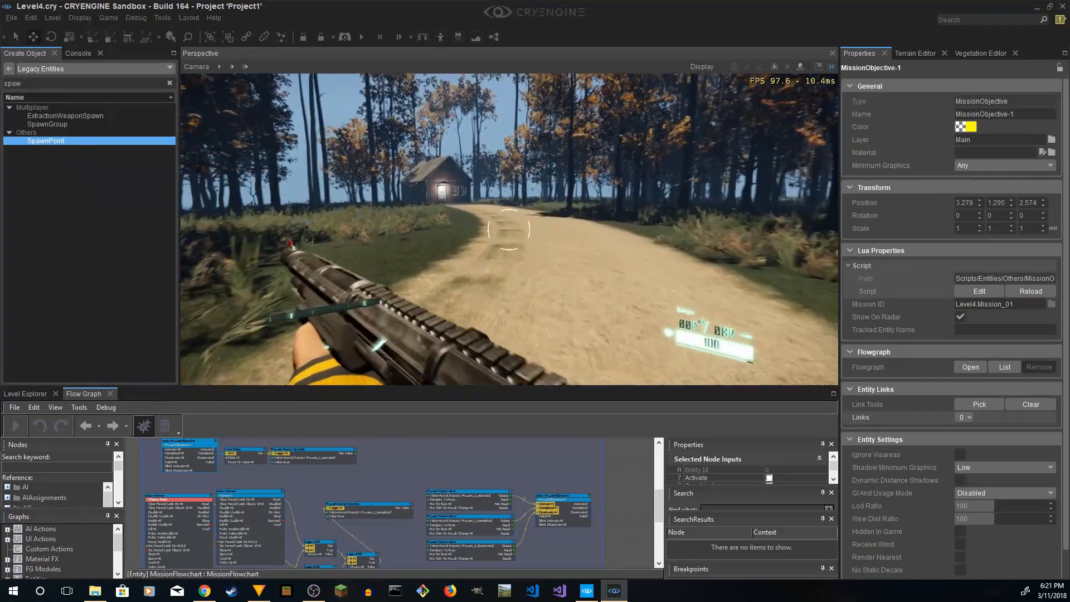
key("w")
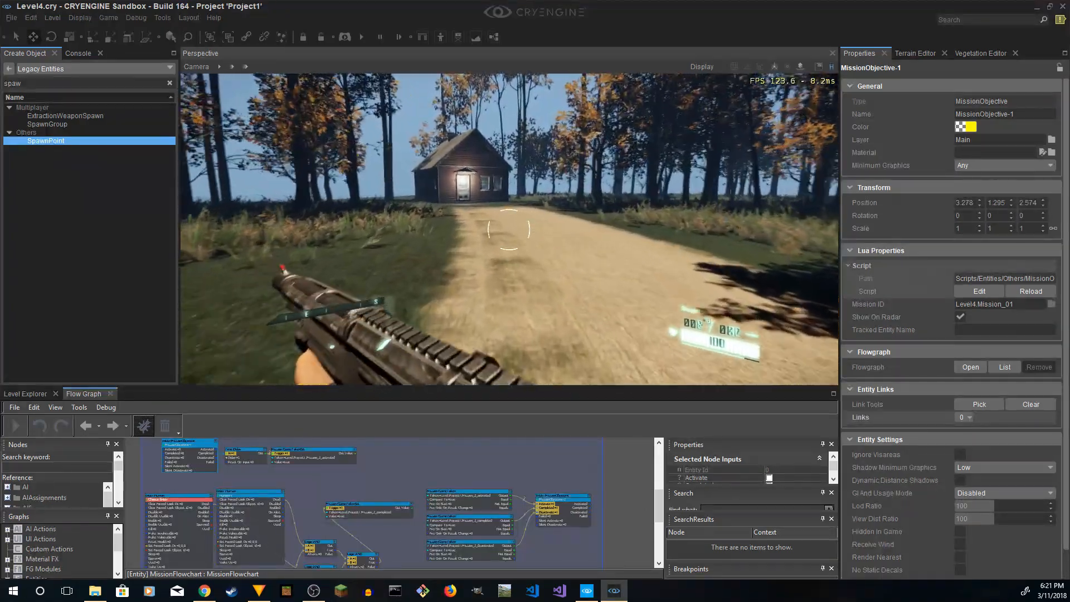
key("w")
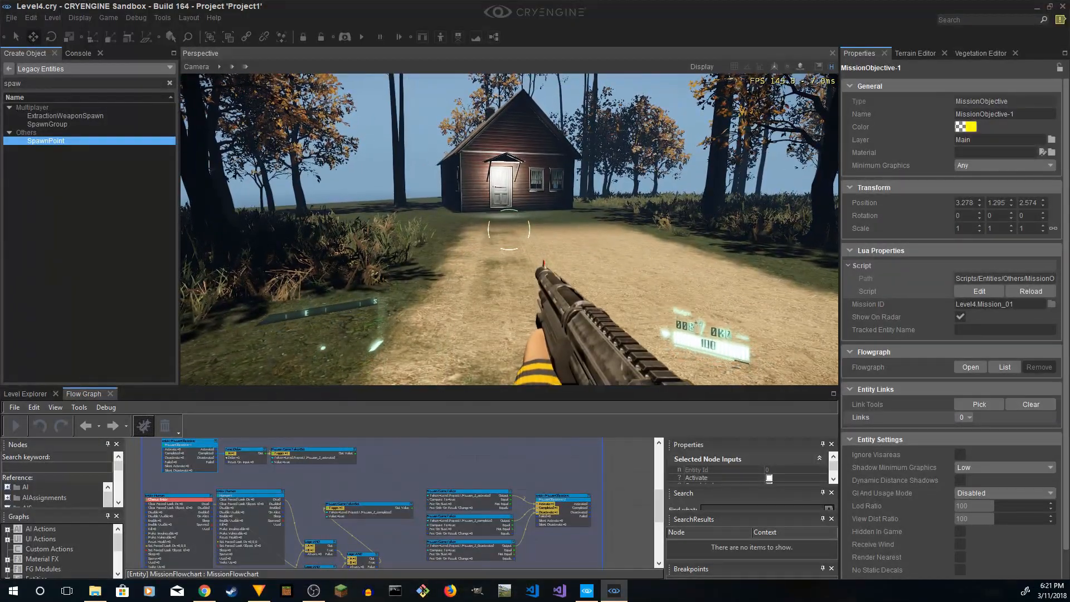